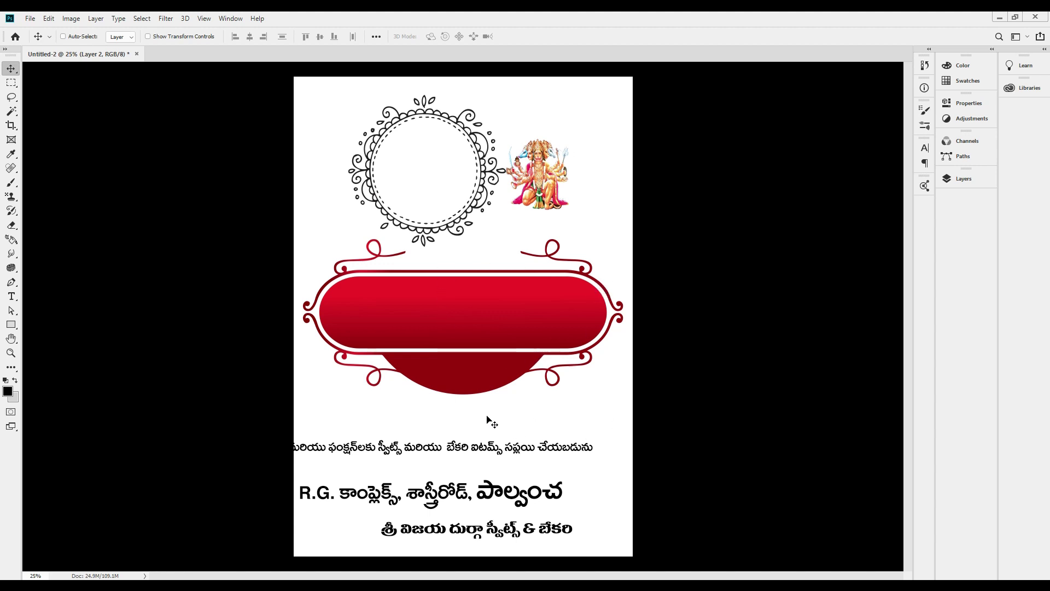
- Rearrange the three Telugu text lines below the red banner, with the shop name first and the address last
left_click_drag(504, 526, 542, 442)
key("ctrl+z")
left_click_drag(497, 493, 529, 483)
left_click_drag(491, 449, 508, 453)
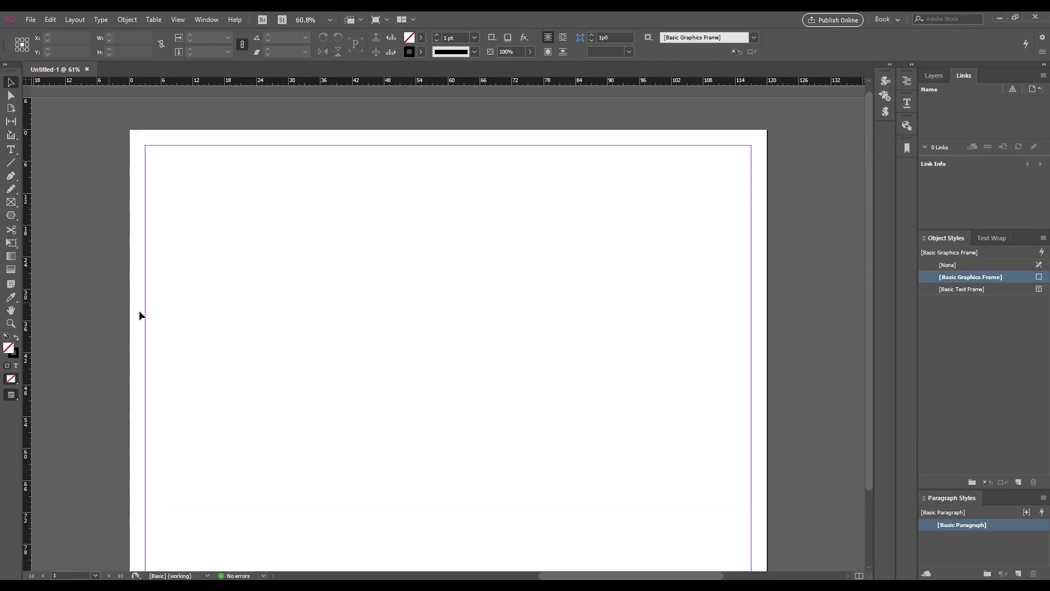
- In InDesign, draw a rectangular frame in the middle of the page and size it to 8 in wide by 5 in high
left_click(11, 202)
left_click_drag(251, 249, 605, 478)
double_click(140, 37)
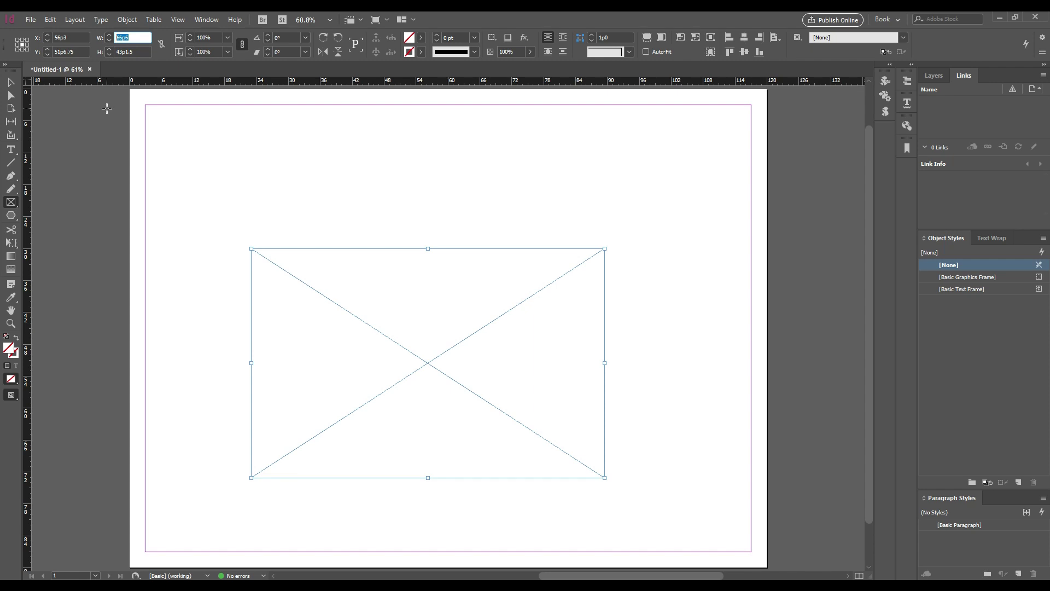
type("8")
type("in")
key("Tab")
type("5")
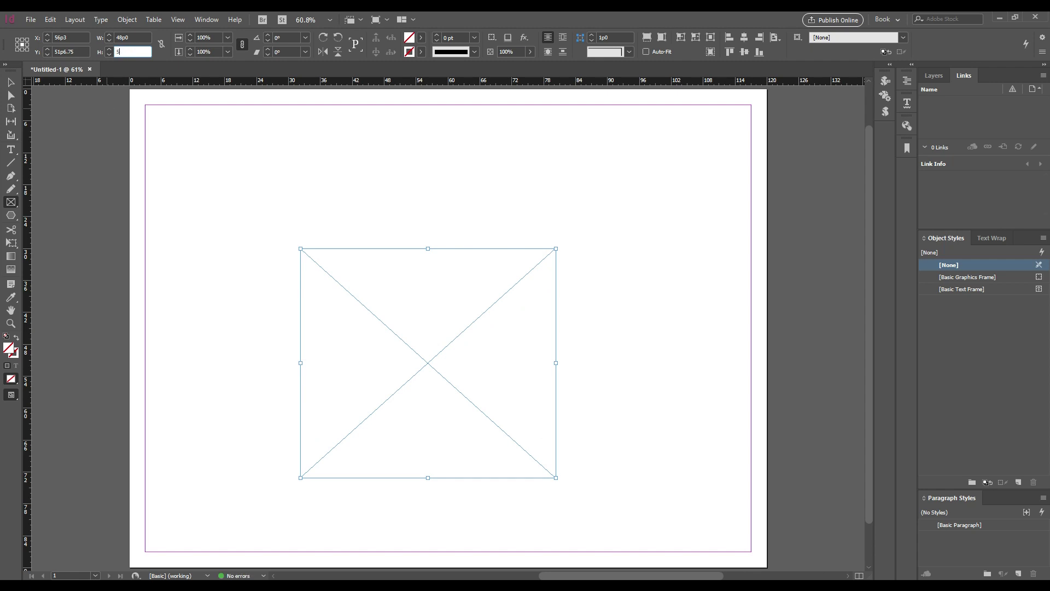
type("in")
key("Return")
- Give the 8 by 5 in frame a black stroke of 2 pt
left_click(10, 82)
left_click(277, 234)
left_click_drag(276, 235, 624, 480)
left_click(949, 265)
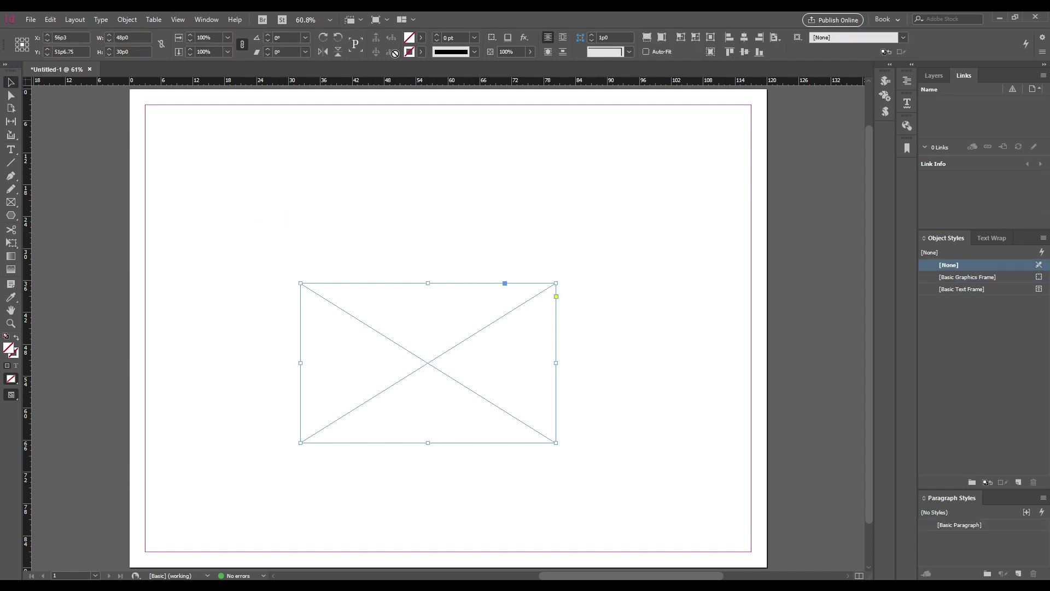
left_click(454, 37)
type("1")
key("Return")
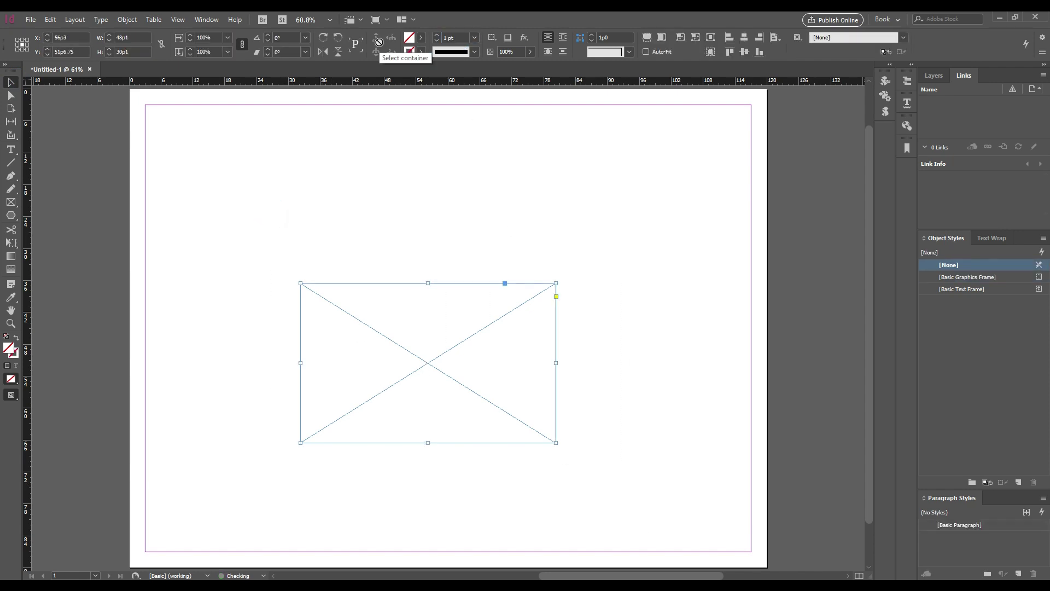
left_click(458, 37)
type("2")
key("Return")
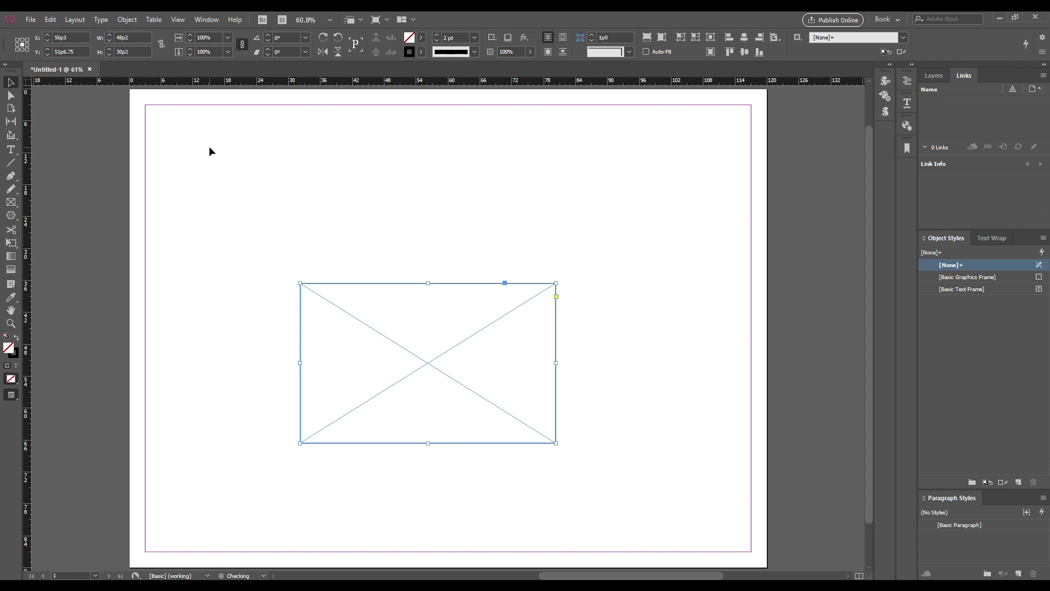
- Switch the page to preview mode and select the outlined rectangle for a closer view
left_click(521, 290)
key("w")
left_click(586, 367)
key("ctrl+space")
left_click_drag(244, 220, 661, 508)
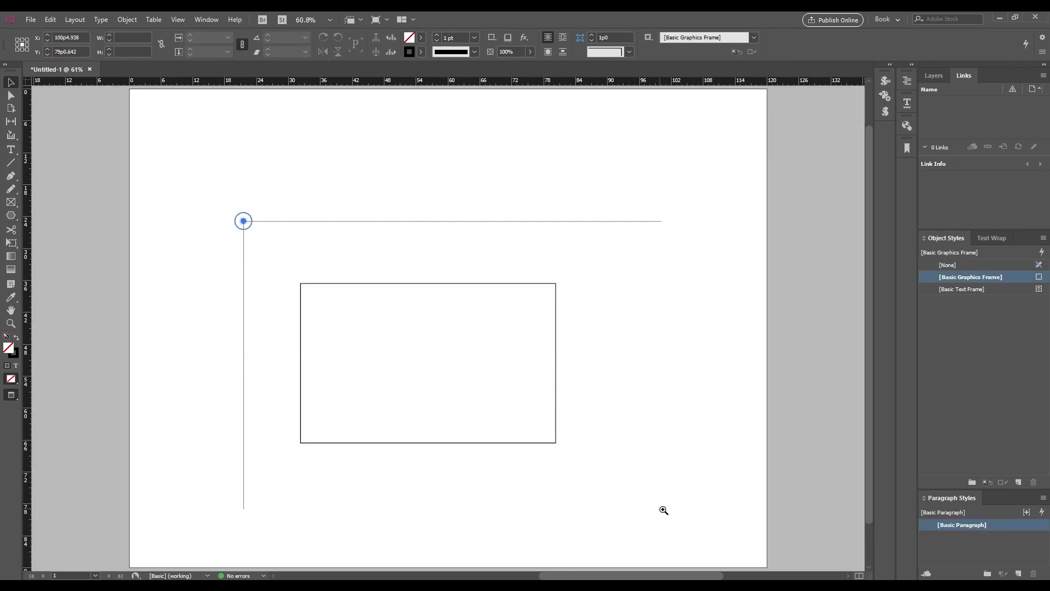
left_click_drag(558, 385, 564, 384)
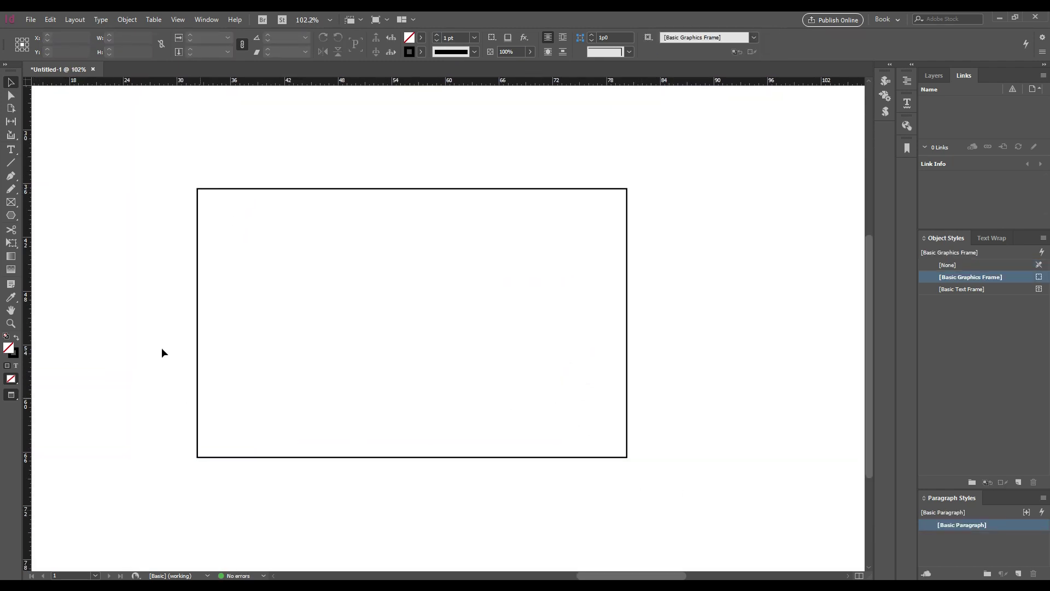
left_click_drag(505, 190, 509, 211)
left_click(467, 211)
left_click(467, 207)
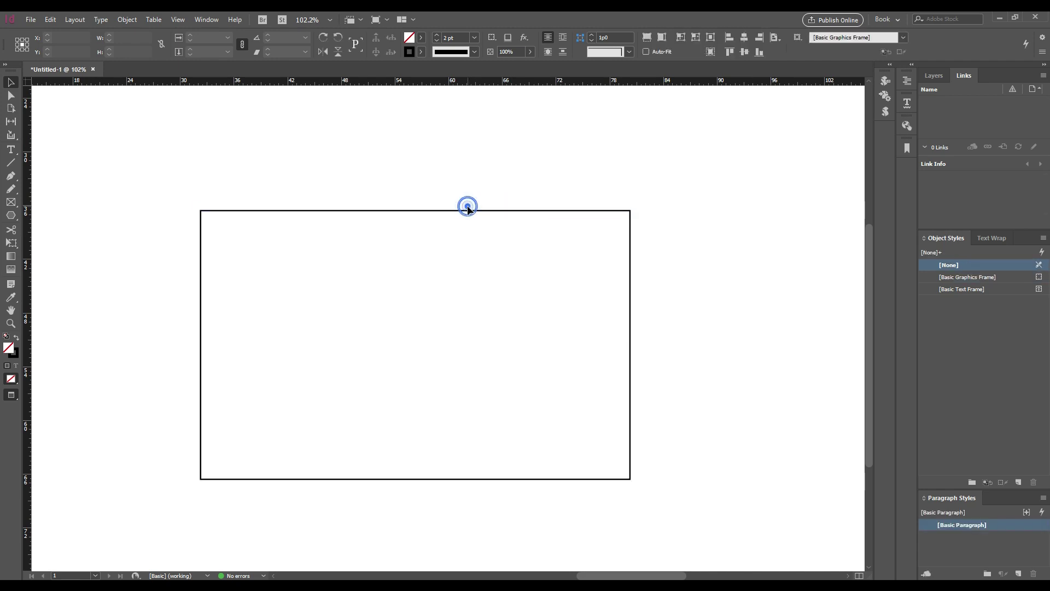
left_click(452, 211)
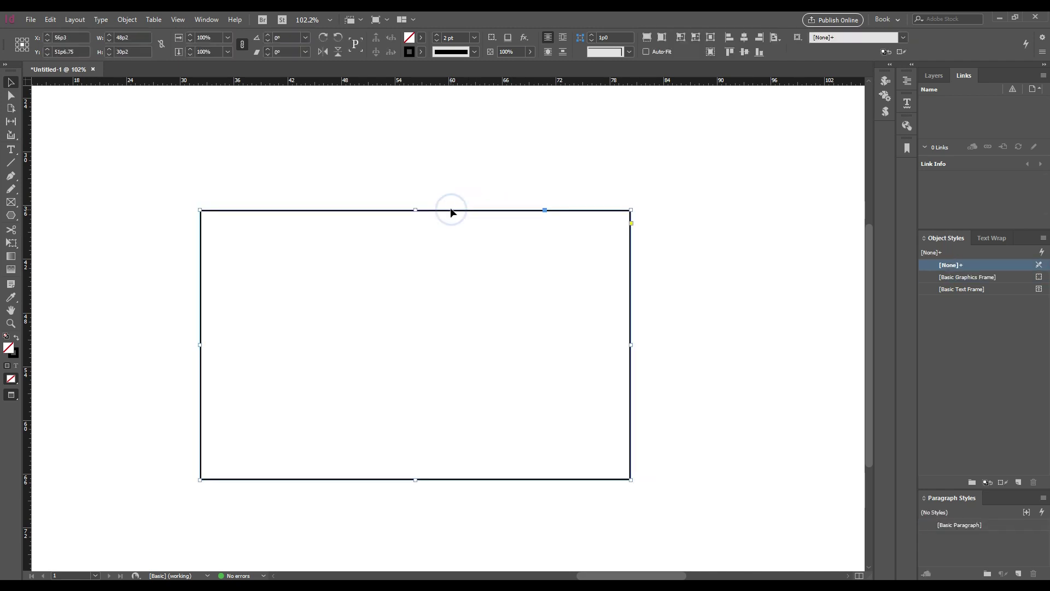
left_click(50, 20)
left_click(95, 162)
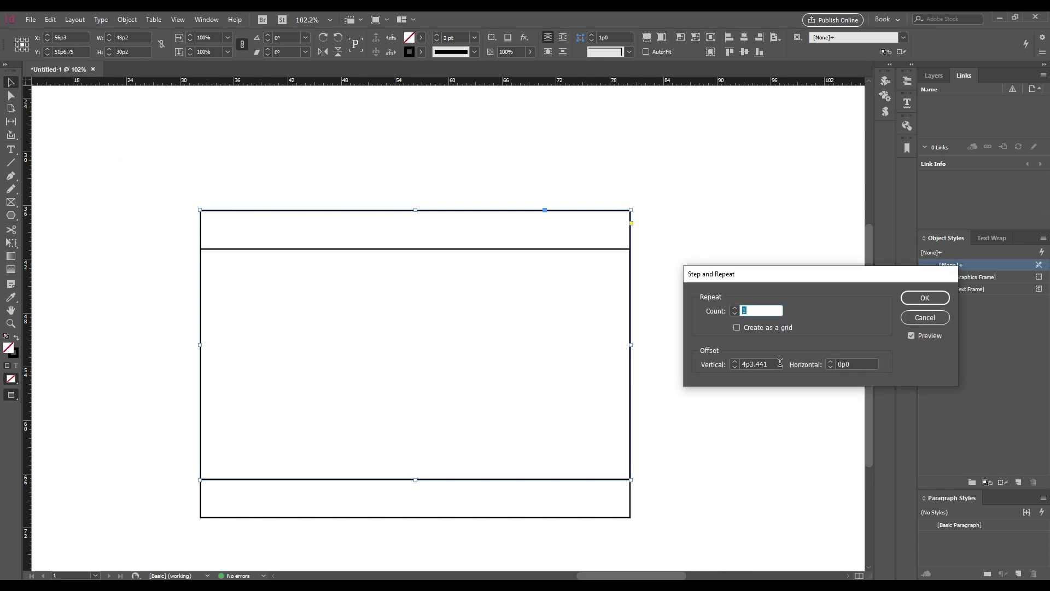
left_click(775, 365)
type("8")
key("Tab")
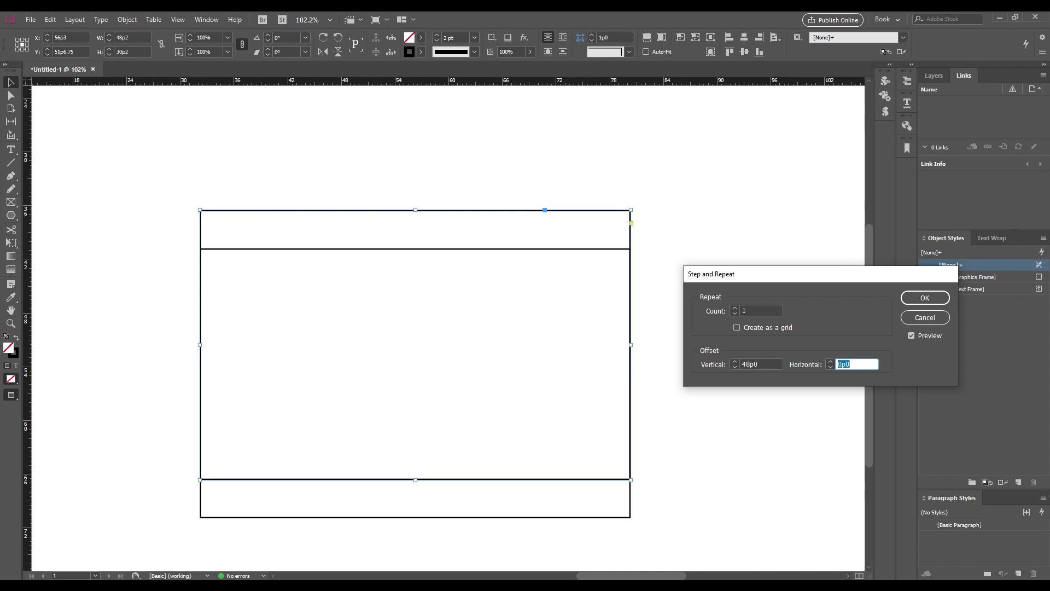
left_click(763, 364)
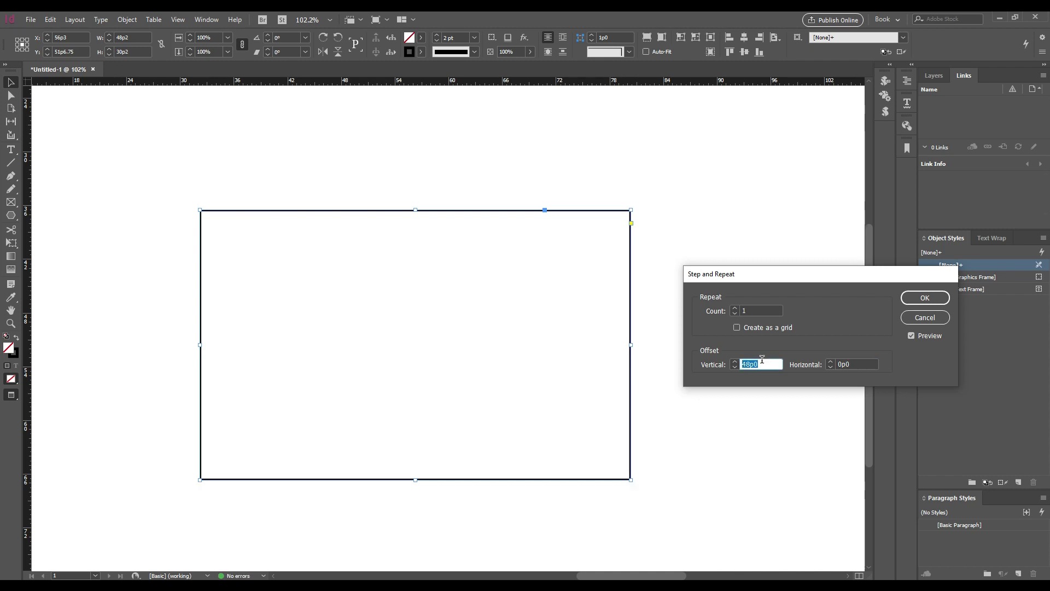
key("Return")
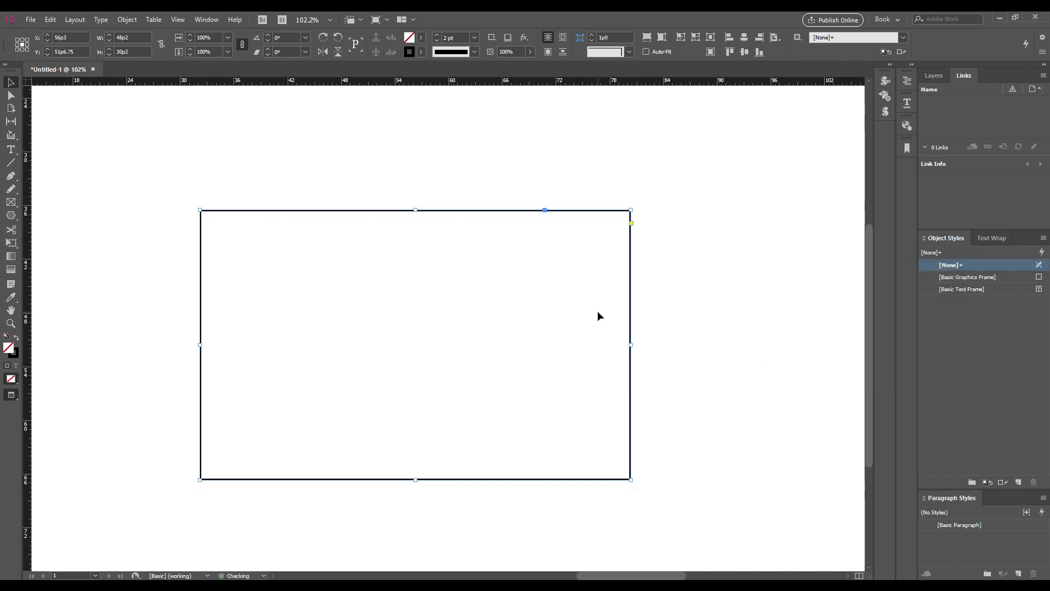
- Duplicate the rectangle directly above the original and set the copy's reference point to bottom centre
left_click_drag(424, 480, 453, 213)
left_click_drag(513, 202, 551, 382)
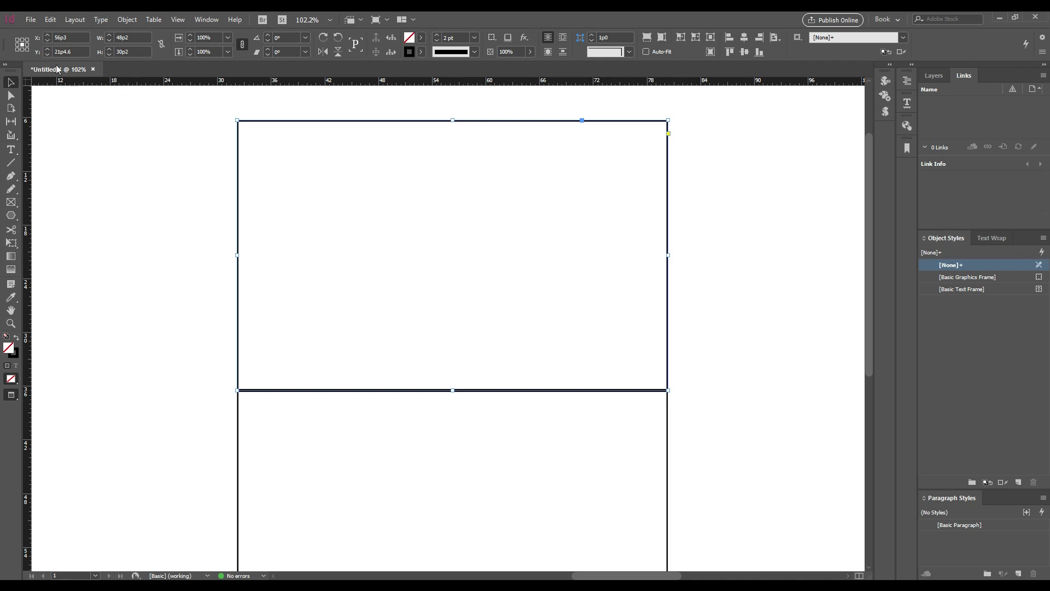
left_click(21, 50)
- Change the units of both the horizontal and vertical rulers to Inches Decimal
right_click(300, 75)
right_click(297, 78)
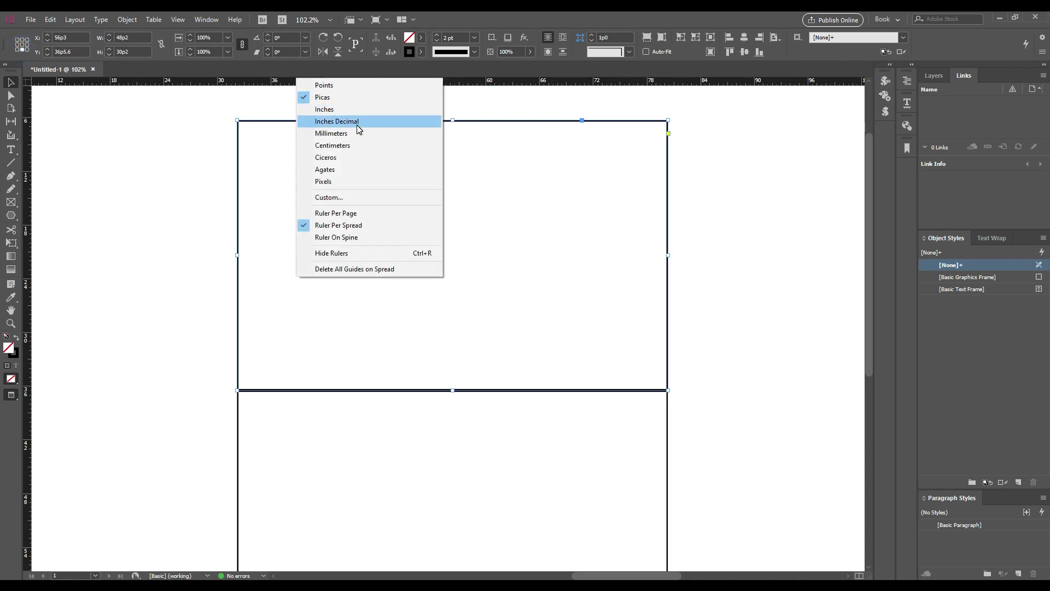
left_click(350, 121)
right_click(26, 161)
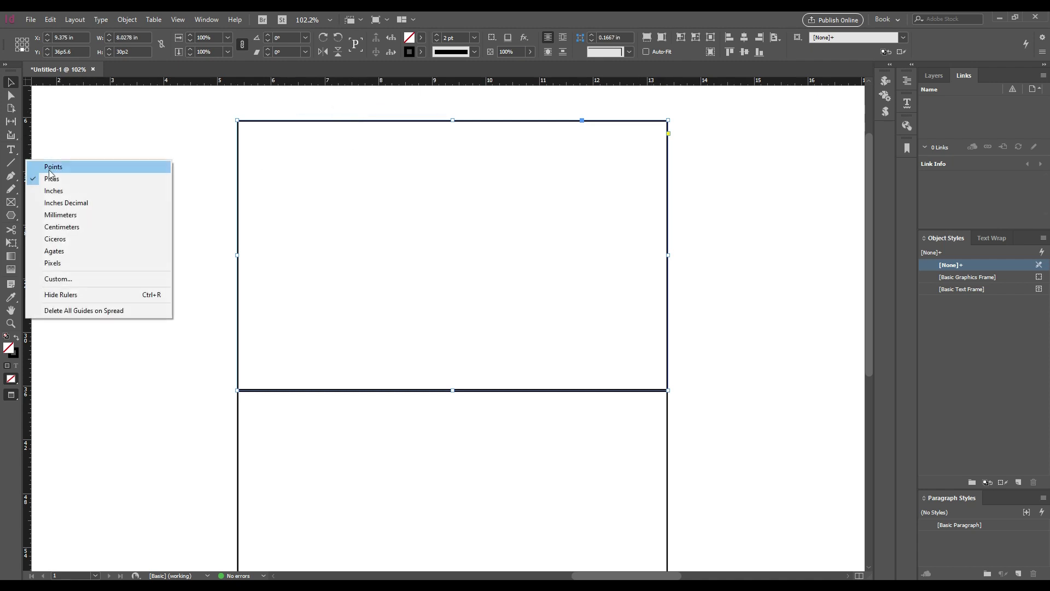
left_click(77, 203)
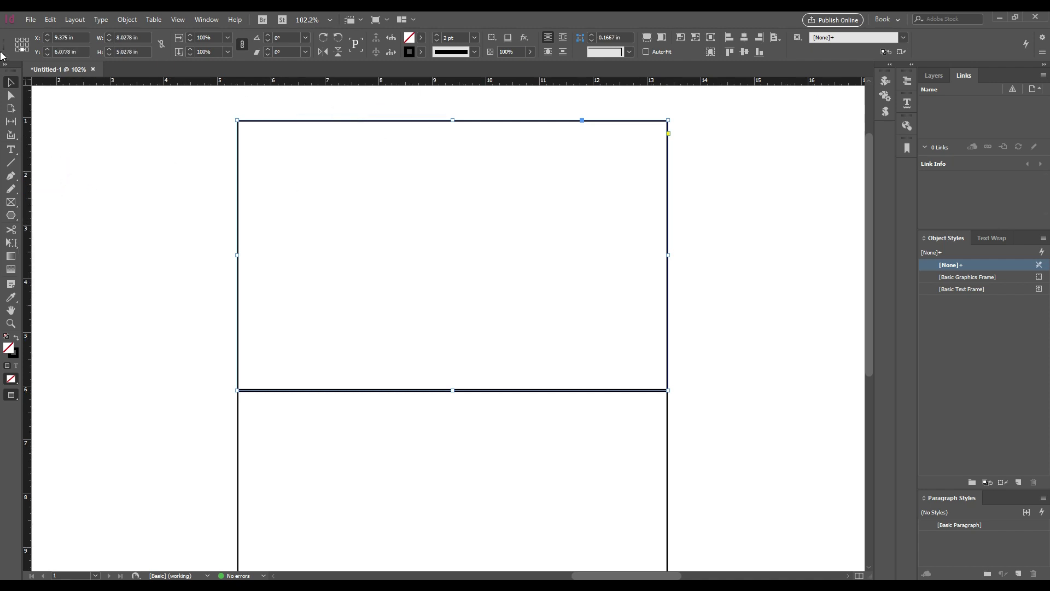
- Set the upper rectangle's height to 1.5 in, keeping its full width
left_click(131, 37)
left_click(125, 50)
type("2")
key("Return")
type("1.5")
key("Return")
- Move the upper flap down flush with the central rectangle and place a copy of it against the central rectangle's lower edge
scroll(628, 331, "down", 3)
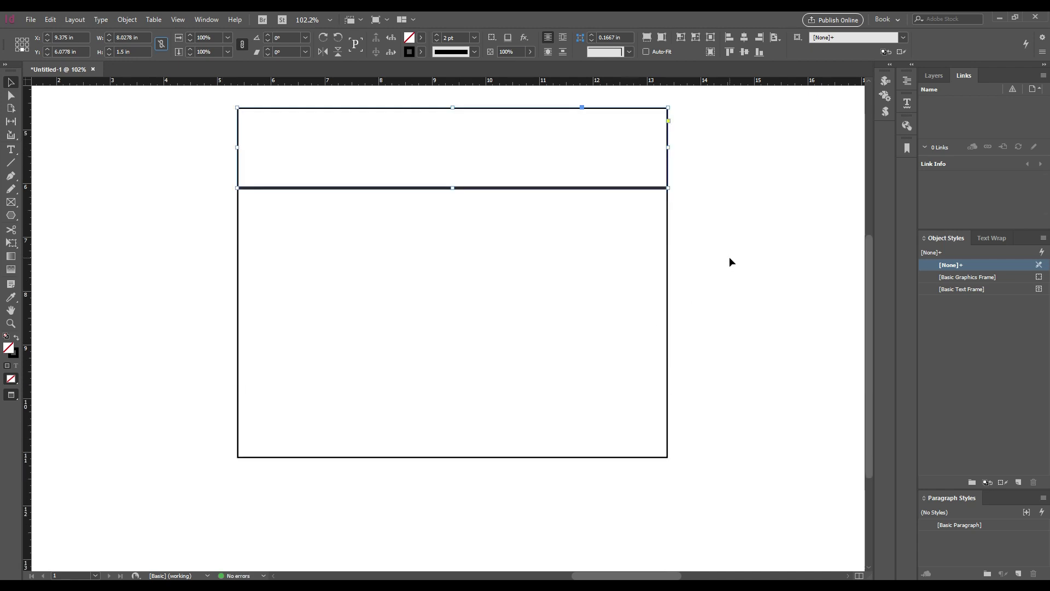
left_click(730, 257)
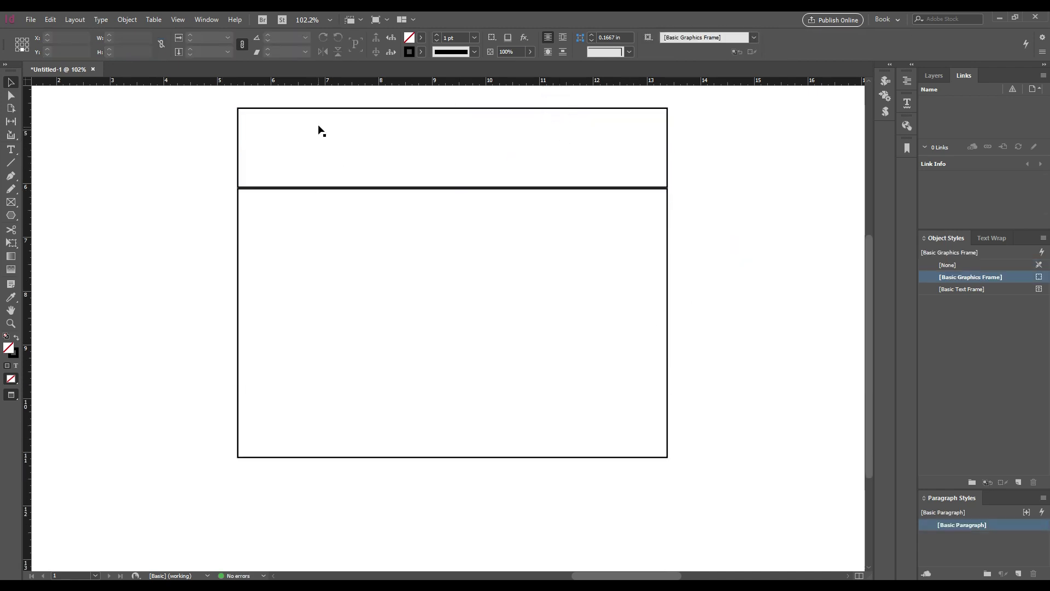
left_click(315, 108)
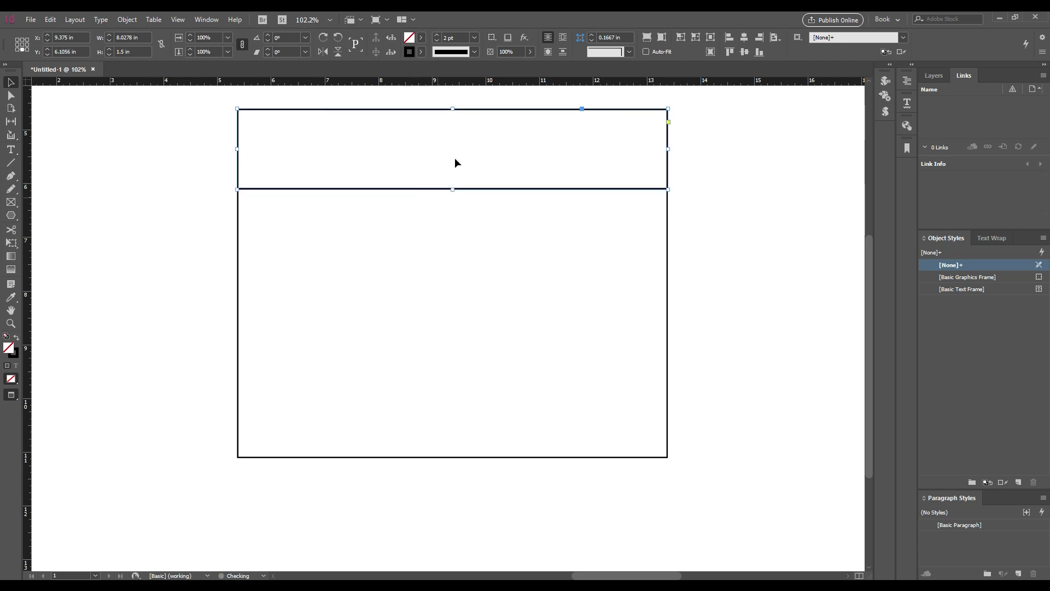
left_click_drag(458, 114, 520, 463)
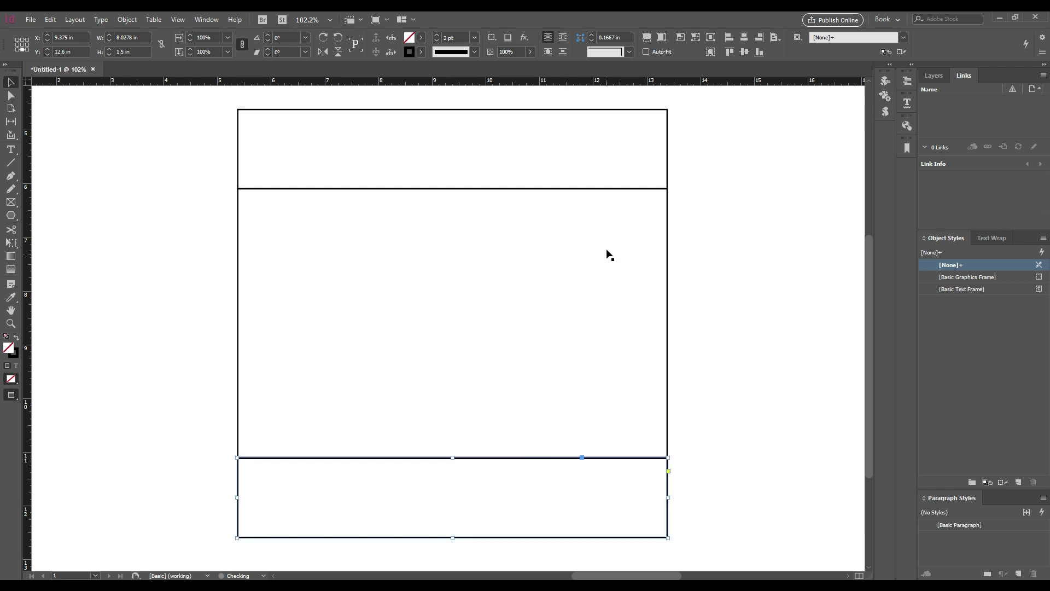
- Create a side flap from the central rectangle along its right edge and set the flap's width to 1.5 in
left_click(668, 290)
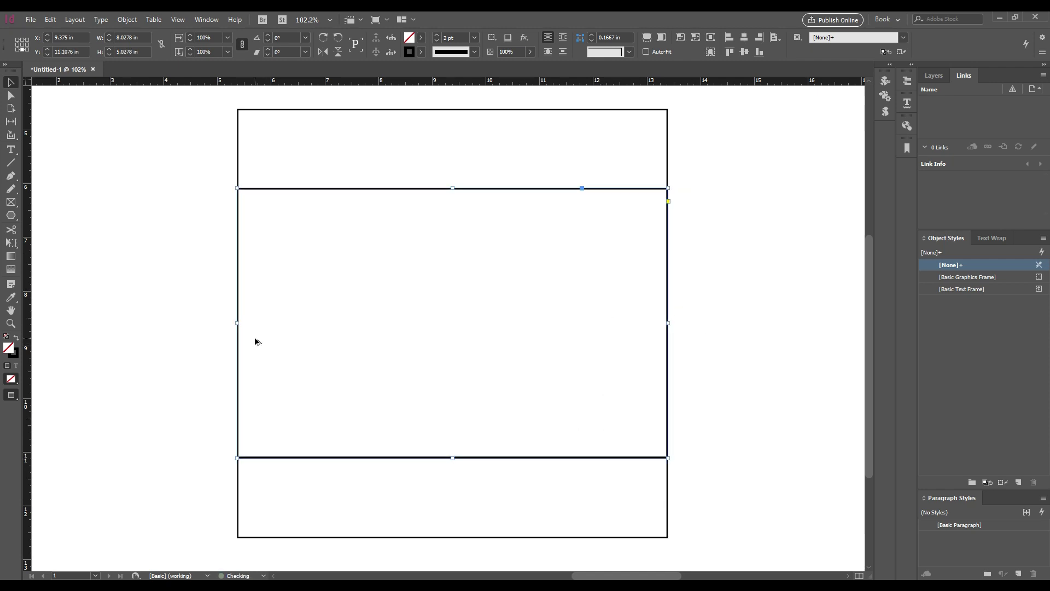
left_click_drag(238, 322, 783, 367)
left_click(21, 43)
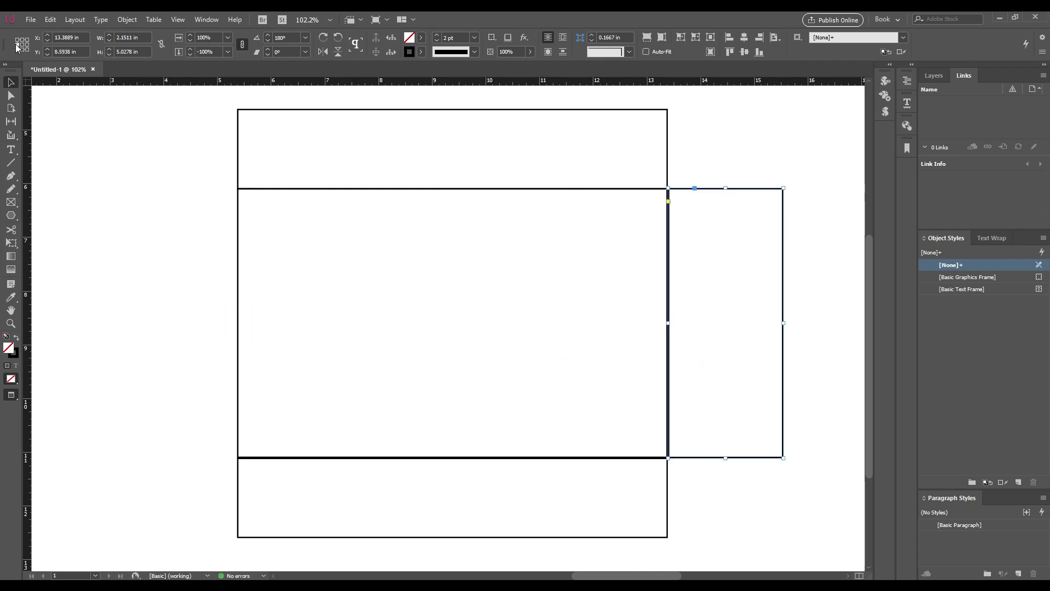
left_click(131, 38)
type("1.5")
key("Return")
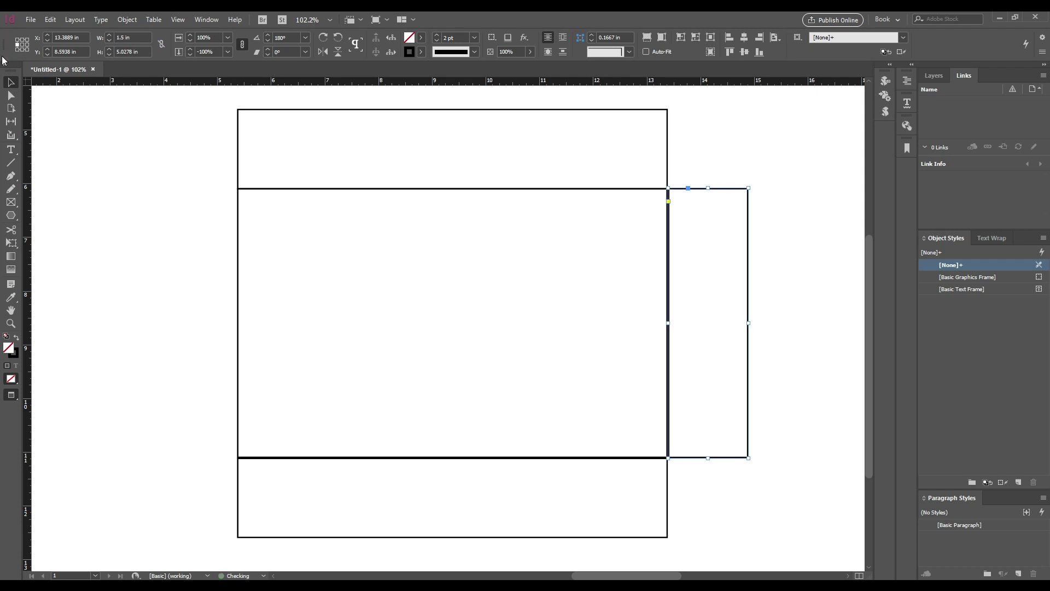
- Copy the right side flap to the left edge of the central rectangle
left_click_drag(749, 395, 237, 373)
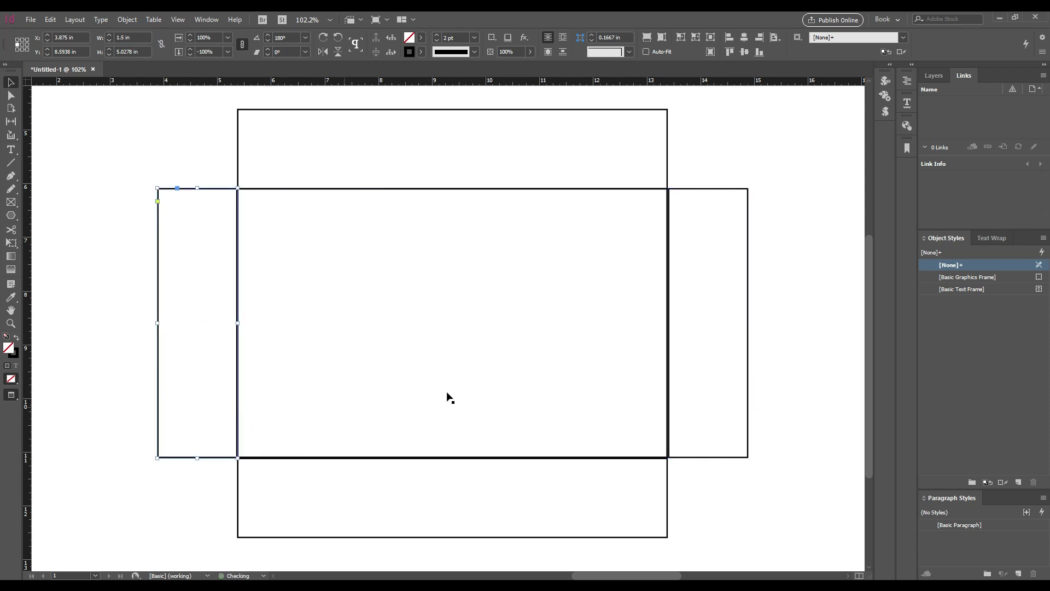
left_click(748, 157)
left_click(715, 188)
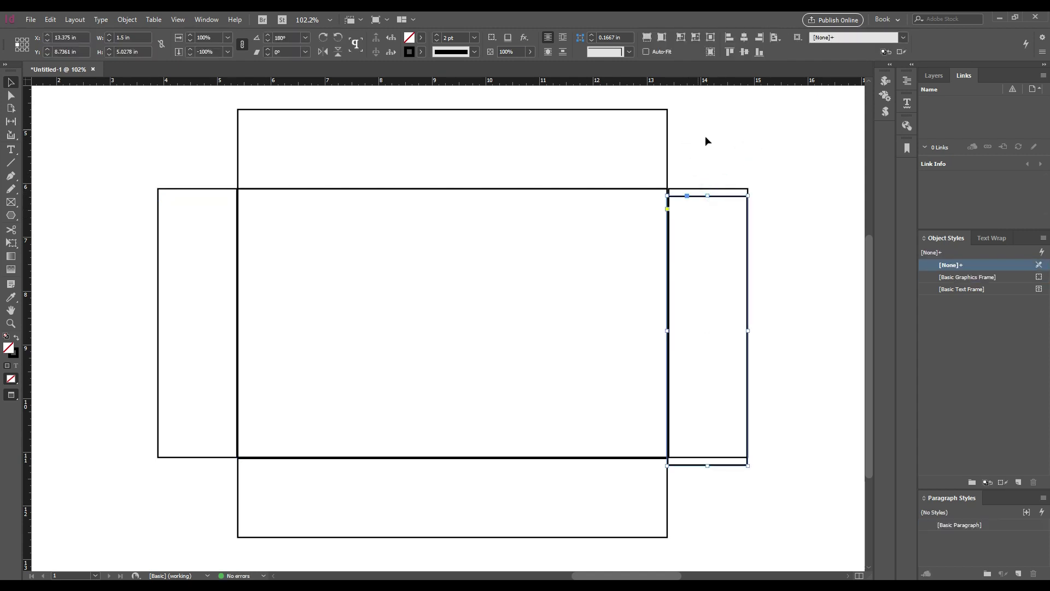
left_click(765, 236)
key("ctrl+1")
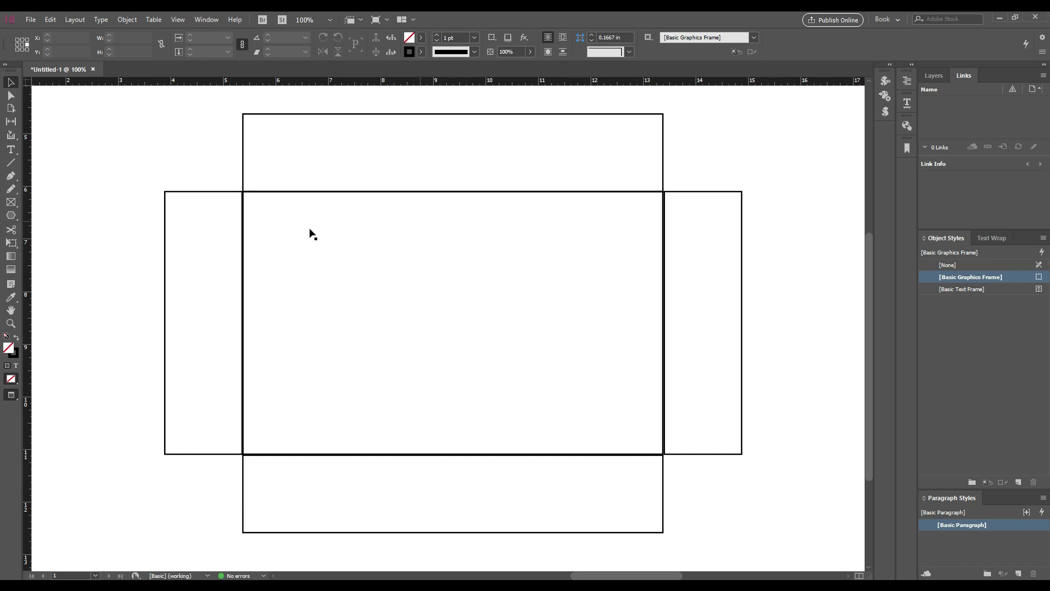
- Group the central rectangle and its four surrounding flaps
key("ctrl+minus")
left_click_drag(192, 143, 706, 524)
key("ctrl+g")
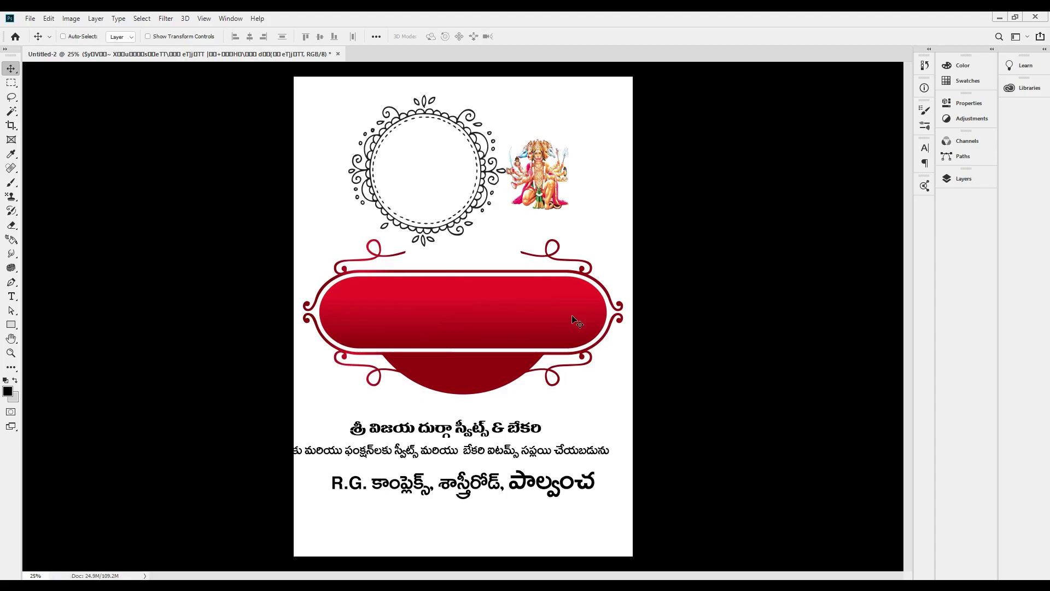
- Check the grouped layout's overall width and height in InDesign before creating the Photoshop document
key("ctrl+n")
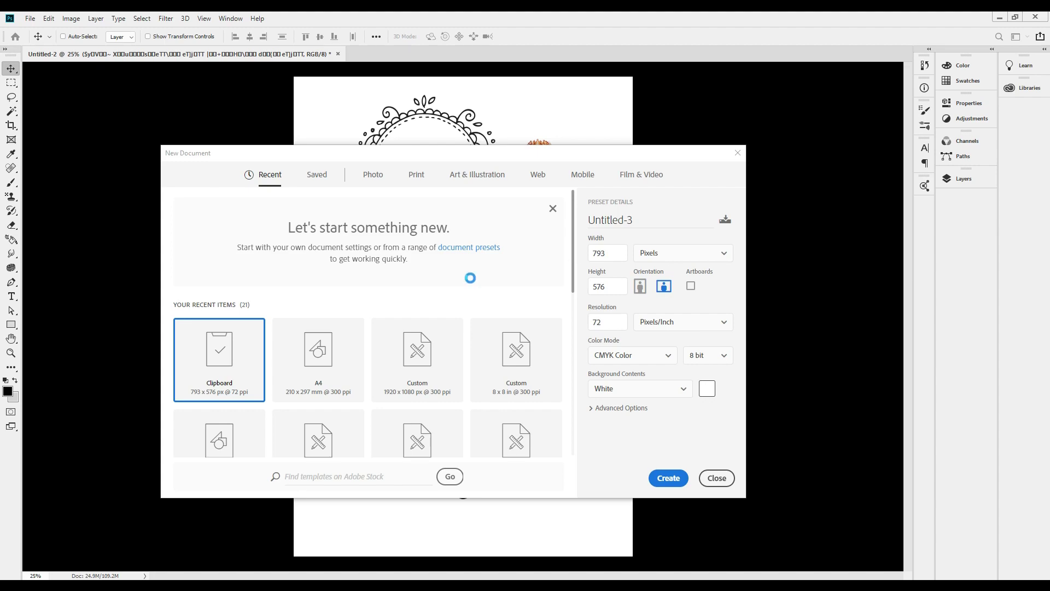
key("Escape")
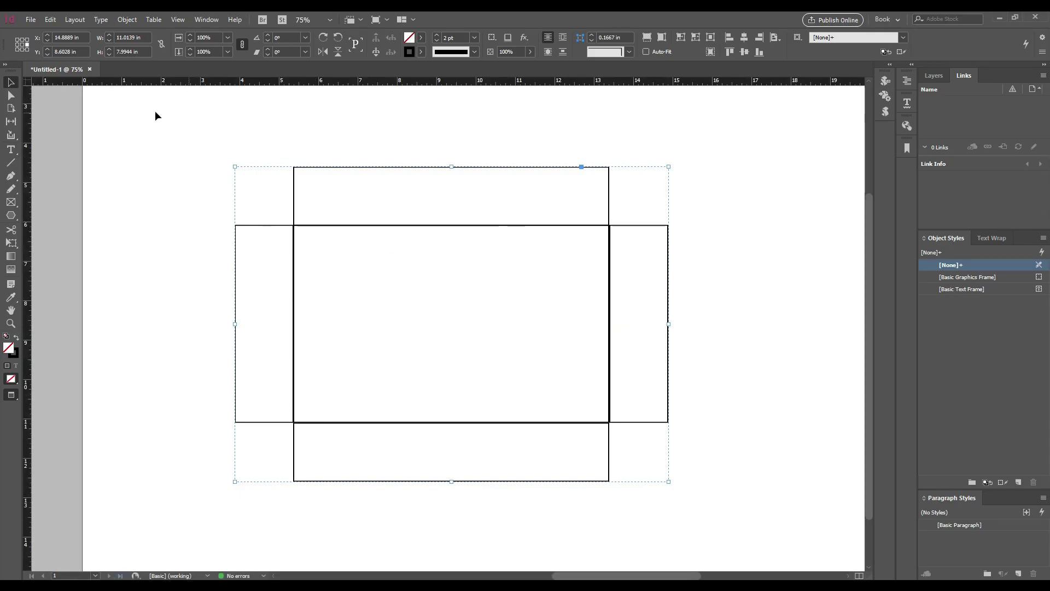
left_click(144, 52)
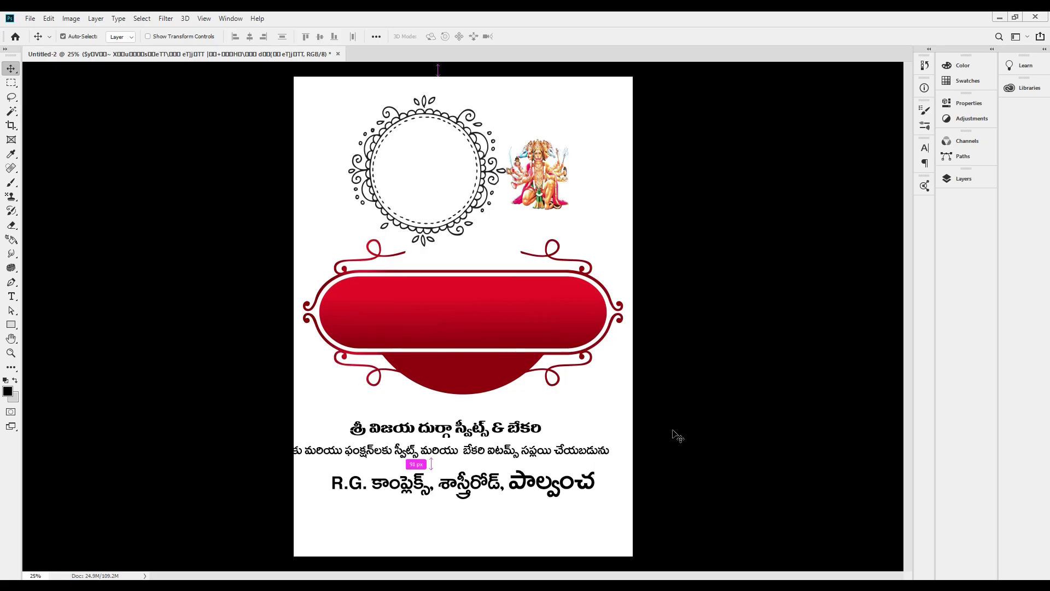
- Create a new print document 12 inches wide and 8 inches high
key("ctrl+n")
left_click(416, 175)
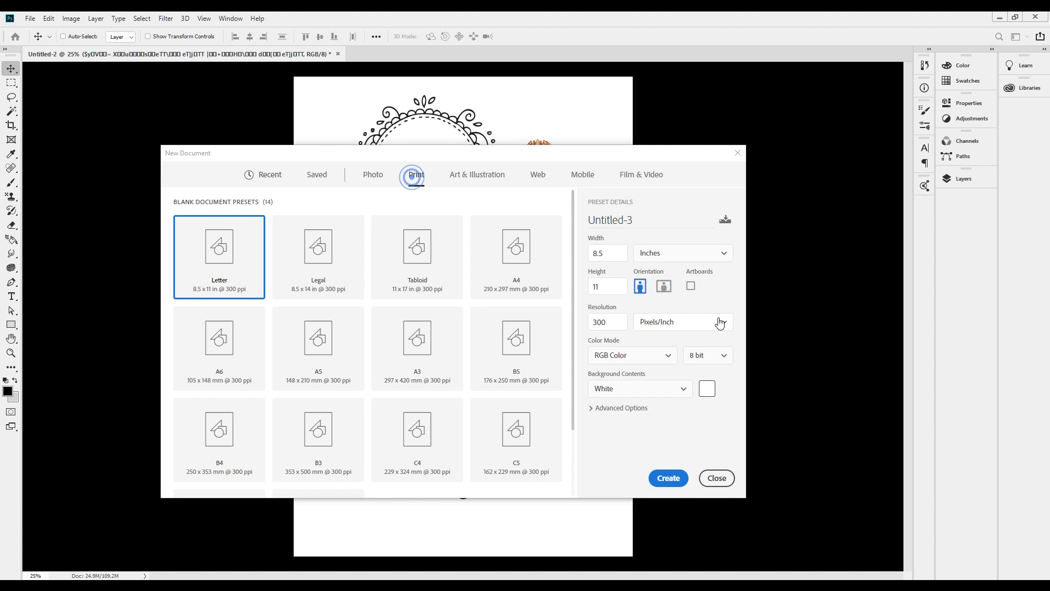
left_click(675, 253)
double_click(613, 255)
type("12")
key("Tab")
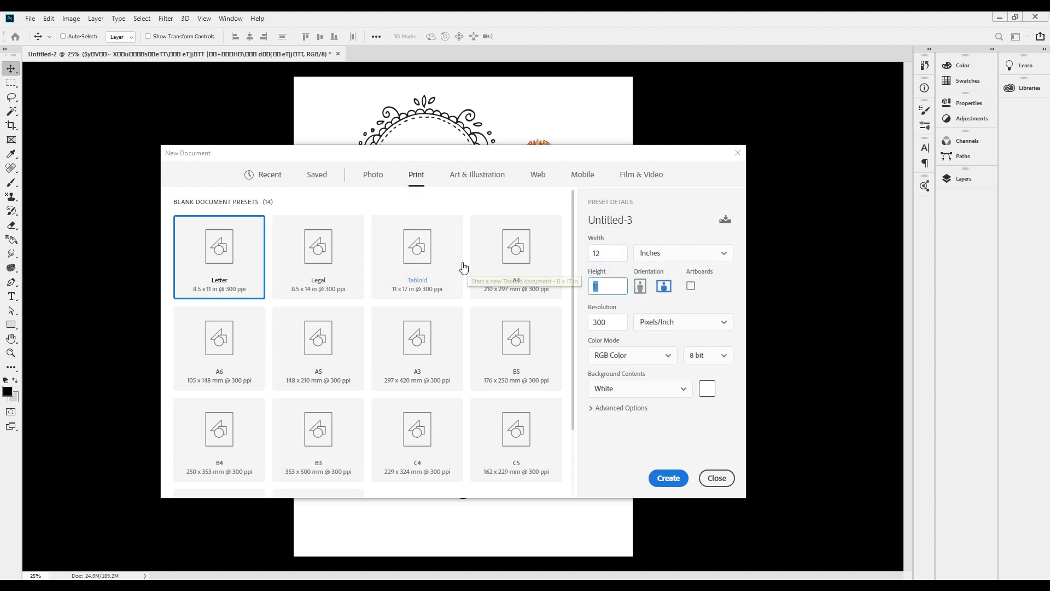
type("8")
key("Tab")
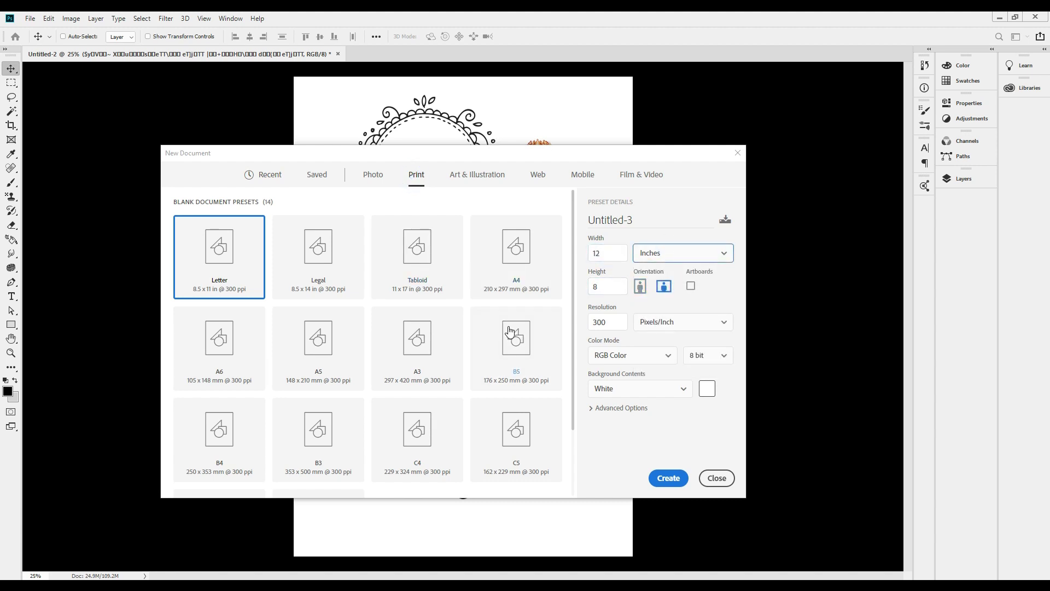
key("Return")
- Paste the copied box layout into the new document at its placed size
key("ctrl+v")
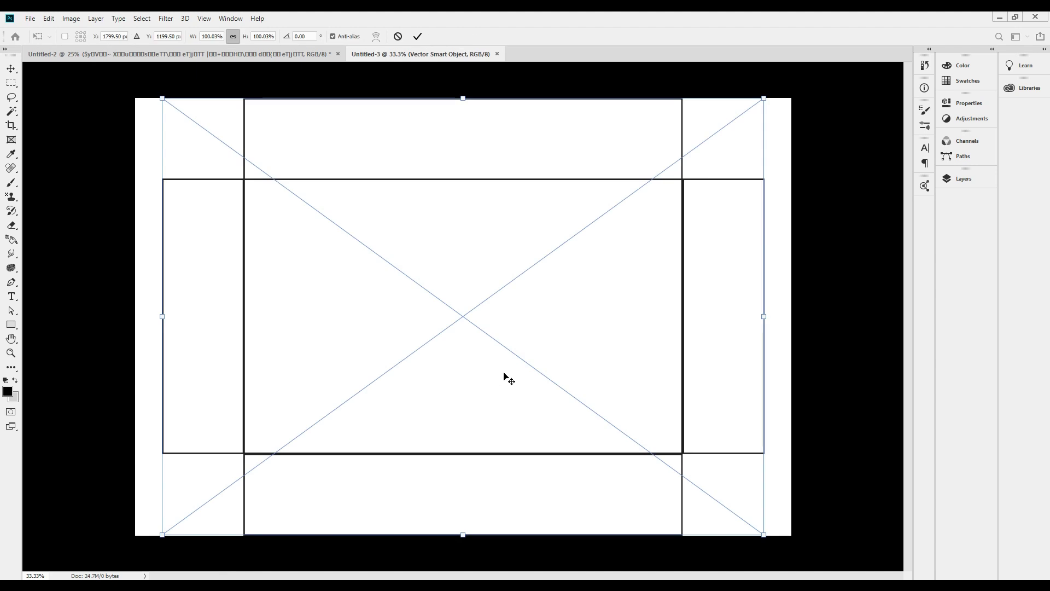
key("Return")
key("ctrl+t")
key("Return")
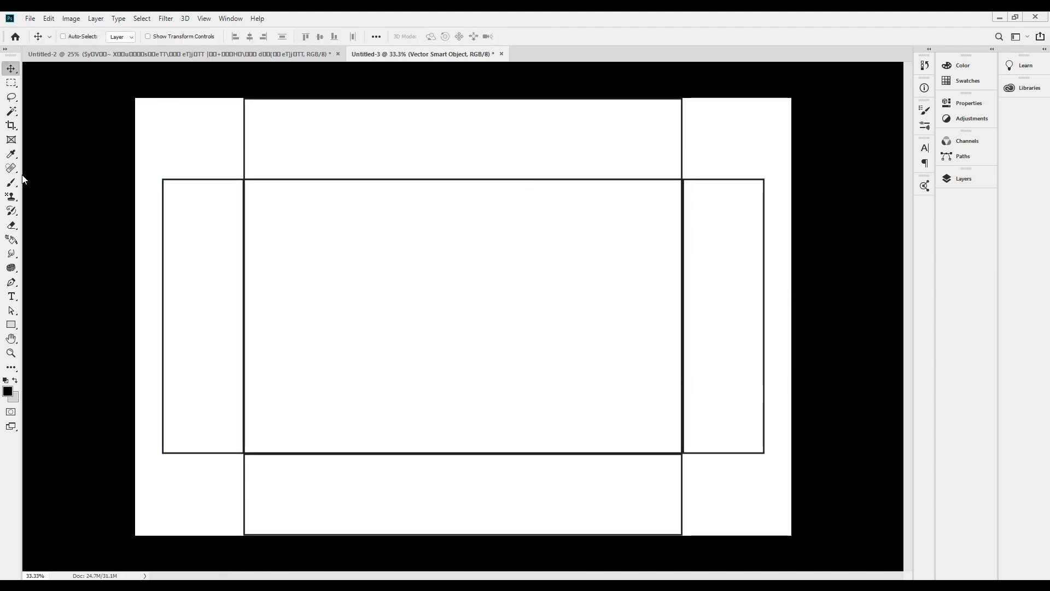
- Show the rulers and place guides along the central panel's four edges and the side flaps' outer edges
key("ctrl+r")
left_click_drag(30, 175, 249, 289)
left_click_drag(378, 78, 430, 183)
left_click_drag(407, 66, 560, 459)
left_click_drag(29, 136, 688, 360)
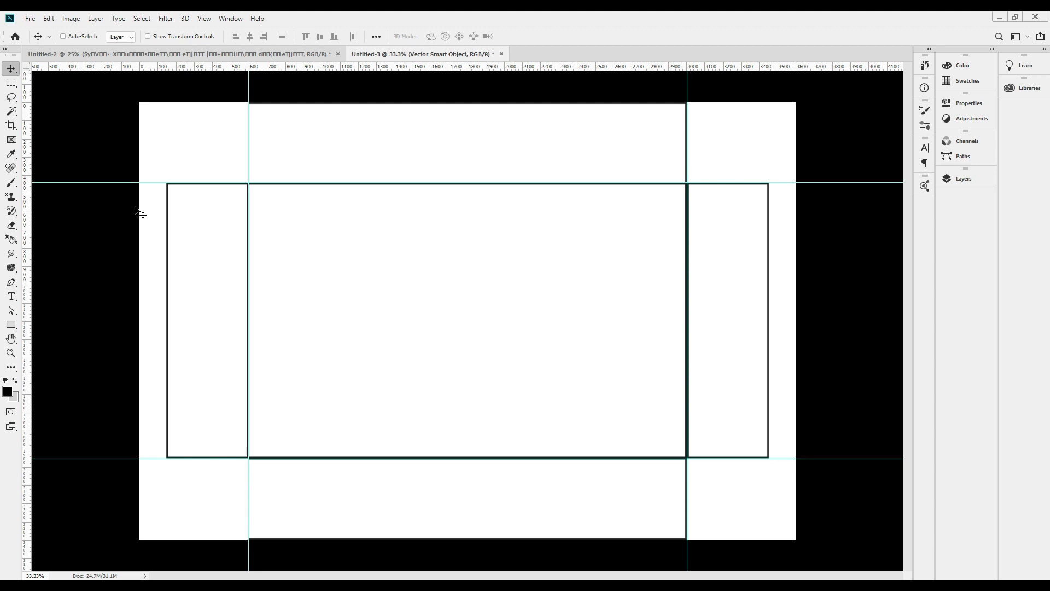
left_click_drag(26, 189, 769, 405)
- Hide the pasted layout layer and draw a filled rectangle about 2406 by 1524 px over the central panel area
left_click(964, 179)
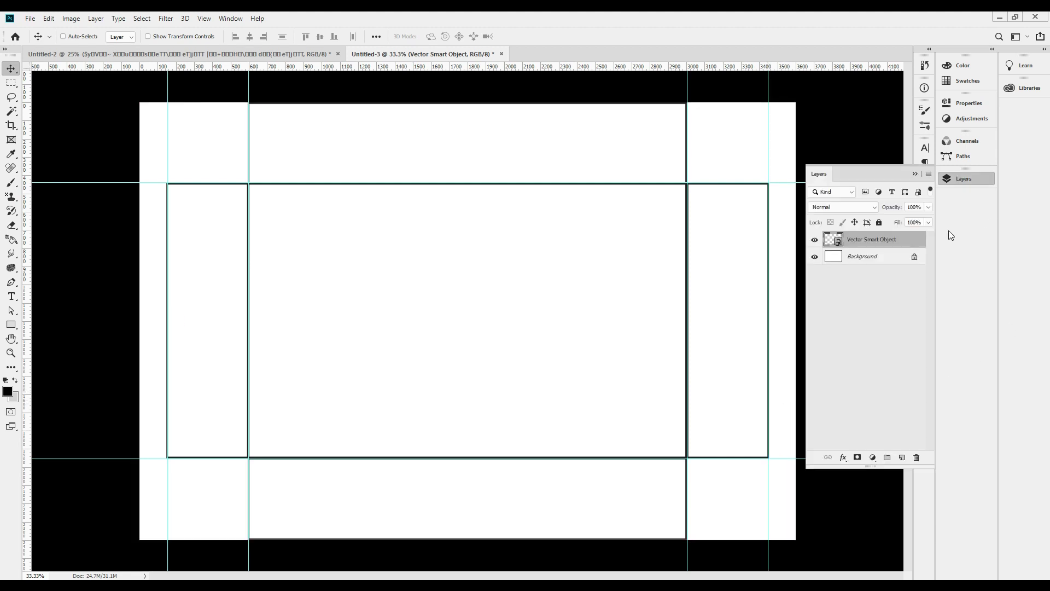
left_click(815, 240)
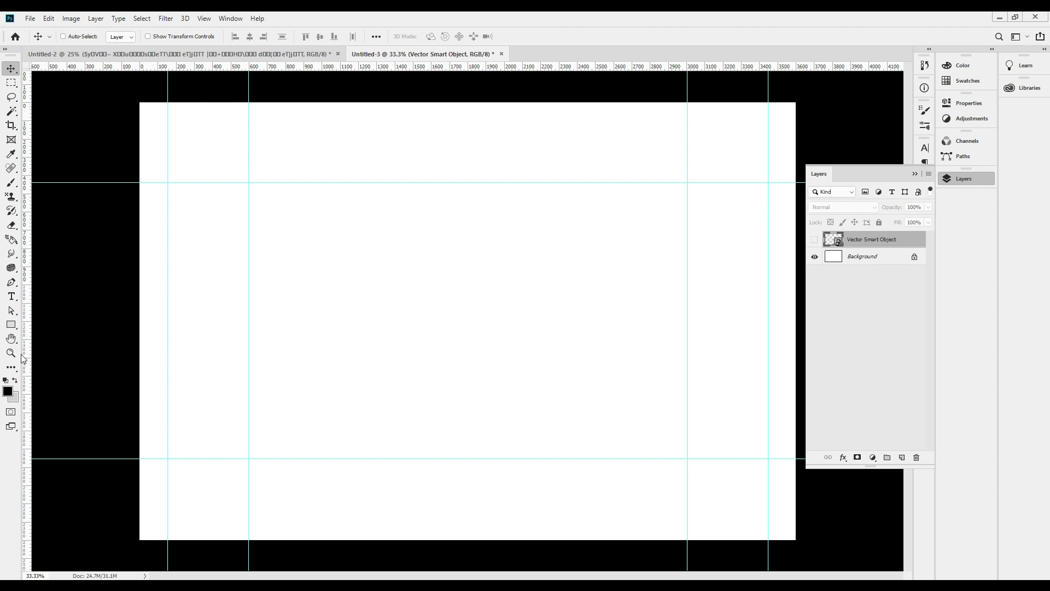
left_click(11, 324)
left_click_drag(248, 181, 687, 459)
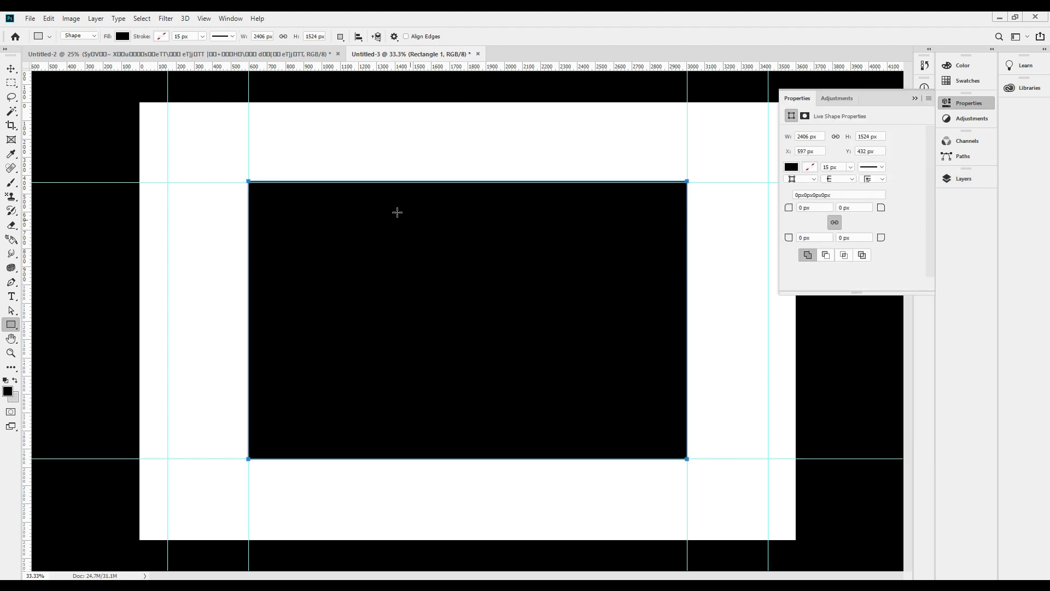
- Pull the rectangle's upper edge onto the upper horizontal guide, making it about 1518 px high
left_click(13, 68)
mouse_move(478, 278)
left_mouse_down()
mouse_move(489, 322)
mouse_move(478, 279)
left_mouse_up()
key("ctrl+t")
left_click_drag(468, 181, 469, 182)
key("Return")
left_click_drag(525, 315, 530, 289)
key("ctrl+z")
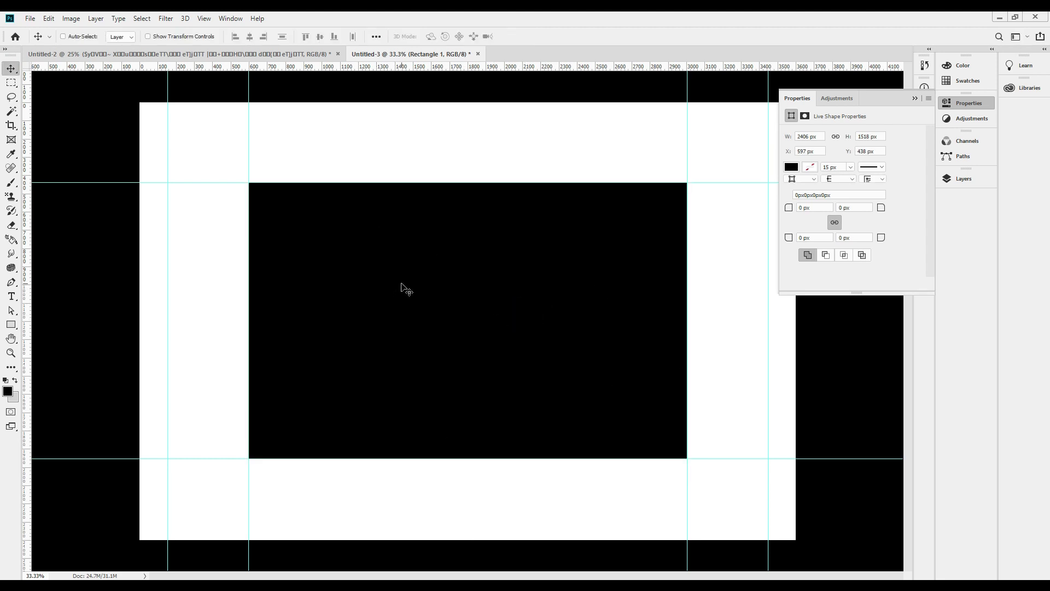
- Change the central rectangle's solid fill to a linear gradient
left_click(12, 325)
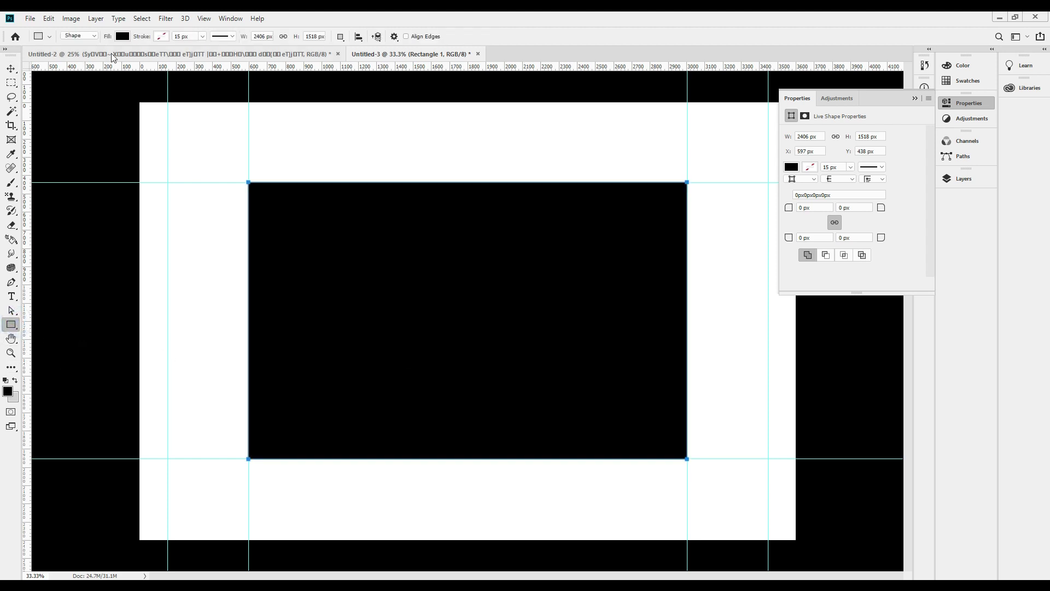
left_click(121, 37)
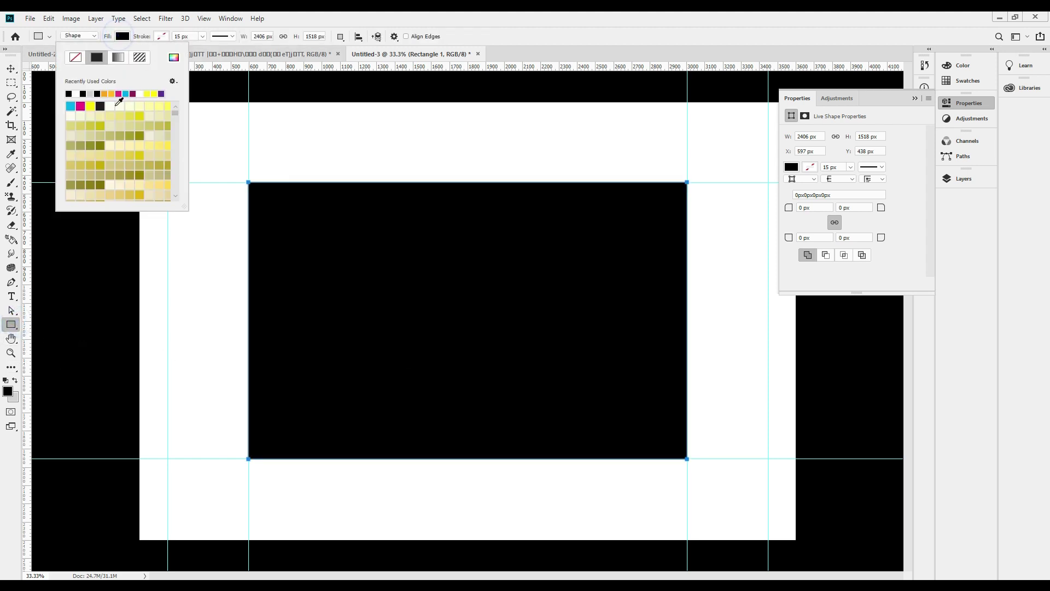
left_click(119, 56)
left_click(174, 57)
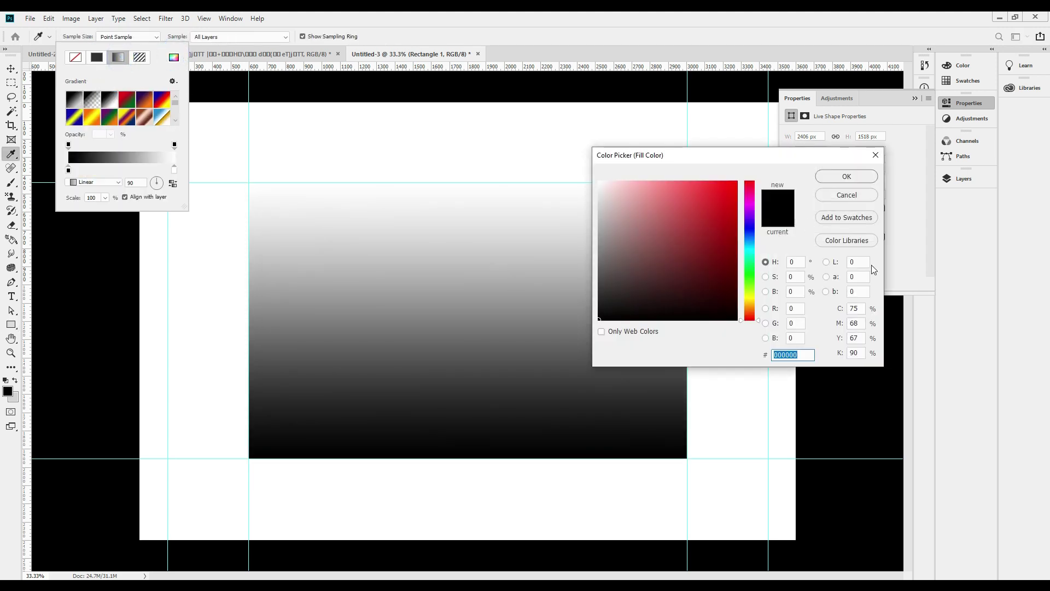
key("Escape")
- Set the gradient's starting colour stop to yellow, with cyan 0%, yellow 100% and black 0%
double_click(68, 167)
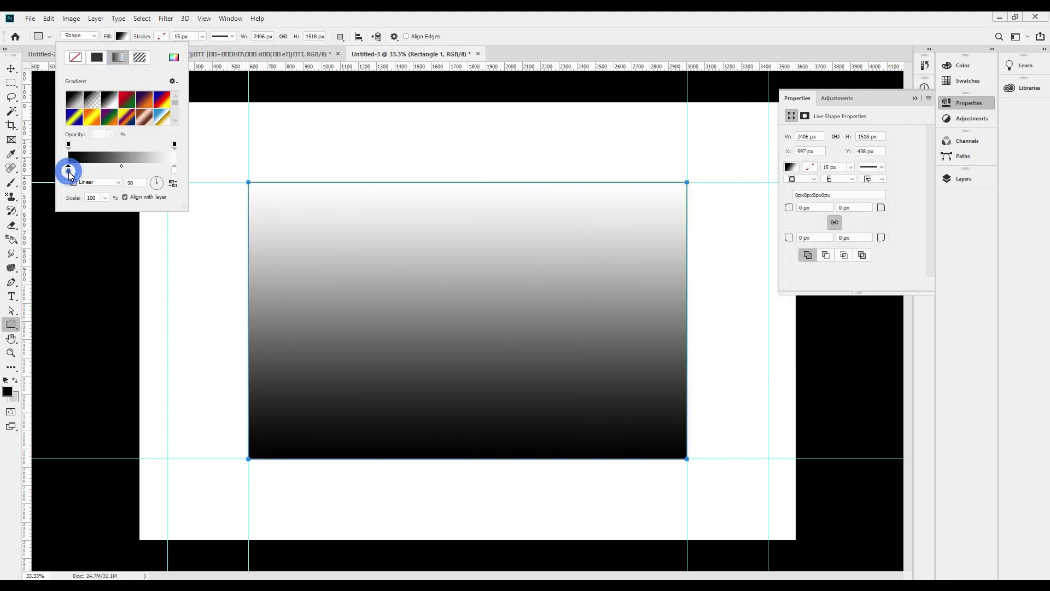
key("Tab")
key("Tab")
key("Tab")
key("Tab")
type("0")
key("Tab")
type("0")
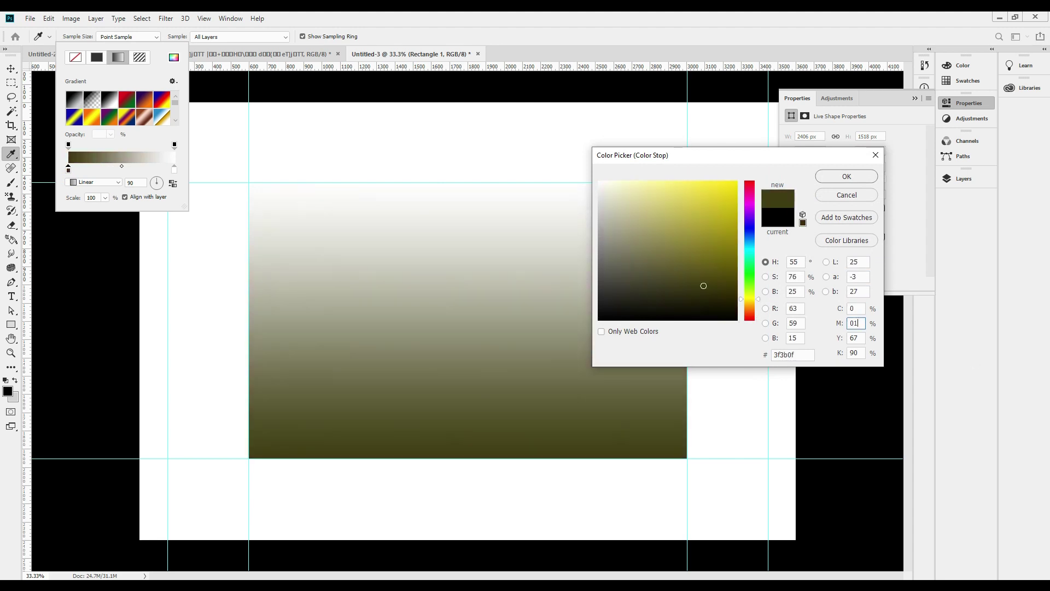
key("Tab")
type("100")
key("Tab")
type("0")
key("Return")
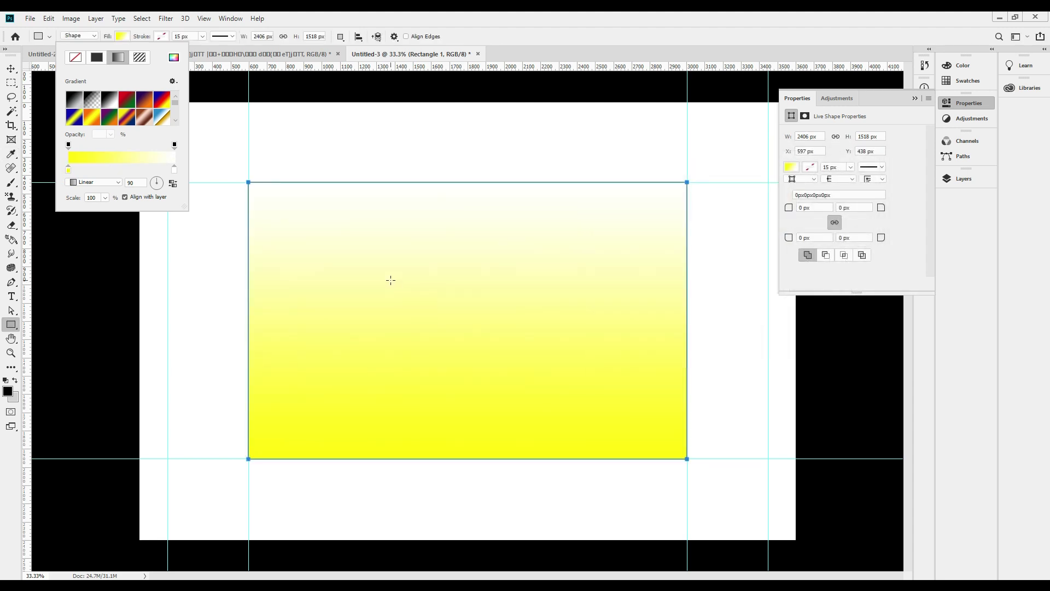
- Set the gradient's ending colour stop to magenta 100% and yellow 0%
double_click(175, 168)
key("Tab")
key("Tab")
key("Tab")
key("Tab")
key("Tab")
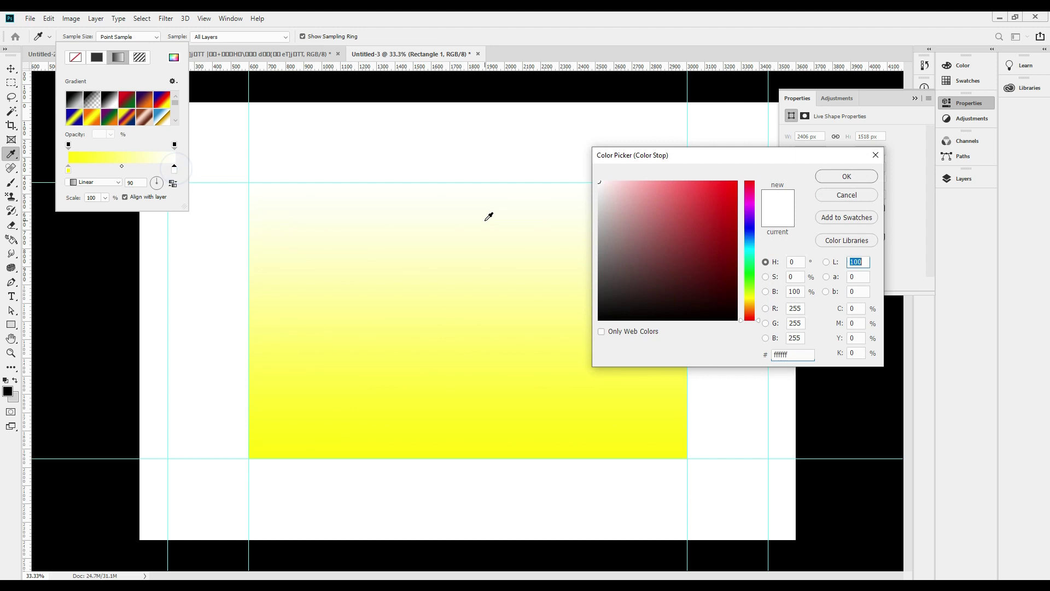
type("80")
key("Tab")
type("100")
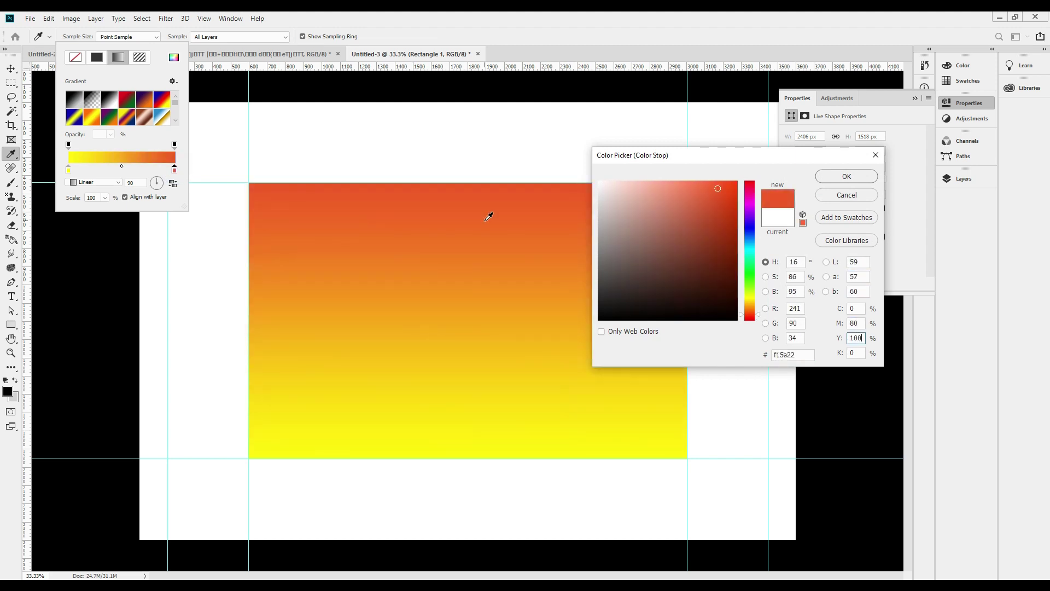
key("shift+Tab")
key("Tab")
type("0")
key("shift+Tab")
type("100")
key("Tab")
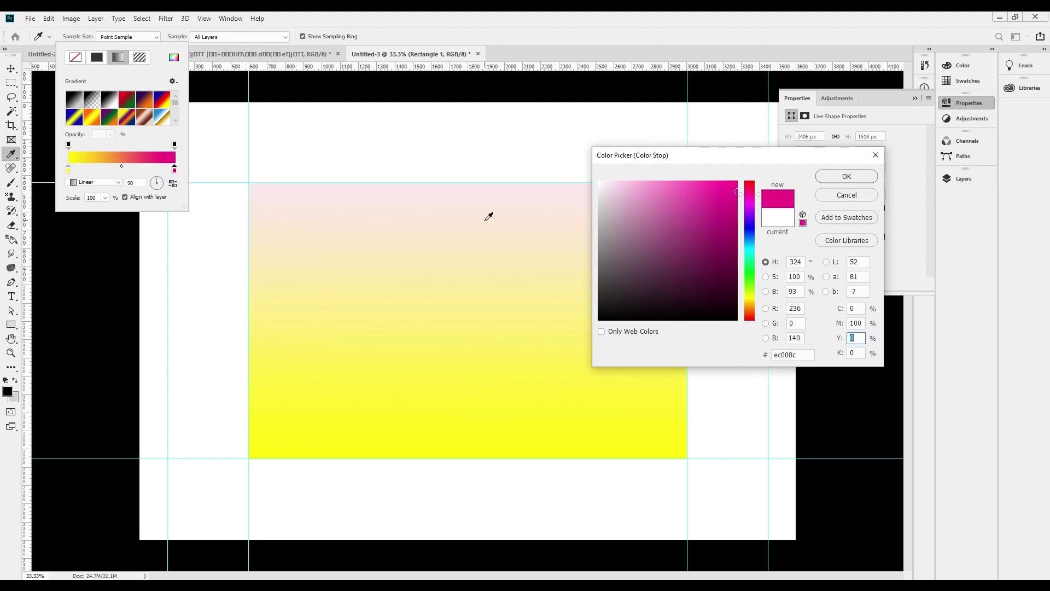
key("Return")
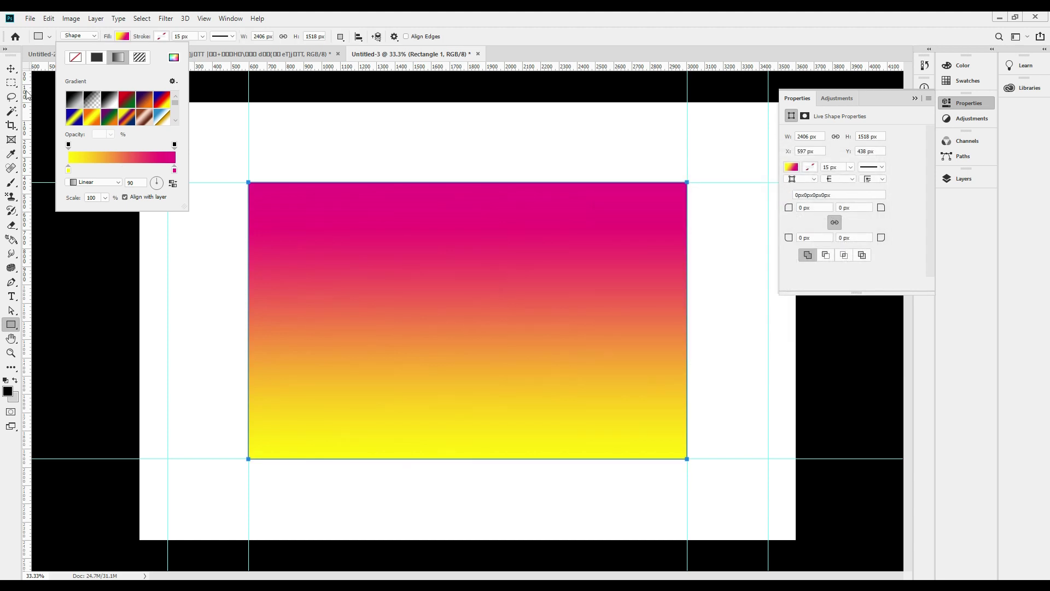
- Duplicate the gradient rectangle and resize the copy to about 2406 by 441 px to fill the upper flap area
left_click(11, 69)
left_click_drag(441, 279, 469, 297)
key("ctrl+z")
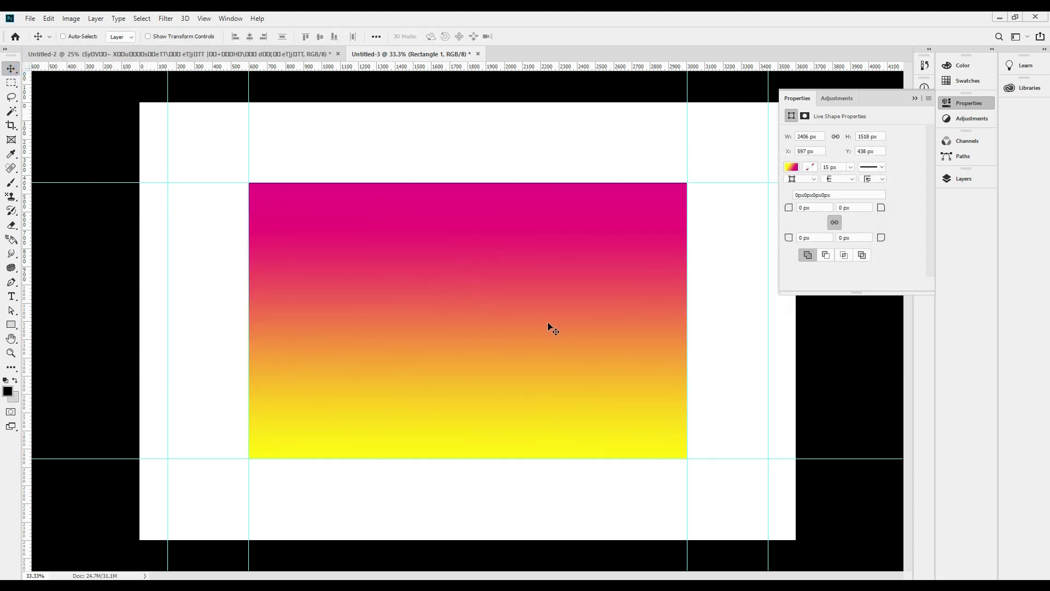
key("ctrl+j")
left_click_drag(570, 335, 570, 300)
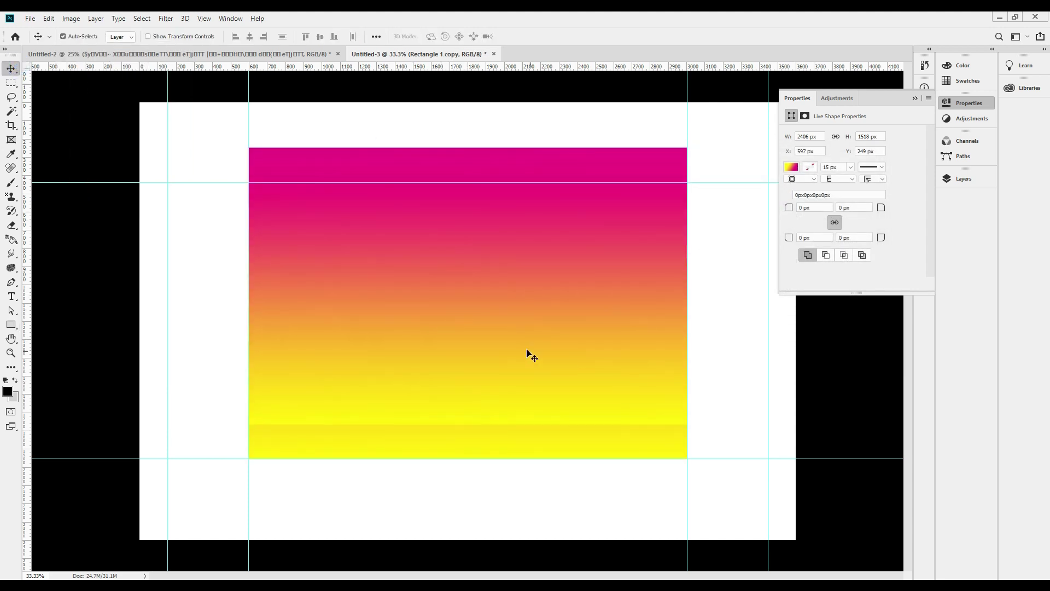
key("ctrl+t")
left_click_drag(470, 423, 587, 180)
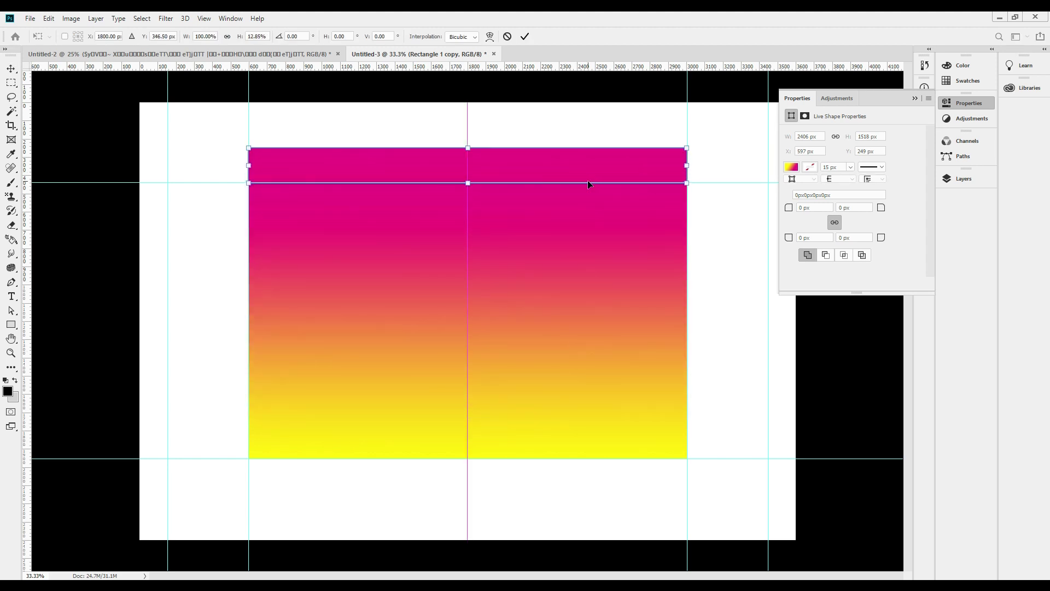
key("Return")
key("ctrl+t")
left_click_drag(469, 148, 567, 101)
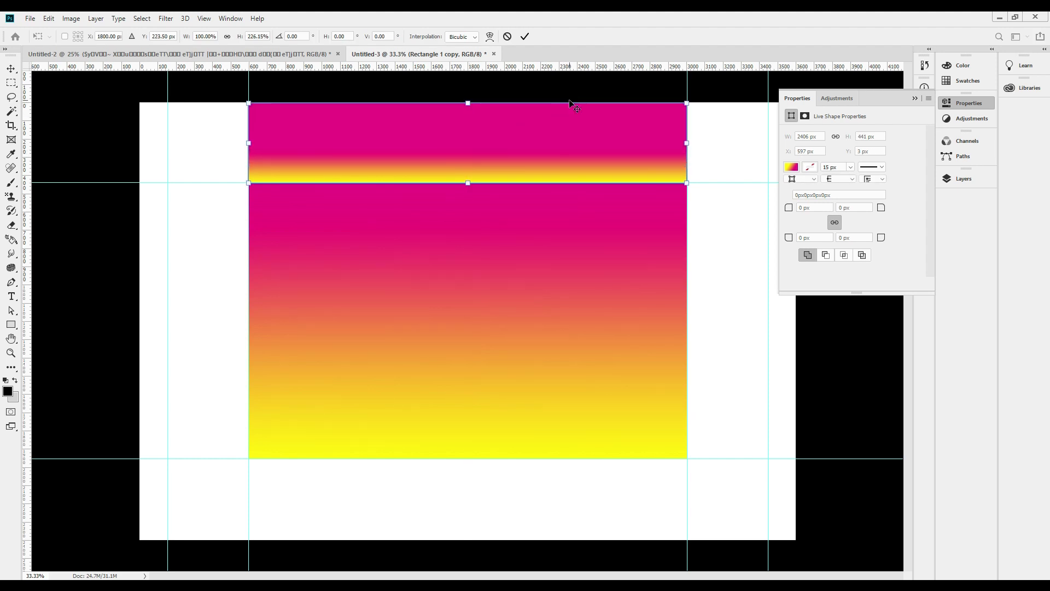
key("Return")
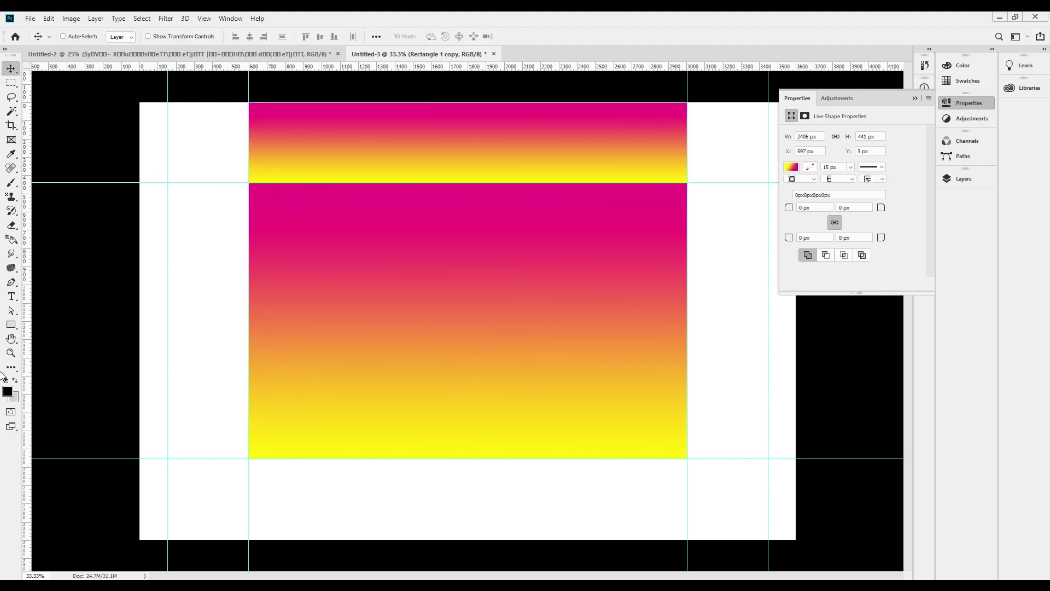
- Reverse the upper flap's gradient so its magenta end meets the central panel
left_click(11, 325)
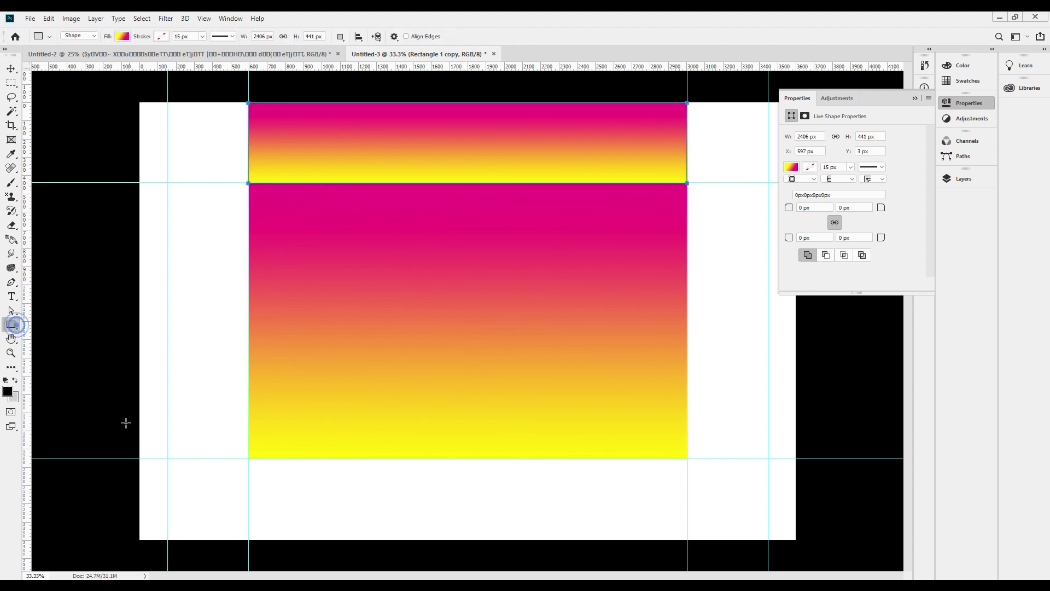
left_click(122, 37)
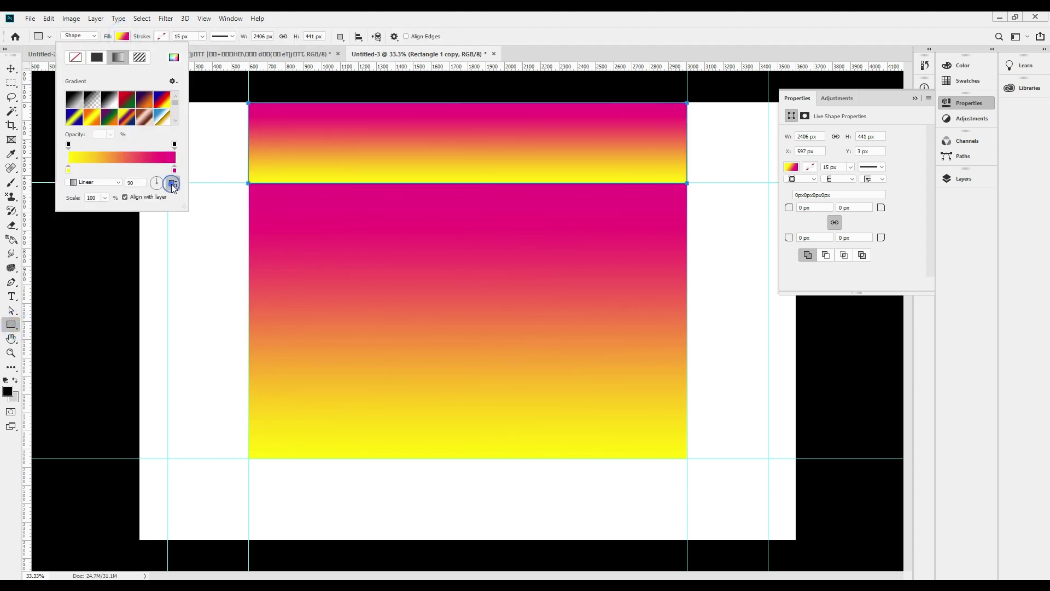
left_click(173, 186)
left_click(178, 240)
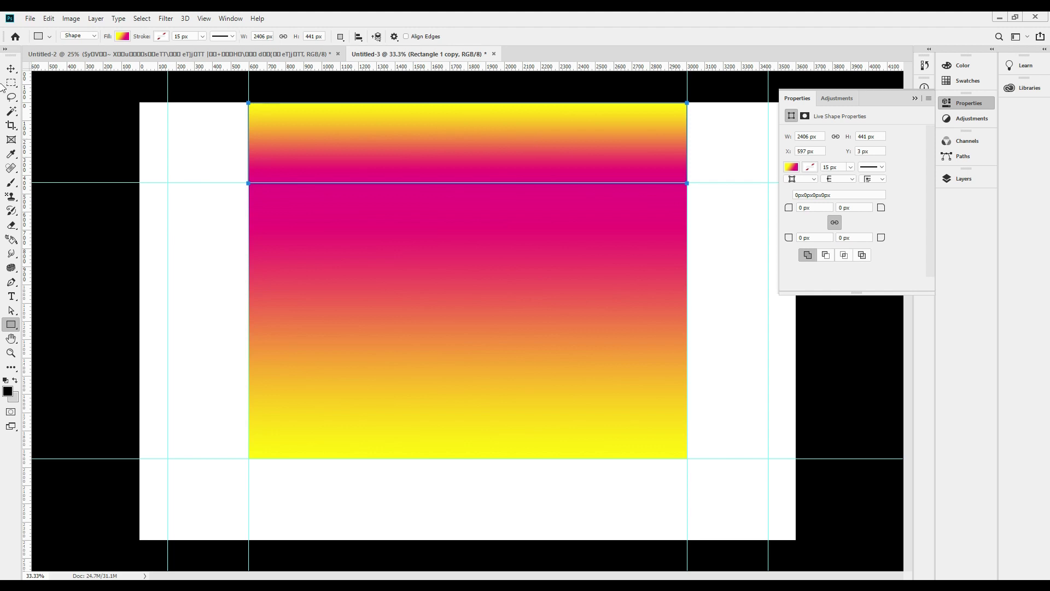
- Copy the upper flap into the lower flap area and nudge it against the lower horizontal guide
left_click(10, 68)
left_click_drag(511, 134, 622, 495)
key("Up")
key("Up")
key("Up")
key("Up")
key("Up")
key("Up")
key("Up")
key("Up")
key("Up")
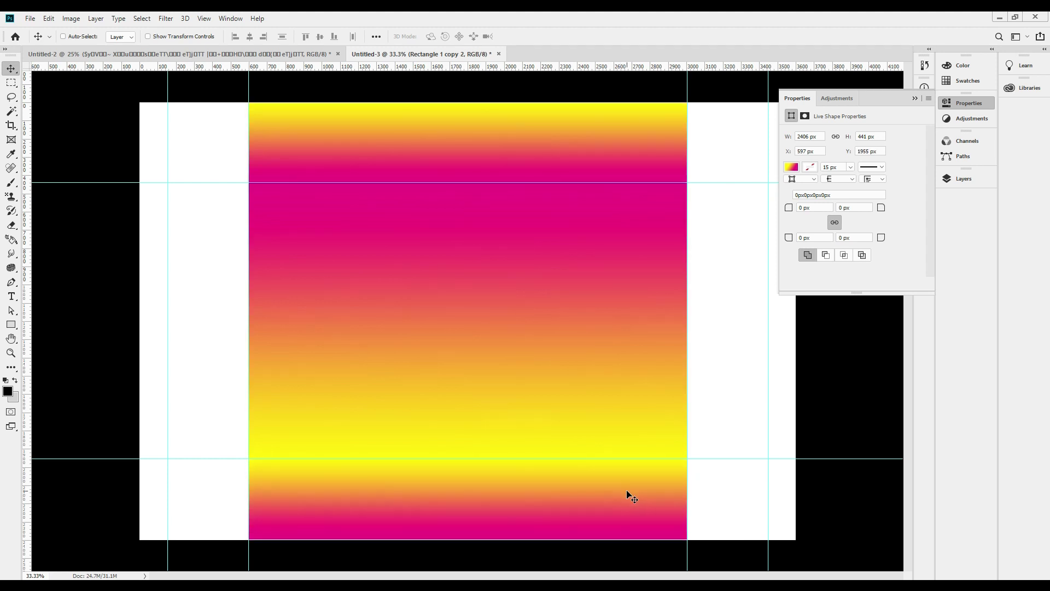
- Reverse the gradient colours of the lower flap
left_click(11, 326)
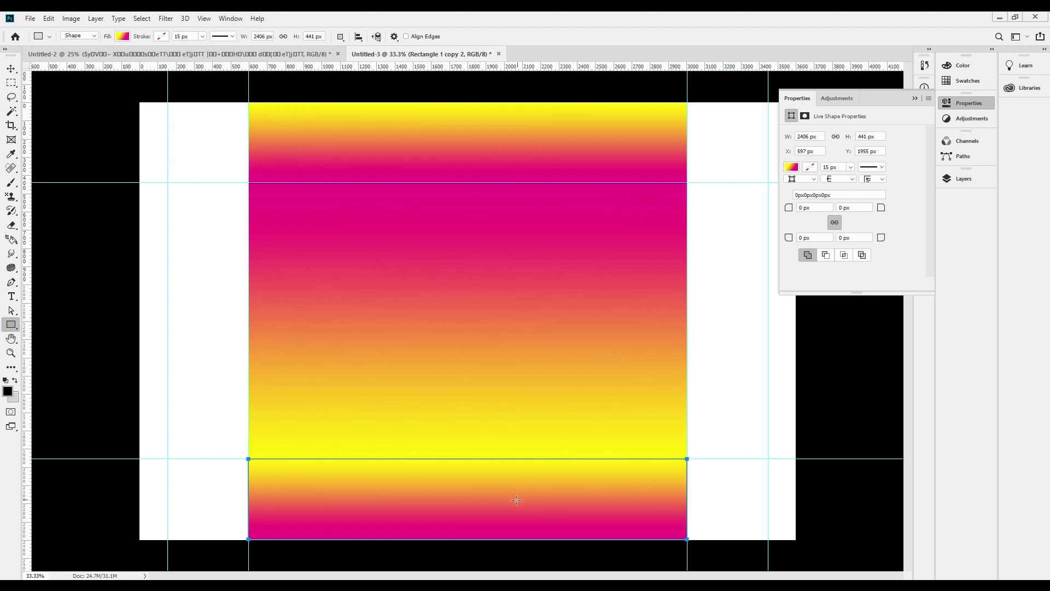
left_click(11, 68)
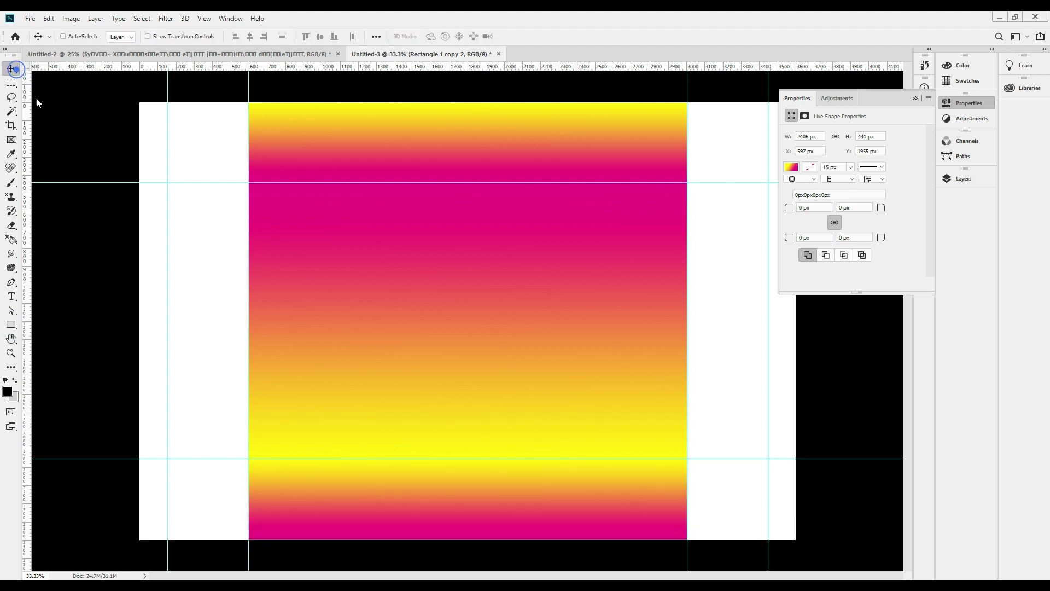
left_click_drag(371, 506, 373, 463)
key("ctrl+z")
left_click(10, 324)
left_click(127, 37)
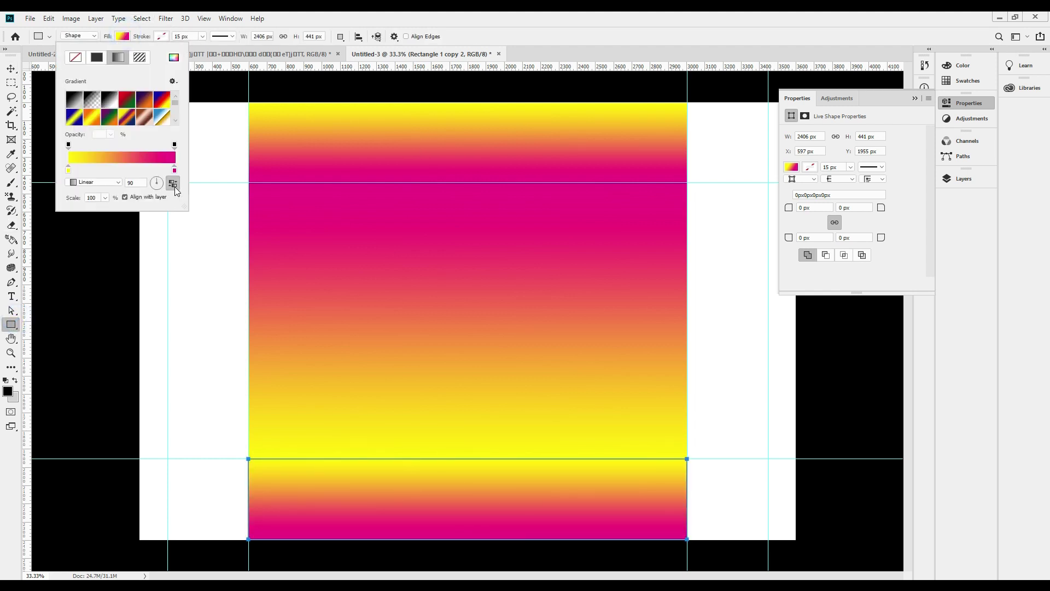
left_click(174, 184)
left_click(754, 362)
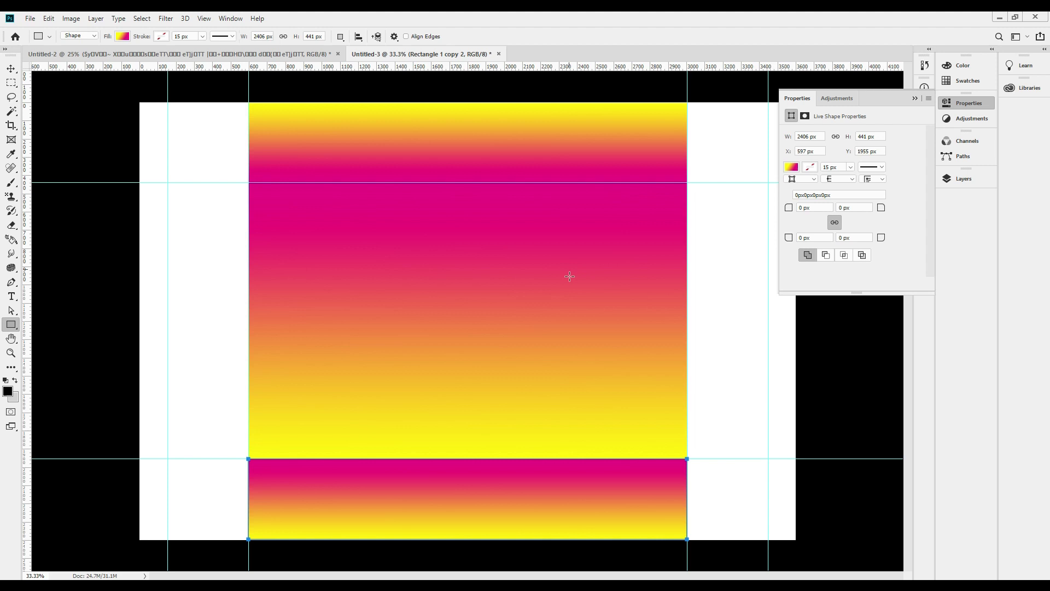
- Copy the lower flap to the left side of the central panel and rotate the copy 90 degrees
key("v")
left_click_drag(603, 491, 619, 465)
key("ctrl+z")
left_click_drag(543, 532, 207, 328)
key("ctrl+t")
right_click(543, 319)
left_click(599, 438)
key("Return")
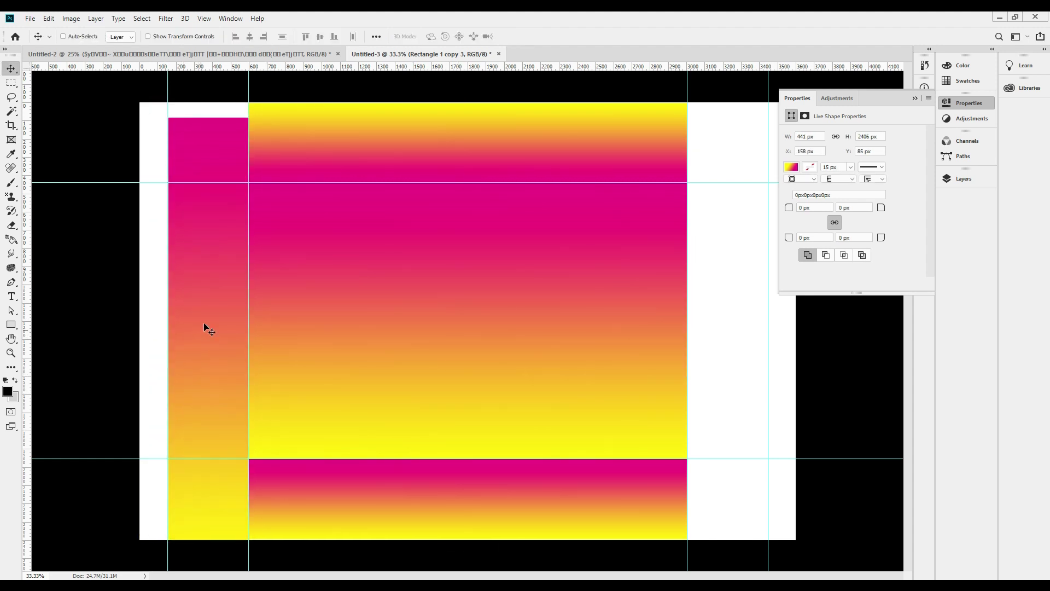
- Fit the left flap between the two horizontal guides at 429 by 1515 px and copy it to the right side of the central panel
key("ctrl+t")
left_click_drag(215, 118, 310, 183)
left_click_drag(204, 560, 273, 460)
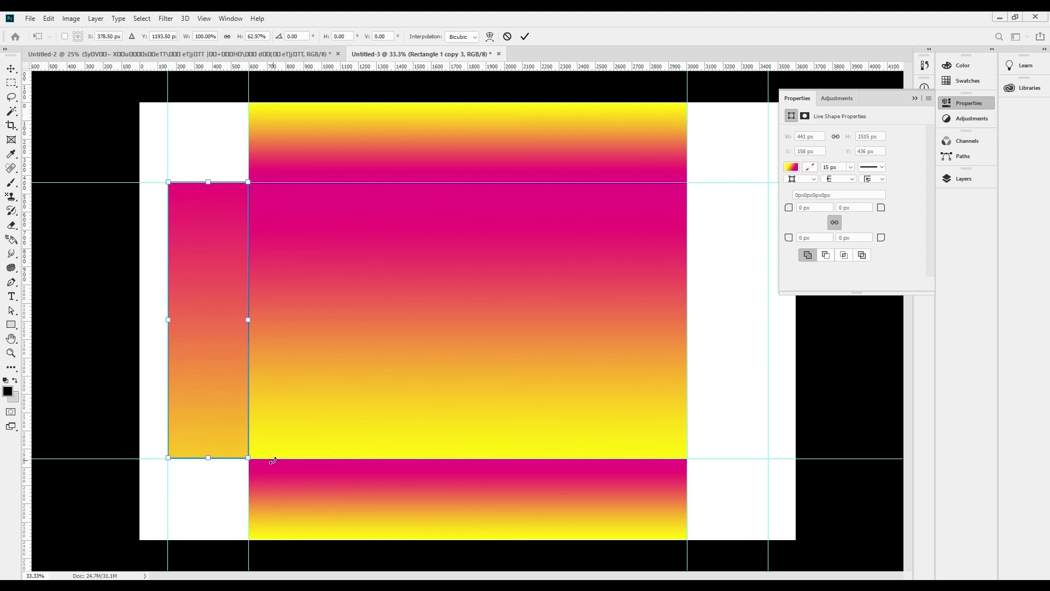
key("Return")
key("ctrl+t")
left_click_drag(169, 320, 171, 322)
key("Return")
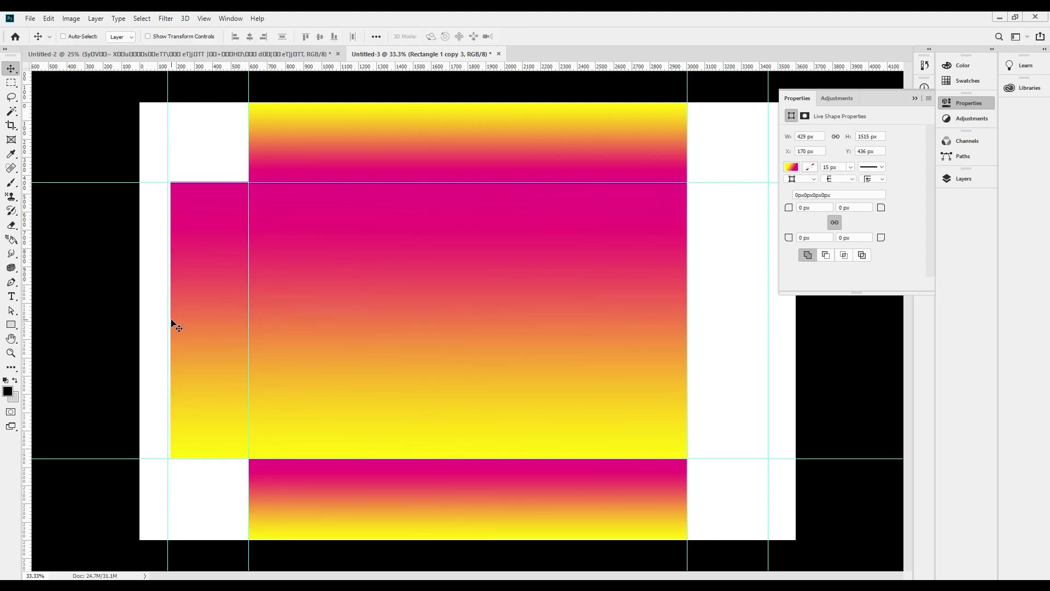
left_click_drag(230, 360, 740, 368)
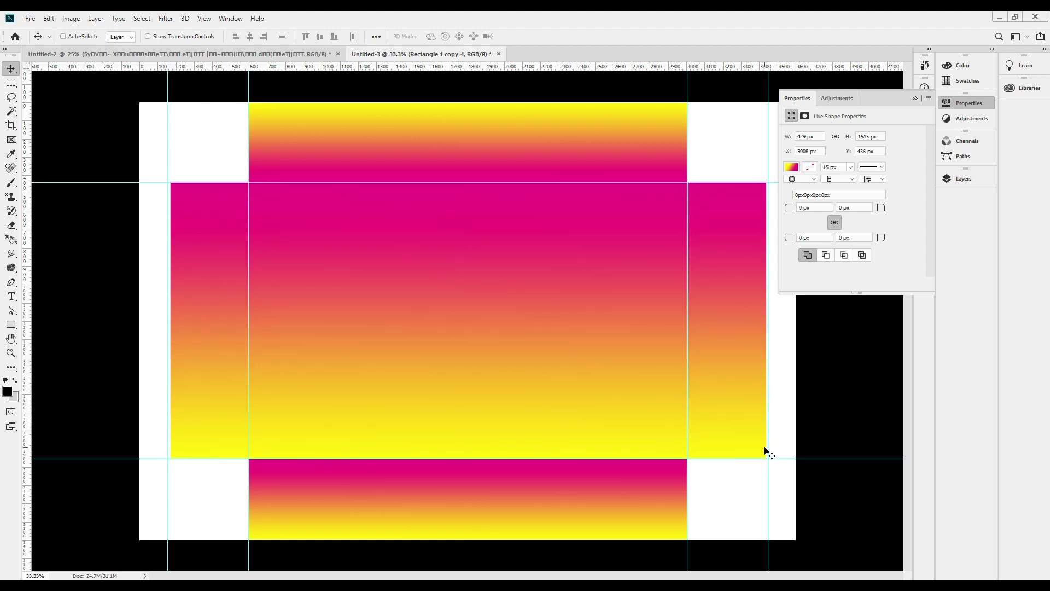
- Select the white Background layer and delete it
key("ctrl+minus")
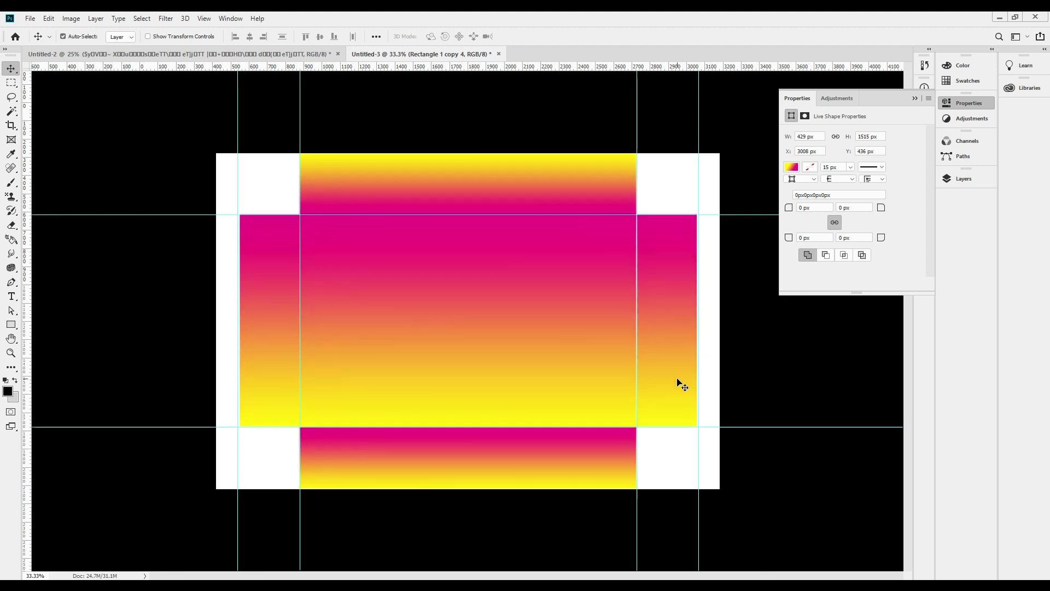
key("F7")
right_click(680, 194)
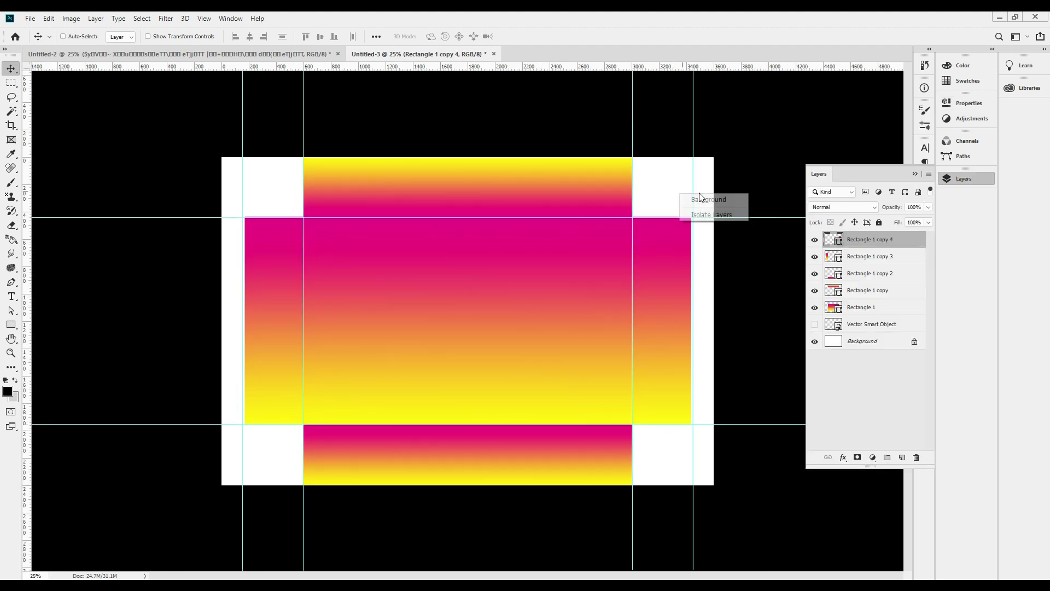
left_click(708, 203)
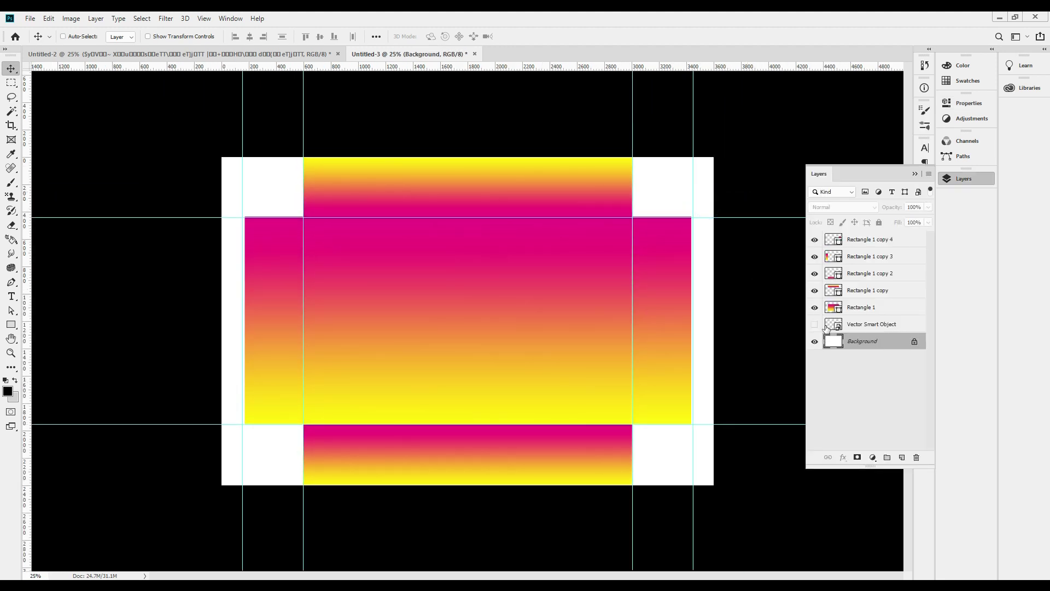
key("Delete")
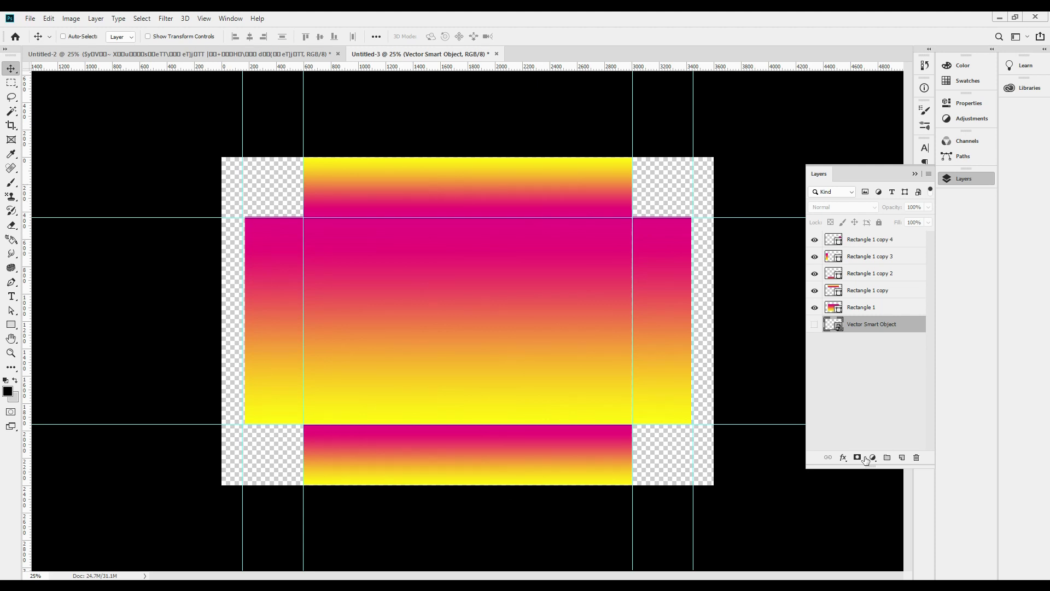
- Draw a gradient rectangle about 4084 by 2836 px covering the whole canvas and send it behind all other layers
right_click(659, 280)
left_click(694, 290)
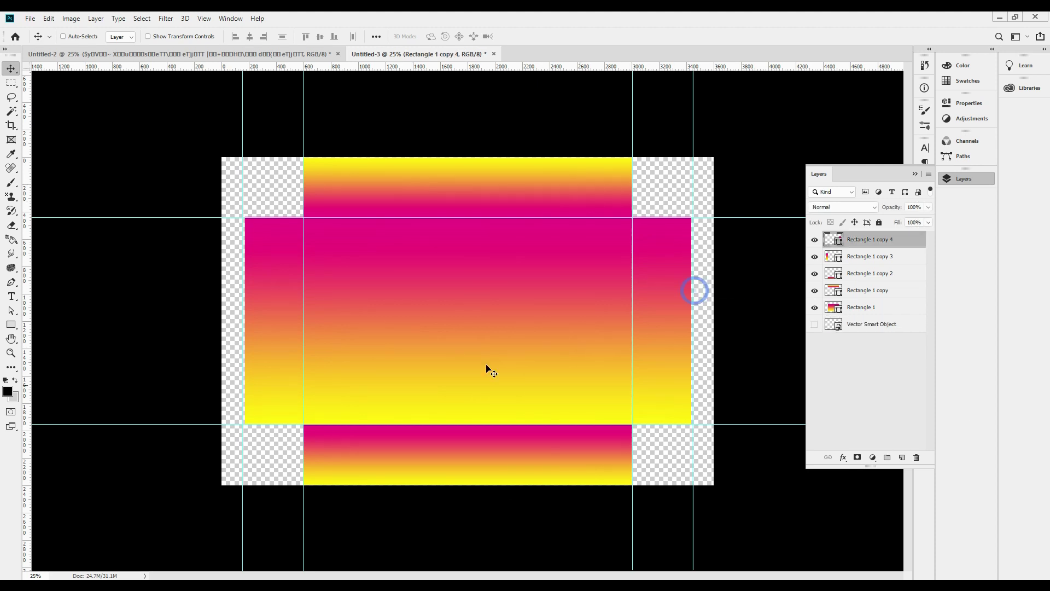
left_click(11, 325)
left_click_drag(194, 128, 752, 515)
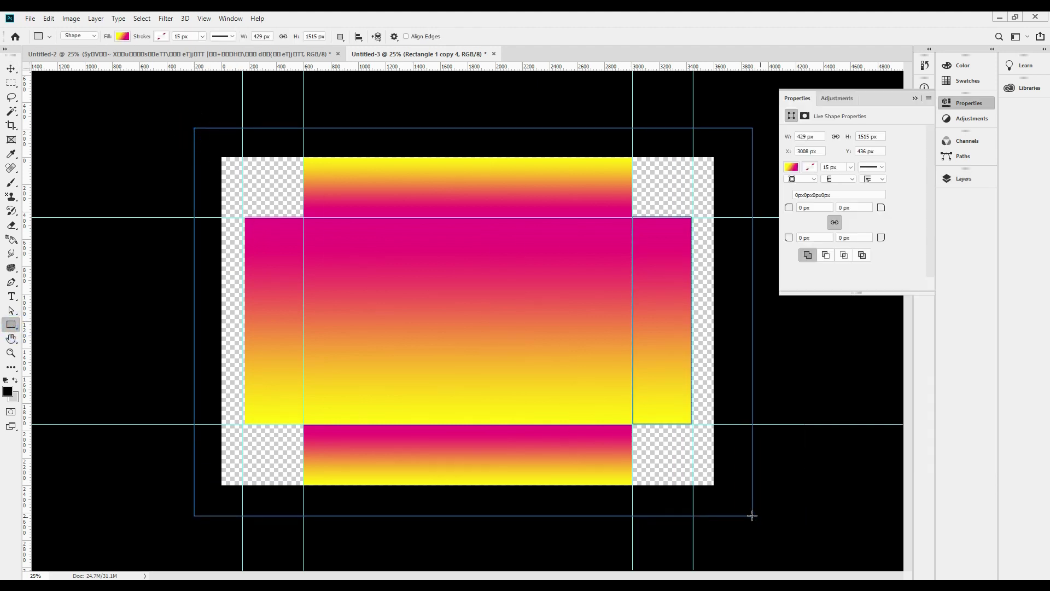
key("ctrl+[")
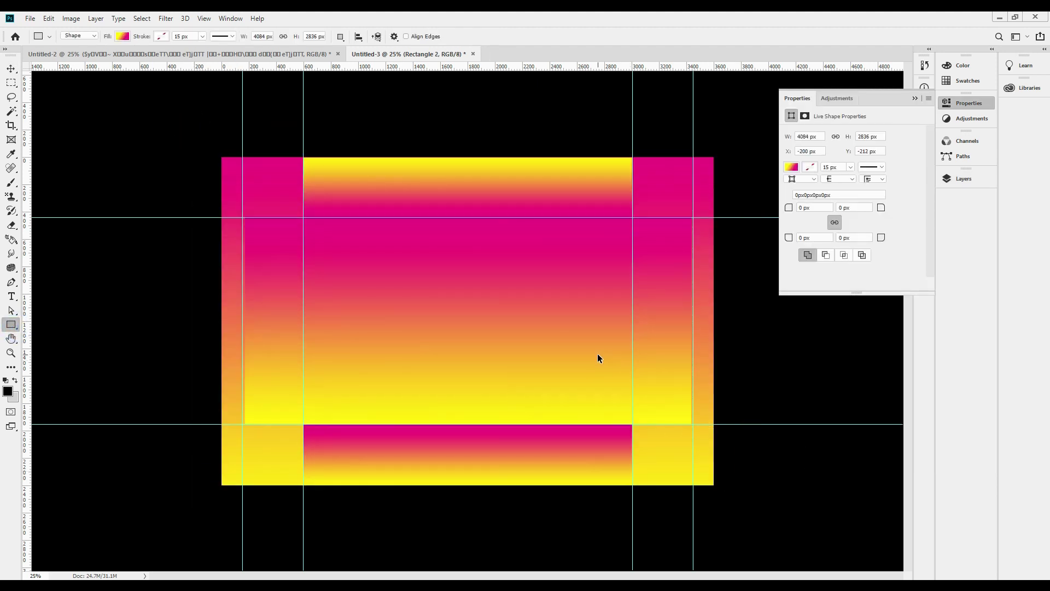
key("v")
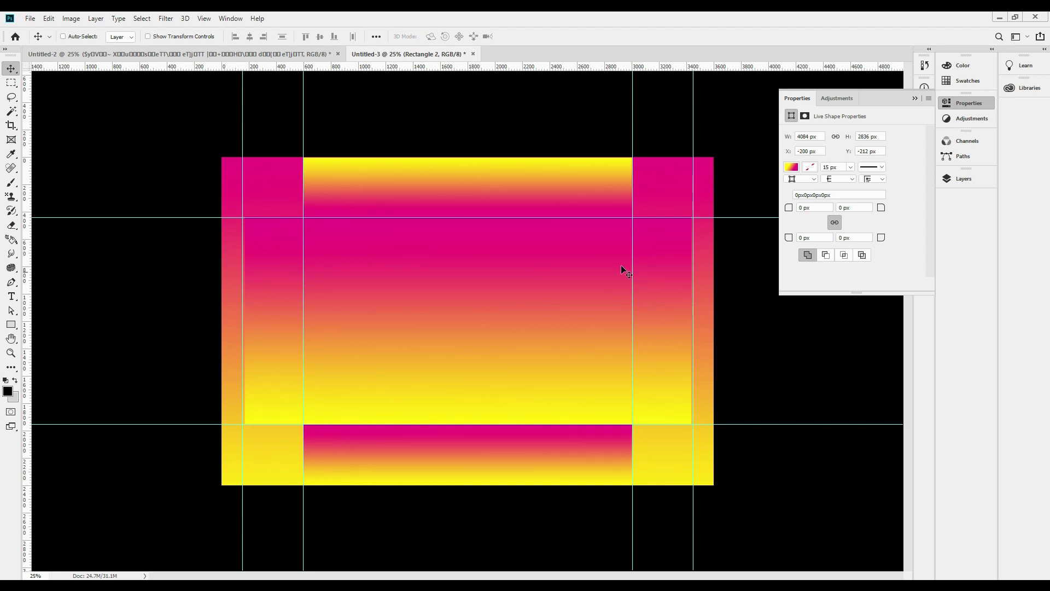
left_click(739, 429)
key("ctrl+;")
key("ctrl+;")
left_click(480, 321, "ctrl")
left_click(955, 107)
left_click_drag(485, 300, 545, 314)
key("ctrl+z")
left_click(463, 291)
left_click(425, 263)
- Bring the orange-yellow bokeh background, Layer 1, from Untitled-2 into Untitled-3 directly above the central Rectangle 1 layer
key("F7")
left_click(453, 295)
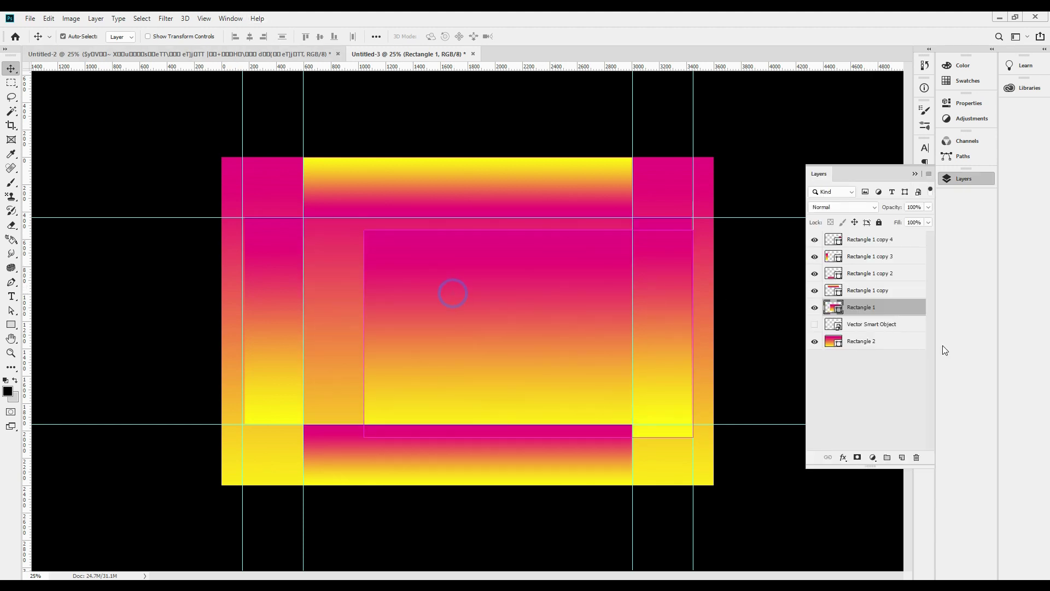
left_click(262, 54)
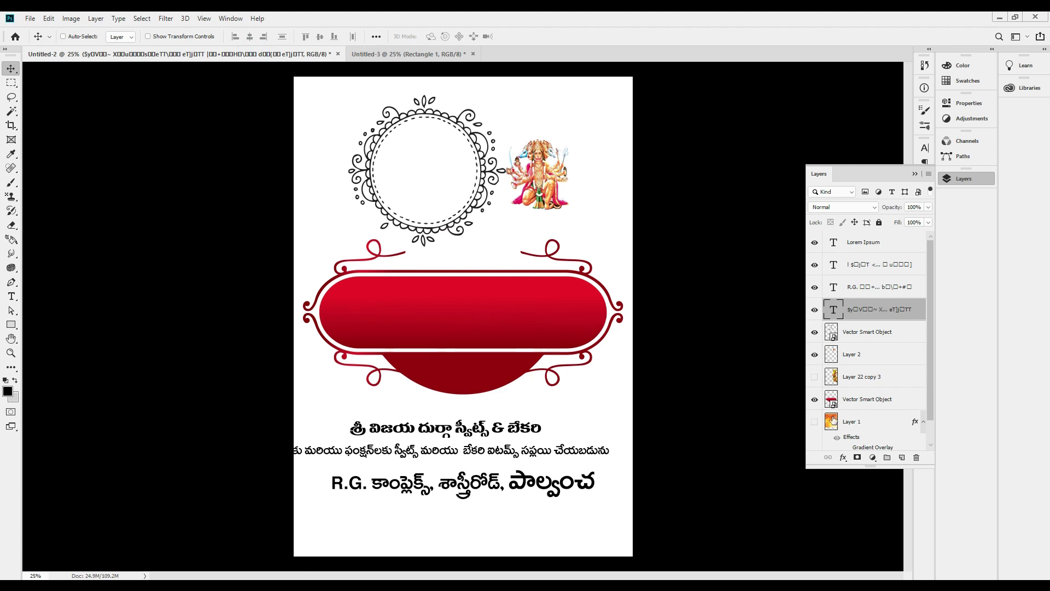
left_click(814, 421)
left_click_drag(580, 128, 404, 103)
key("ctrl+z")
left_click_drag(543, 103, 509, 129)
left_click(395, 55)
left_click_drag(533, 290, 508, 274)
key("ctrl+t")
key("Return")
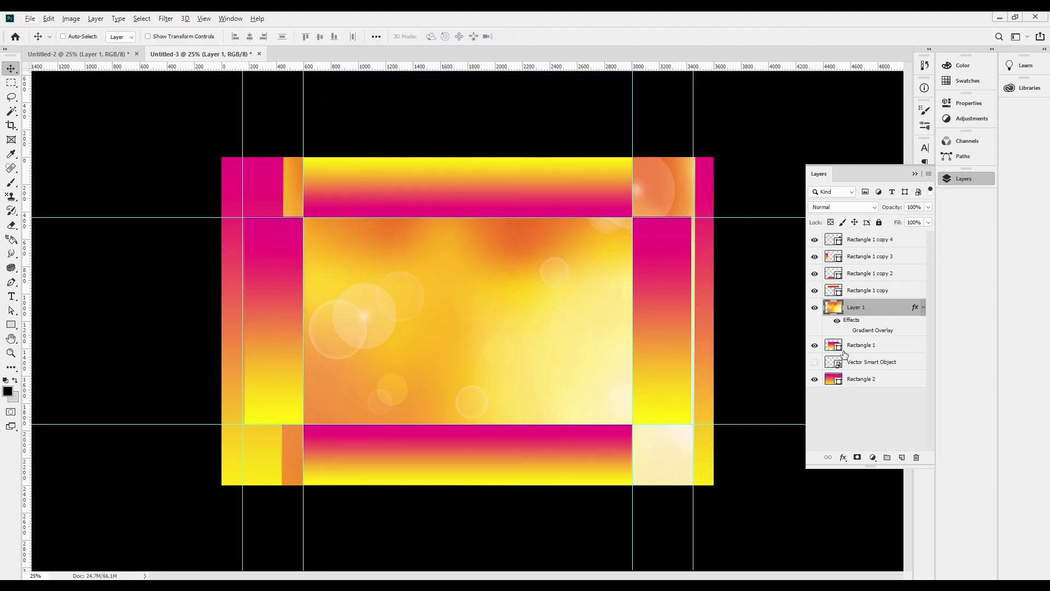
- Hide the canvas-wide Rectangle 2 layer so only the box panels stay on the transparent canvas
left_click(815, 346)
left_click(815, 346)
left_click(815, 346)
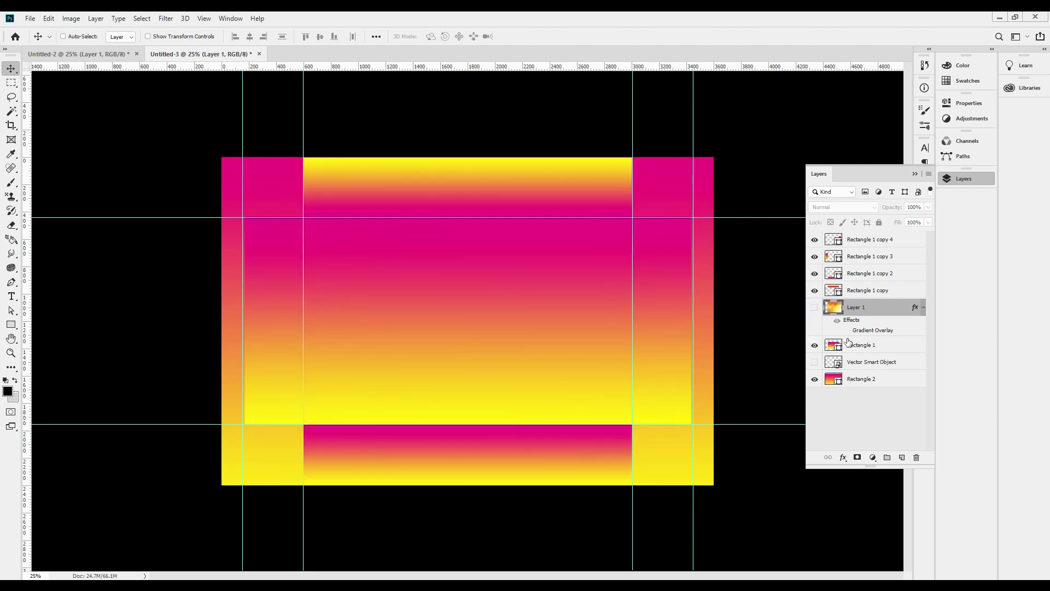
left_click(816, 379)
left_click_drag(520, 282, 548, 313, "ctrl")
key("ctrl+z")
- Show the bokeh image on Layer 1 and clip it to the central Rectangle 1 layer
left_click(815, 308)
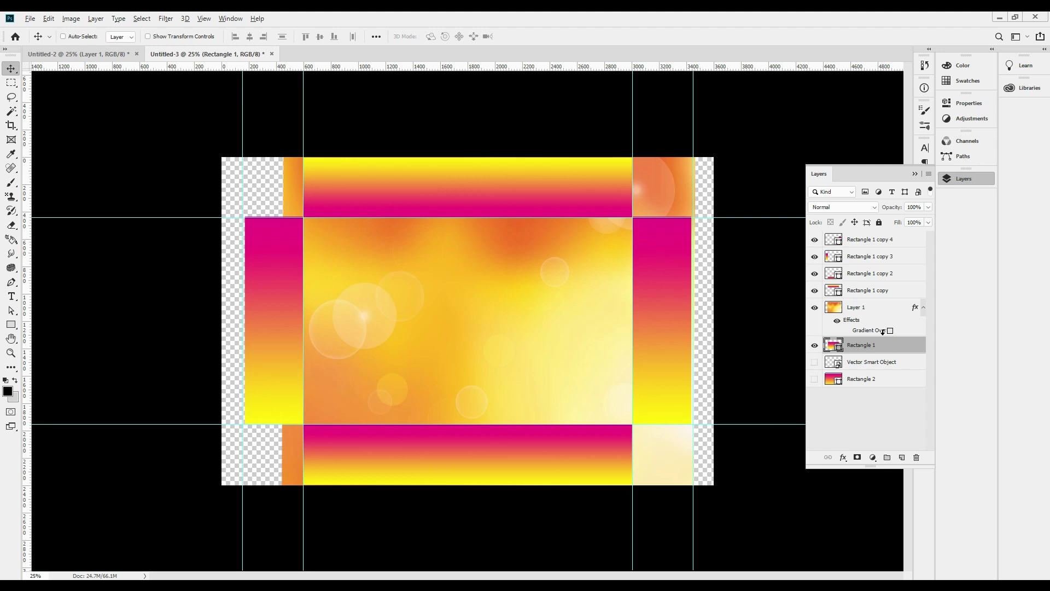
left_click(875, 331)
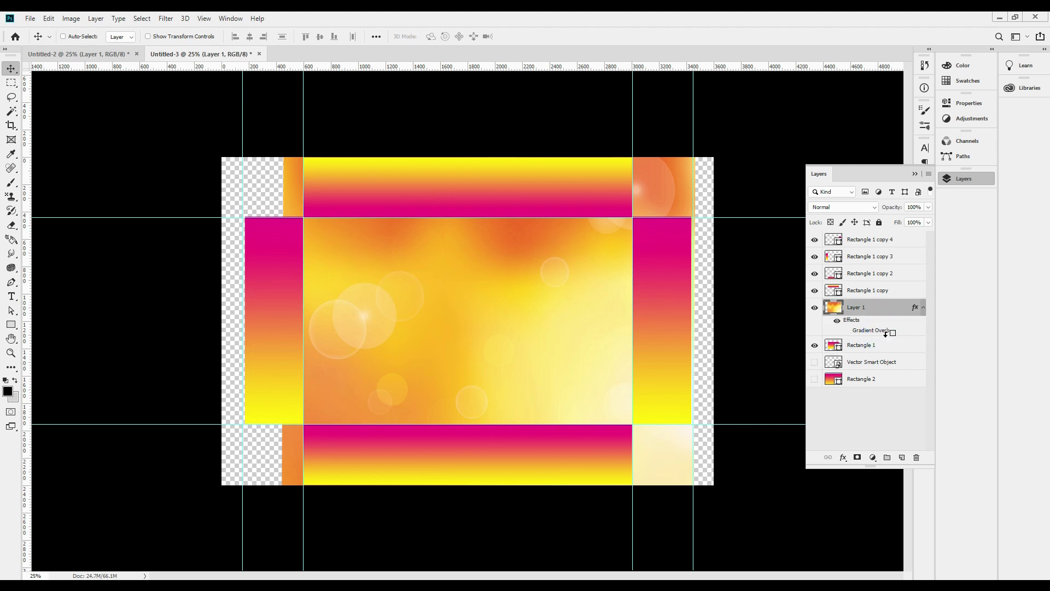
left_click(887, 333, "alt")
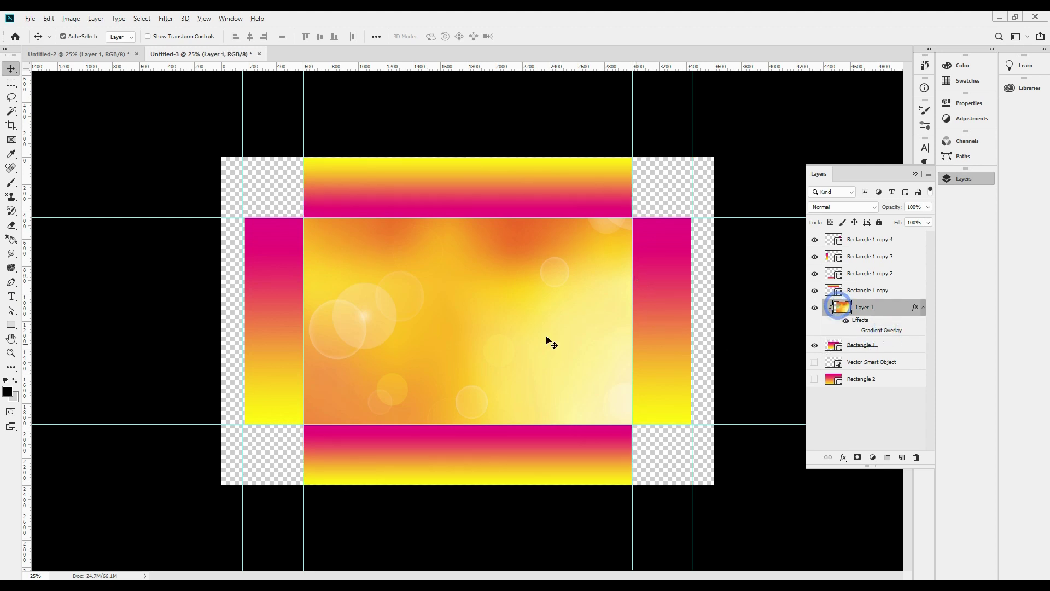
- Scale and reposition the clipped bokeh image so that it fills the central panel
key("ctrl+t")
left_click_drag(556, 319, 520, 377)
left_click_drag(625, 383, 638, 335)
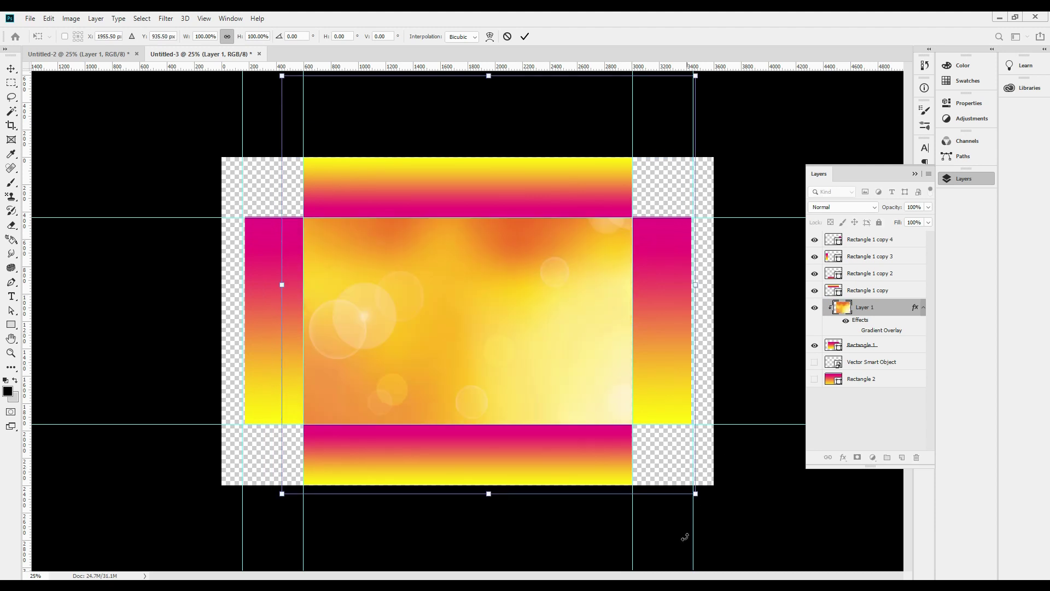
left_click_drag(695, 495, 533, 328)
left_click_drag(460, 232, 505, 355)
left_click_drag(587, 328, 699, 409)
left_click_drag(616, 359, 560, 340)
key("Return")
left_click_drag(518, 242, 590, 268)
key("ctrl+1")
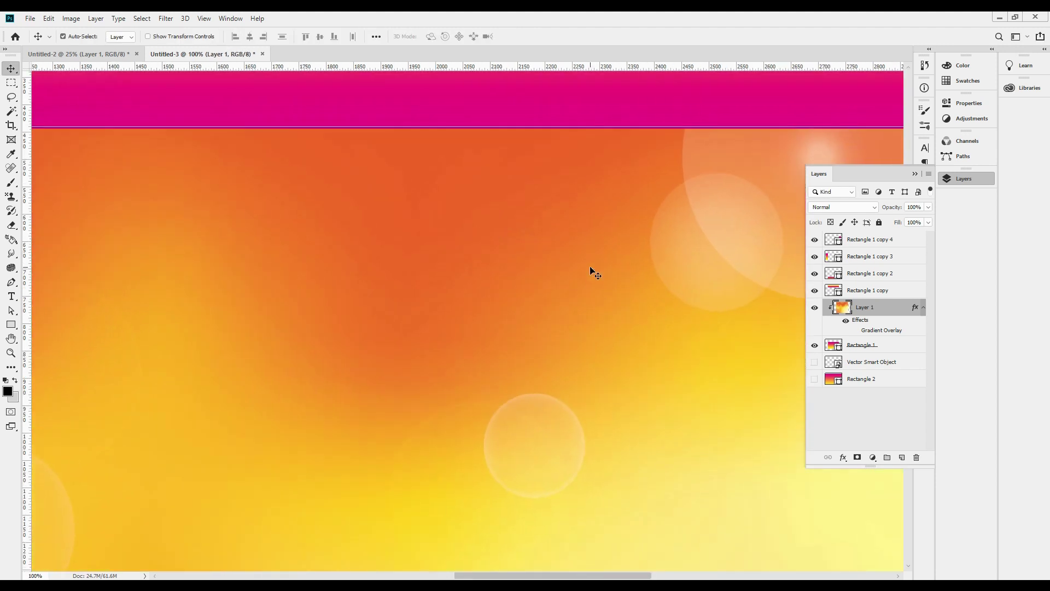
key("ctrl+0")
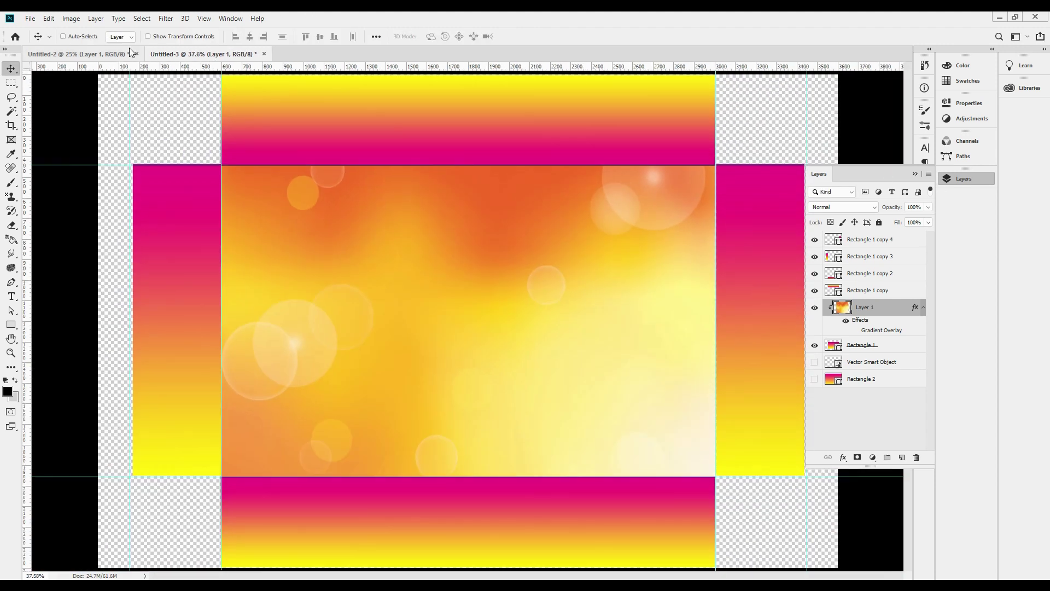
- Bring the red ornamental title frame from Untitled-2 into the central panel and centre it horizontally on the canvas
left_click(87, 56)
left_click_drag(508, 317, 428, 286)
left_click_drag(668, 284, 537, 296)
key("Return")
left_click_drag(372, 243, 488, 257)
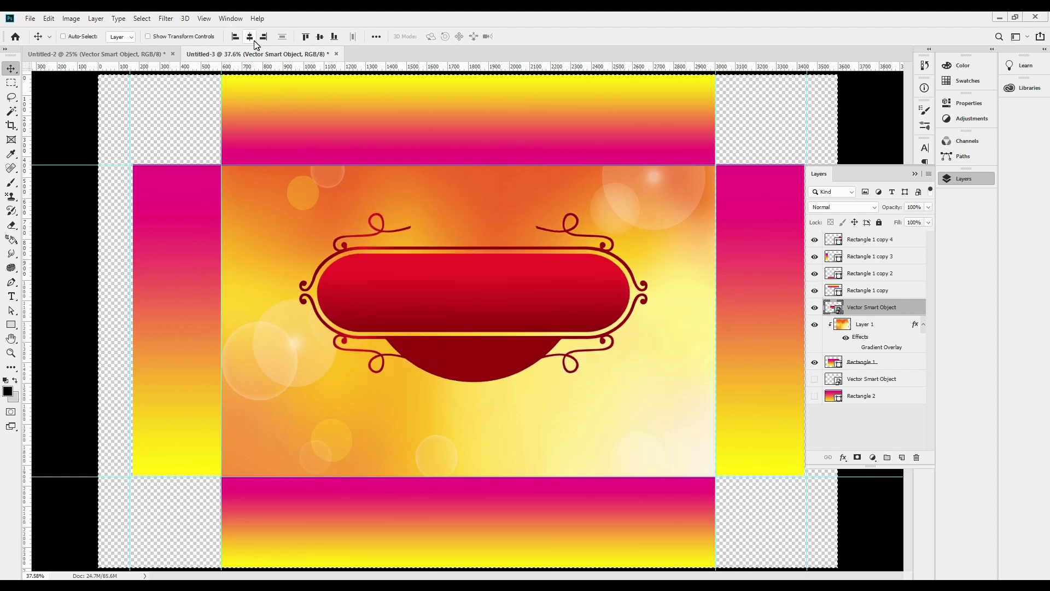
left_click(250, 37)
key("ctrl+plus")
key("ctrl+plus")
key("ctrl+plus")
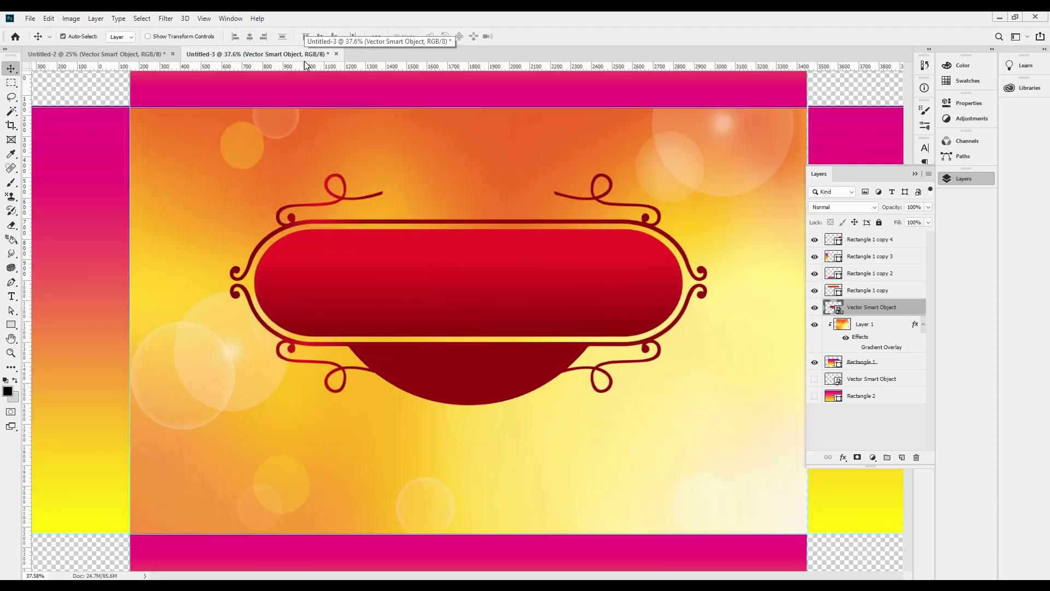
key("ctrl+minus")
key("ctrl+minus")
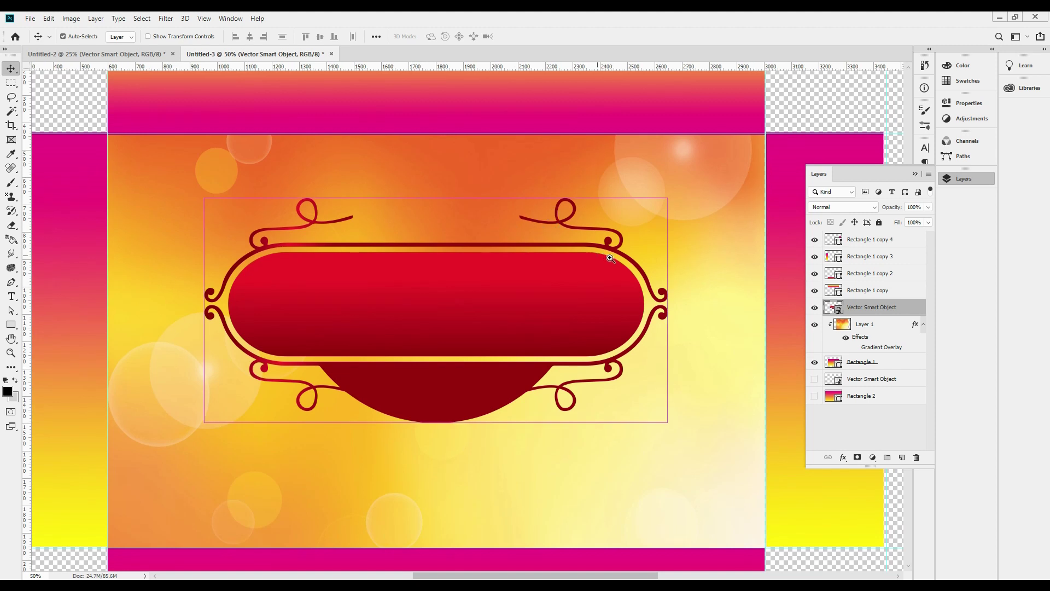
left_click_drag(603, 255, 666, 291)
key("p")
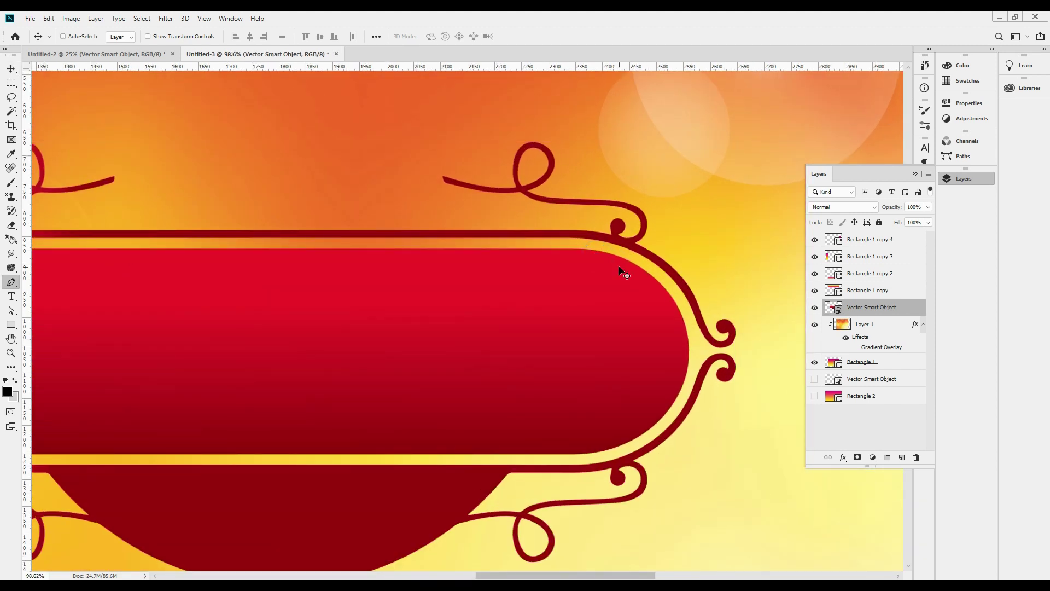
scroll(621, 270, "up", 4)
left_click(577, 228)
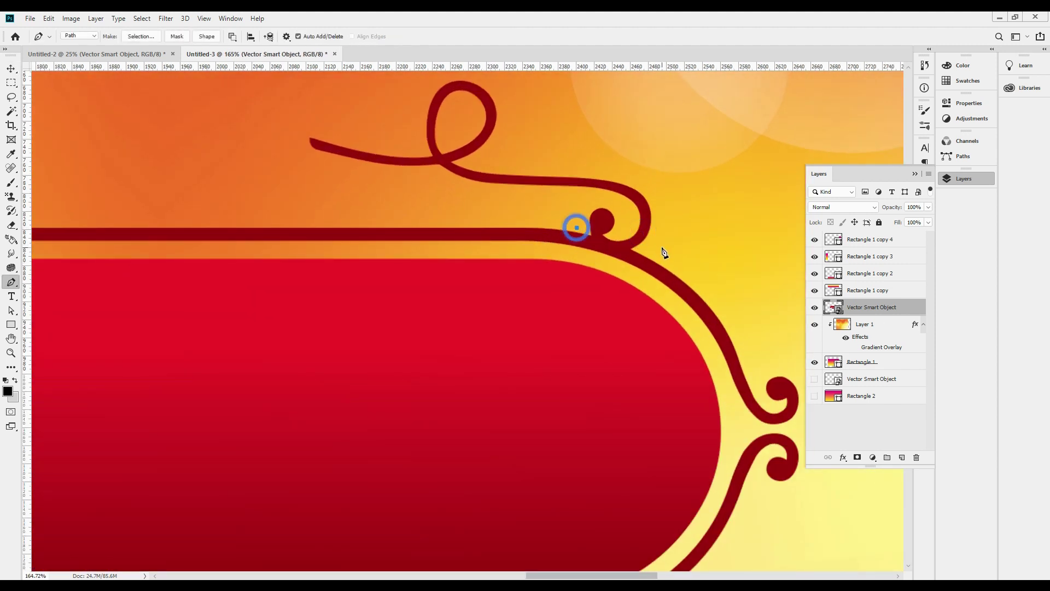
left_click_drag(667, 256, 677, 257)
key("ctrl+z")
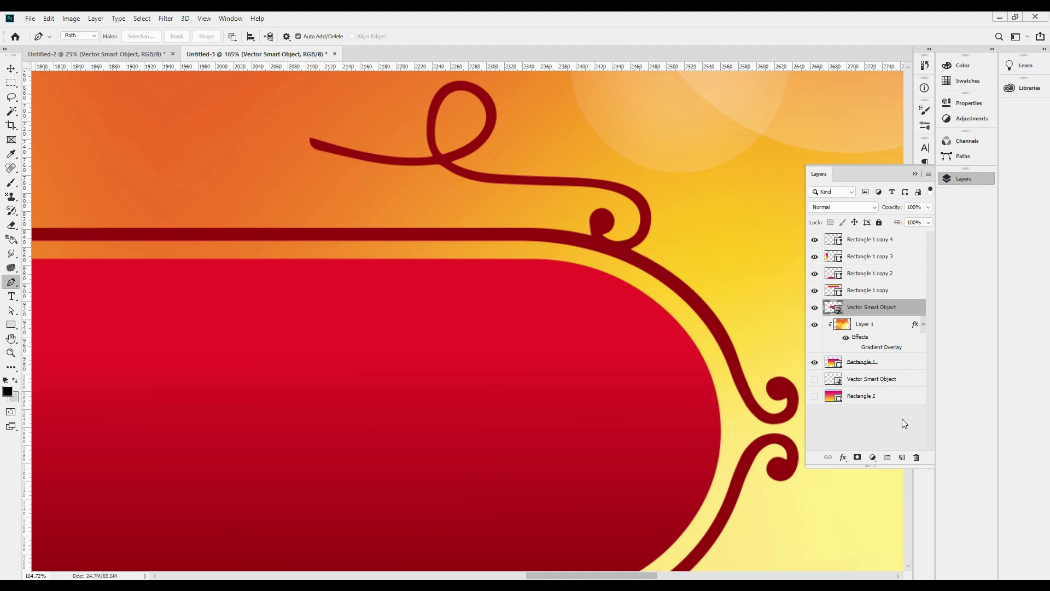
- Add a layer mask to the red ornamental frame and paint out the loop of its upper-right flourish in black
left_click(858, 457)
key("v")
key("ctrl+semicolon")
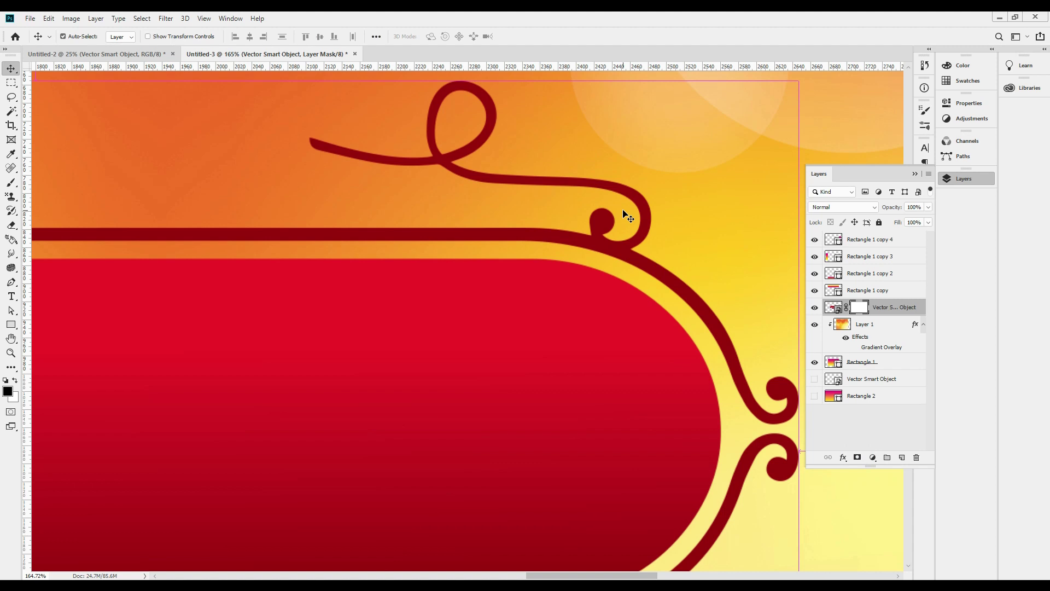
key("ctrl+1")
key("b")
mouse_move(470, 244)
left_mouse_down()
mouse_move(420, 232)
mouse_move(477, 225)
left_mouse_up()
- Switch the mask brush to the Hard Round preset at 90 px
key("bracketleft")
key("bracketleft")
key("bracketleft")
key("bracketleft")
key("bracketleft")
key("bracketleft")
right_click(485, 225)
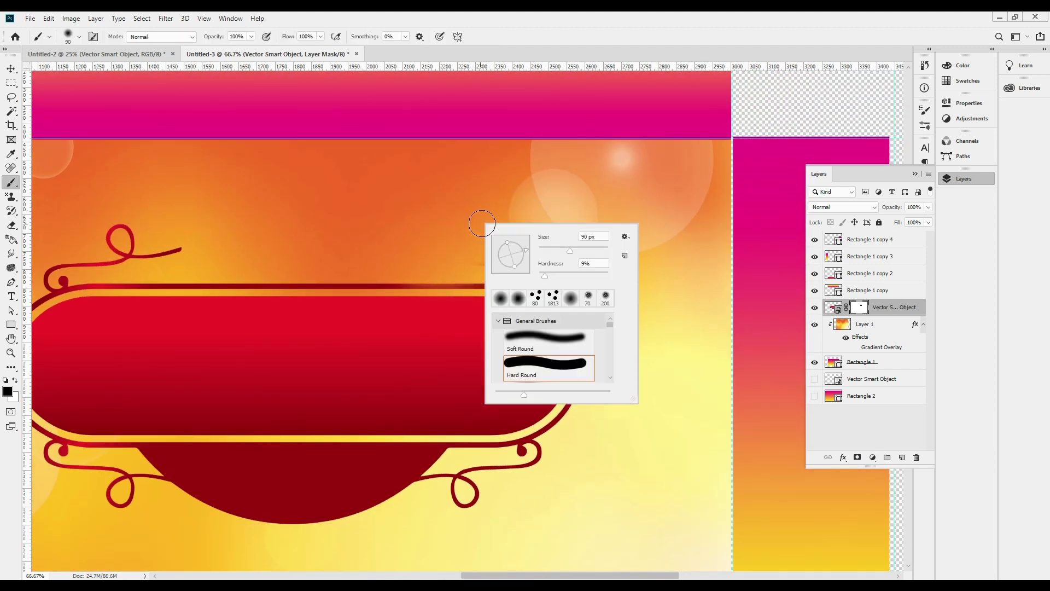
left_click(568, 301)
scroll(550, 310, "up", 1)
scroll(612, 305, "down", 1)
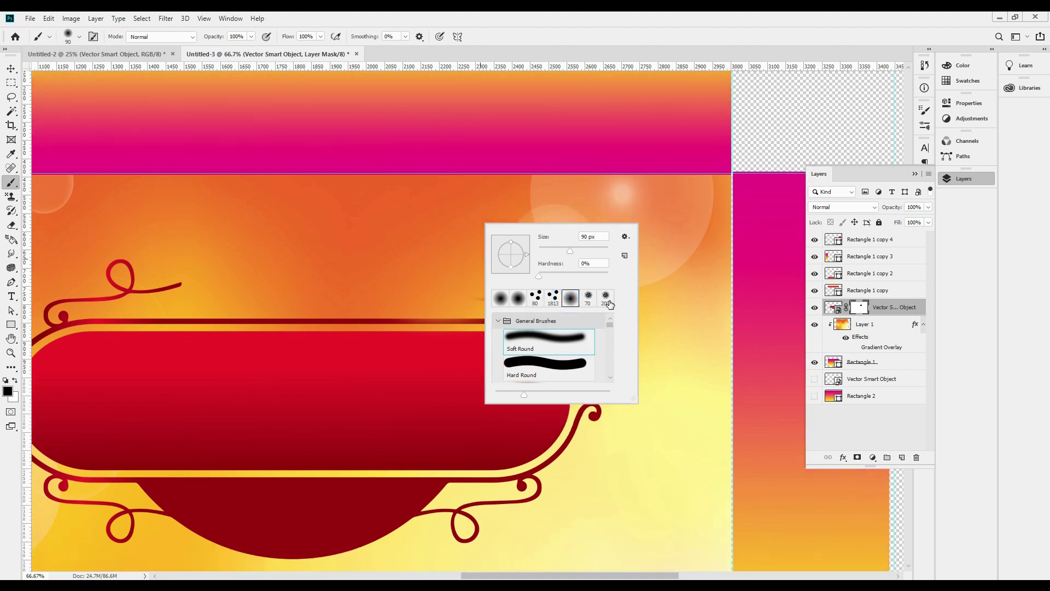
double_click(571, 362)
- Mask out the rest of the frame's upper-right flourish along the outline, reducing the brush to 50 px
mouse_move(487, 270)
left_mouse_down()
mouse_move(576, 304)
mouse_move(690, 437)
mouse_move(424, 195)
left_mouse_up()
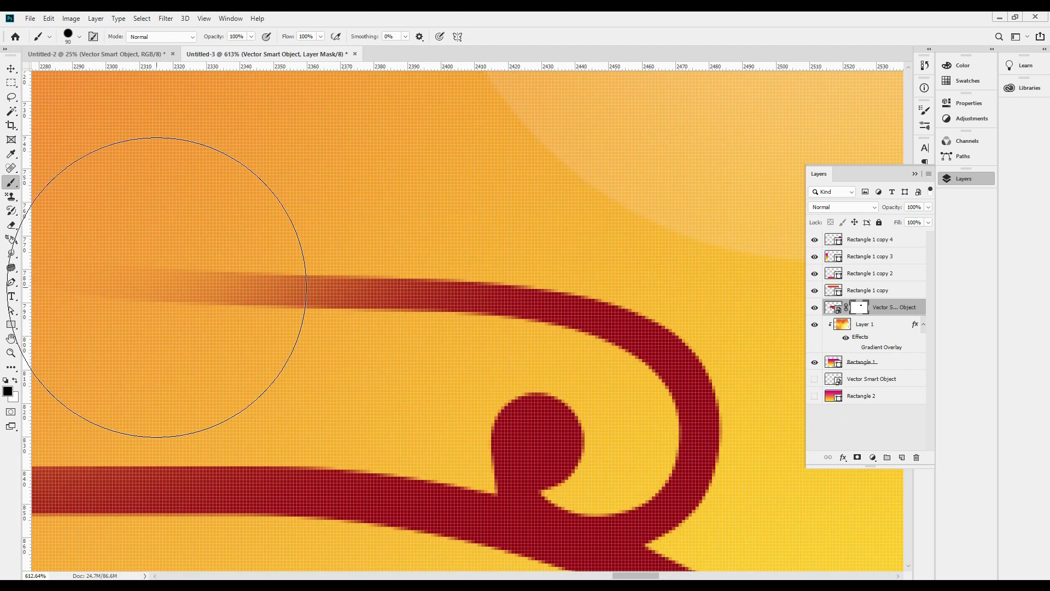
left_click_drag(108, 299, 199, 281)
key("[")
key("[")
key("[")
key("[")
mouse_move(188, 235)
left_mouse_down()
mouse_move(345, 267)
mouse_move(298, 254)
mouse_move(448, 271)
mouse_move(574, 262)
mouse_move(452, 177)
mouse_move(609, 216)
mouse_move(645, 243)
mouse_move(645, 286)
mouse_move(629, 328)
mouse_move(601, 333)
mouse_move(603, 350)
mouse_move(515, 301)
mouse_move(447, 293)
mouse_move(507, 308)
left_mouse_up()
left_click(529, 317)
left_click(517, 313)
left_click(498, 305)
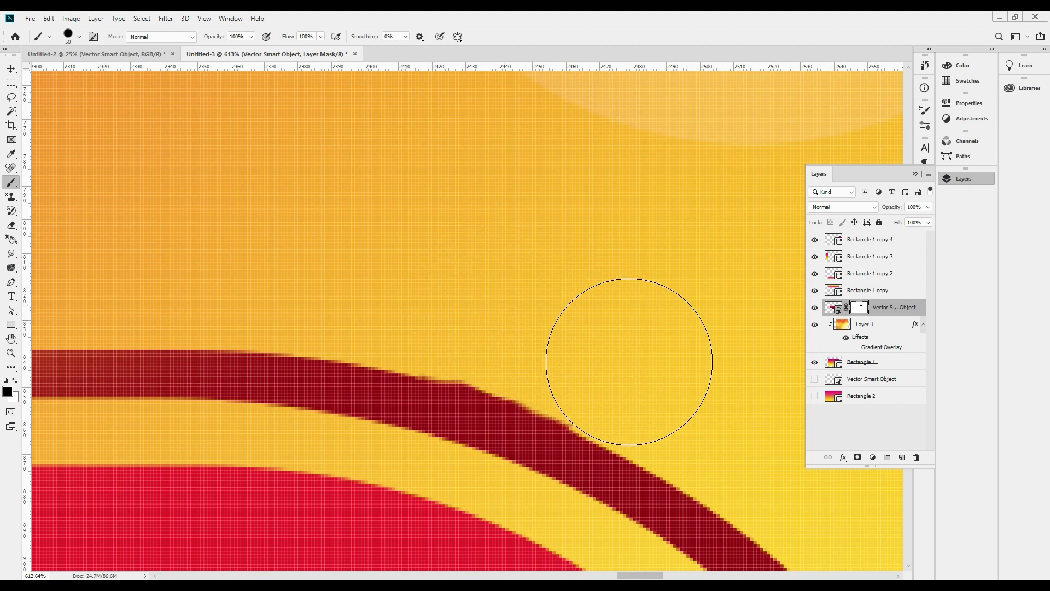
- Mask out the flourish on the upper-left edge of the red frame, leaving the outline clean
key("ctrl+0")
key("v")
scroll(408, 260, "up", 5)
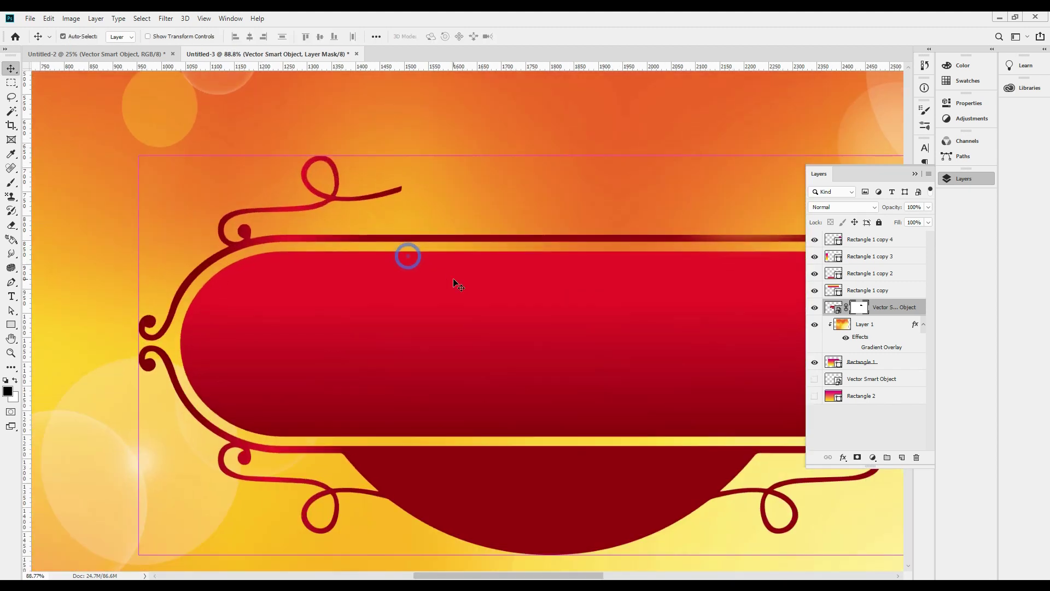
scroll(345, 169, "up", 3)
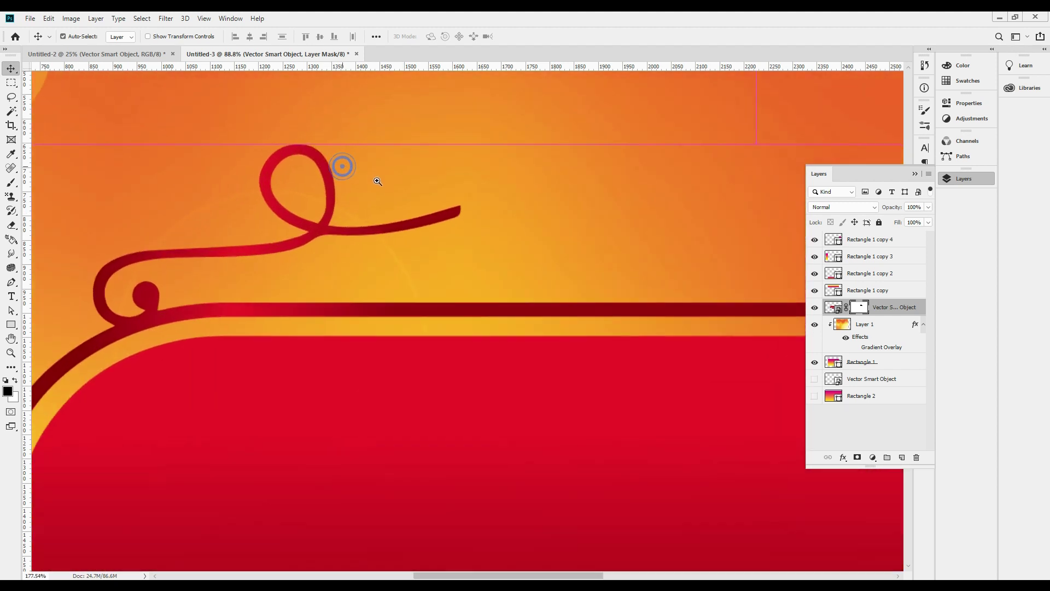
key("b")
mouse_move(496, 183)
left_mouse_down()
mouse_move(382, 214)
mouse_move(348, 212)
mouse_move(316, 158)
mouse_move(265, 196)
mouse_move(254, 161)
mouse_move(284, 145)
mouse_move(316, 248)
mouse_move(172, 255)
mouse_move(99, 274)
mouse_move(170, 266)
mouse_move(126, 290)
mouse_move(156, 283)
left_mouse_up()
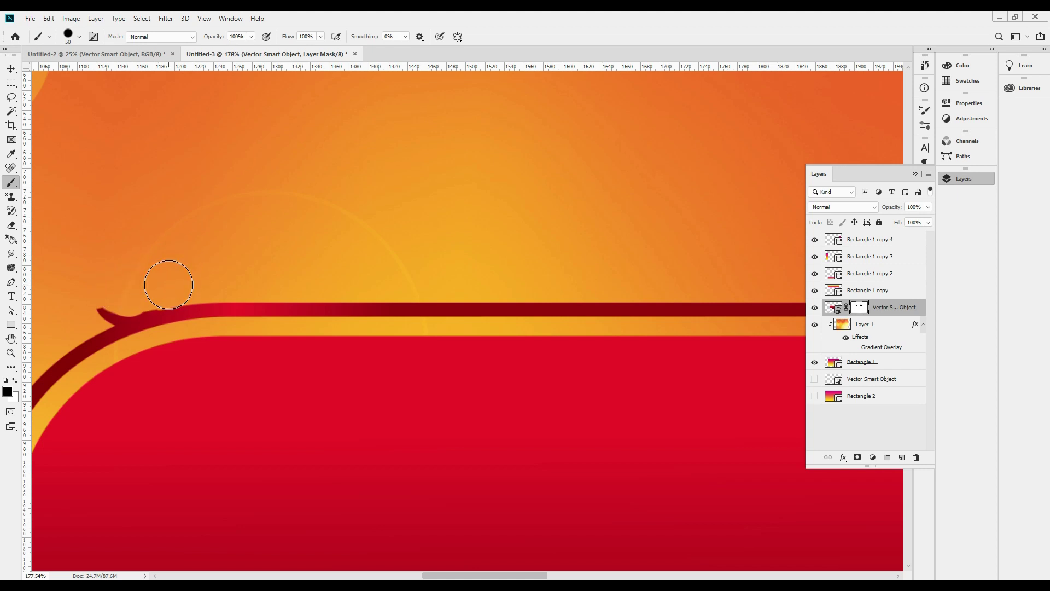
mouse_move(86, 291)
left_mouse_down()
mouse_move(94, 301)
mouse_move(138, 290)
left_mouse_up()
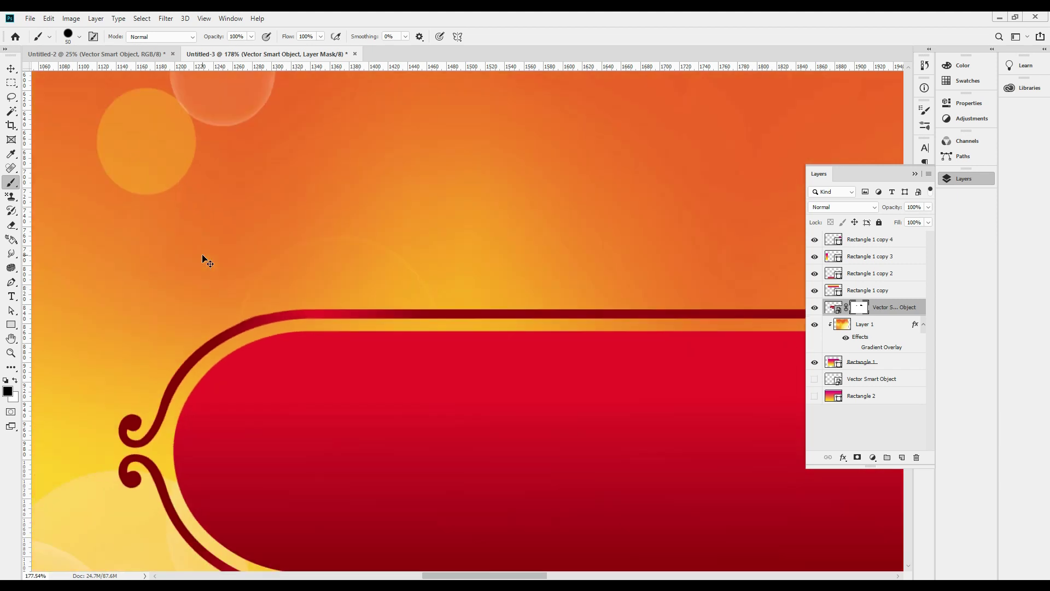
- Try removing the layer mask from the red ornamental frame
key("ctrl+1")
key("v")
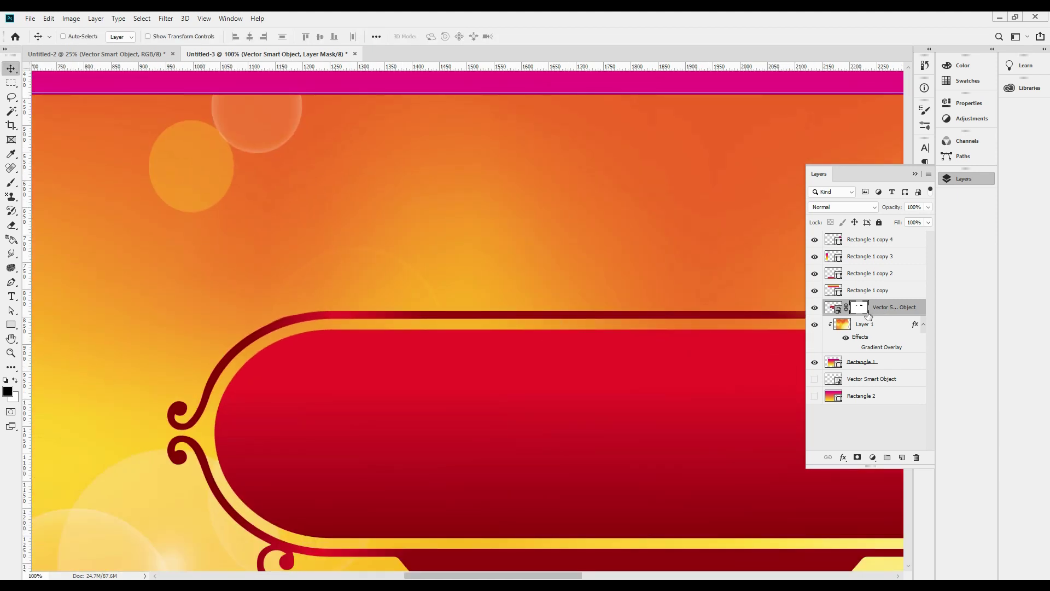
right_click(858, 309)
left_click(889, 332)
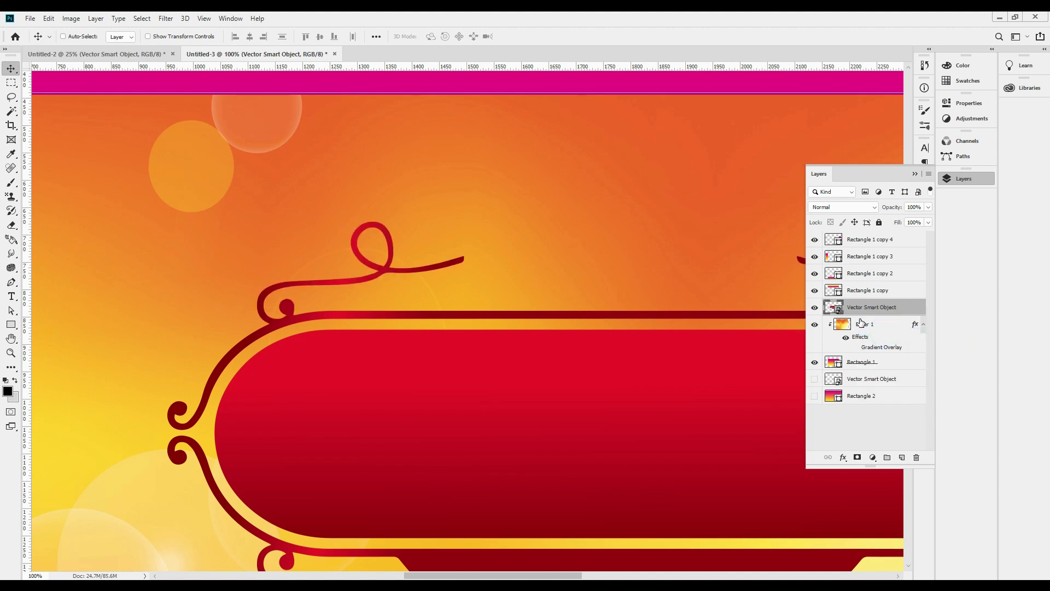
key("ctrl+z")
- Centre the red ornamental frame horizontally and vertically on the canvas
scroll(432, 335, "down", 5)
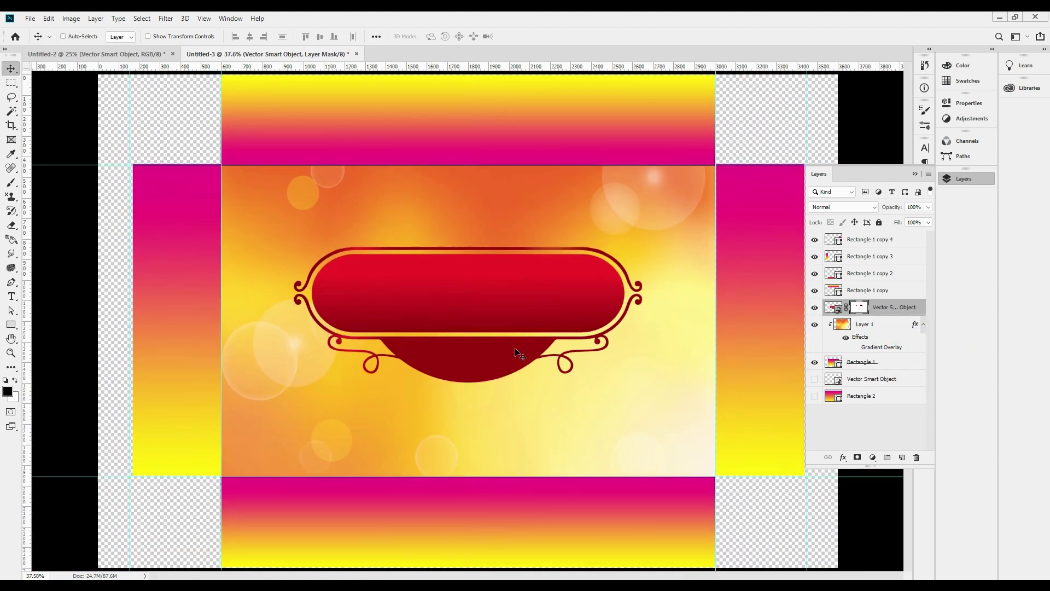
left_click(538, 334, "ctrl")
key("ctrl+z")
left_click(528, 298, "ctrl")
key("ctrl+a")
left_click(251, 33)
left_click(320, 36)
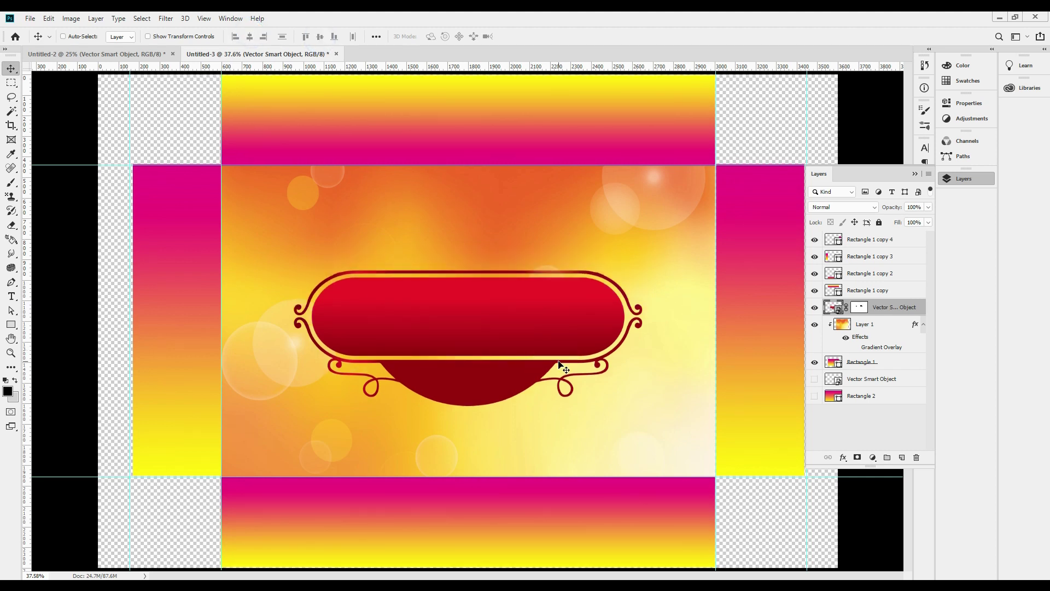
- Bring the Telugu title text from Untitled-2 into the red frame and cut the words స్వీట్స్ & బేకరి out of it
left_click(145, 53)
left_click_drag(476, 432, 467, 317)
double_click(533, 324)
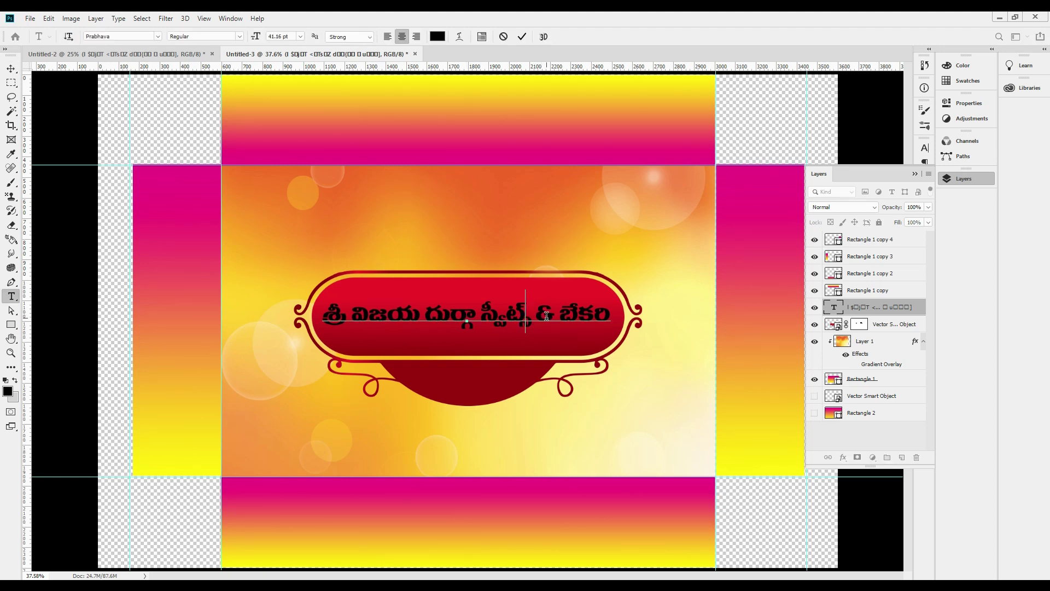
key("shift+End")
key("ctrl+c")
key("Delete")
key("ctrl+Return")
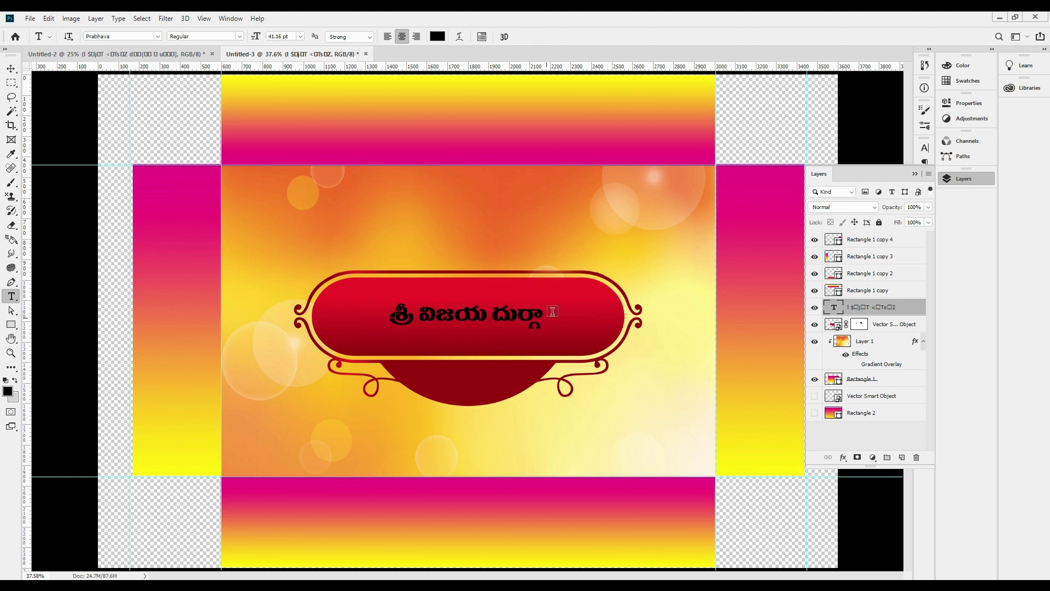
- Paste స్వీట్స్ & బేకరి as a separate text layer above the red frame
left_click(523, 241)
key("ctrl+v")
key("ctrl+Return")
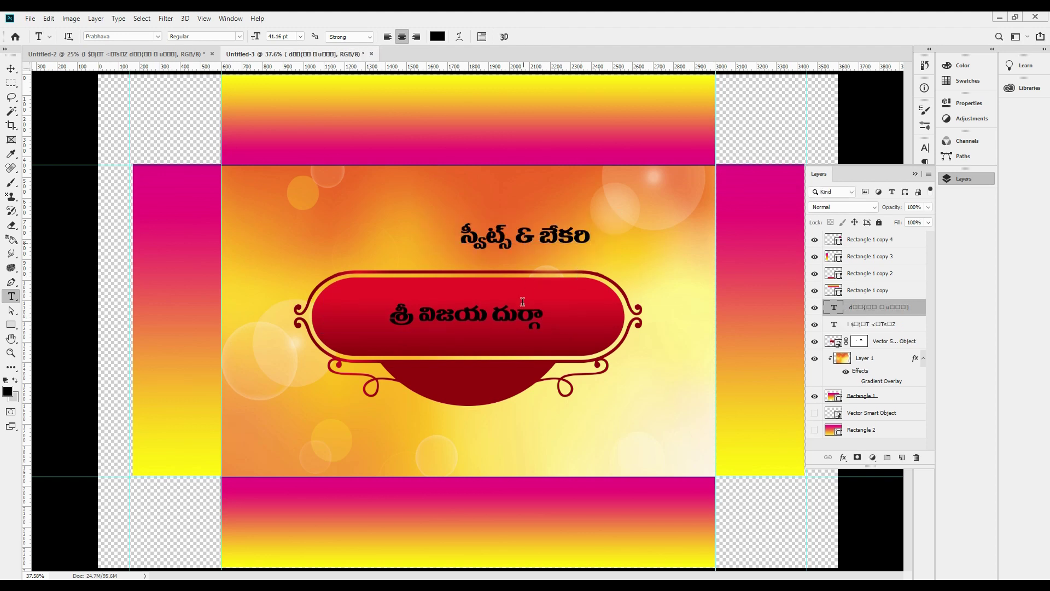
- Select all of the title text శ్రీ విజయ దుర్గా and open its character settings
left_click(488, 325)
key("ctrl+a")
left_click(924, 148)
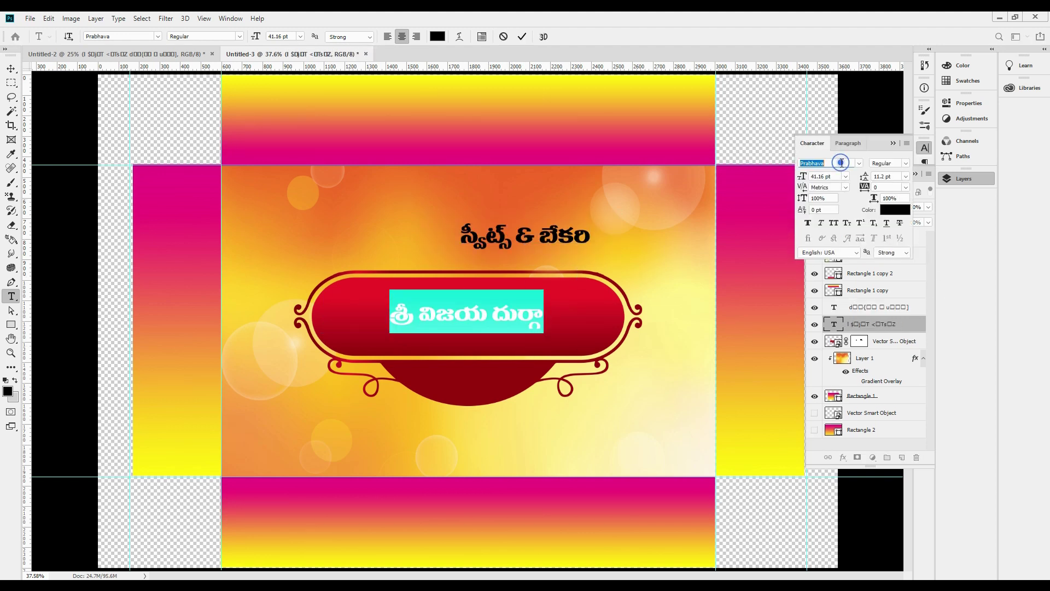
left_click(842, 163)
type("paga")
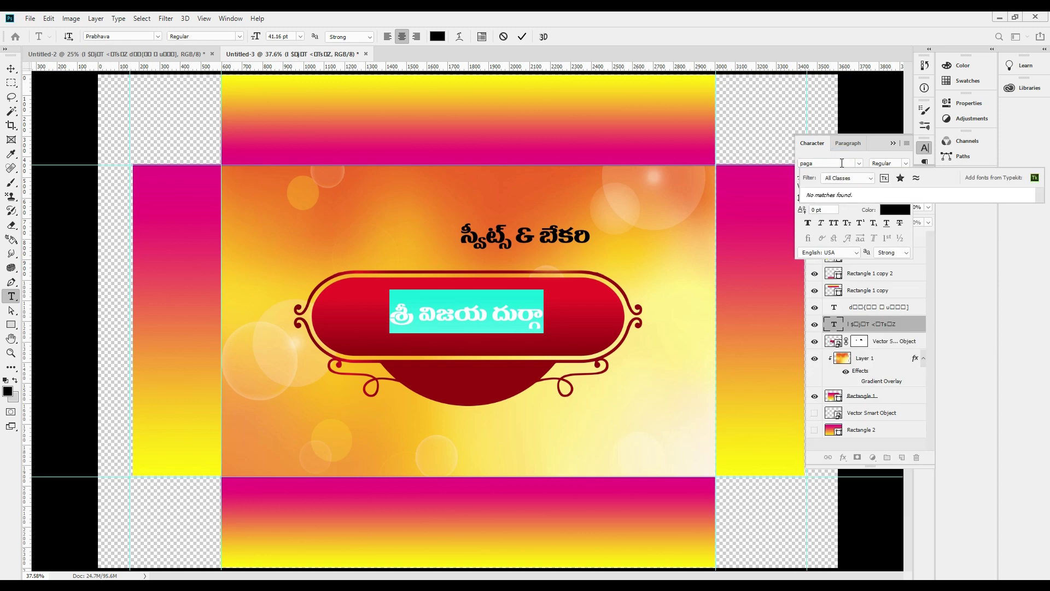
key("BackSpace")
type("rag")
key("BackSpace")
key("BackSpace")
key("BackSpace")
key("BackSpace")
key("BackSpace")
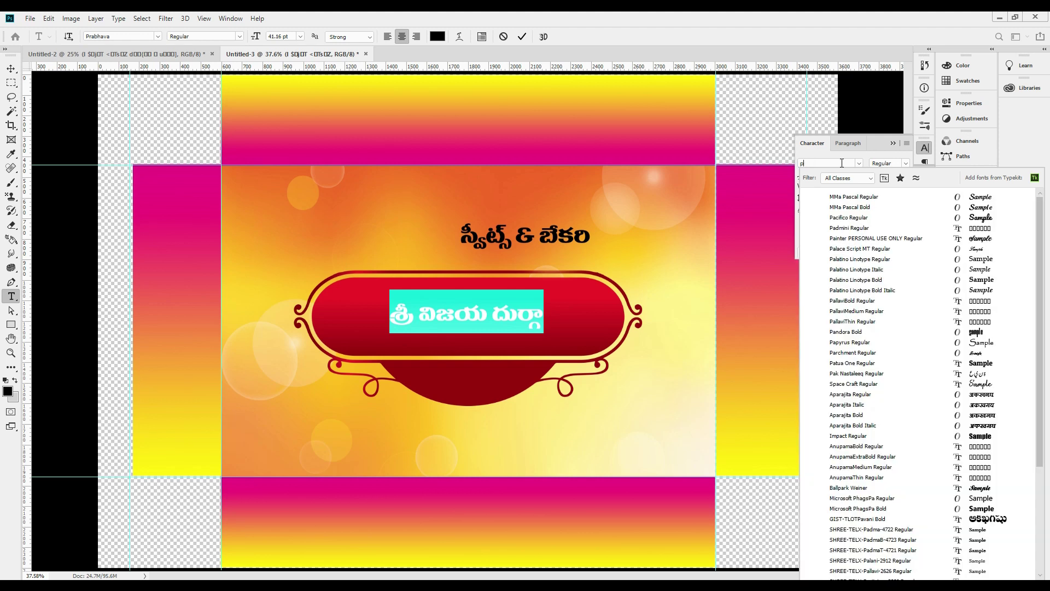
left_click(823, 162)
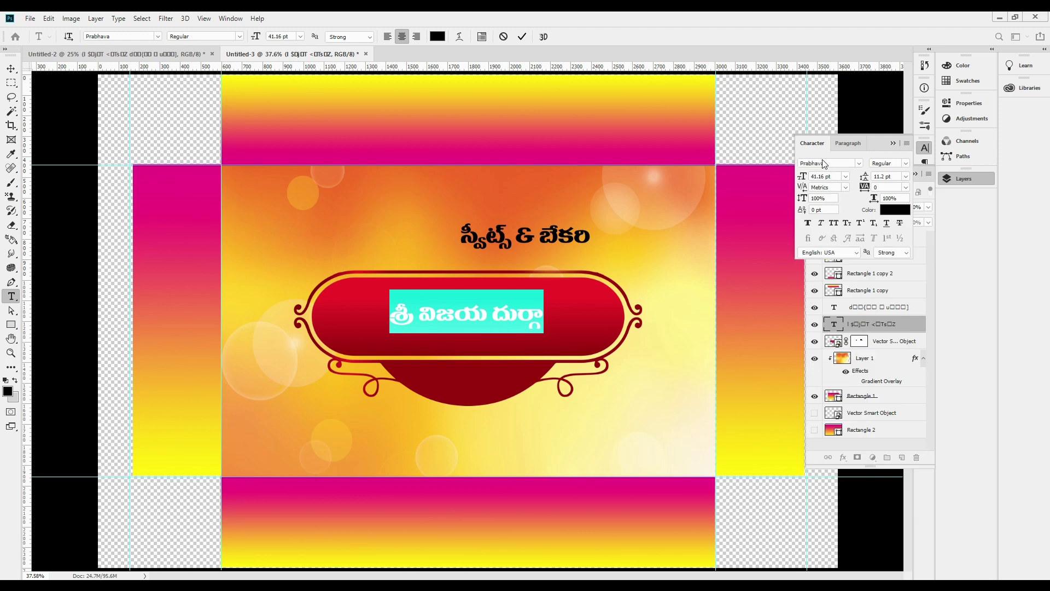
- Set the font of the title text శ్రీ విజయ దుర్గా to Pragathi Regular
left_click(840, 163)
type("paga")
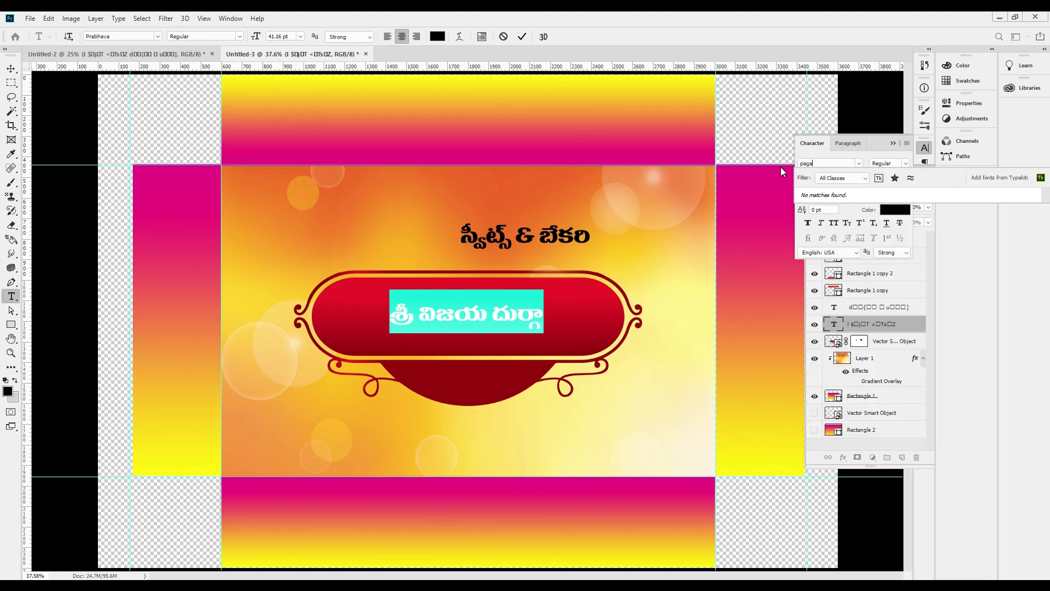
key("BackSpace")
key("BackSpace")
key("BackSpace")
type("rag")
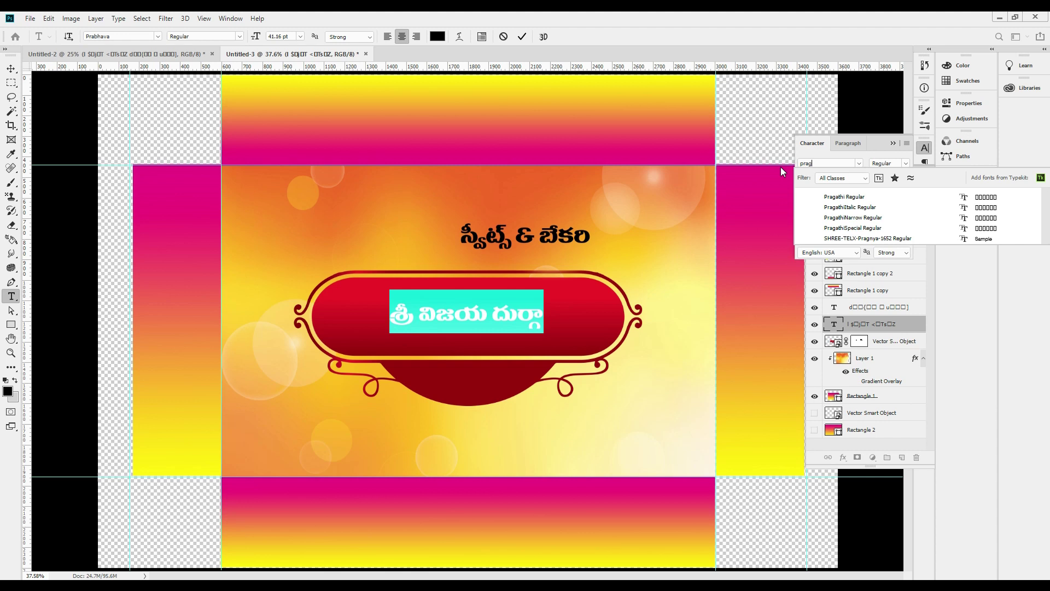
key("Down")
key("Return")
key("ctrl+Return")
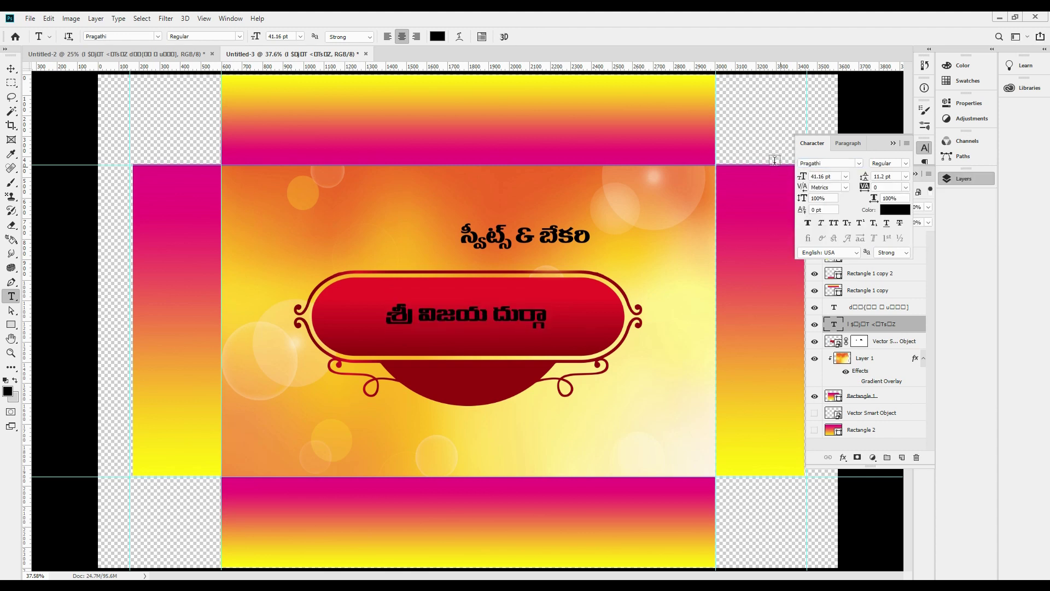
- Scale the characters of the title text to 150% vertically and 150% horizontally
left_click(539, 315)
key("ctrl+a")
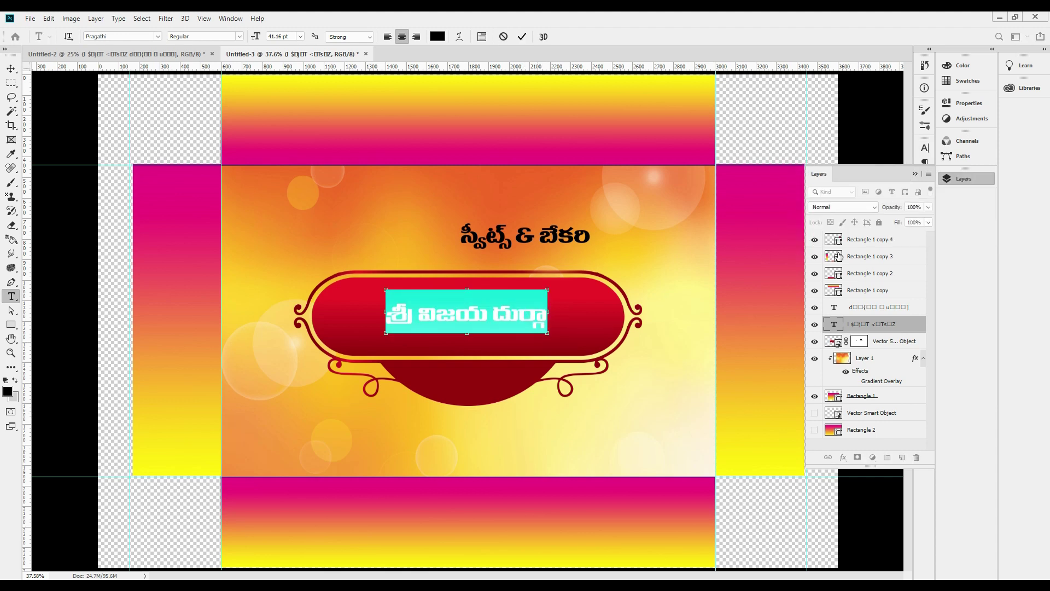
key("ctrl+t")
type("150")
key("Return")
key("Tab")
type("150")
key("Return")
key("ctrl+Return")
key("v")
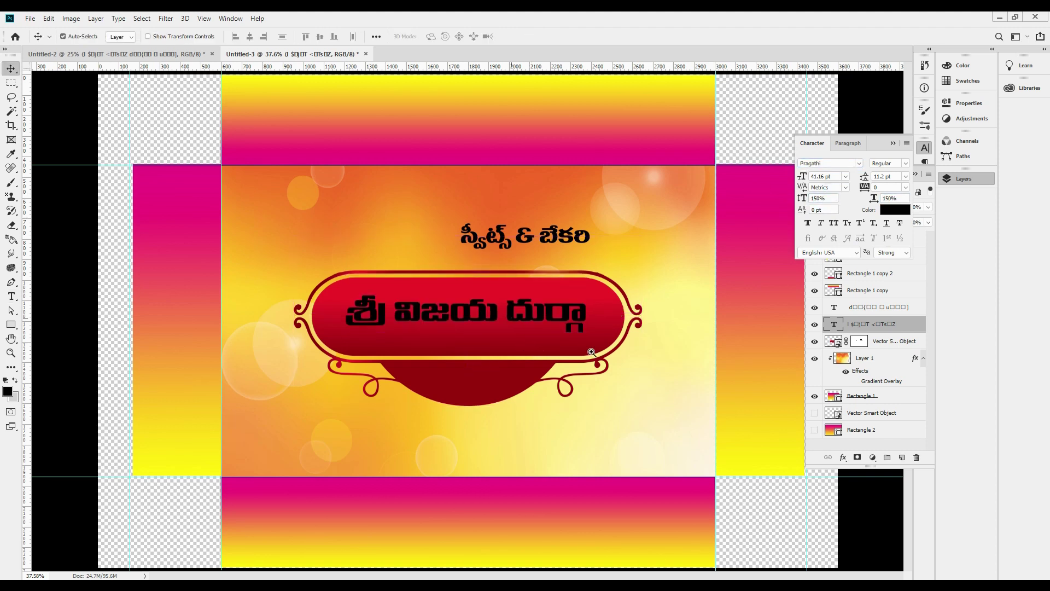
- Enlarge the title text to about 47.3 pt and centre it horizontally on the canvas
left_click_drag(592, 352, 601, 353)
key("ctrl+minus")
key("ctrl+minus")
key("ctrl+t")
left_click_drag(623, 300, 703, 327)
key("Return")
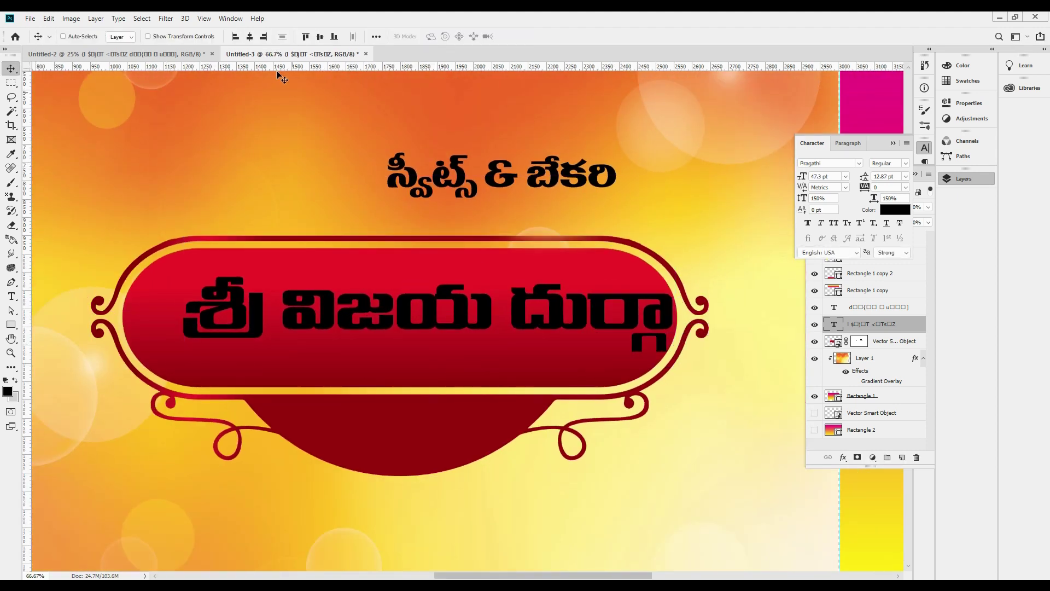
left_click(250, 37)
- Stretch the title text slightly taller, to about 53.75 pt
key("ctrl+t")
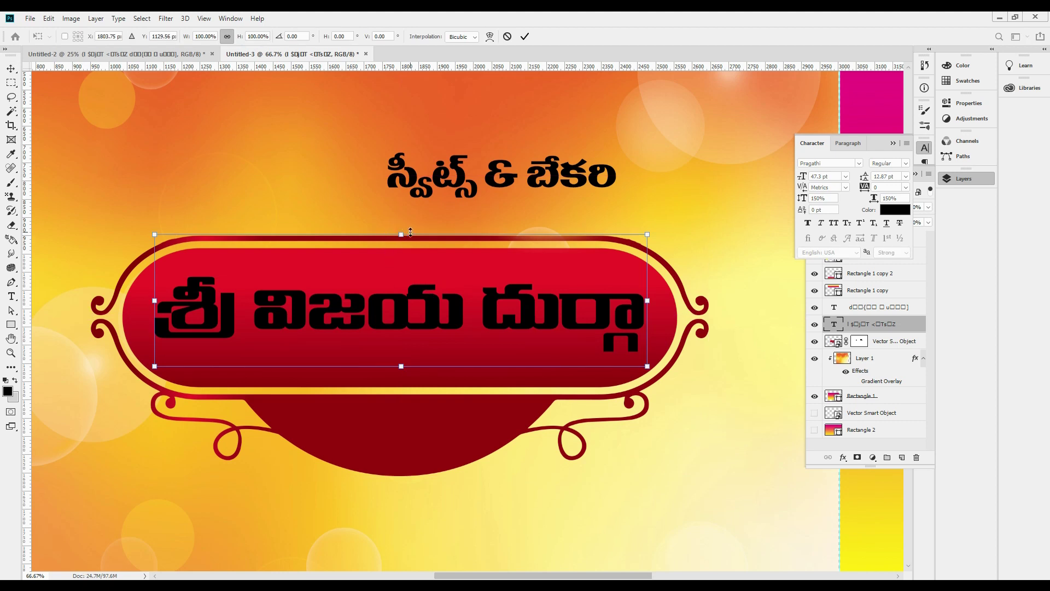
left_click_drag(401, 234, 404, 214)
key("Return")
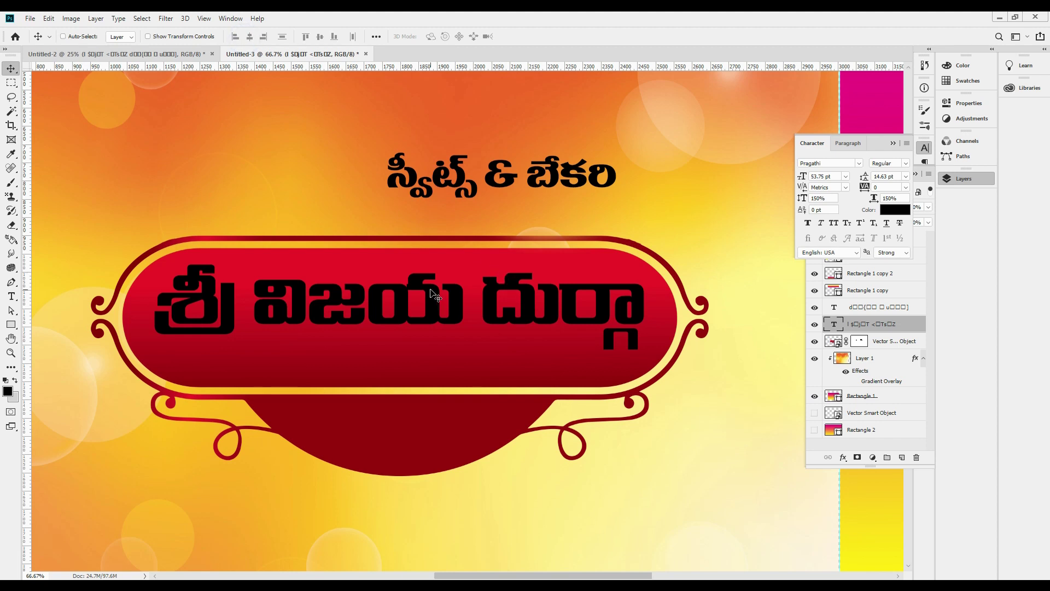
- Colour the title text yellow using C 0, M 0, Y 100, K 0
left_click(8, 391)
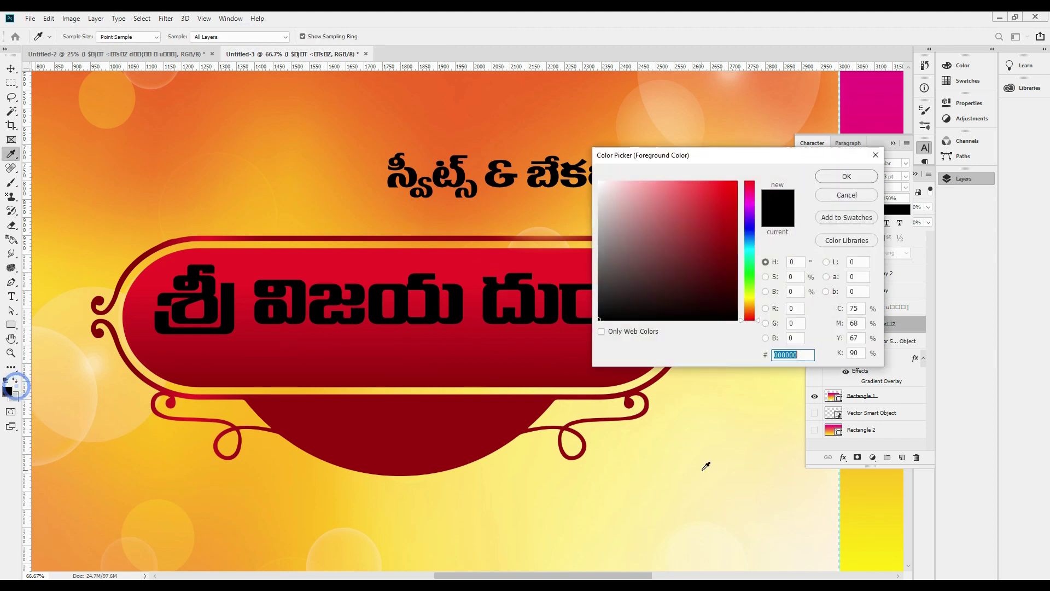
type("0")
key("Tab")
type("0")
key("Tab")
type("100")
key("Tab")
type("0")
key("Return")
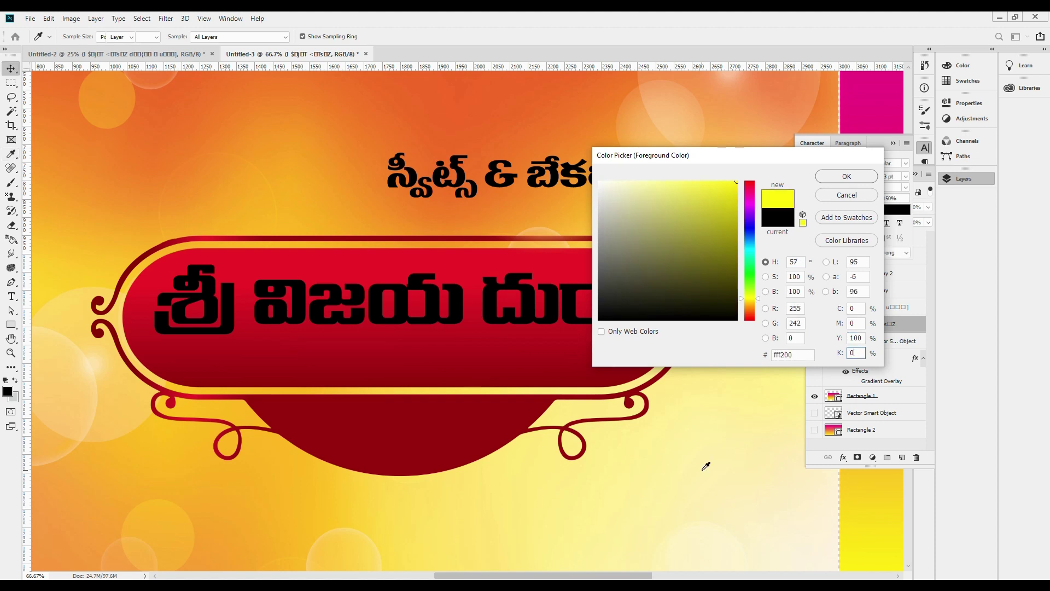
- Add a Multiply drop shadow to the title text with 13 px distance, 21 px size and increased opacity
key("alt+l")
key("y")
key("d")
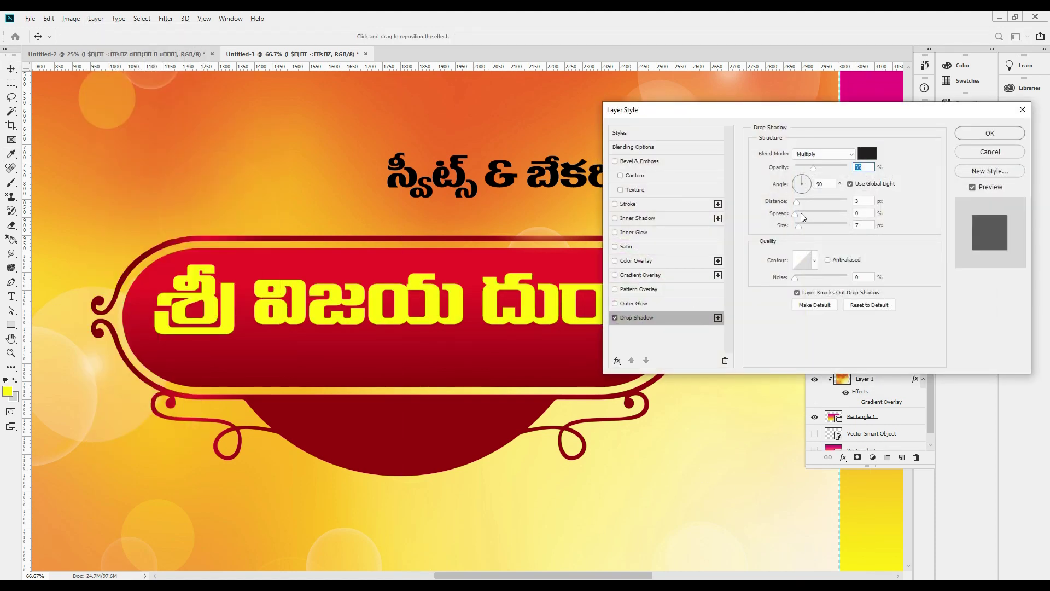
left_click_drag(796, 203, 803, 206)
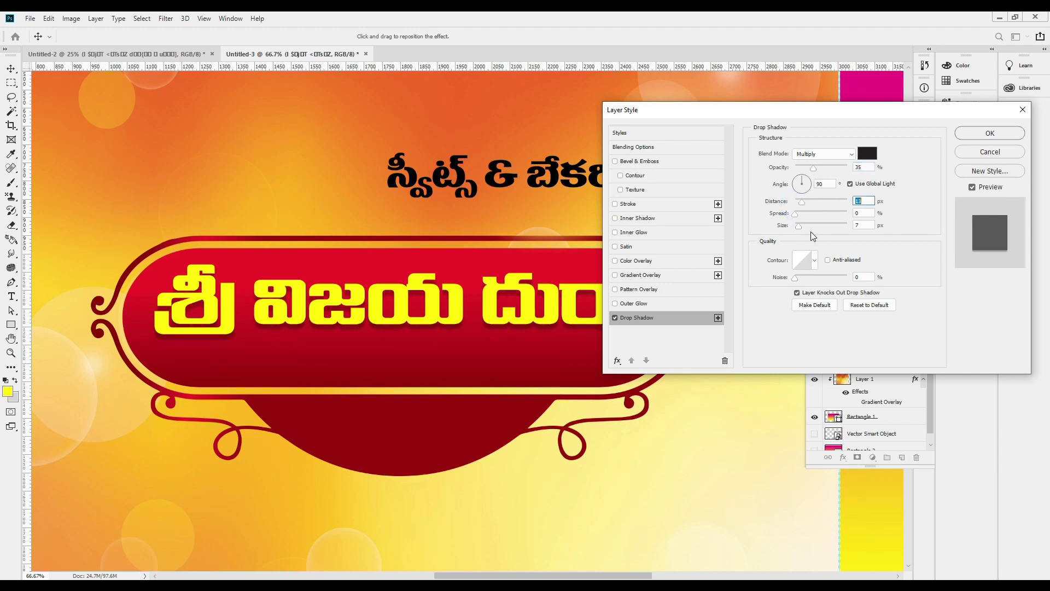
left_click_drag(821, 170, 847, 172)
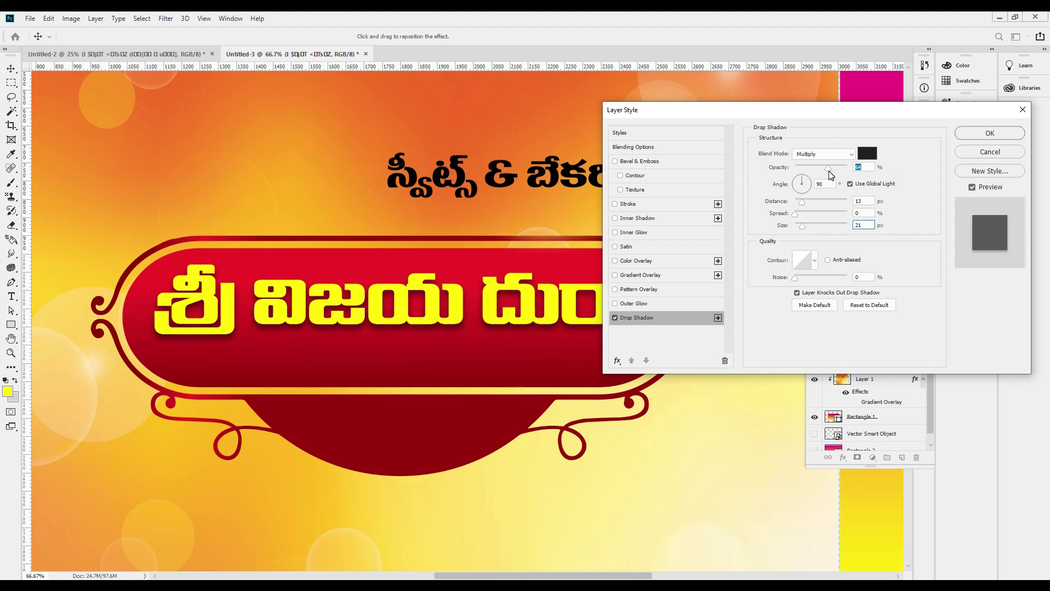
key("Return")
- Move the స్వీట్స్ & బేకరి text below the title inside the red frame and centre it horizontally on the canvas
left_click_drag(586, 183, 484, 369)
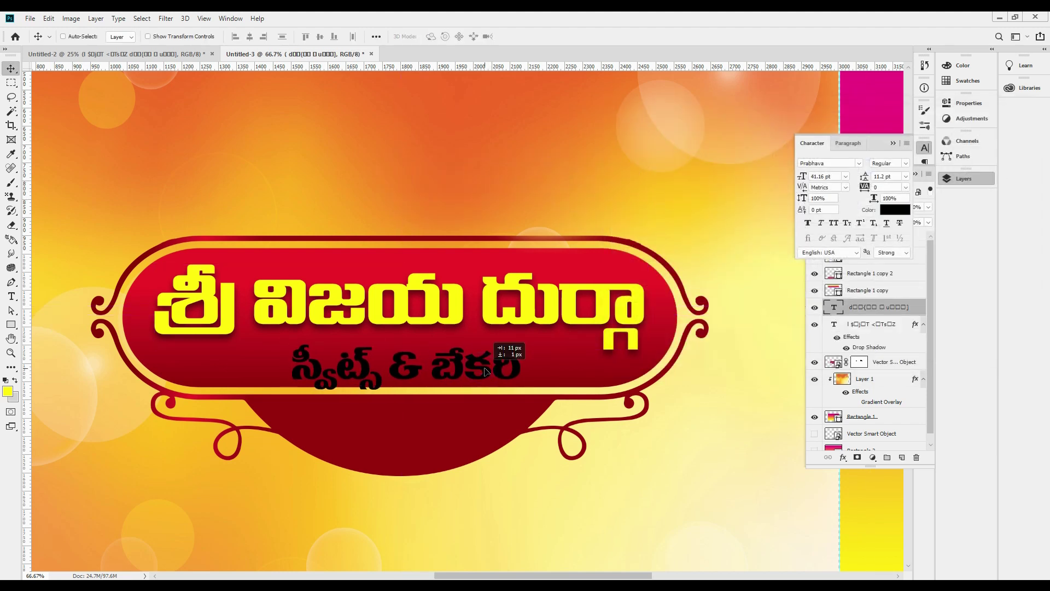
key("ctrl")
left_click(253, 36)
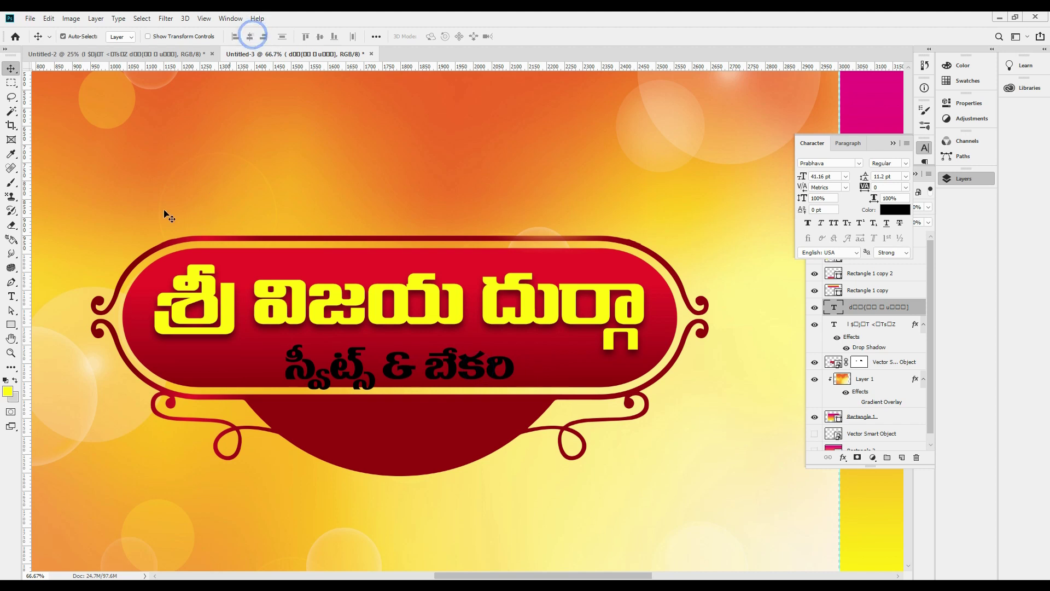
key("ctrl+d")
- Fill the స్వీట్స్ & బేకరి text with light grey and add a drop shadow at 100% opacity, 13 px distance and 21 px size
key("ctrl+BackSpace")
key("d")
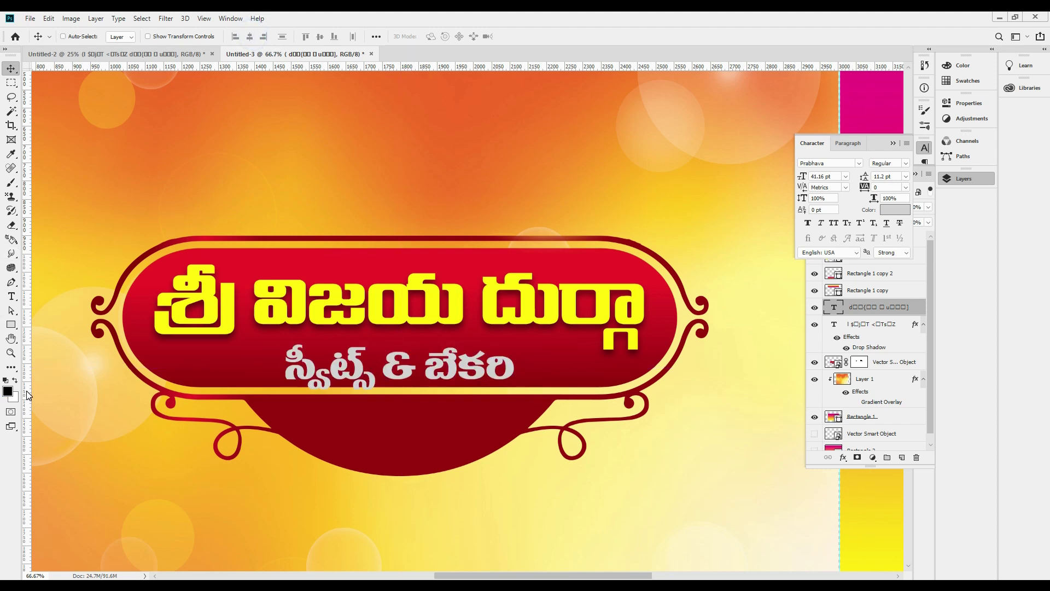
left_click(96, 18)
left_click(96, 18)
type("0")
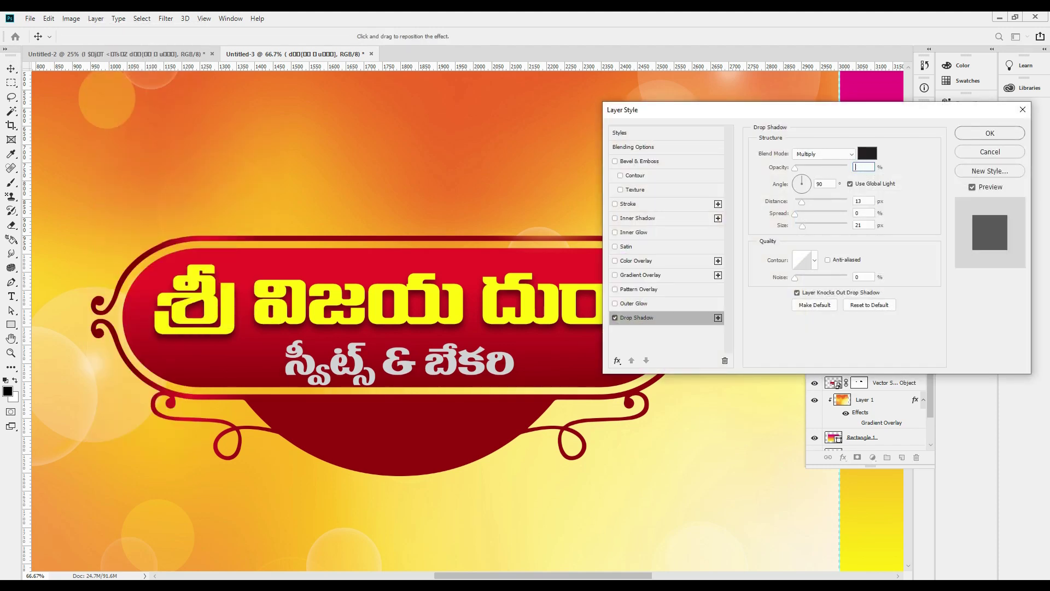
type("100")
key("Return")
- Nudge the స్వీట్స్ & బేకరి text slightly up towards the title
key("Up")
key("Up")
key("Up")
key("Up")
key("Up")
key("Up")
key("Up")
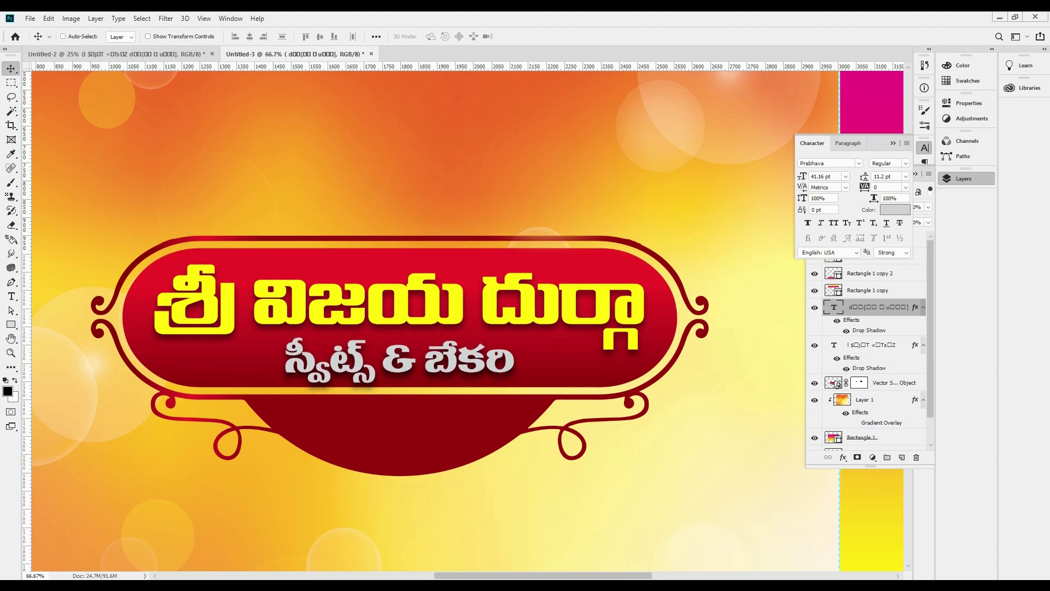
- Copy the five-faced Hanuman figure from Untitled-2 into the box design above the title frame and centre it horizontally
key("ctrl+plus")
key("ctrl+0")
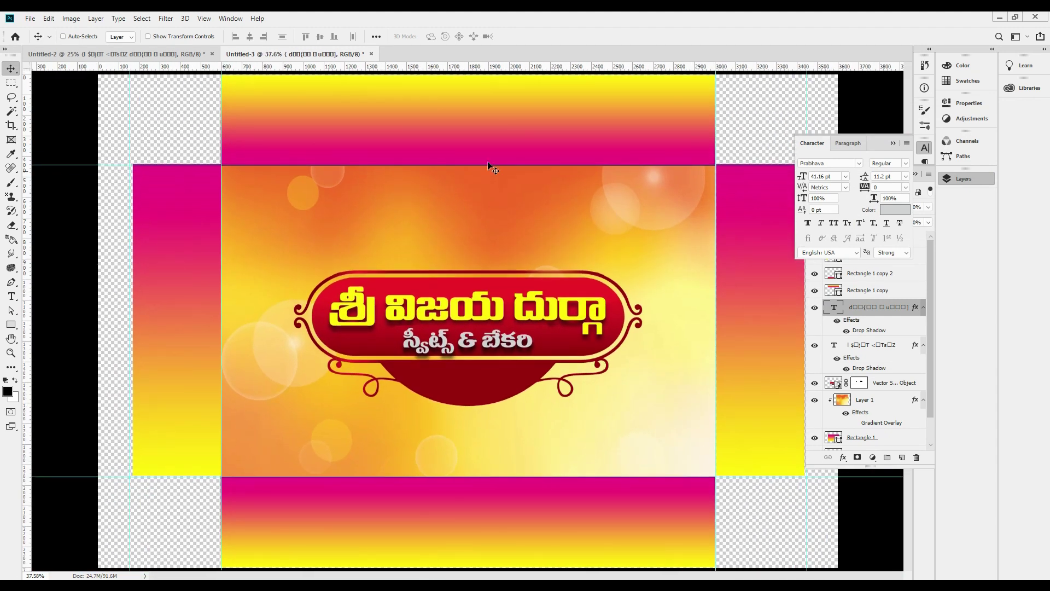
left_click(156, 54)
left_click_drag(540, 189, 323, 54)
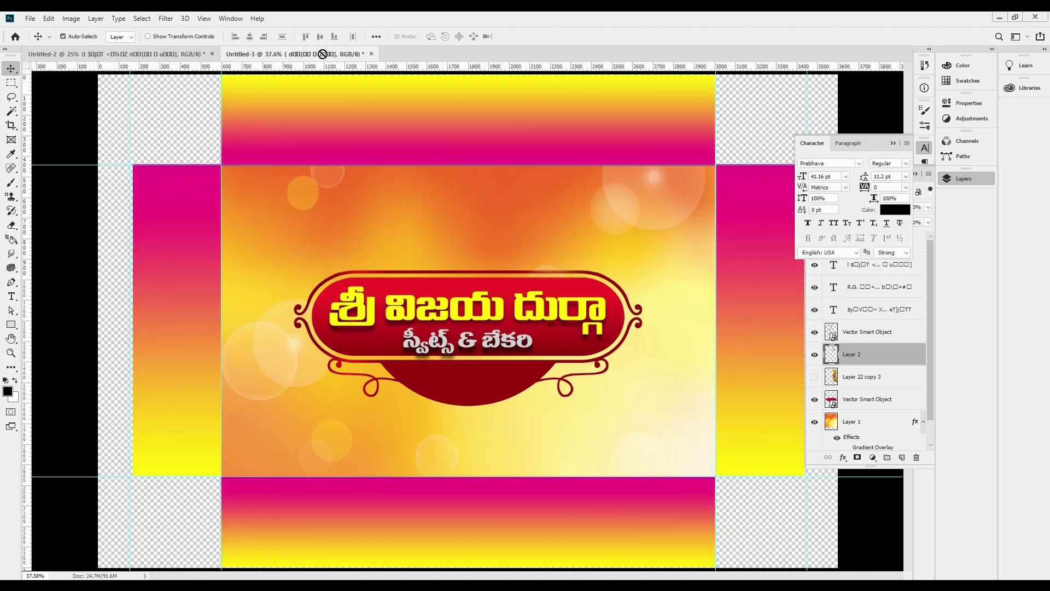
left_click_drag(475, 247, 461, 239)
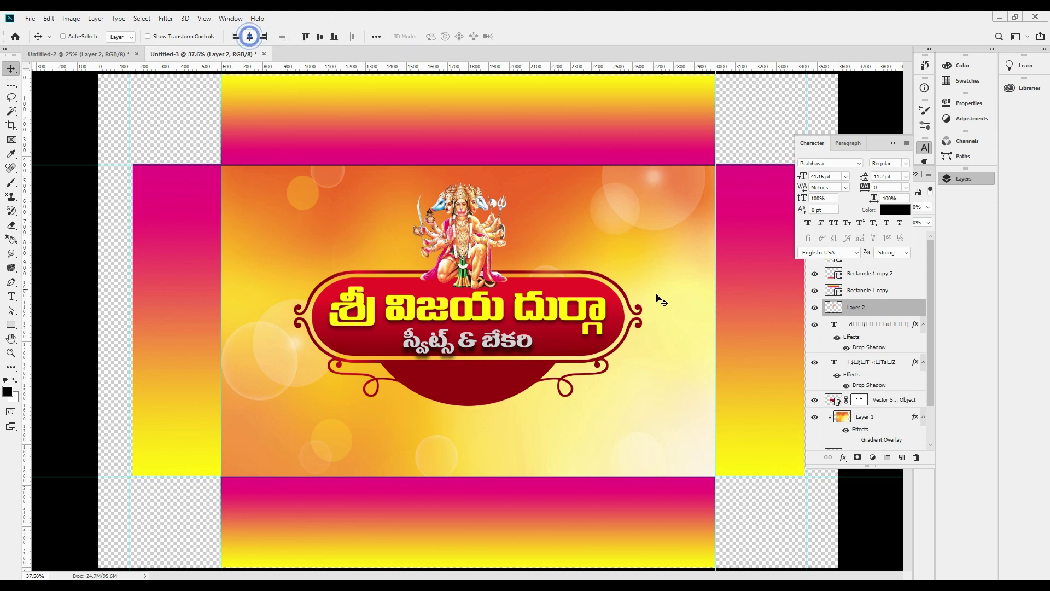
- Adjust the Hanuman figure with Free Transform so it sits over the middle of the red frame's upper edge
scroll(570, 229, "up", 3)
key("ctrl+t")
left_click_drag(416, 315, 398, 287)
key("Return")
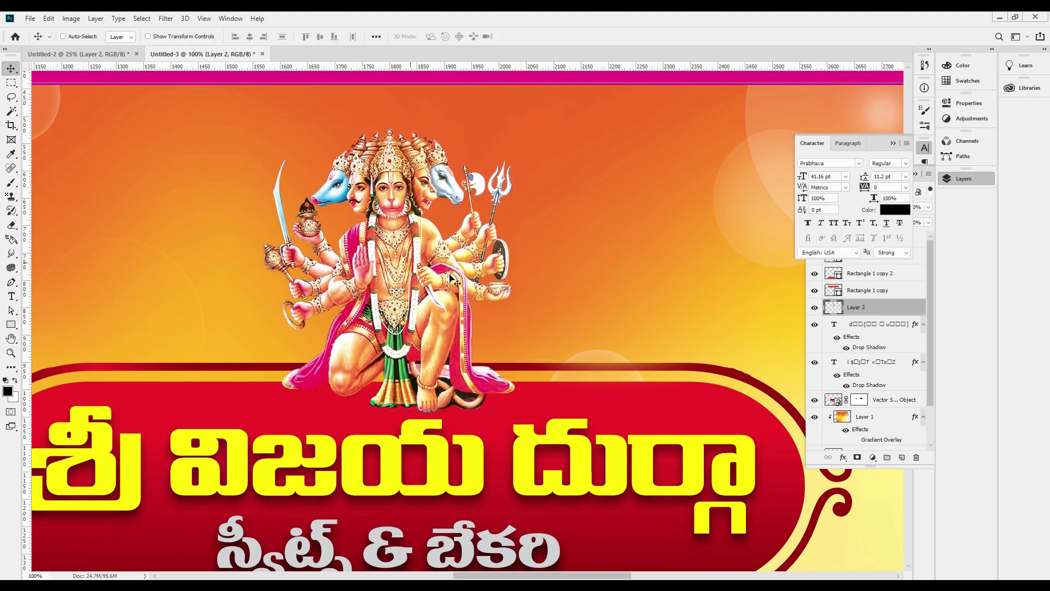
- Add a Multiply drop shadow to the Hanuman figure with reduced opacity, -116° angle, 13 px distance and 21 px size
key("ctrl+minus")
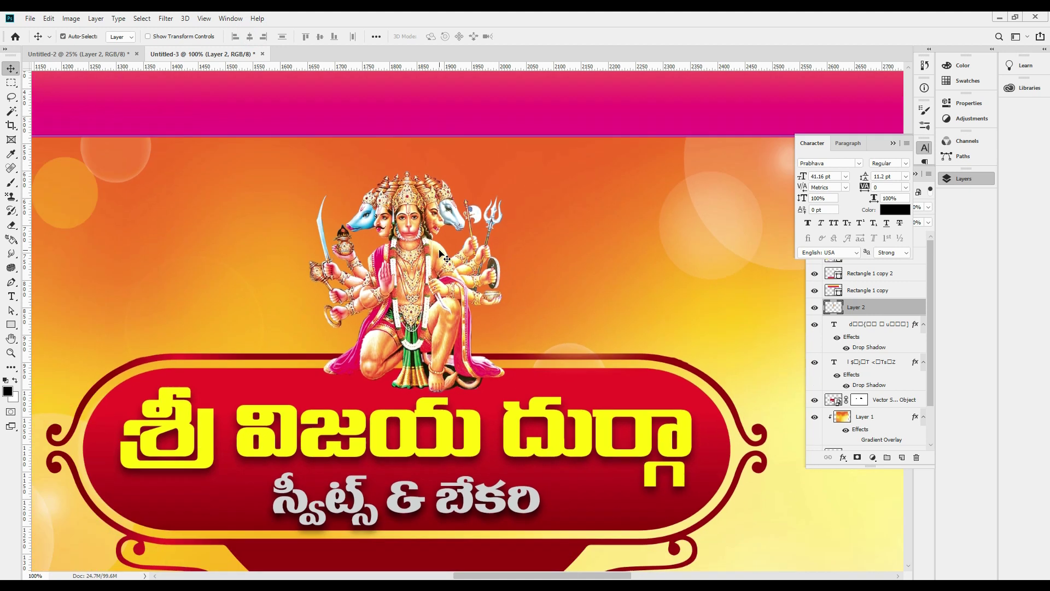
key("alt+l")
key("y")
key("d")
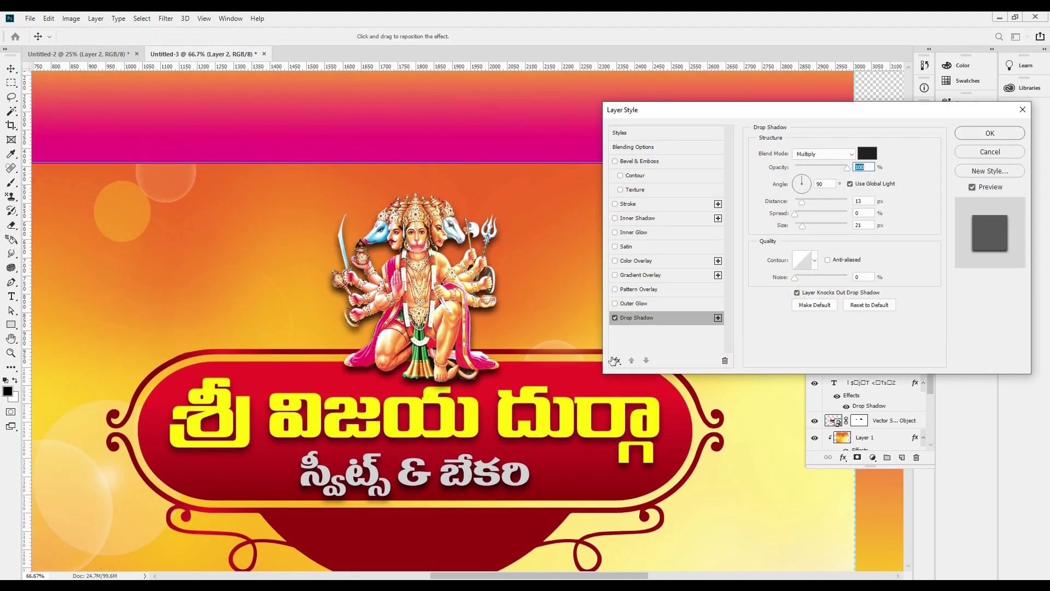
left_click_drag(480, 330, 482, 327)
left_click_drag(848, 164, 821, 172)
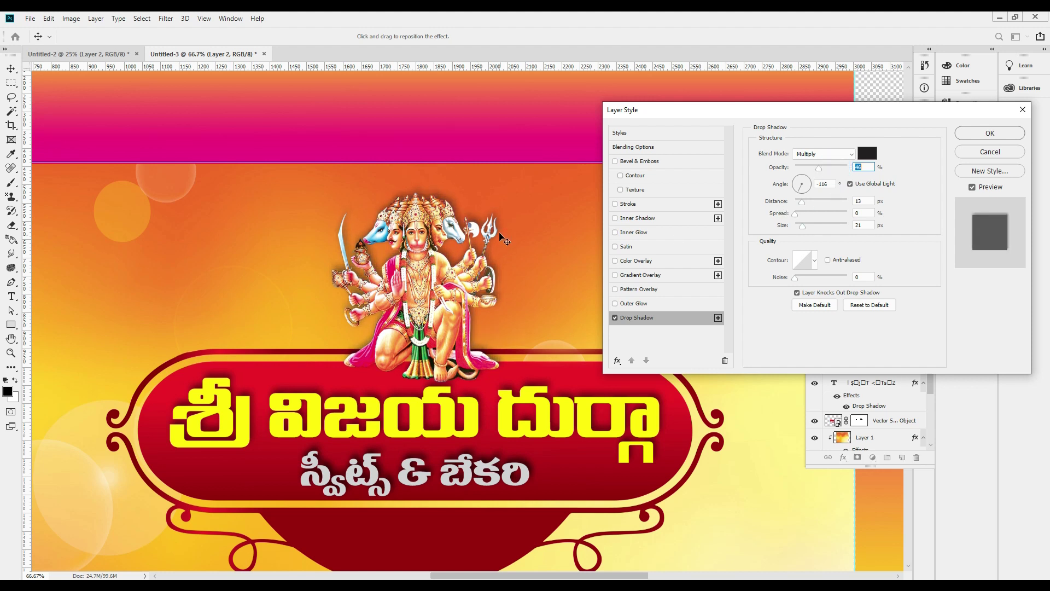
key("Return")
- Copy the address text line from Untitled-2 into the box design below the frame and scale it down to about 52%
scroll(616, 290, "down", 3)
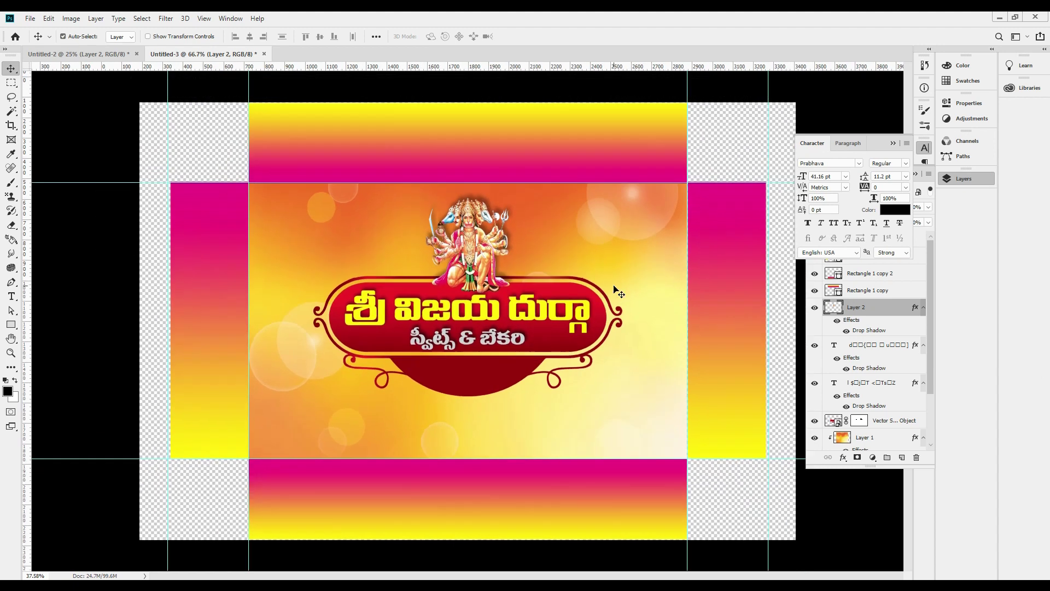
left_click(496, 346, "ctrl")
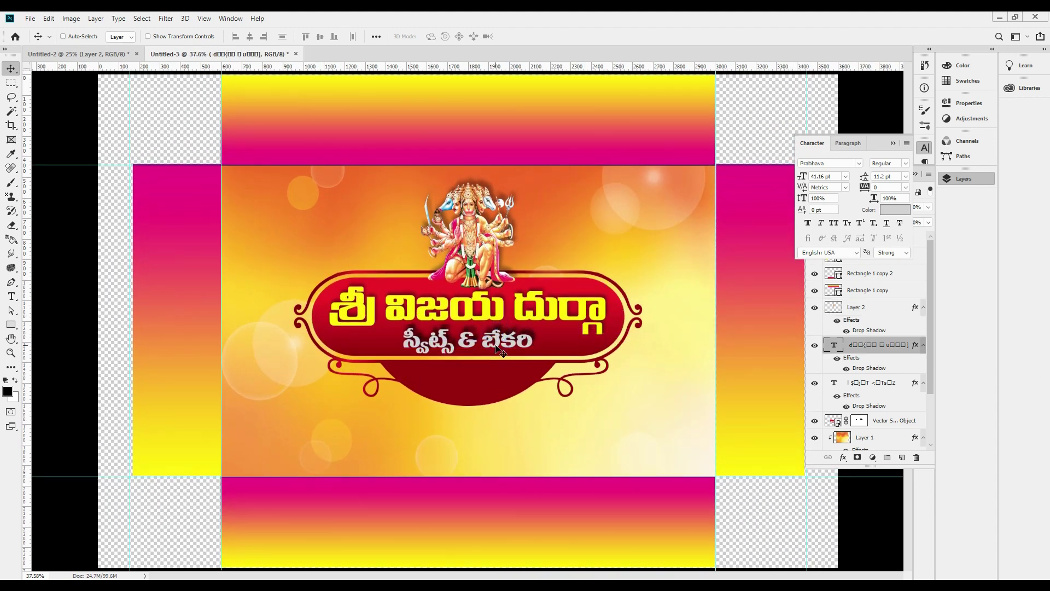
left_click(76, 54)
left_click_drag(523, 465, 494, 375)
mouse_move(519, 413)
left_mouse_down()
mouse_move(529, 416)
mouse_move(517, 416)
left_mouse_up()
key("ctrl+t")
left_click_drag(691, 421, 492, 446)
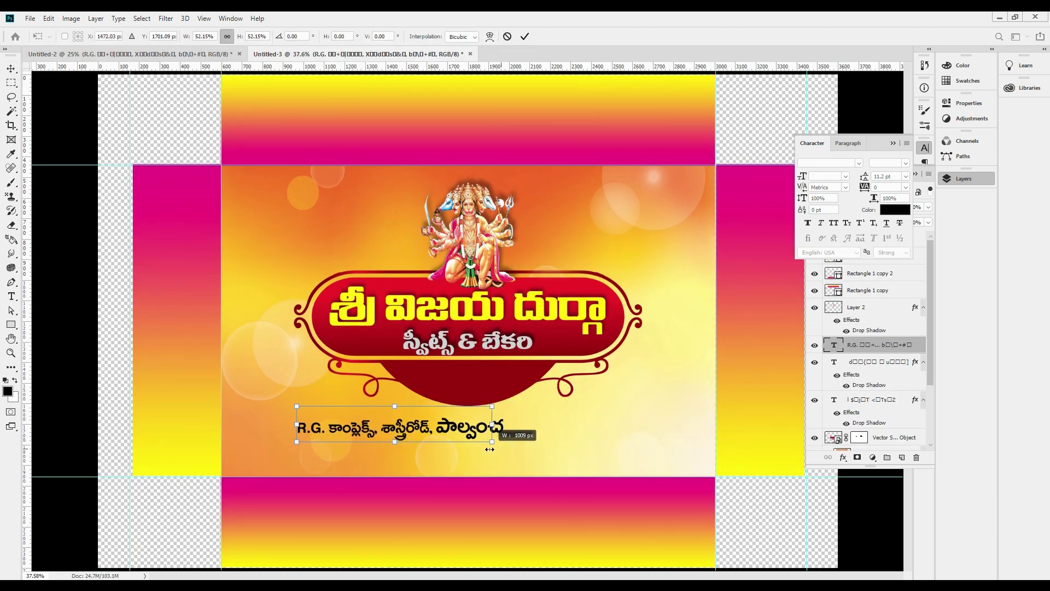
key("Return")
- Centre the address line horizontally on the canvas and move it up onto the dark red semicircle under the frame
key("ctrl+a")
left_click(248, 38)
key("shift+Up")
key("shift+Up")
key("shift+Up")
key("shift+Up")
key("shift+Up")
key("shift+Up")
key("shift+Up")
key("shift+Up")
key("shift+Up")
key("shift+Up")
key("shift+Up")
key("shift+Up")
key("shift+Up")
key("shift+Up")
key("shift+Up")
key("shift+Up")
key("shift+Up")
key("shift+Up")
key("shift+Up")
key("shift+Up")
key("shift+Up")
key("shift+Up")
key("shift+Up")
key("shift+Up")
key("shift+Up")
key("shift+Up")
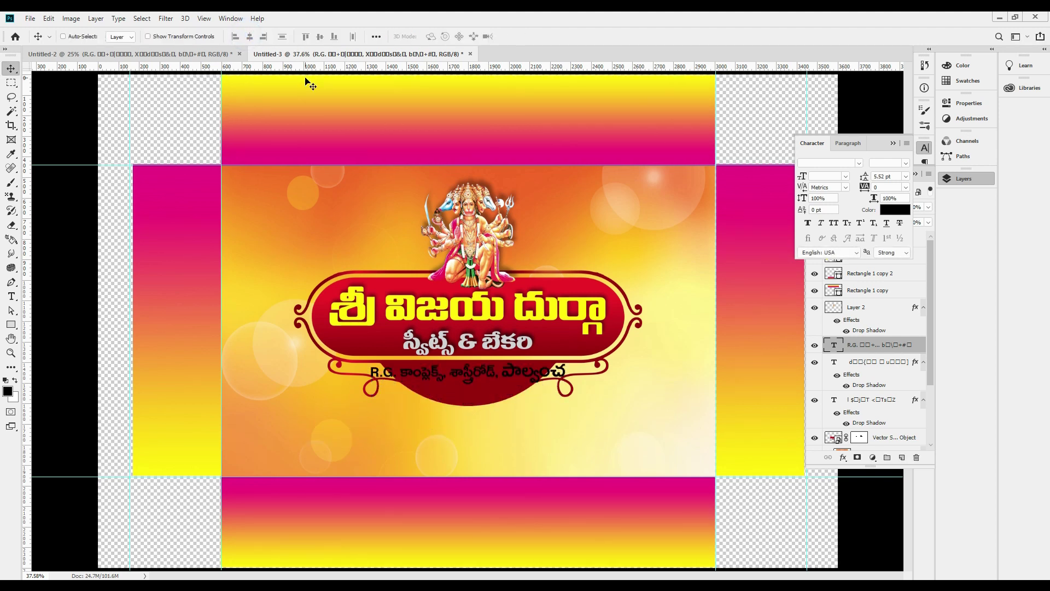
- Shrink the address line to fit inside the dark red semicircle and make it white
key("ctrl+t")
left_click_drag(569, 372, 517, 377)
key("Return")
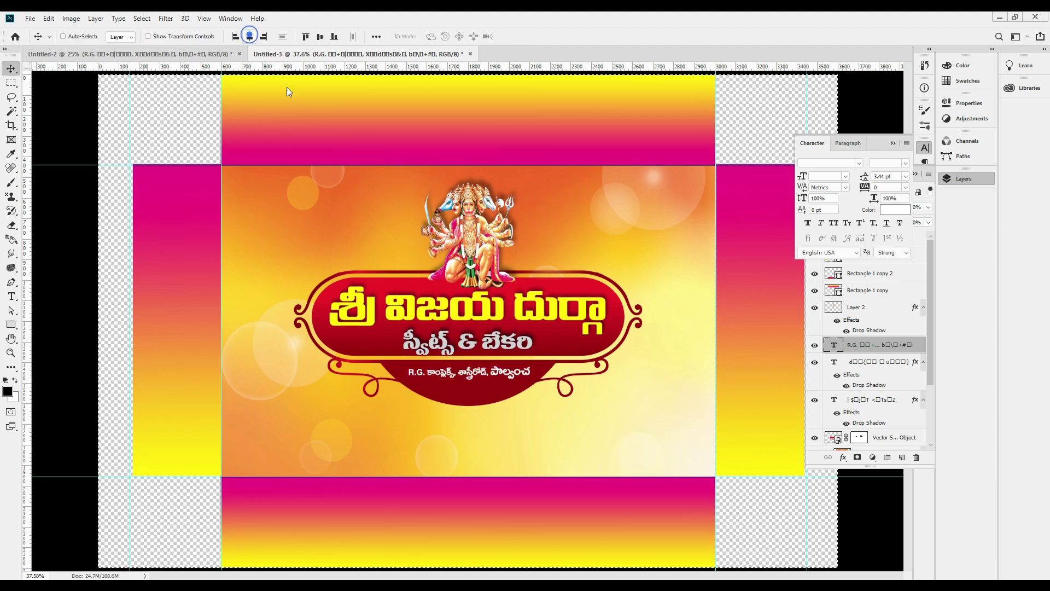
- Enlarge the white address line slightly and realign it to the horizontal centre of the canvas
key("ctrl+t")
left_click_drag(532, 387, 541, 389)
key("Return")
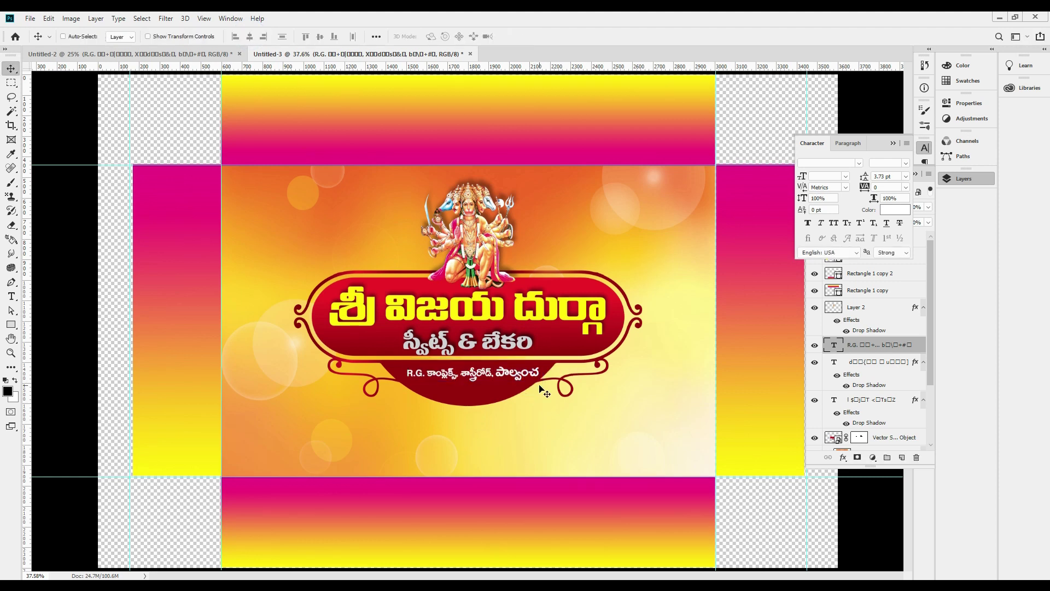
key("ctrl+a")
left_click(248, 38)
key("ctrl+d")
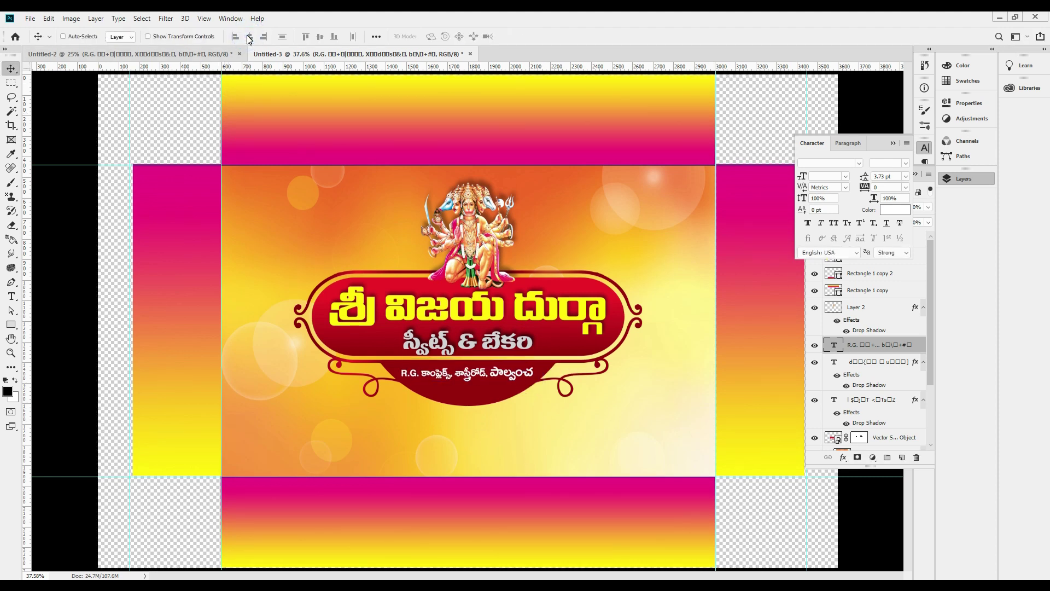
- Copy the circular ring ornament from Untitled-2 into the box design, scale it down and place it over the upper flap
key("ctrl+minus")
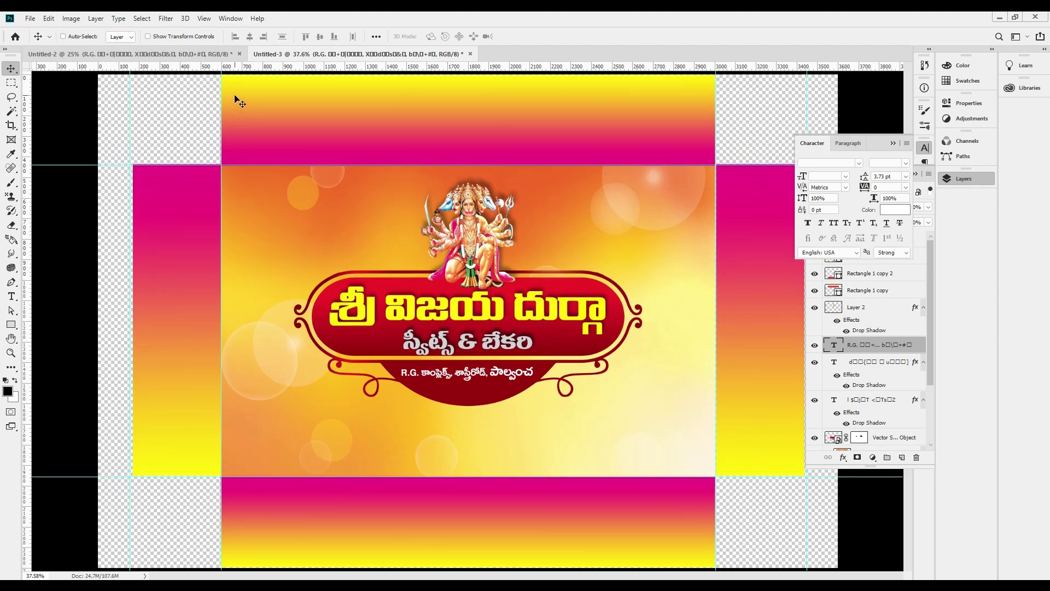
left_click(205, 53)
left_click_drag(490, 183, 489, 176)
left_click_drag(424, 313, 259, 63)
left_click_drag(380, 217, 399, 206)
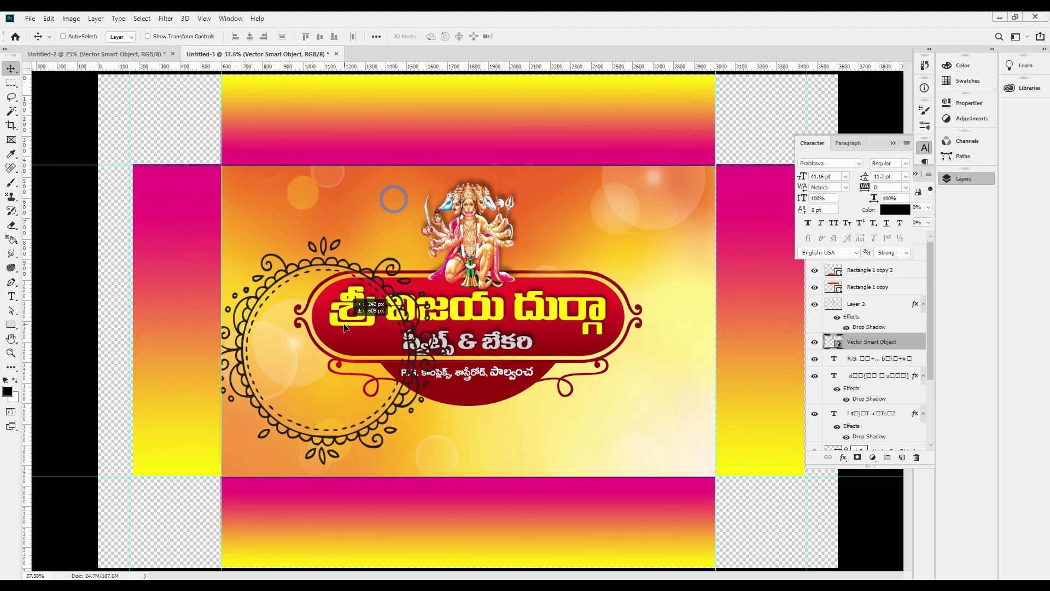
key("ctrl+t")
left_click_drag(449, 353, 428, 132)
key("Return")
- Try to bring the ring ornament to the front and duplicate it sideways along the upper flap
key("ctrl+shift+bracketright")
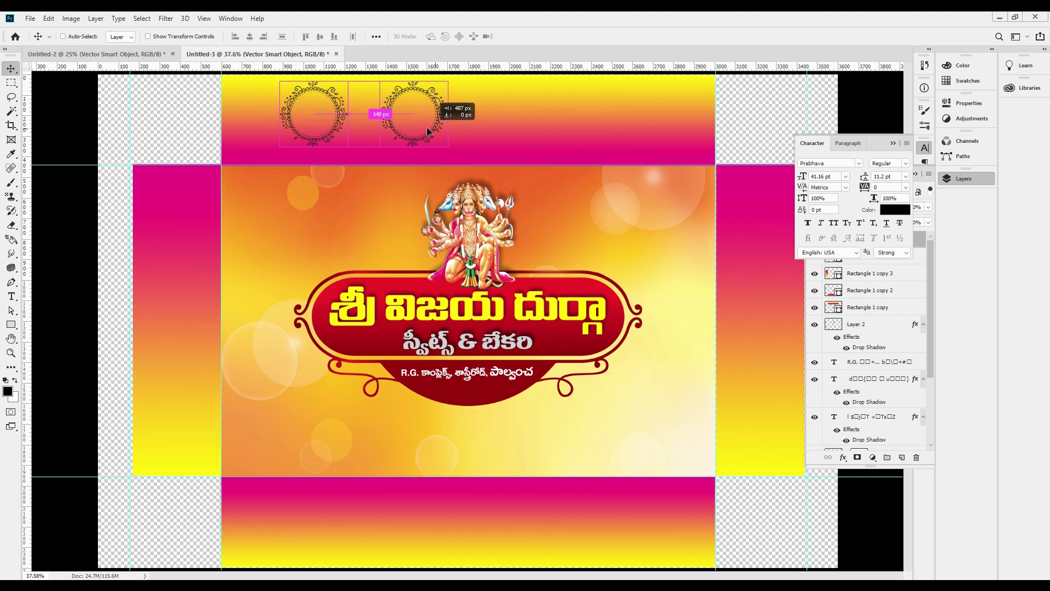
key("ctrl+z")
key("ctrl+z")
key("ctrl+z")
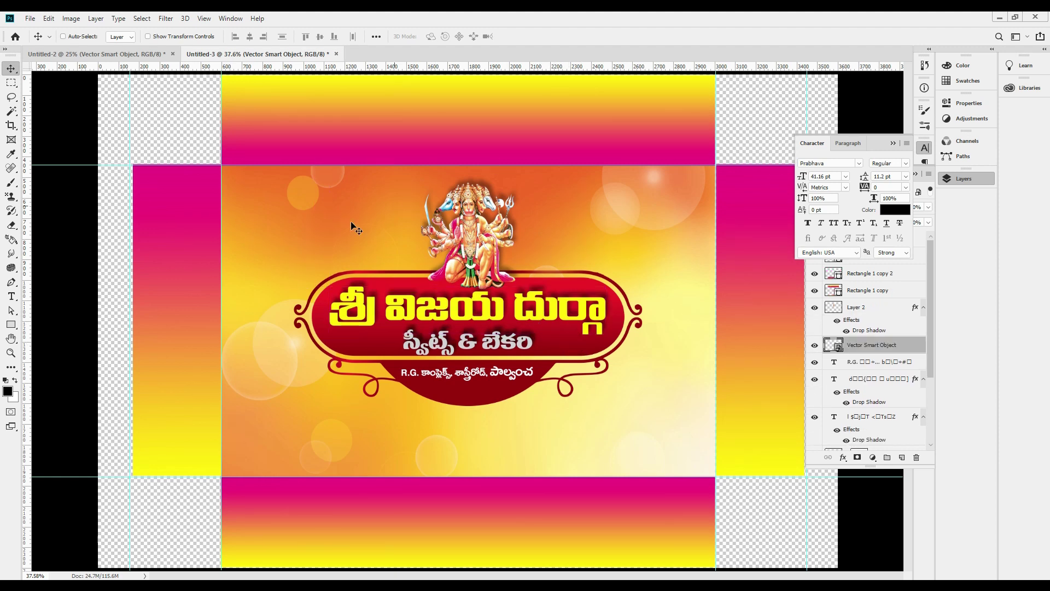
- Select the Hanuman figure, both title texts, the address line and the red frame, and group them together
left_click(470, 375, "ctrl")
right_click(474, 393)
left_click(484, 398, "shift")
left_click_drag(482, 407, 492, 437)
key("ctrl+z")
right_click(491, 343)
left_click(501, 347, "shift")
left_click_drag(502, 348, 509, 368)
key("ctrl+z")
right_click(497, 308)
left_click(508, 313, "shift")
left_click_drag(506, 312, 510, 348)
key("ctrl+z")
right_click(478, 255)
left_click(487, 259, "shift")
mouse_move(482, 255)
left_mouse_down()
mouse_move(498, 298)
mouse_move(483, 259)
left_mouse_up()
key("ctrl+g")
- Align the grouped title artwork to the horizontal and vertical centre of the canvas
key("ctrl+a")
left_click(250, 36)
left_click(325, 37)
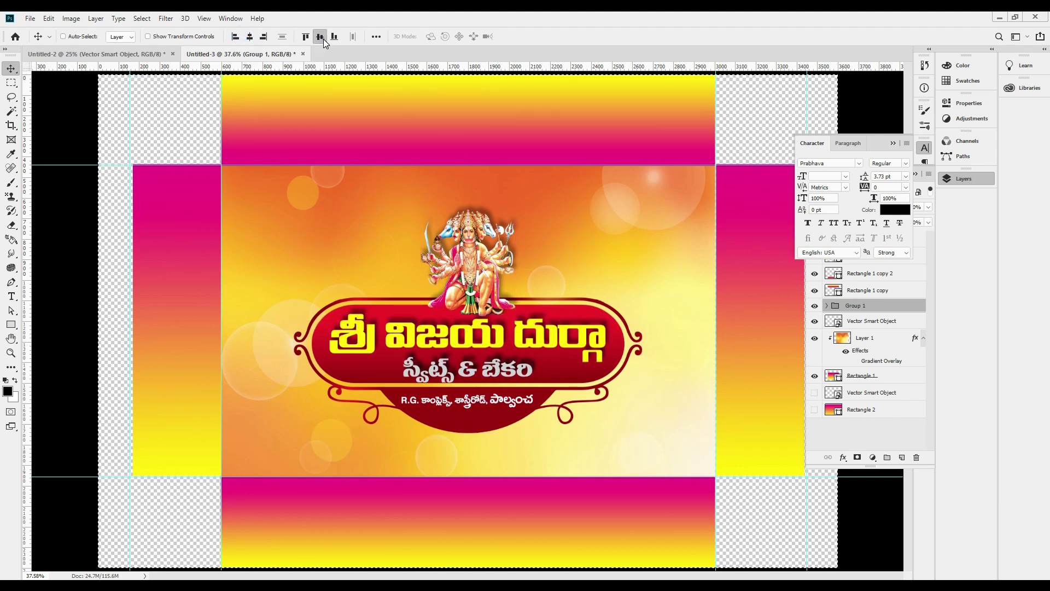
left_click_drag(484, 377, 392, 380)
left_click(249, 37)
scroll(541, 327, "up", 2)
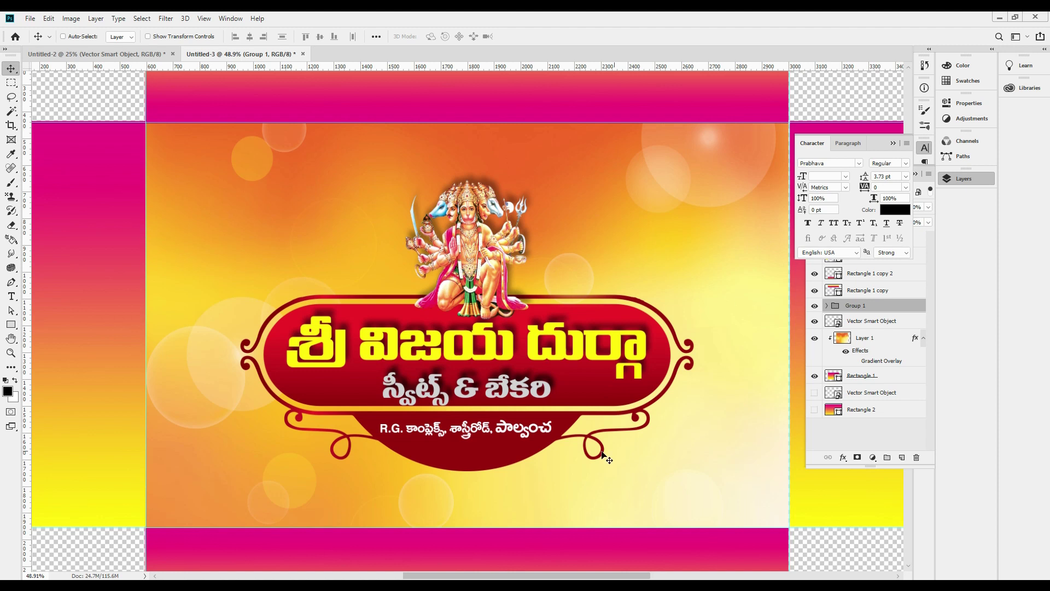
- Add a layer mask to the central bokeh background and choose a soft round brush of 600 px
scroll(602, 454, "down", 3)
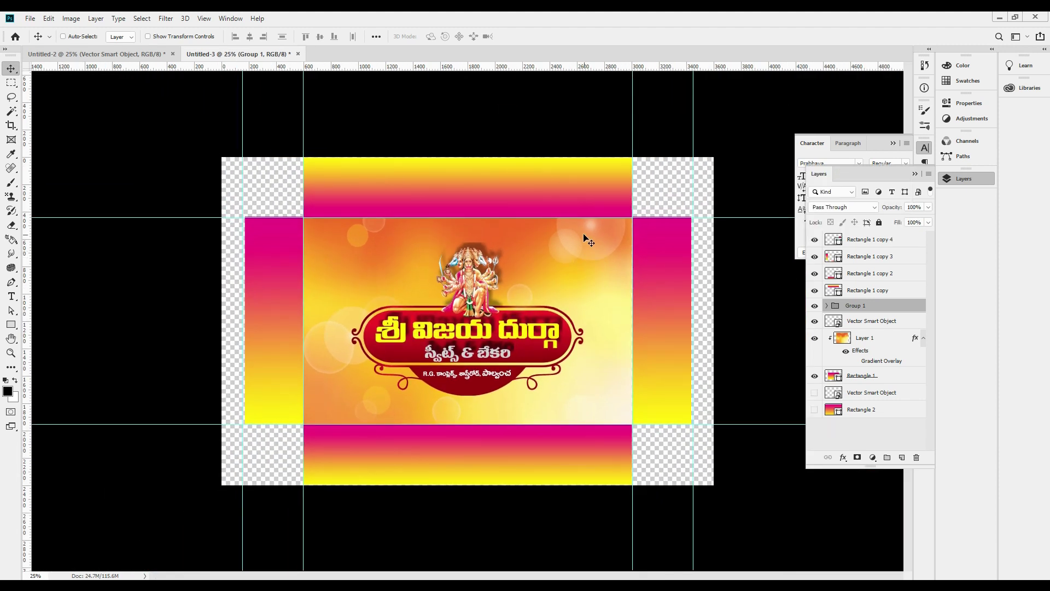
left_click(572, 280)
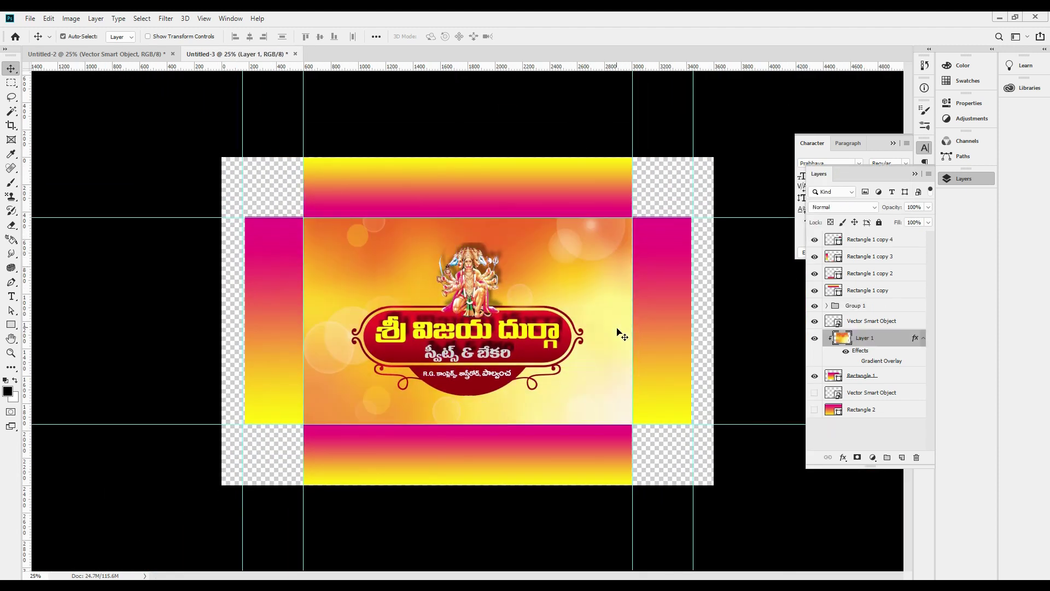
left_click(858, 458)
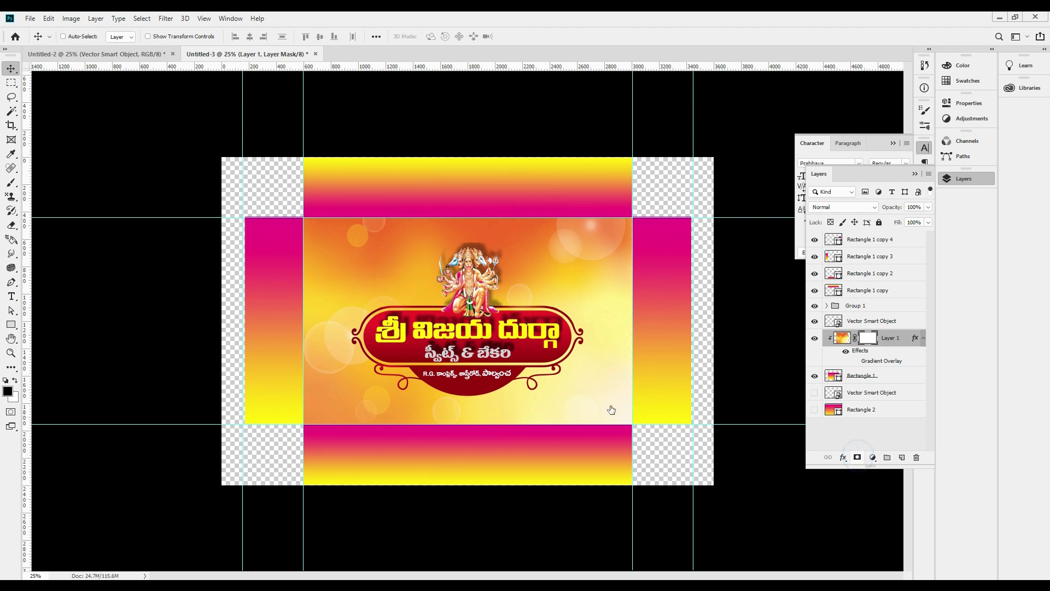
key("b")
key("bracketright")
key("bracketright")
key("bracketright")
key("bracketright")
right_click(564, 303)
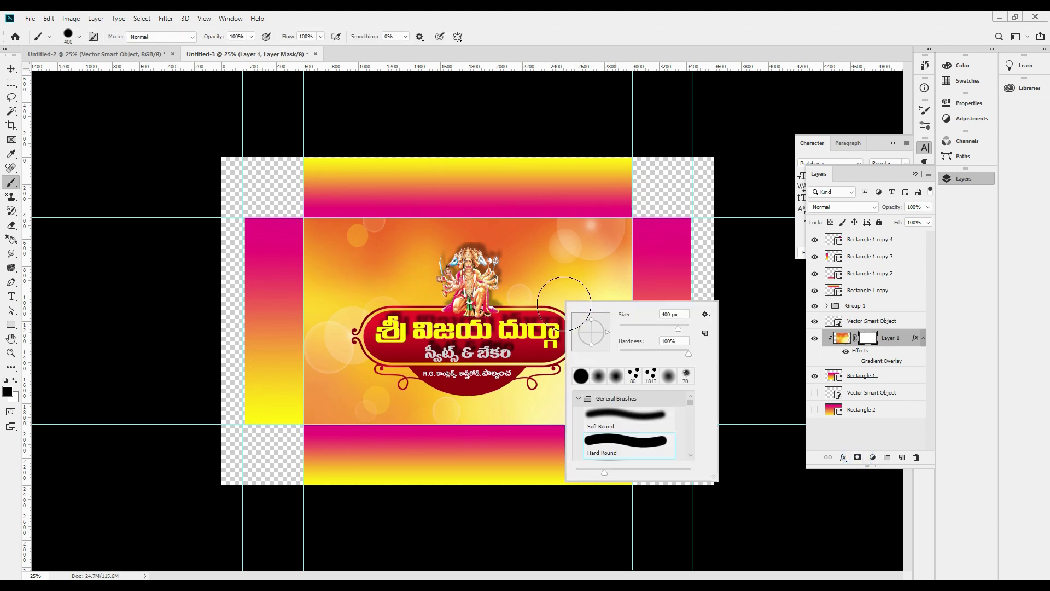
double_click(598, 377)
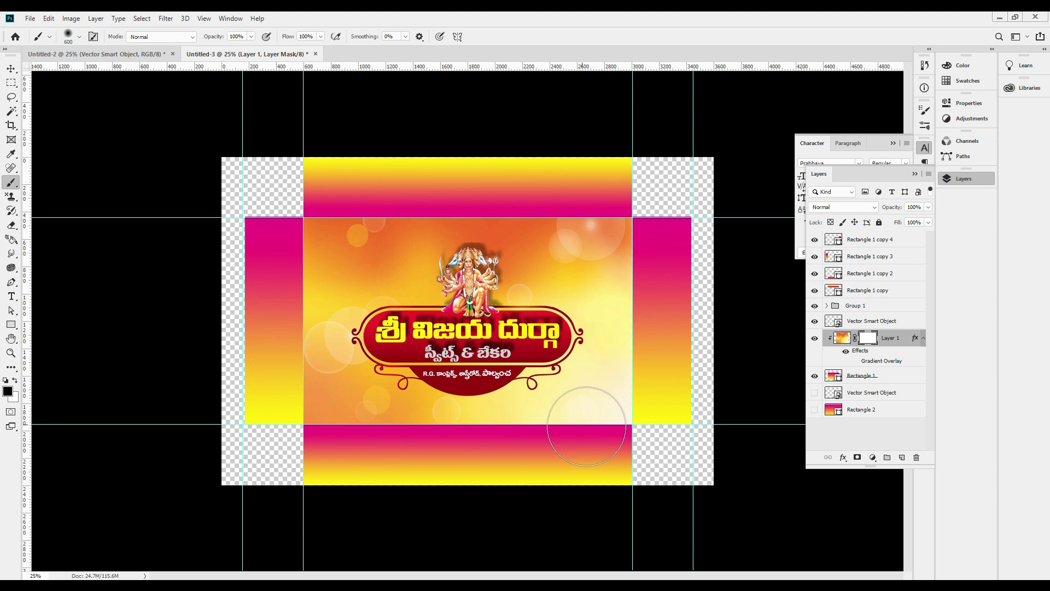
- Try to fade out the lower part of the bokeh panel by painting black on its mask with a large soft brush
key("bracketright")
left_click_drag(626, 416, 221, 410)
left_click_drag(641, 360, 191, 414)
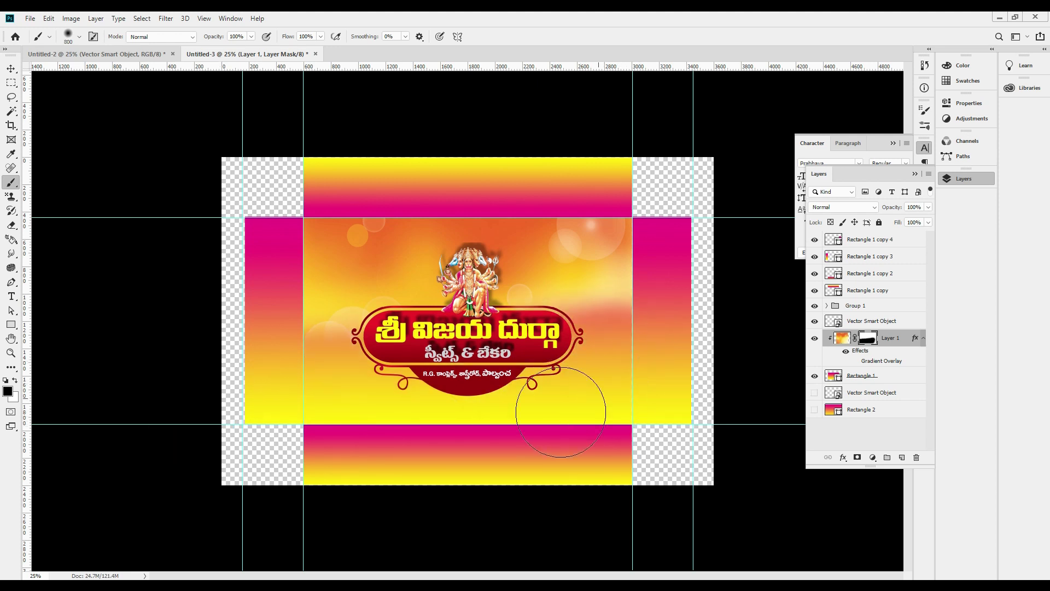
key("ctrl+z")
key("bracketright")
key("bracketright")
key("bracketright")
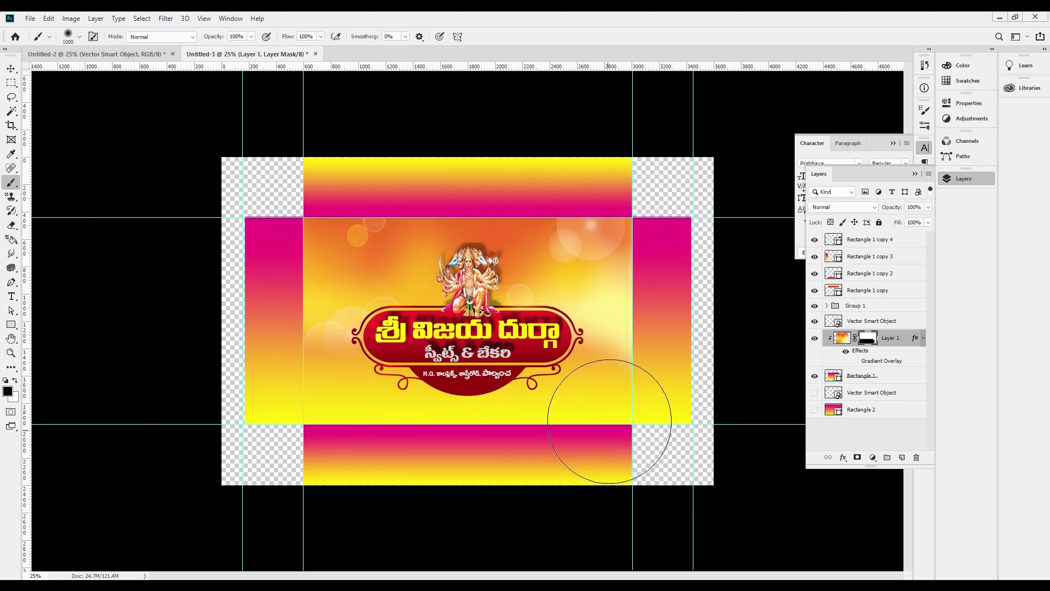
key("ctrl+z")
key("v")
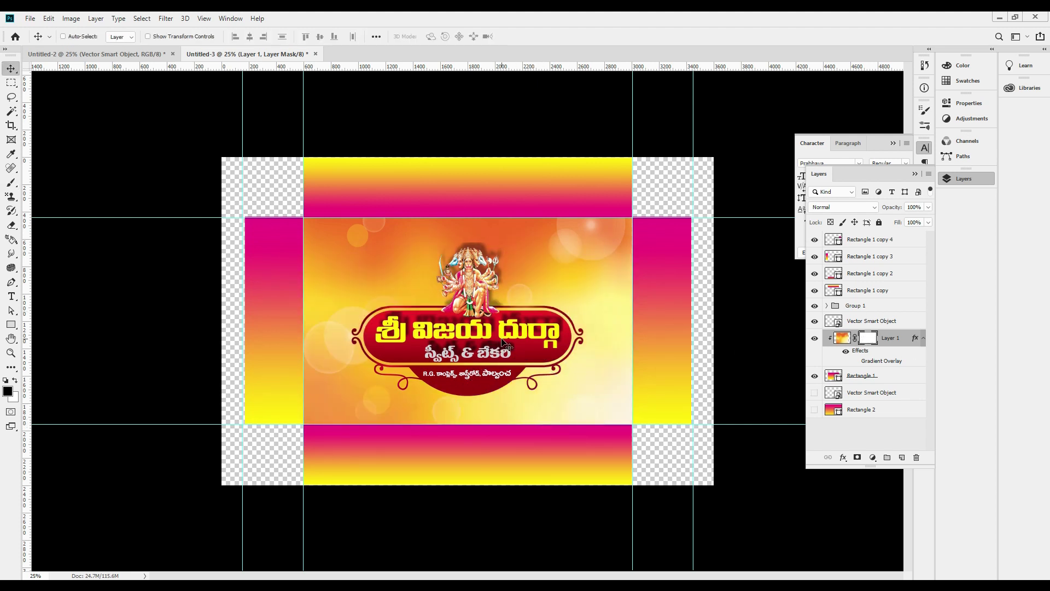
- Fill the స్వీట్స్ & బేకరి text with white (#ffffff)
key("ctrl+1")
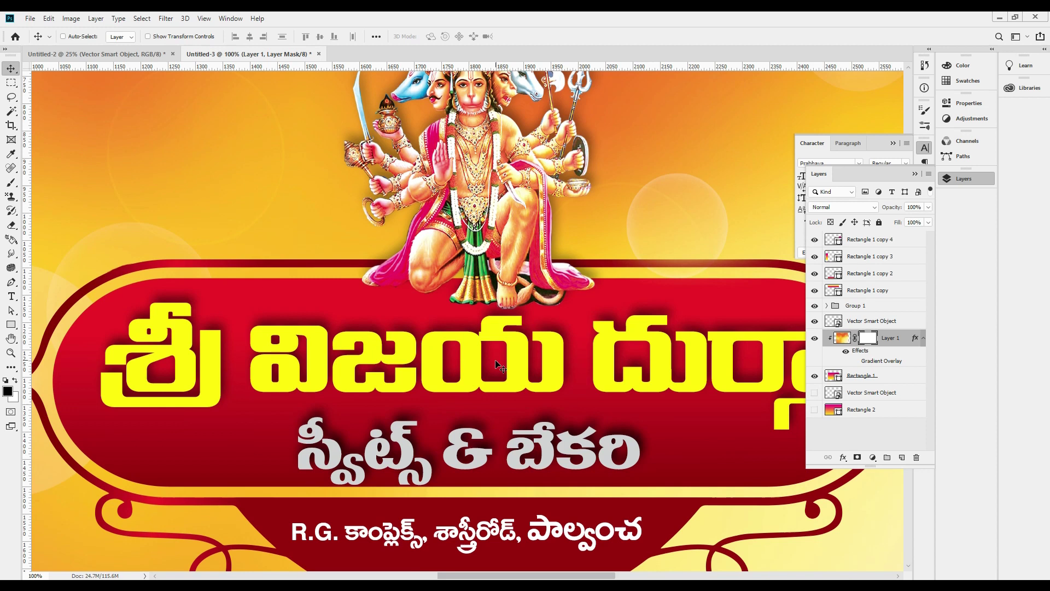
scroll(495, 360, "down", 3)
right_click(535, 377)
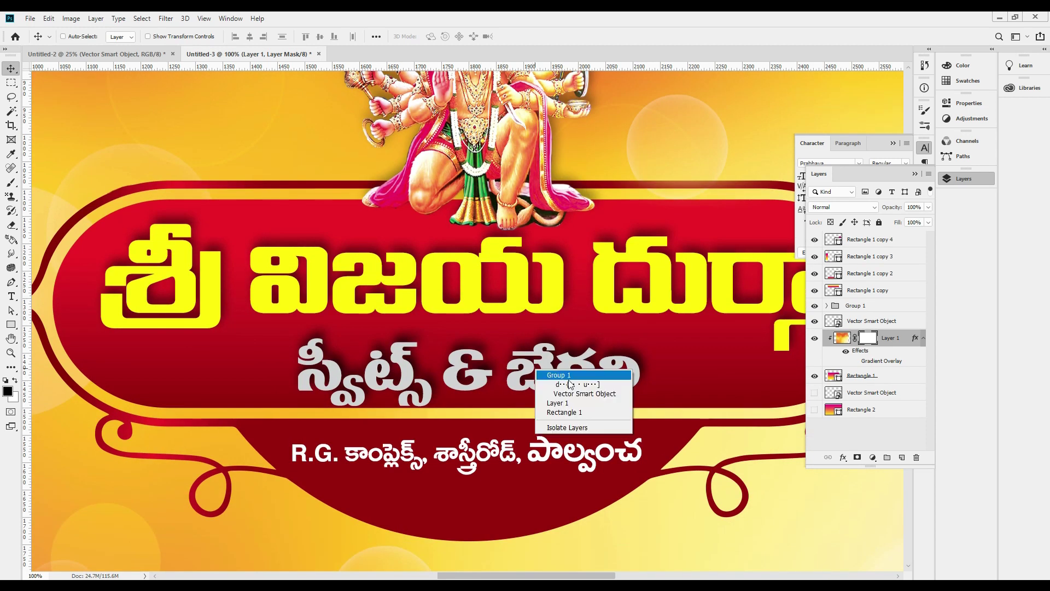
left_click(571, 372)
left_click(15, 398)
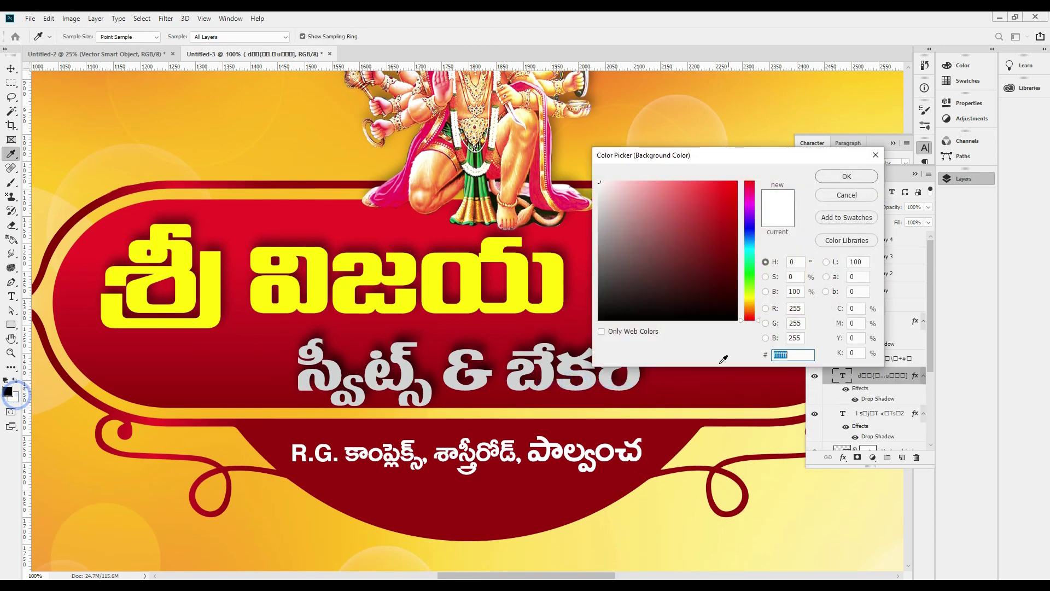
key("Return")
key("alt+BackSpace")
key("ctrl+BackSpace")
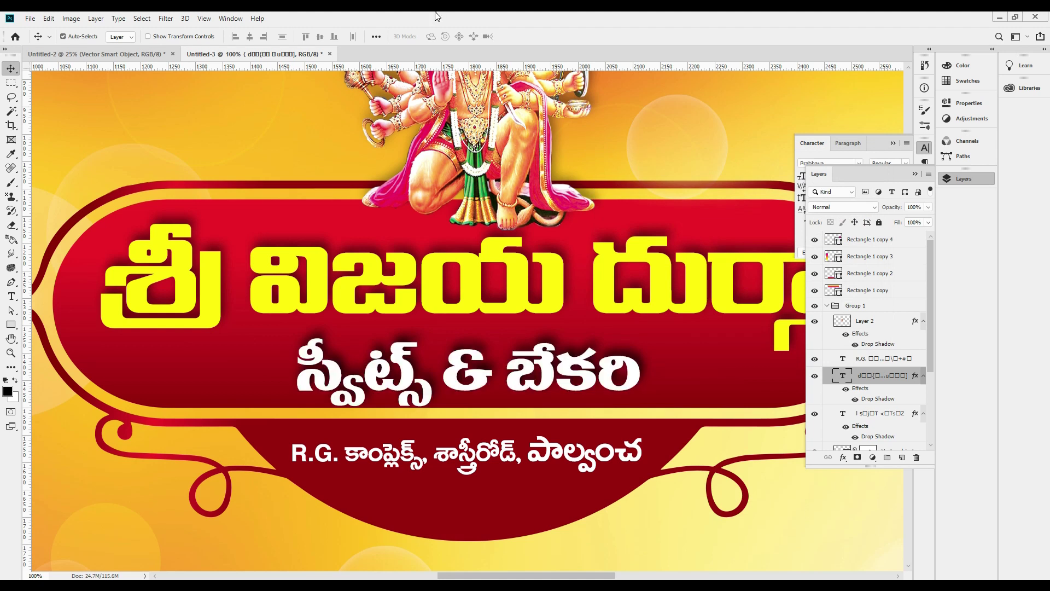
- Collapse the Layers and Character panels to clear the view of the whole design
key("ctrl+0")
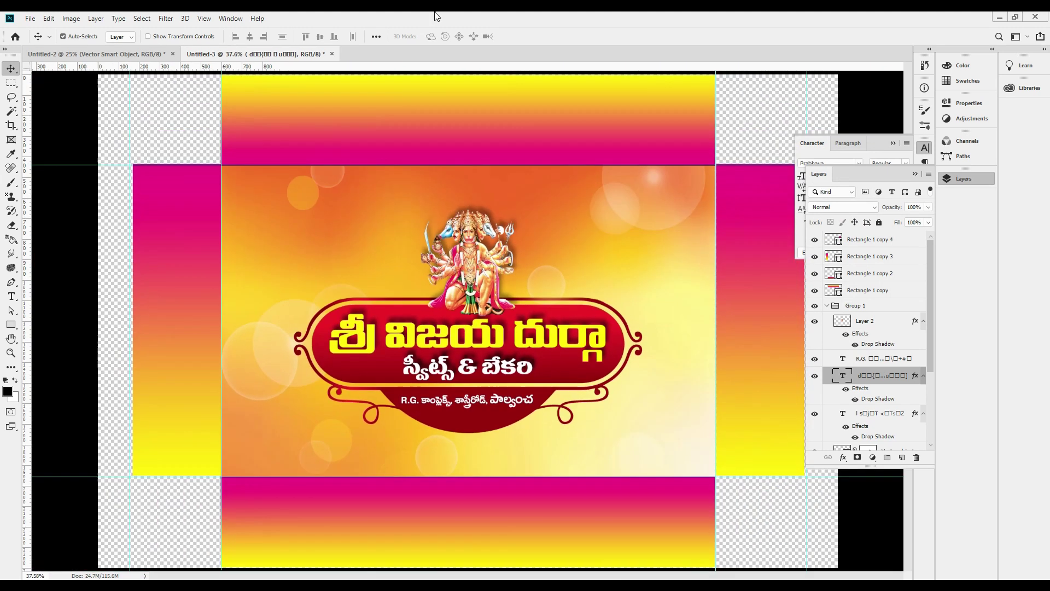
left_click(957, 178)
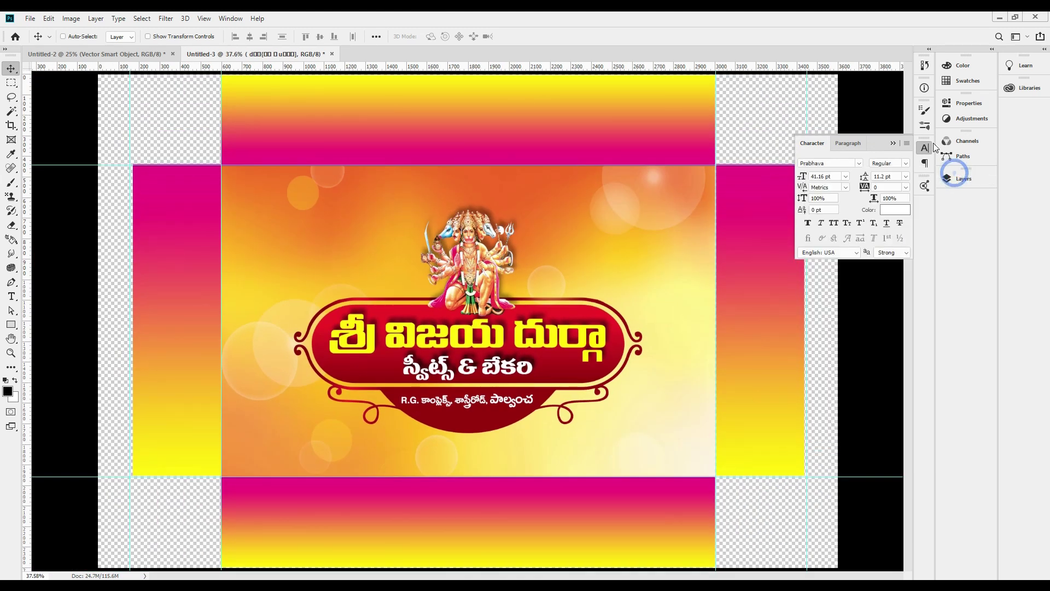
left_click(926, 148)
- Bring the ornamental circular frame artwork from the Untitled-2 document into the sweet-box design above the upper gradient flap
left_click_drag(577, 117, 618, 143)
key("ctrl+z")
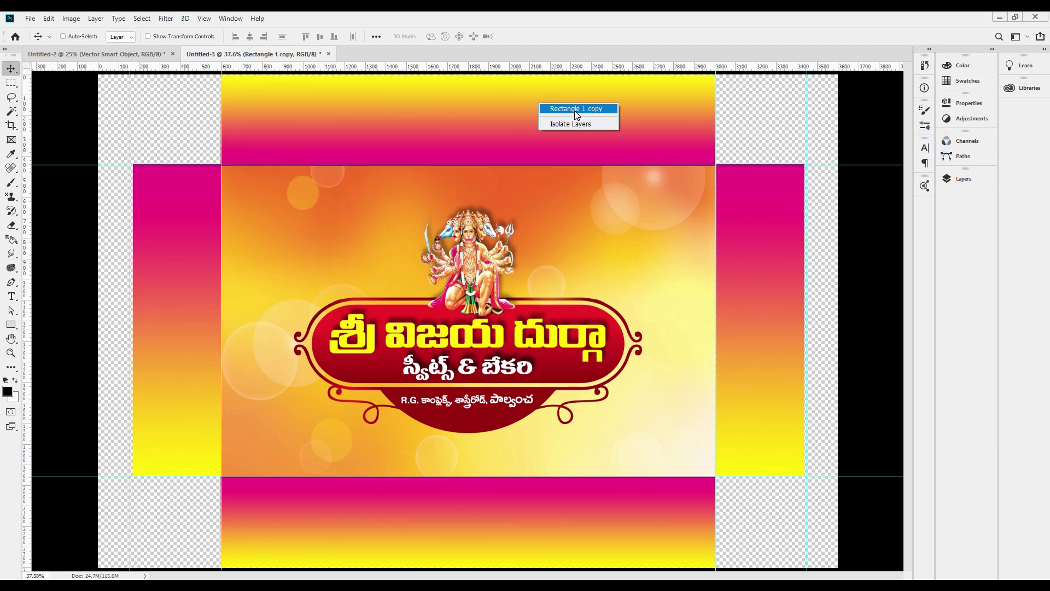
key("ctrl+Tab")
left_click_drag(497, 156, 323, 117)
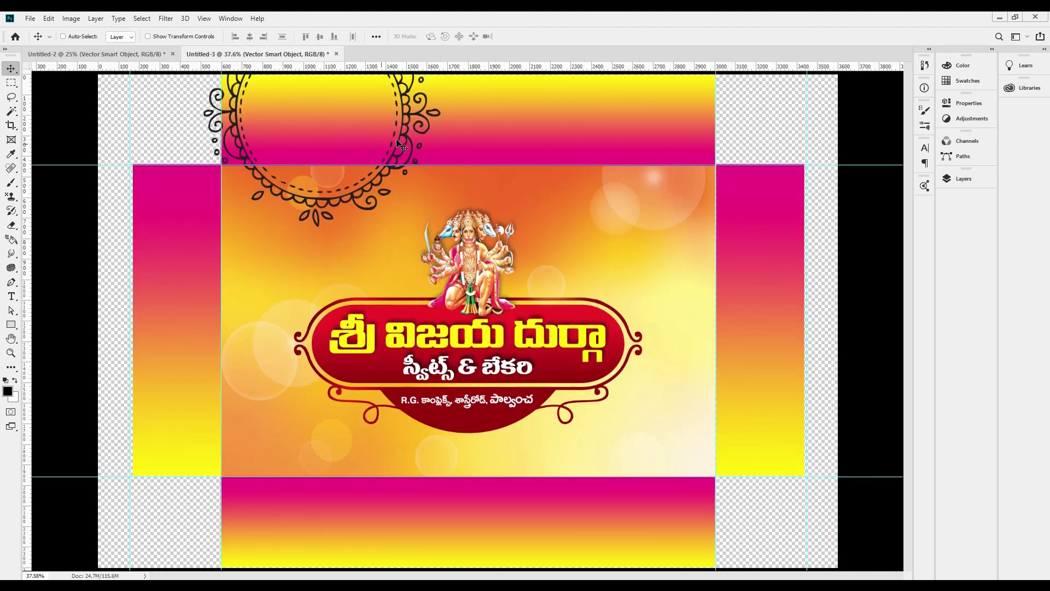
- Scale the ornamental circular frame down to fit within the upper flap and place it near the flap's left end
left_click_drag(440, 109, 383, 366)
key("Return")
key("ctrl+plus")
key("ctrl+plus")
key("ctrl+plus")
left_click_drag(330, 299, 358, 302)
scroll(358, 299, "down", 3, "alt")
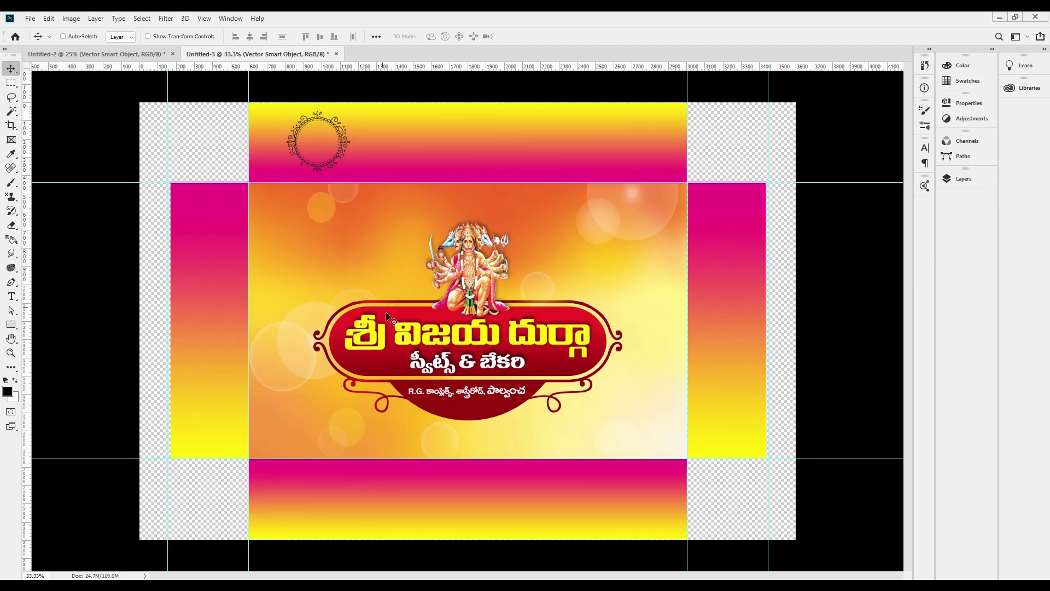
- Try to duplicate the title plate with its two shop-title lines onto the upper flap, leaving out the deity figure
left_click_drag(607, 373, 629, 336)
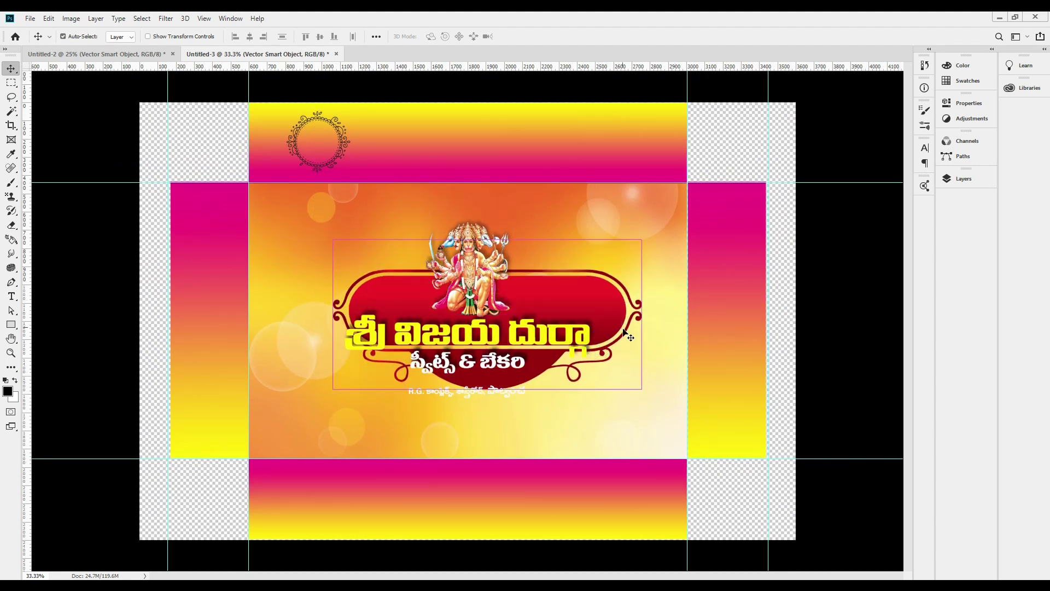
key("ctrl+z")
right_click(551, 336)
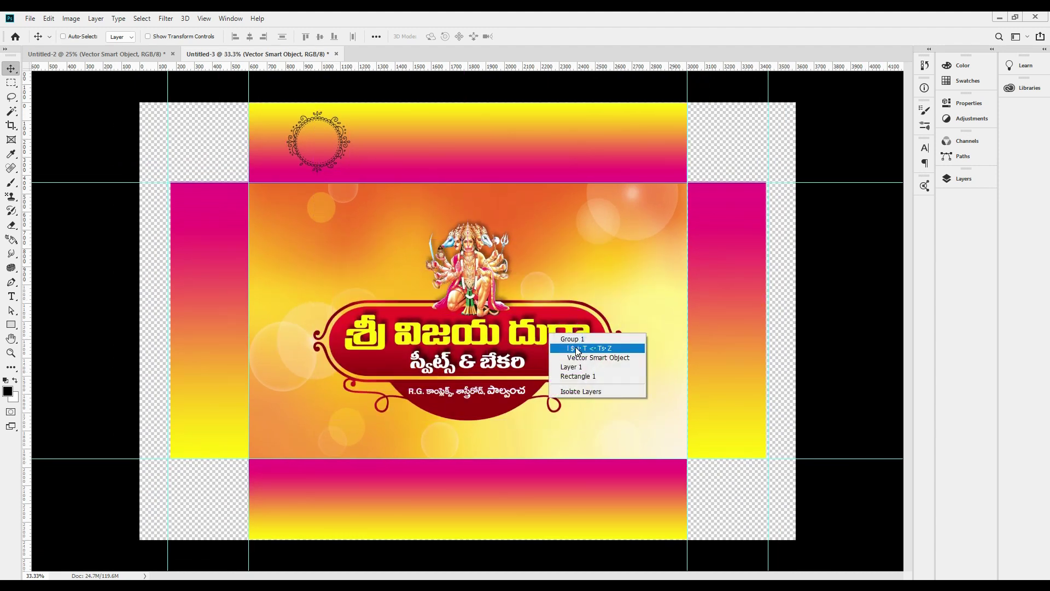
left_click(569, 347)
right_click(558, 370)
left_click(563, 370)
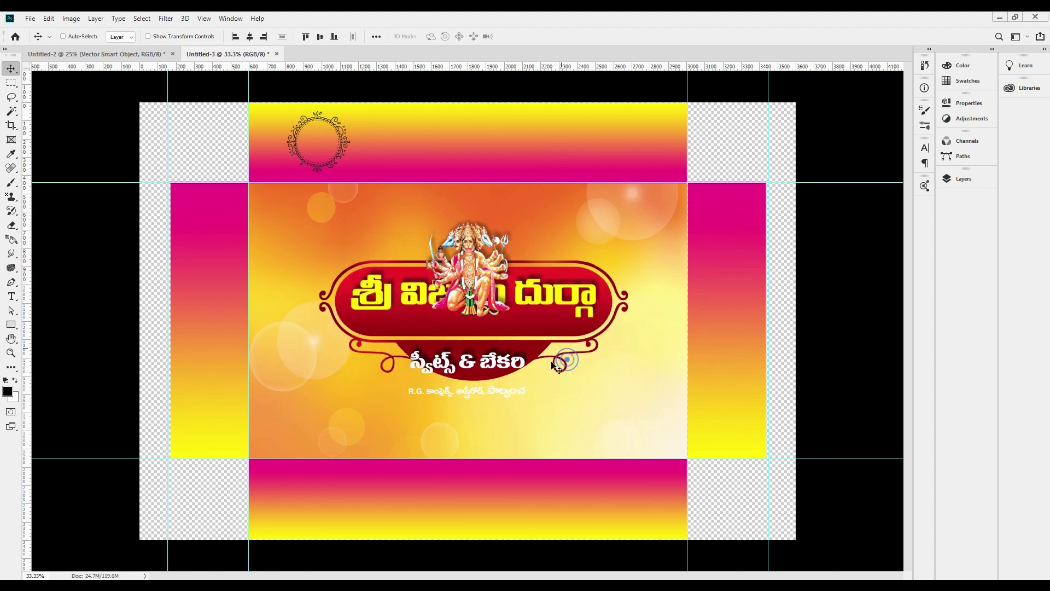
right_click(509, 364)
left_click(521, 367)
left_click_drag(504, 354, 542, 166)
key("ctrl+z")
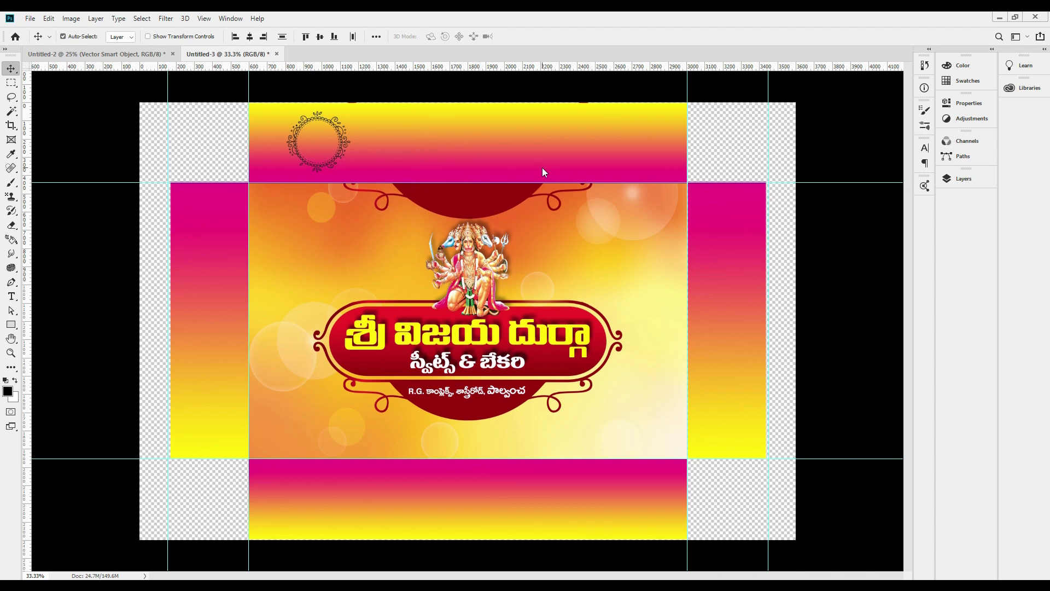
- Scale the duplicated title plate and text to 49% and position them on the upper flap
key("ctrl+t")
left_click_drag(619, 142, 463, 157)
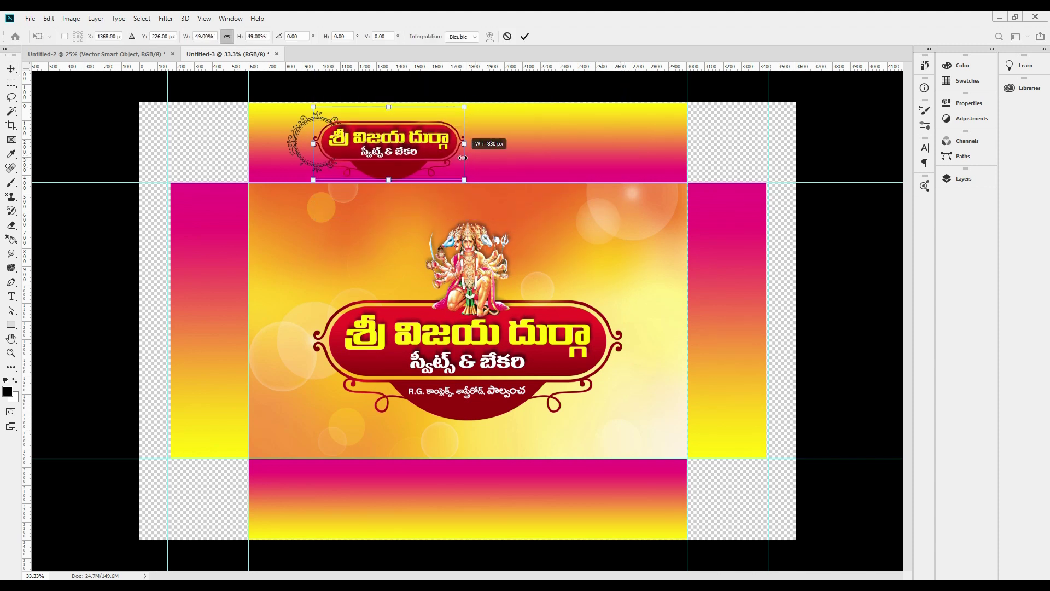
key("Return")
left_click_drag(396, 151, 443, 569)
key("ctrl+1")
left_click_drag(439, 339, 481, 346)
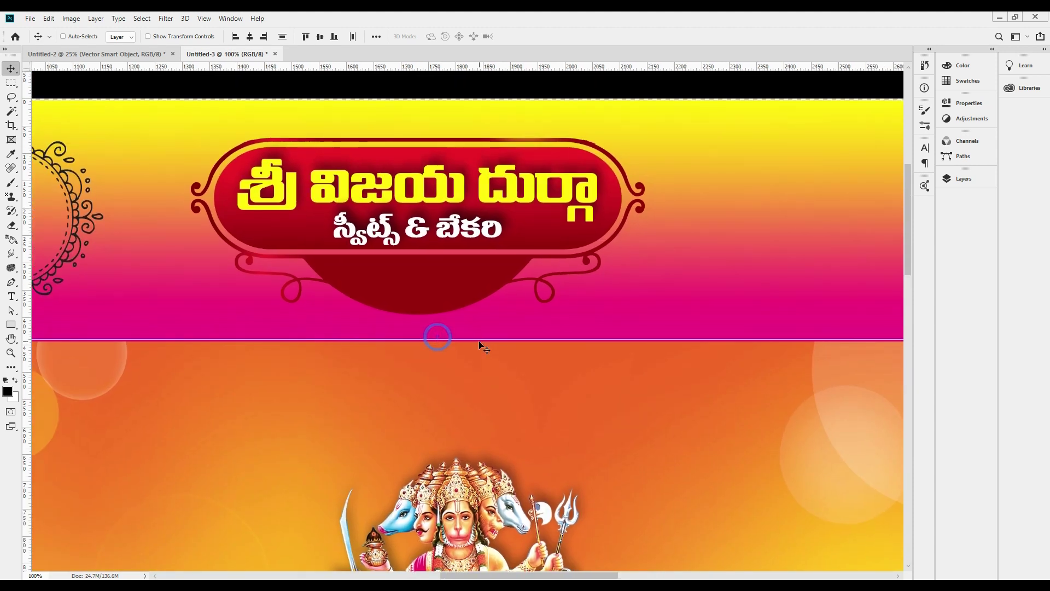
- Undo the scaling and duplication of the separate title elements on the upper flap
key("ctrl+0")
key("ctrl+z")
key("ctrl+z")
key("ctrl+z")
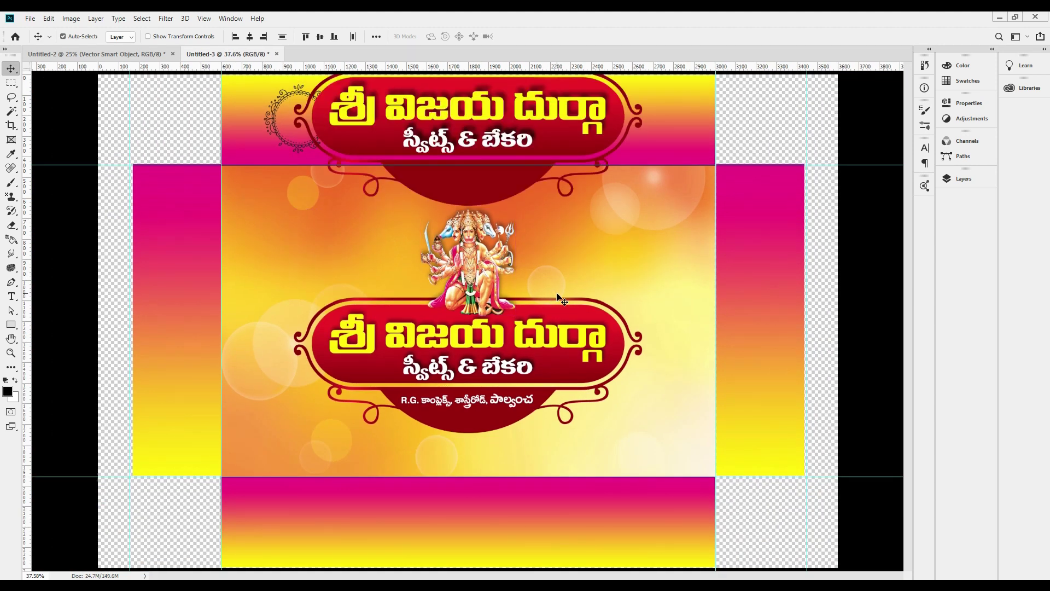
right_click(563, 341)
left_click(589, 346)
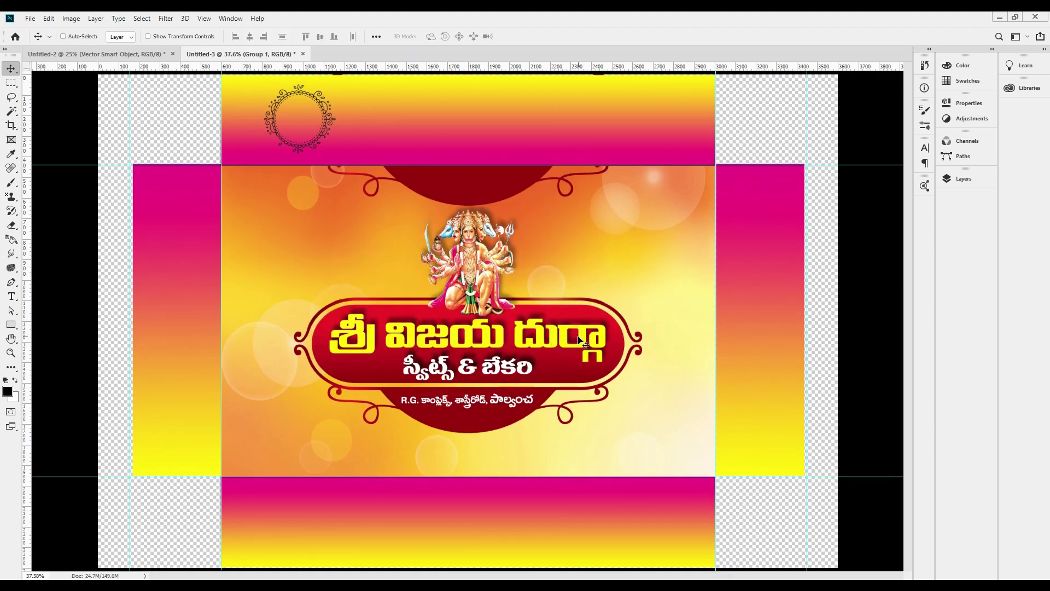
key("ctrl+z")
key("ctrl+z")
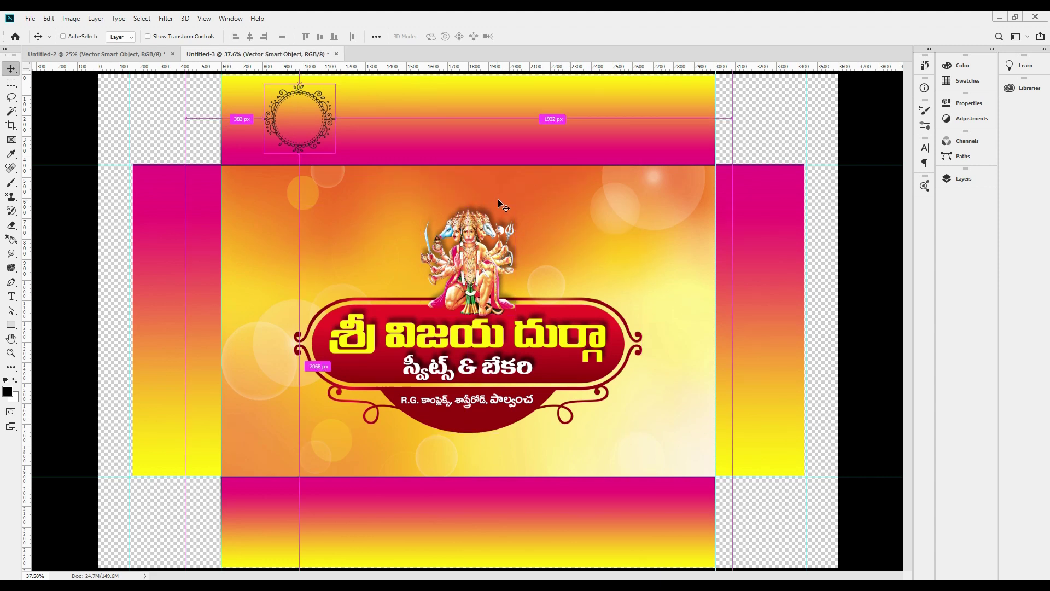
key("ctrl+z")
- Duplicate Group 1, shrink the copy to fit the upper flap, and bring it to the front there
right_click(537, 315)
left_click(561, 321)
left_click_drag(547, 290, 574, 236)
key("ctrl+z")
left_click_drag(526, 332, 545, 227)
key("ctrl+t")
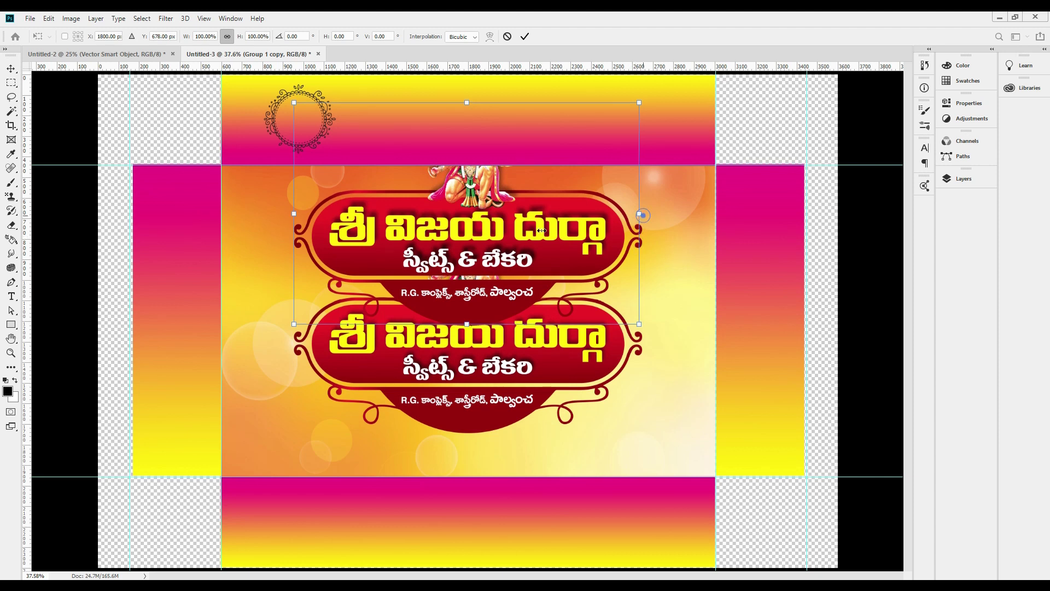
left_click_drag(642, 325, 410, 251)
key("Return")
left_click_drag(340, 221, 418, 158)
key("ctrl+shift+]")
- Delete the deity figure (Layer 2) from the duplicated title group on the upper flap
key("ctrl+1")
right_click(406, 133)
left_click(447, 151)
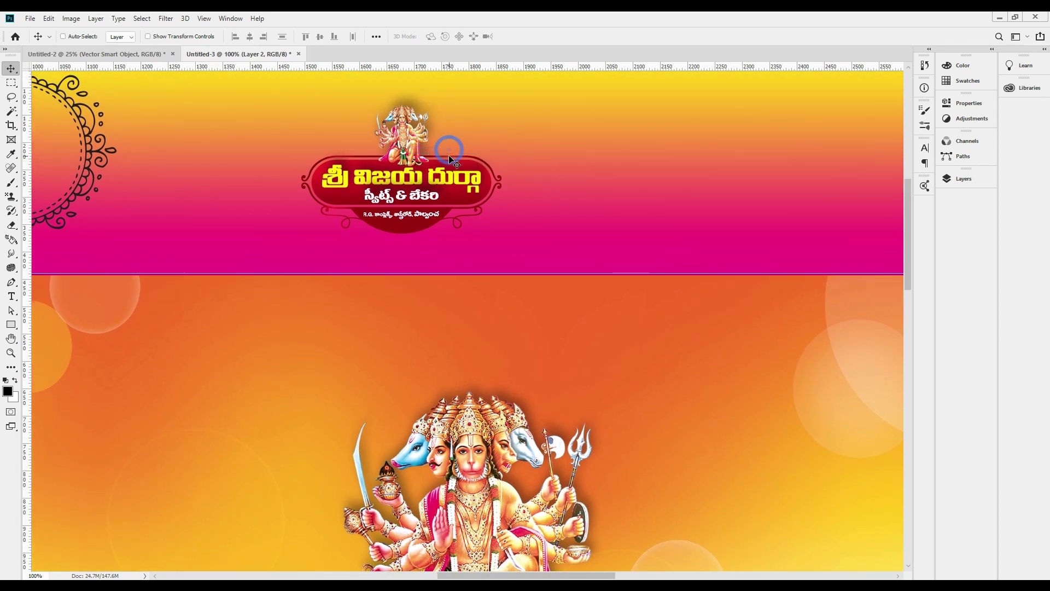
key("Delete")
- Enlarge the Group 1 copy title plate to nearly the upper flap's height and reposition it there
right_click(414, 170)
left_click(436, 172)
key("ctrl+minus")
key("ctrl+minus")
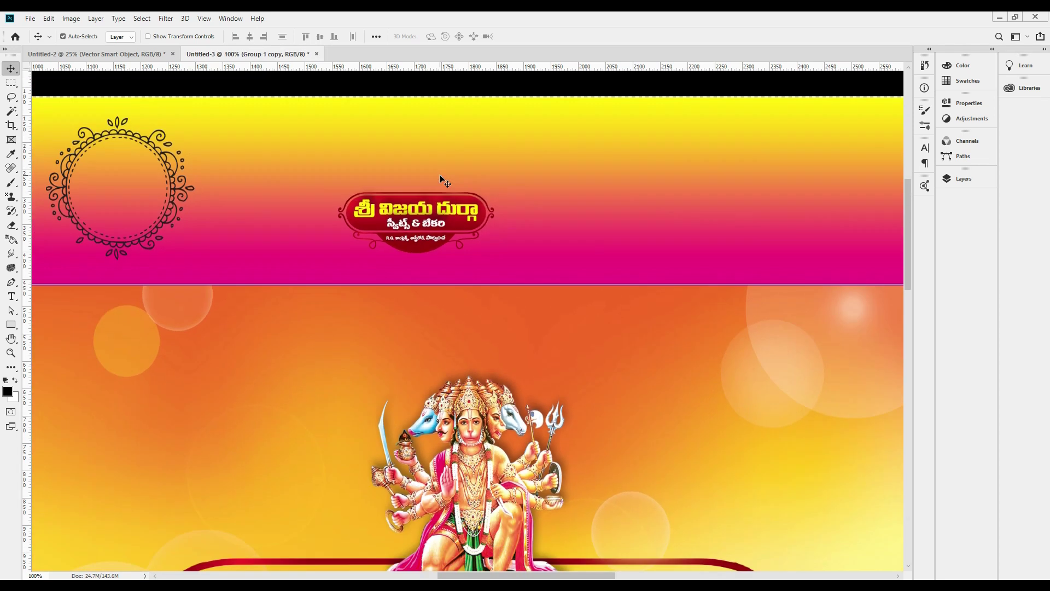
key("ctrl+t")
left_click_drag(489, 257, 642, 301)
left_click_drag(563, 267, 493, 241)
key("Return")
- Rotate the upper flap's title group 180° and centre it horizontally on the design
key("ctrl+t")
right_click(508, 223)
left_click(580, 328)
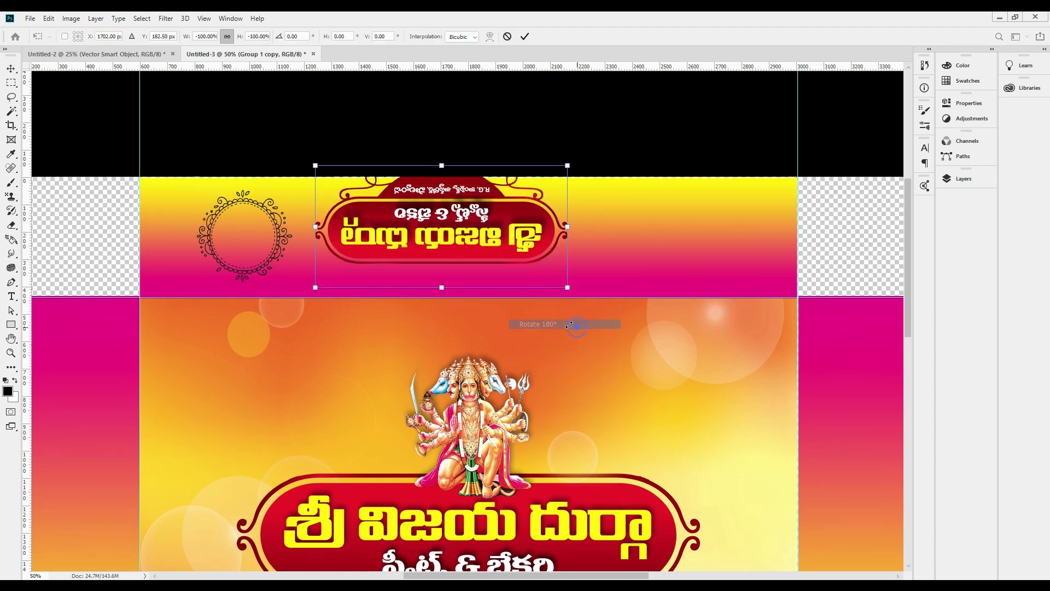
key("Return")
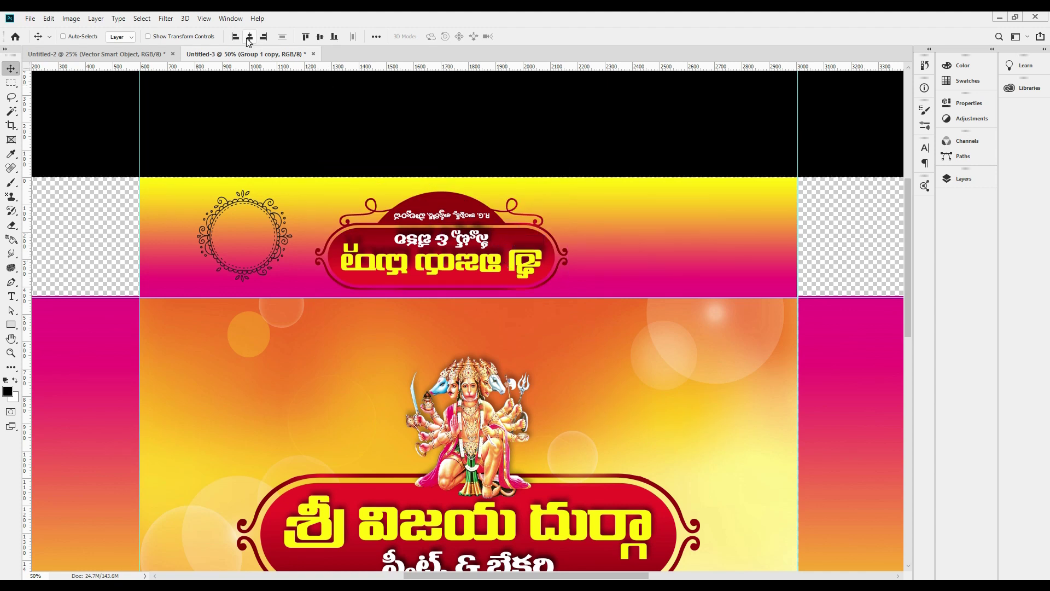
left_click(248, 38)
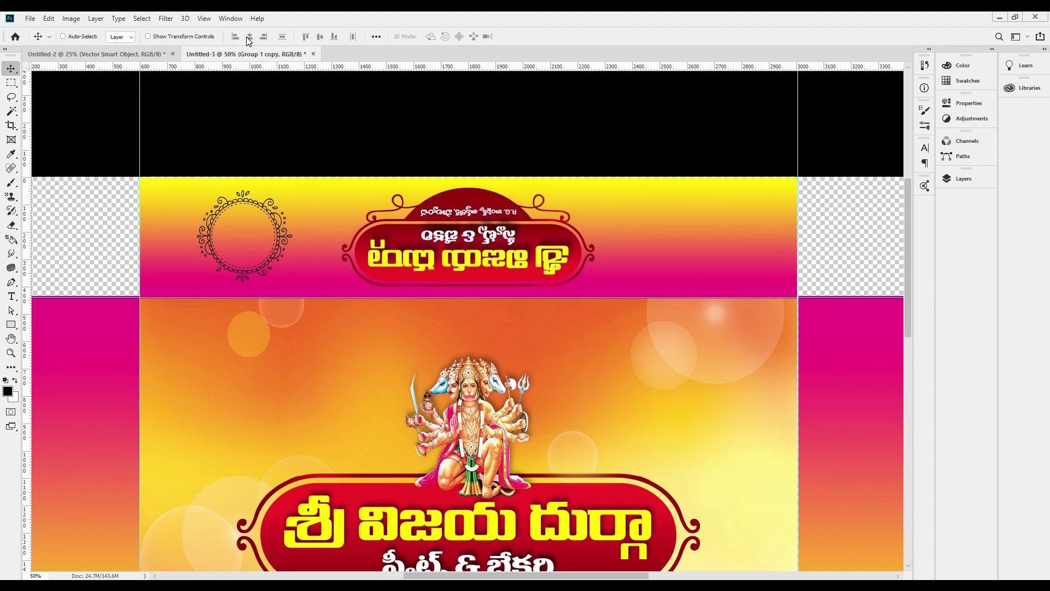
- Reduce the rotated title group slightly and align it to the horizontal centre again
key("ctrl+t")
left_click_drag(592, 246, 548, 245)
key("Return")
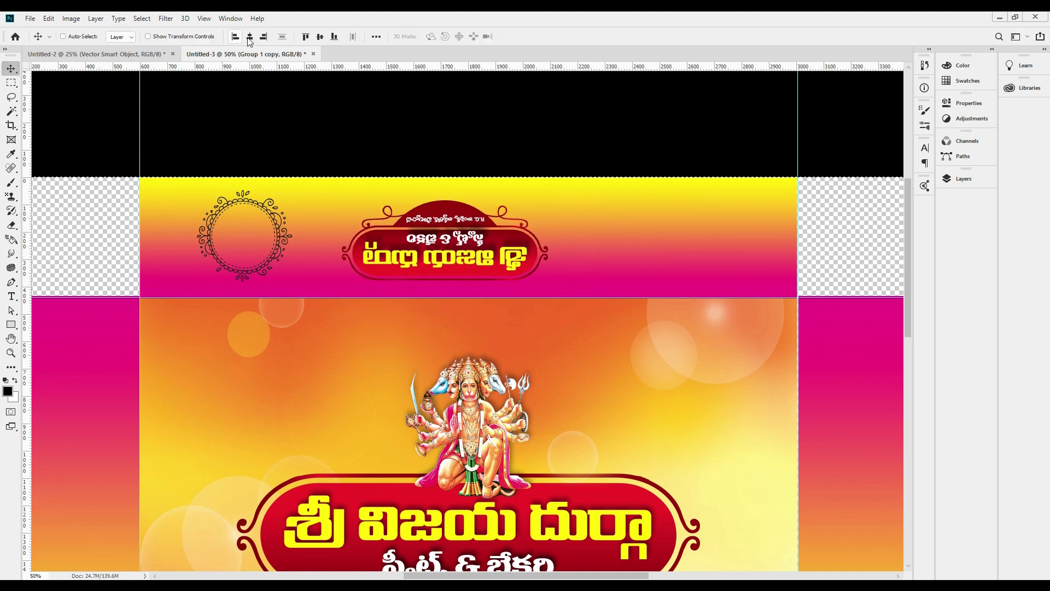
left_click(250, 37)
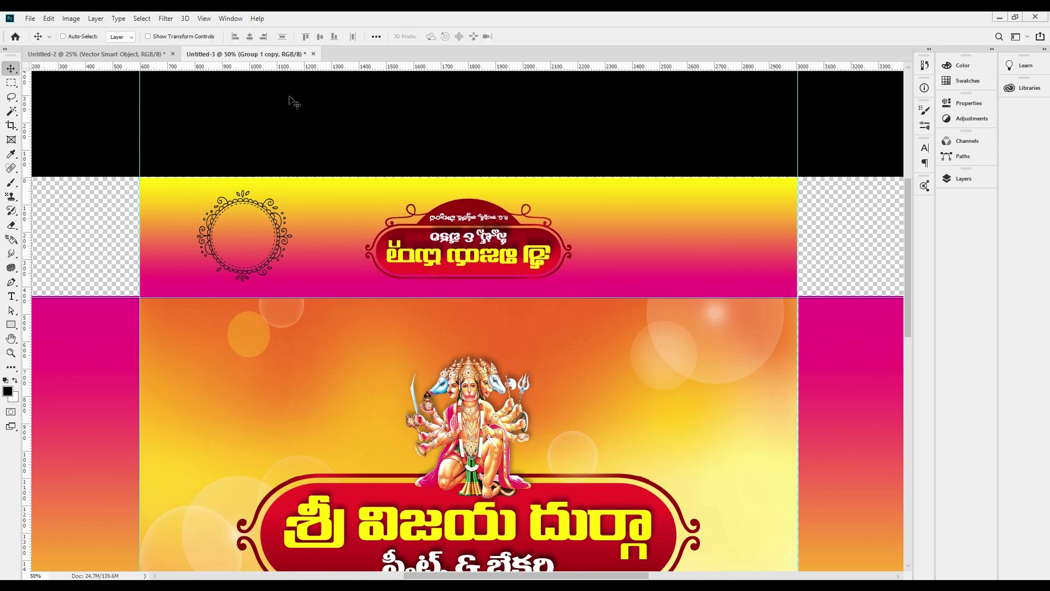
- Shift the circular frame slightly left on the upper flap, and nudge the right gradient flap toward the central panel with guides hidden
left_click_drag(256, 230, 254, 241)
key("ctrl+0")
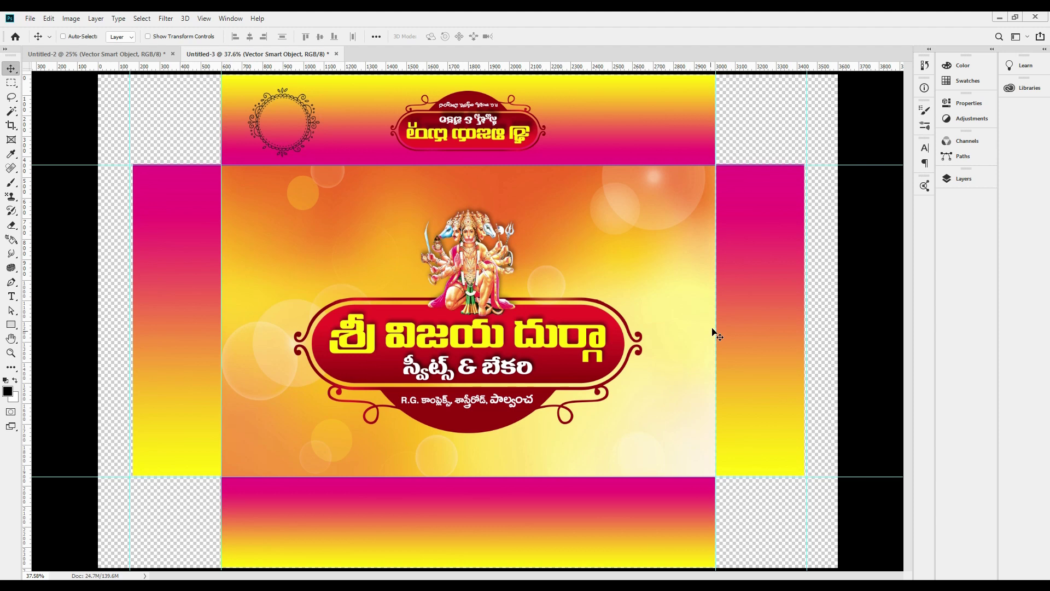
left_click_drag(758, 355, 778, 355)
key("ctrl+z")
key("ctrl+;")
key("shift+Left")
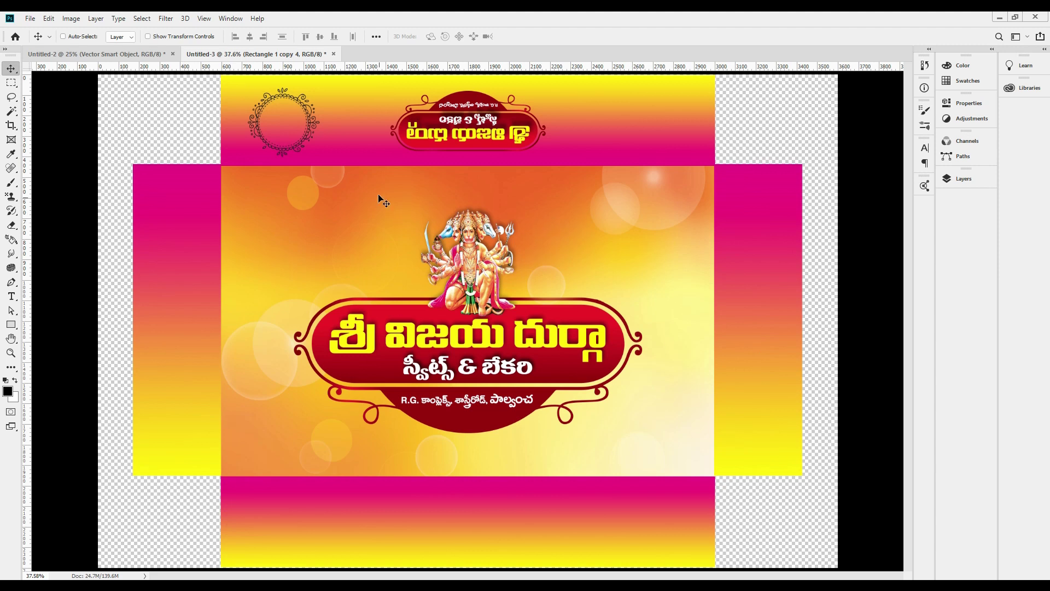
- Select the circular frame's smart object, scale it down slightly and reposition it on the upper flap
left_click_drag(373, 117, 405, 117)
left_click_drag(330, 122, 290, 159)
key("ctrl+z")
left_click_drag(231, 101, 249, 114)
key("ctrl+z")
right_click(267, 154)
left_click(316, 160)
mouse_move(271, 153)
left_mouse_down()
mouse_move(327, 178)
mouse_move(284, 158)
mouse_move(284, 146)
left_mouse_up()
key("ctrl+t")
key("Return")
scroll(251, 125, "up", 1)
key("ctrl+1")
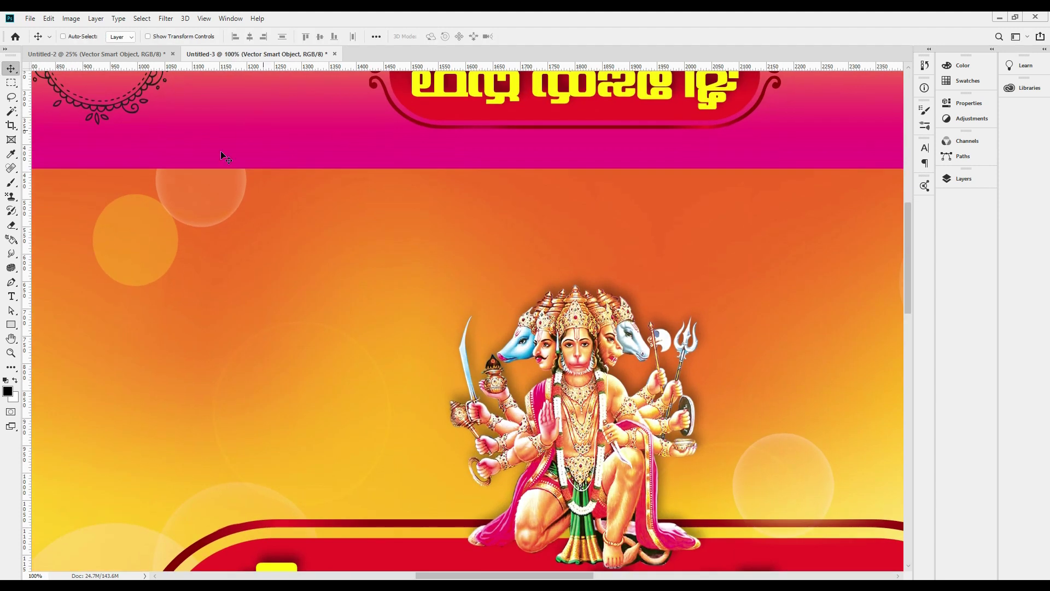
- Draw a black circle with the Ellipse tool and move it inside the ornamental circular frame
left_click_drag(146, 197, 209, 370)
left_click_drag(169, 244, 274, 250)
left_click_drag(215, 271, 329, 377)
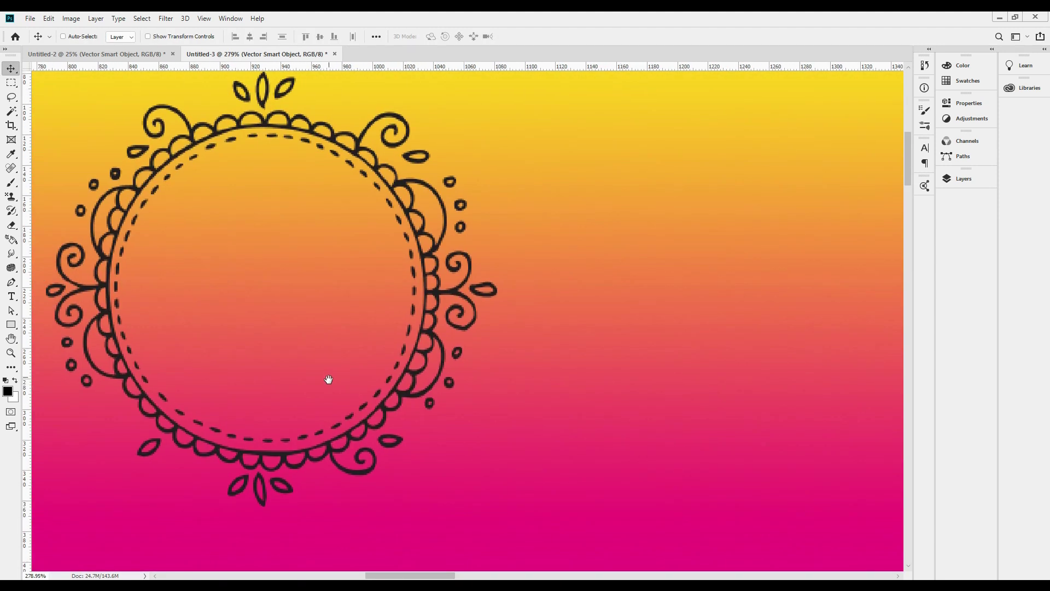
right_click(12, 325)
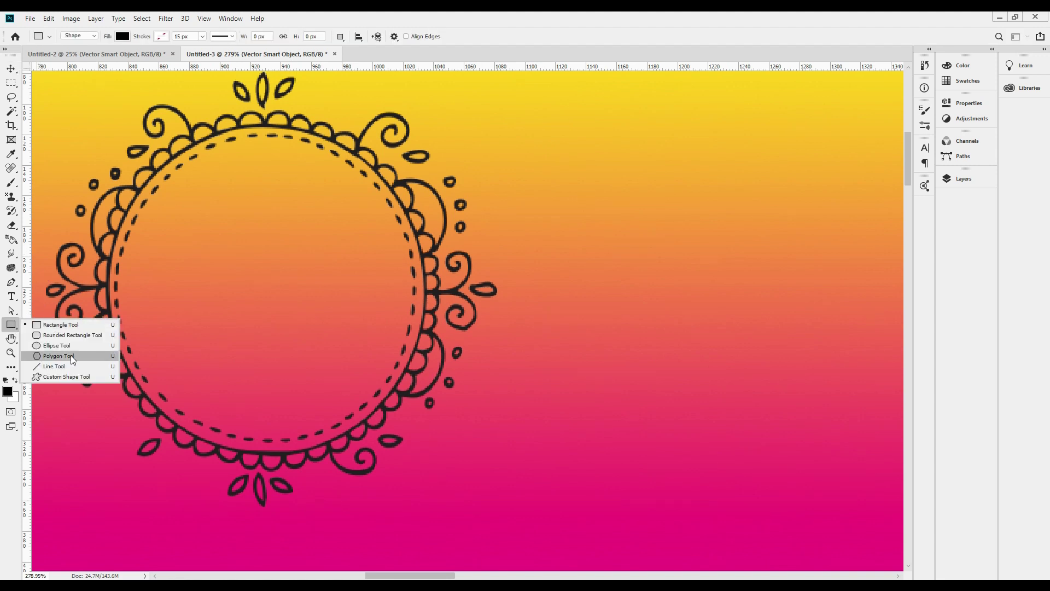
left_click(61, 336)
left_click_drag(222, 189, 435, 404)
left_click(15, 68)
left_click_drag(356, 302, 285, 273)
- Enlarge the black circle to about 201 px in diameter so that it fills the frame's dashed ring
key("ctrl+t")
left_click_drag(364, 372, 446, 457)
left_click_drag(347, 335, 332, 317)
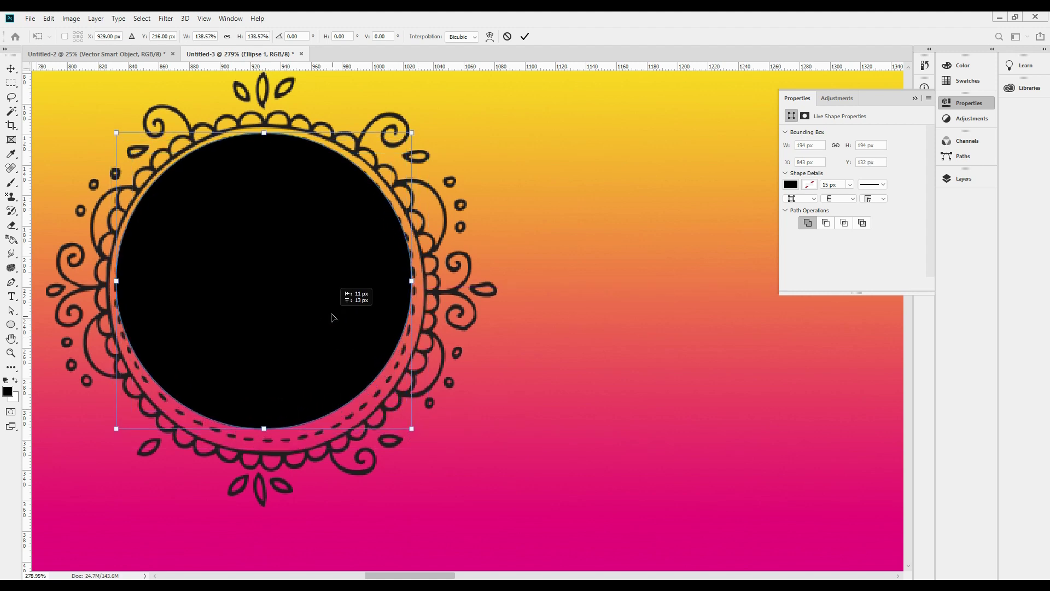
left_click_drag(410, 429, 422, 441)
key("Return")
- Nudge the black circle to X 830 px, Y 119 px inside the circular frame
key("Left")
key("Left")
key("Left")
key("Down")
key("Down")
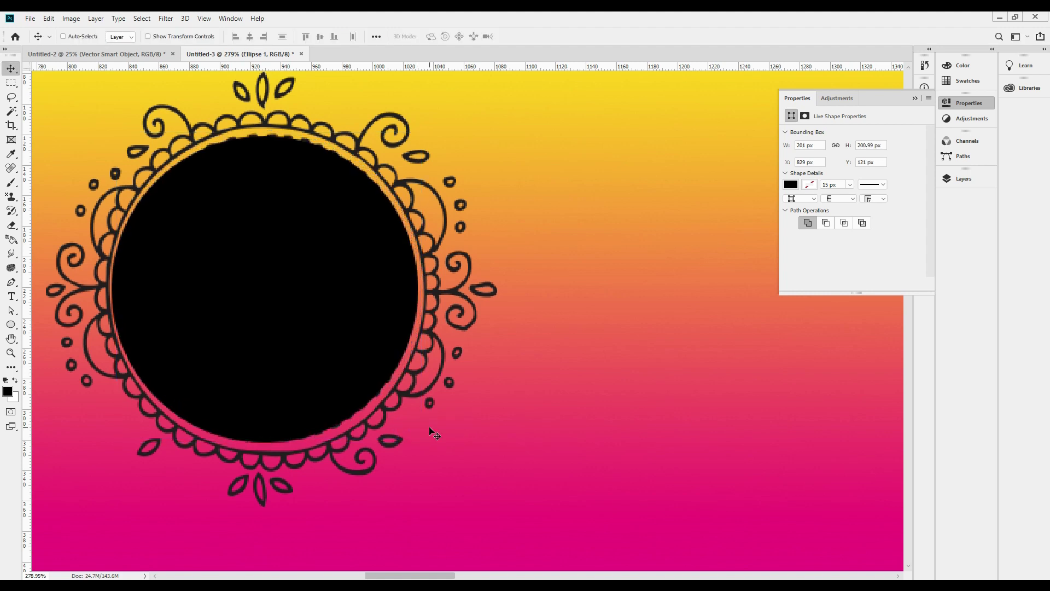
key("Up")
key("Right")
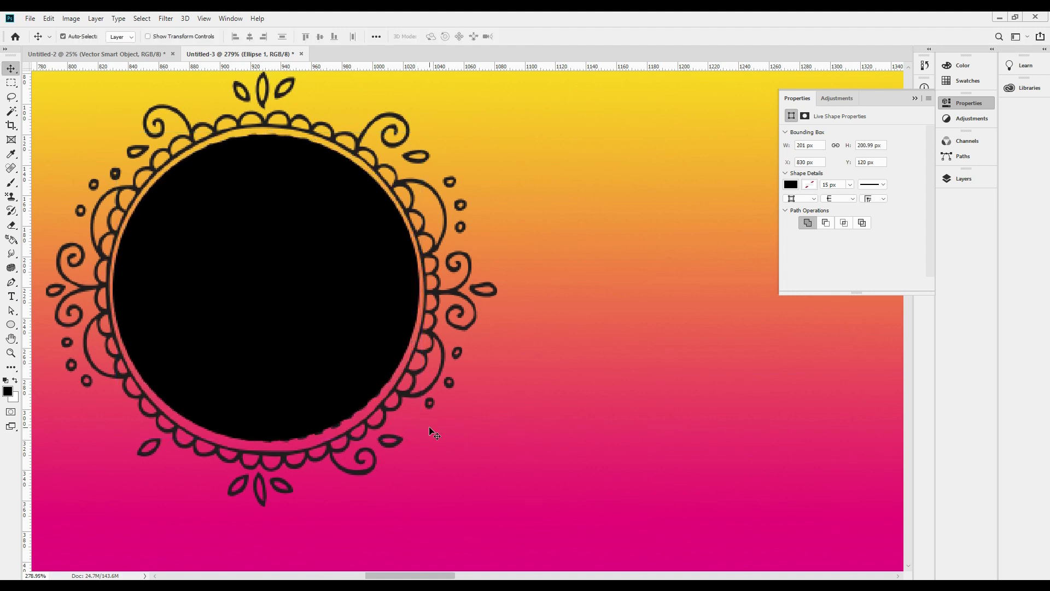
key("Up")
- Scale the black circle up to 205 px and nudge it to X 828 px to centre it in the frame
key("ctrl+t")
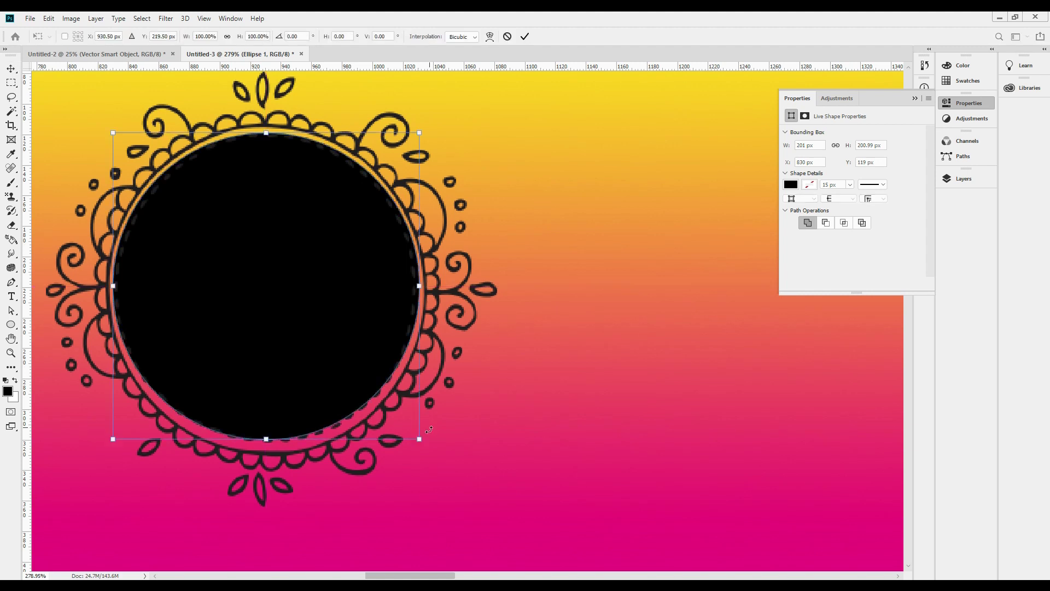
left_click_drag(417, 442, 422, 449)
key("Return")
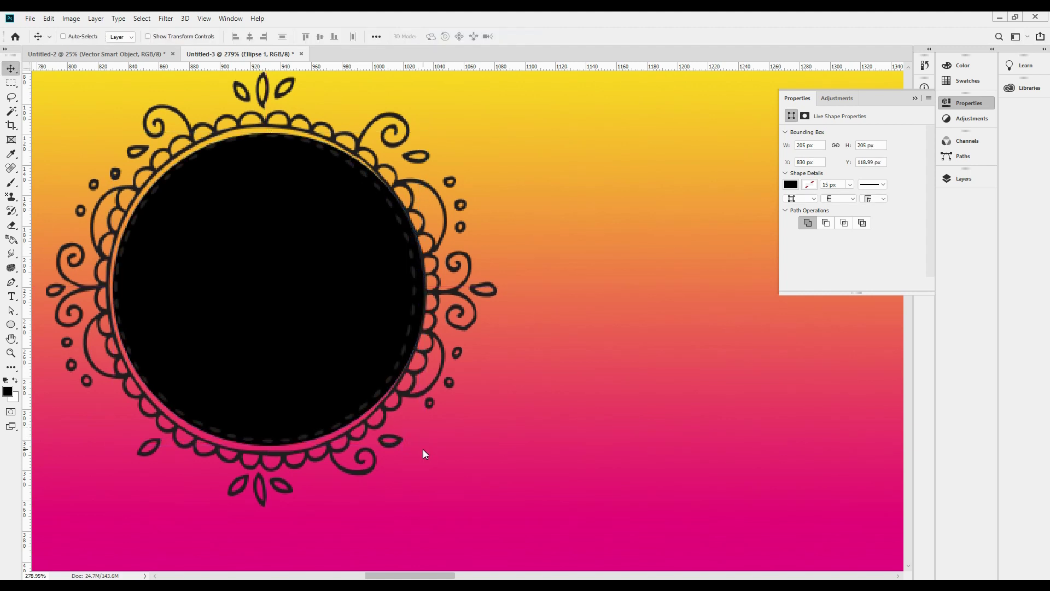
key("shift+Left")
key("Right")
key("Right")
key("Right")
key("Right")
key("Right")
key("Right")
key("Right")
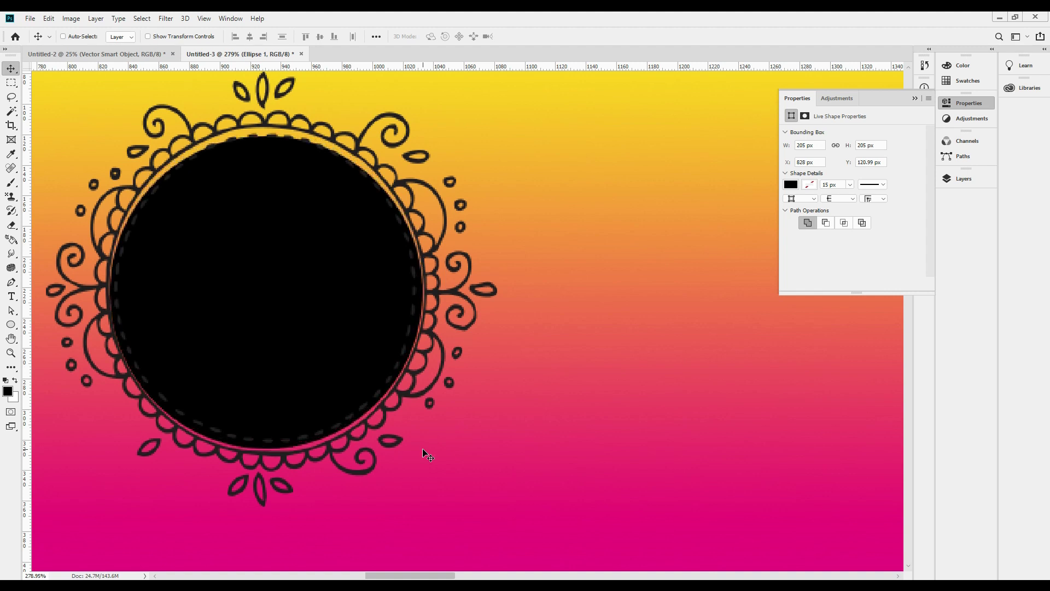
key("Up")
- Stretch the black circle upward to a height of 210 px
key("ctrl+t")
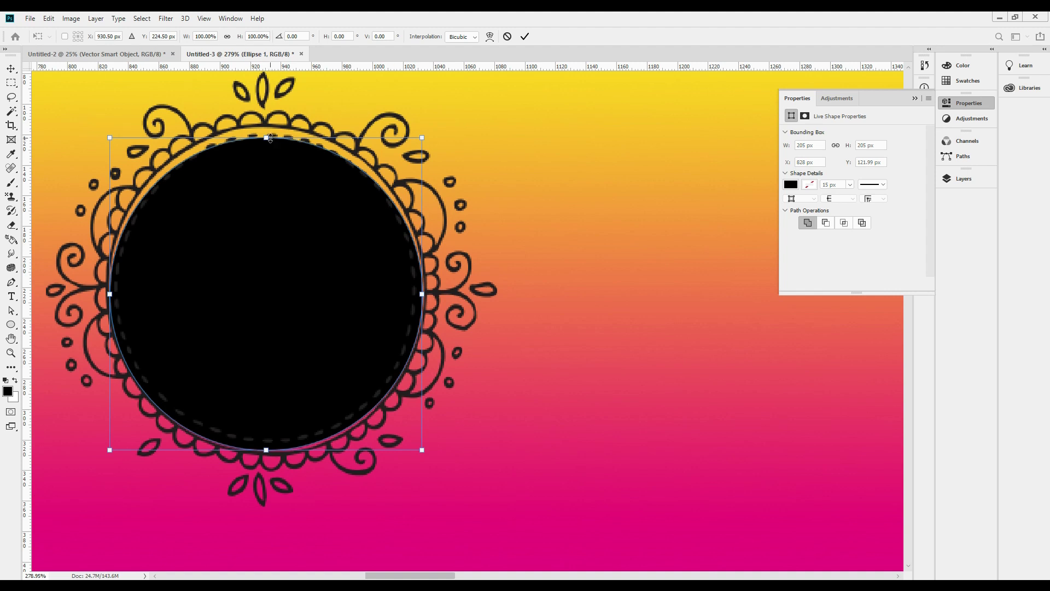
left_click_drag(266, 129, 266, 130)
key("Return")
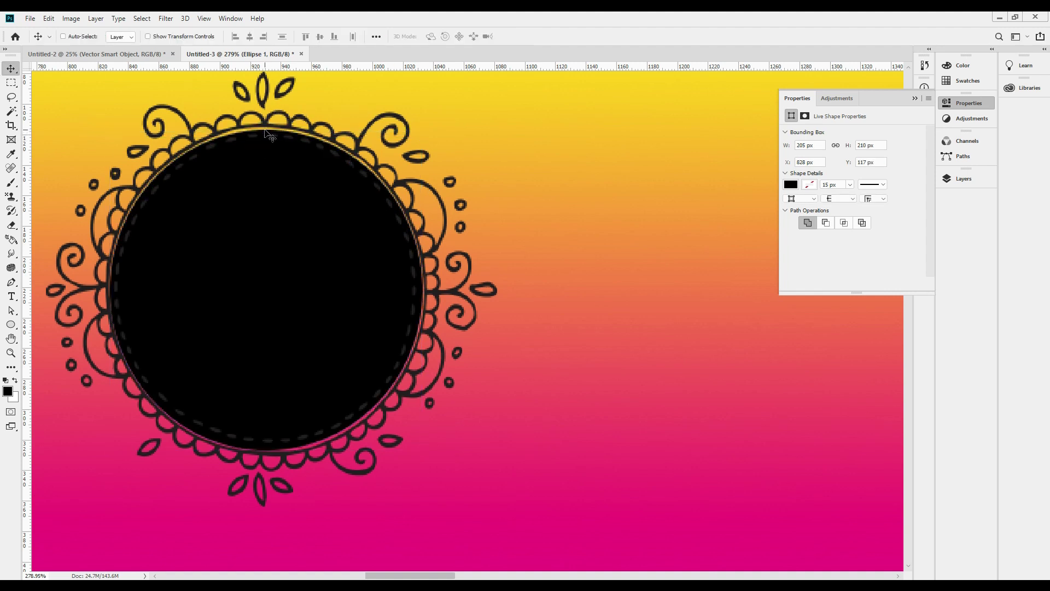
- Shrink the ellipse to about 190 × 195 px inside the dashed ring and fill it with white
key("ctrl+t")
left_click_drag(424, 130, 413, 134)
left_click_drag(411, 134, 410, 143)
key("Return")
key("ctrl+t")
key("Return")
key("ctrl+minus")
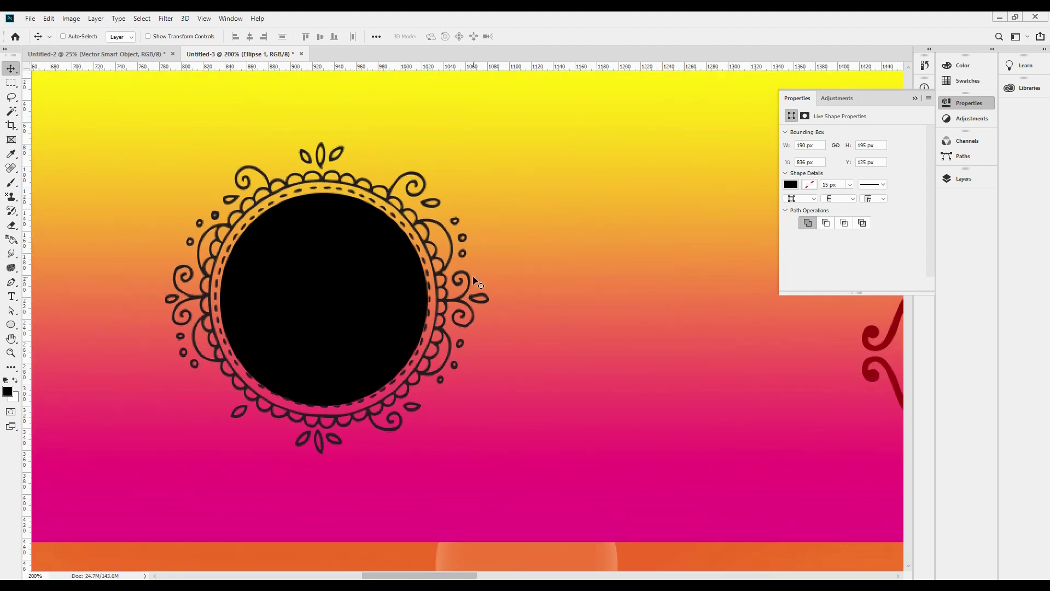
key("ctrl+BackSpace")
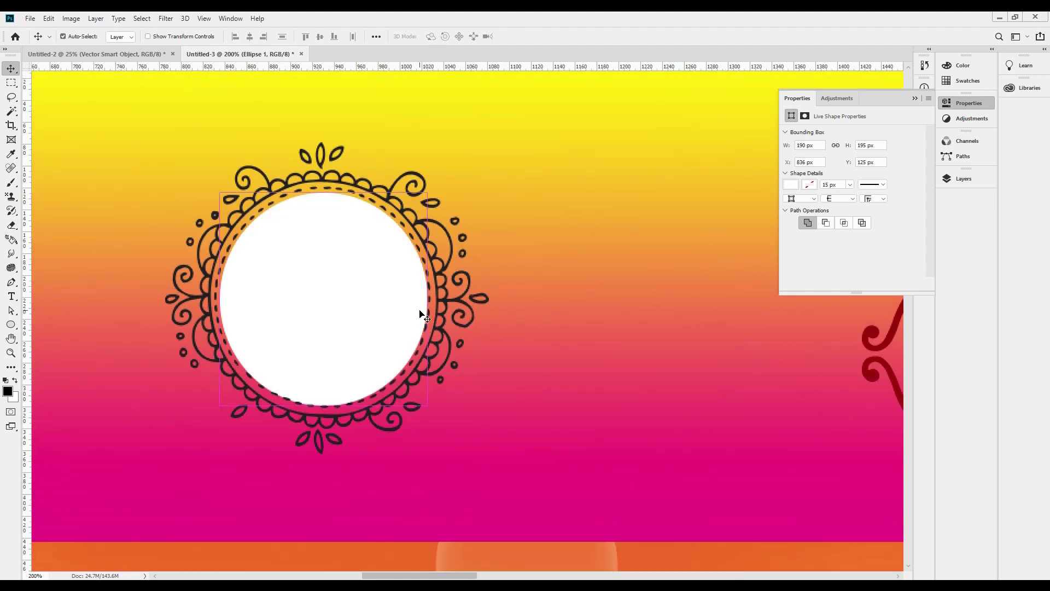
- Switch to Firefox and search Google Images for "indian sweets"
key("ctrl+0")
key("super")
type("fire")
key("Return")
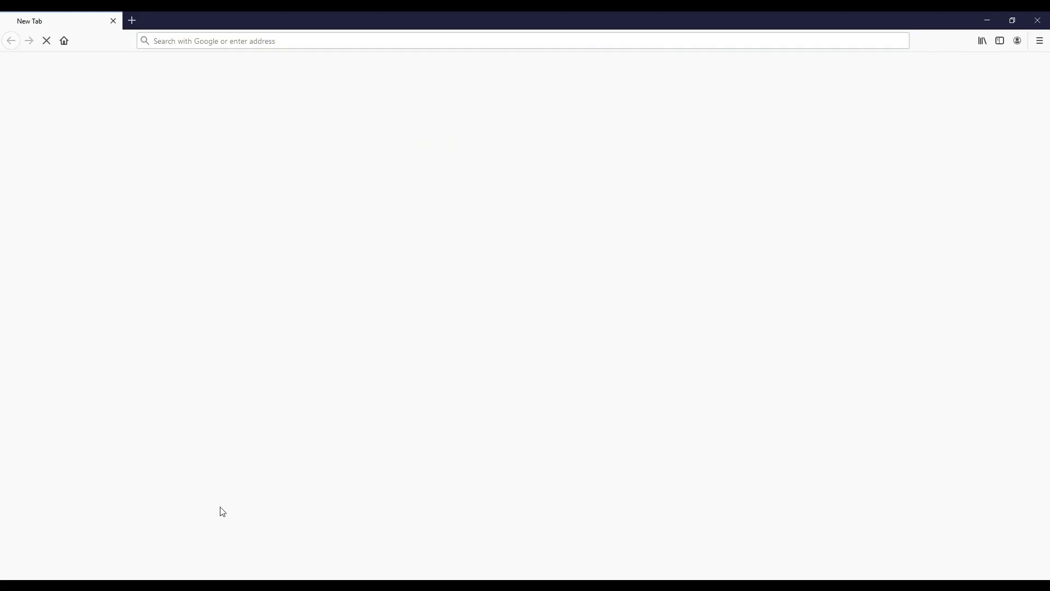
type("i")
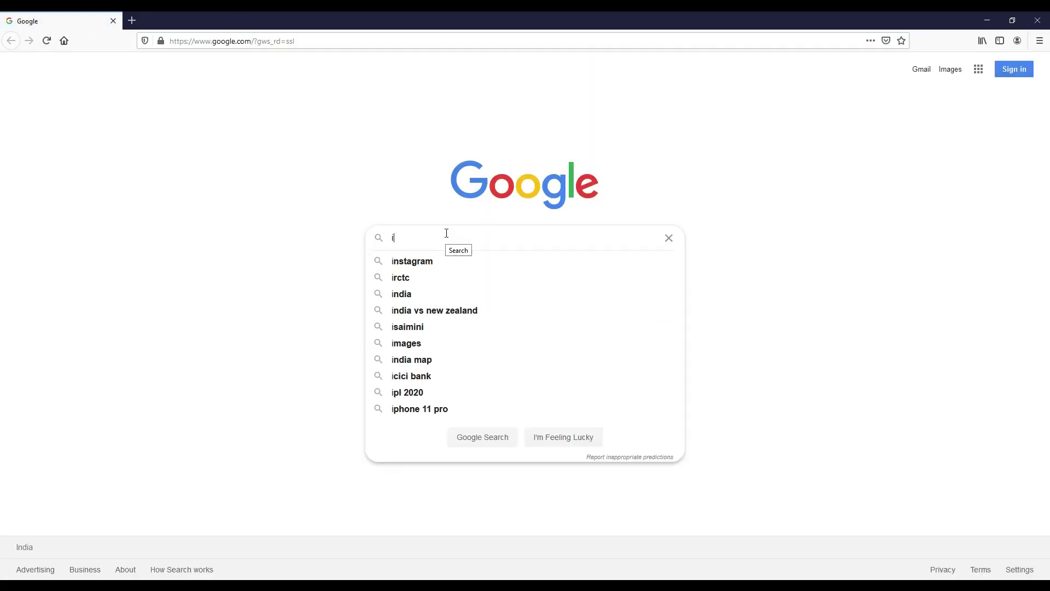
type("ndian sweets")
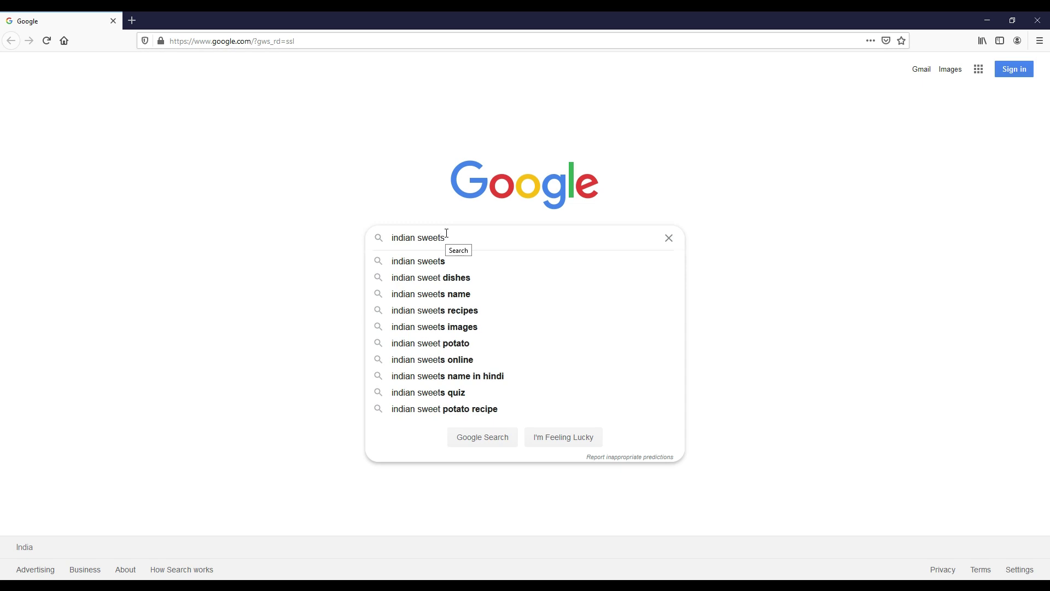
key("Return")
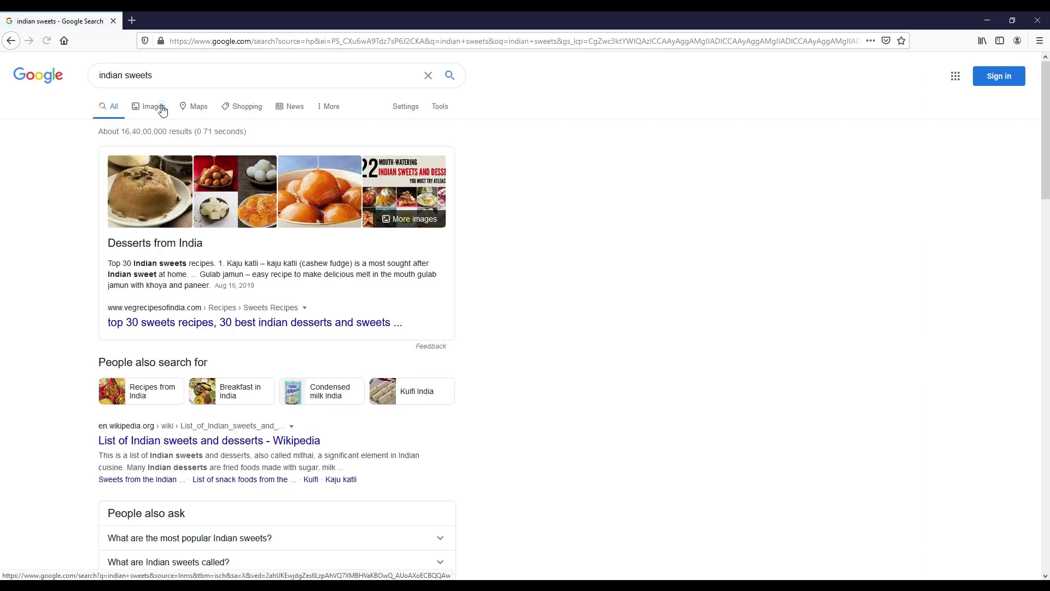
left_click(159, 108)
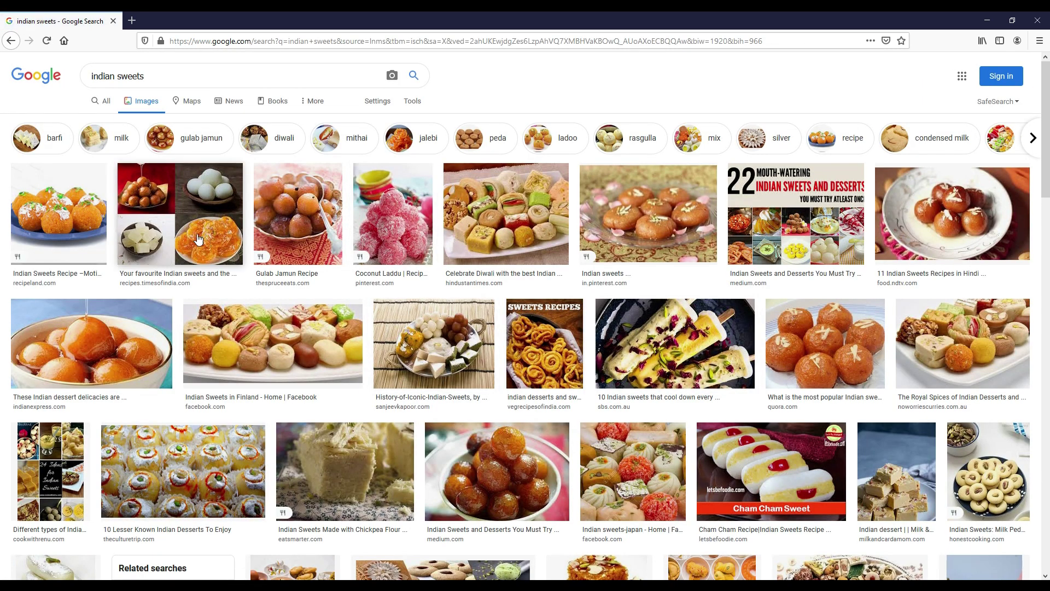
- Copy the full-size Motichoor Laddoo picture from the image results and return to Photoshop
left_click(58, 219)
right_click(818, 216)
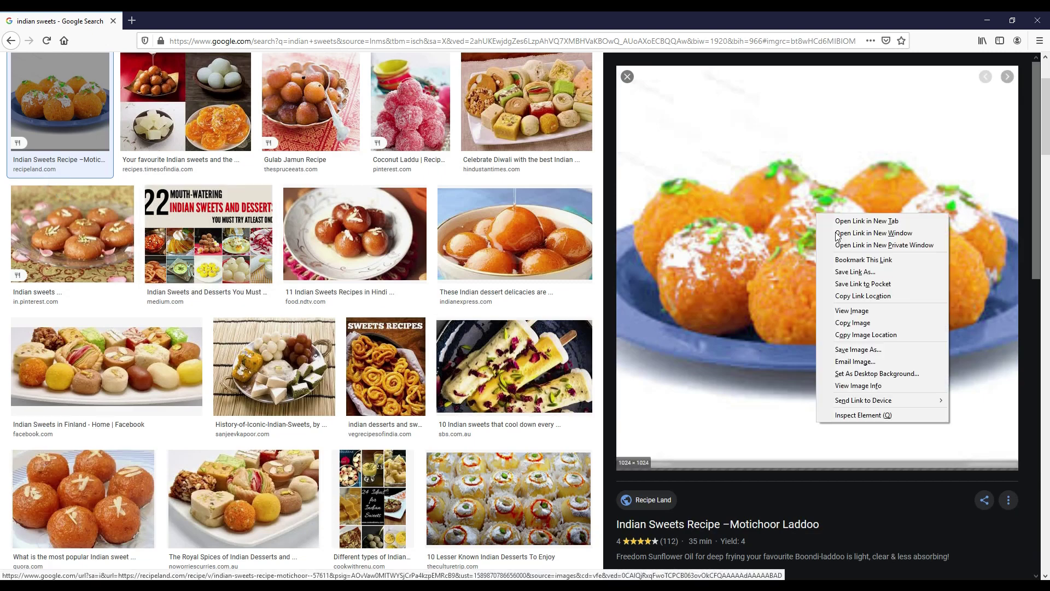
left_click(853, 323)
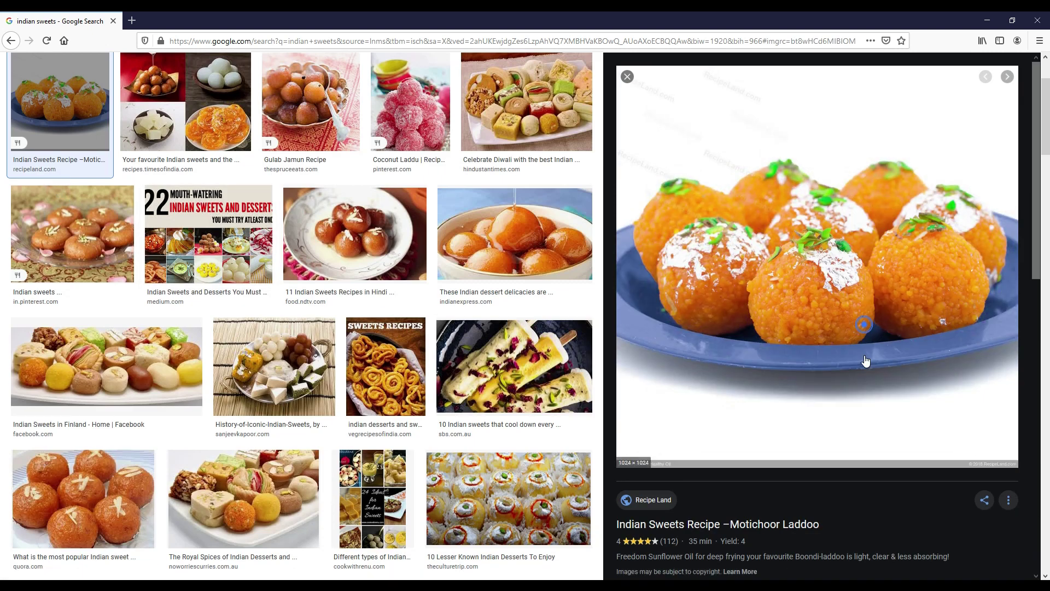
right_click(852, 246)
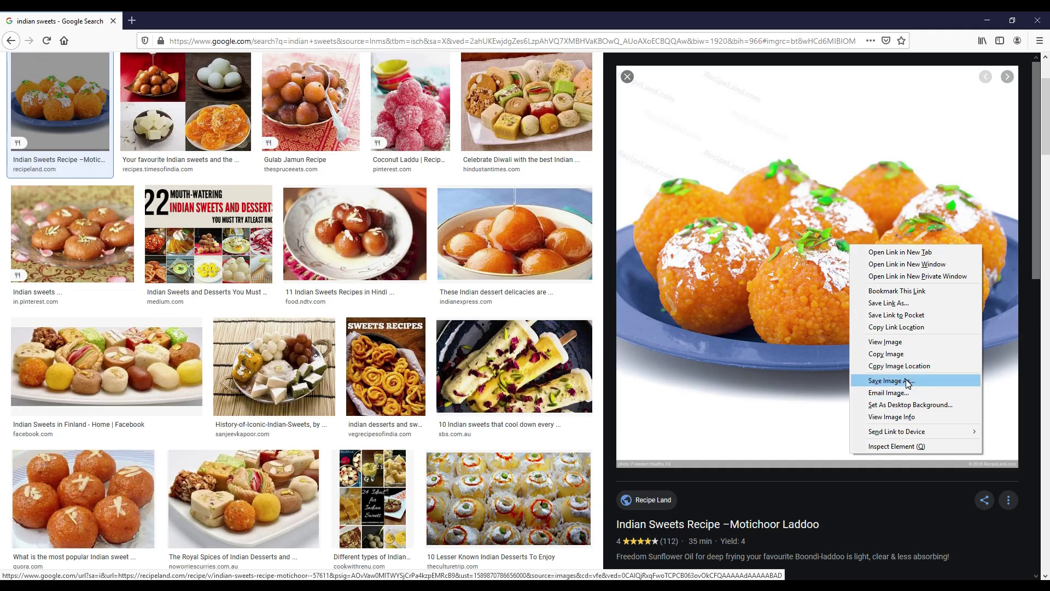
left_click(899, 354)
left_click(82, 585)
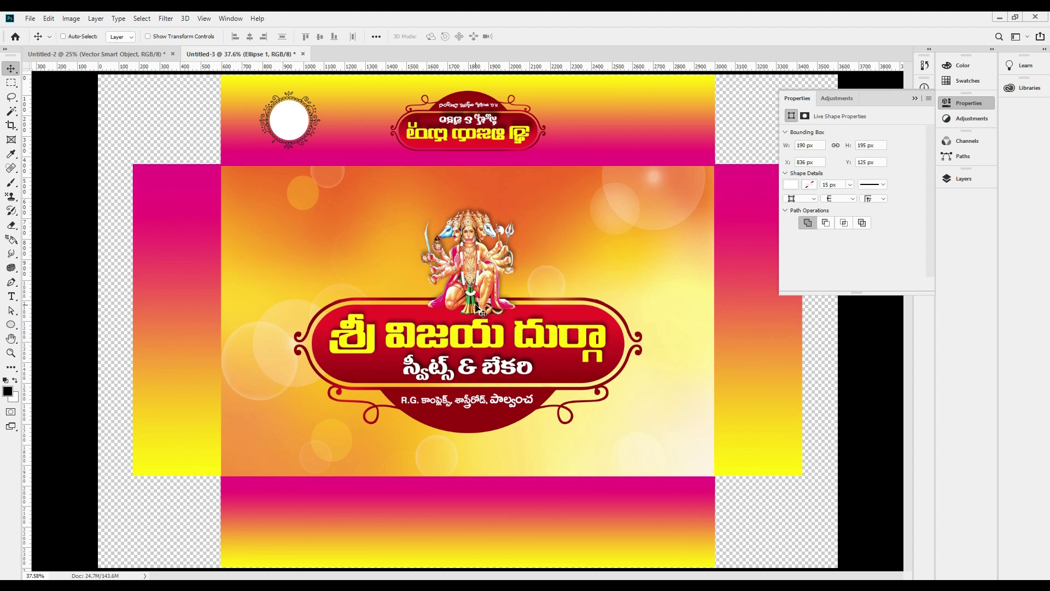
key("alt+Tab")
right_click(778, 189)
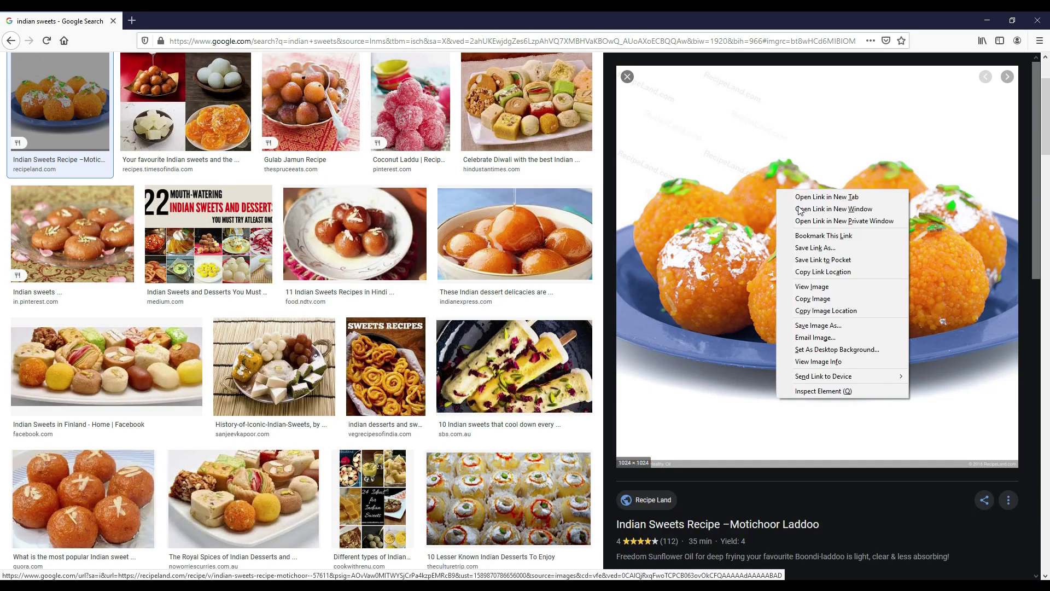
left_click(838, 301)
key("alt+Tab")
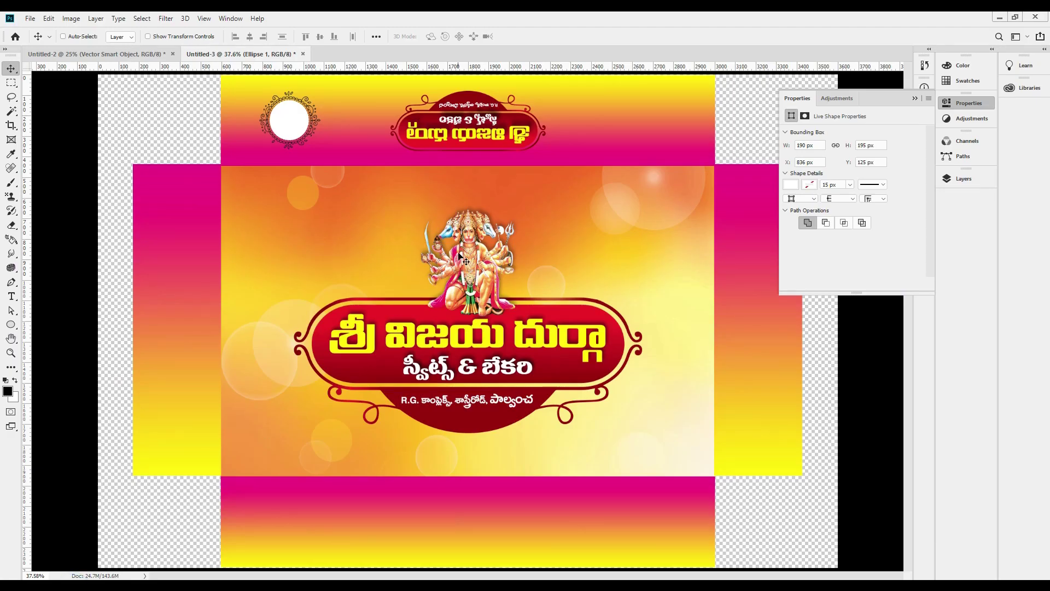
- Paste the copied laddoo photo above the white ellipse and clip it to that ellipse
mouse_move(290, 117)
left_mouse_down()
mouse_move(306, 126)
mouse_move(293, 116)
left_mouse_up()
scroll(301, 110, "up", 8)
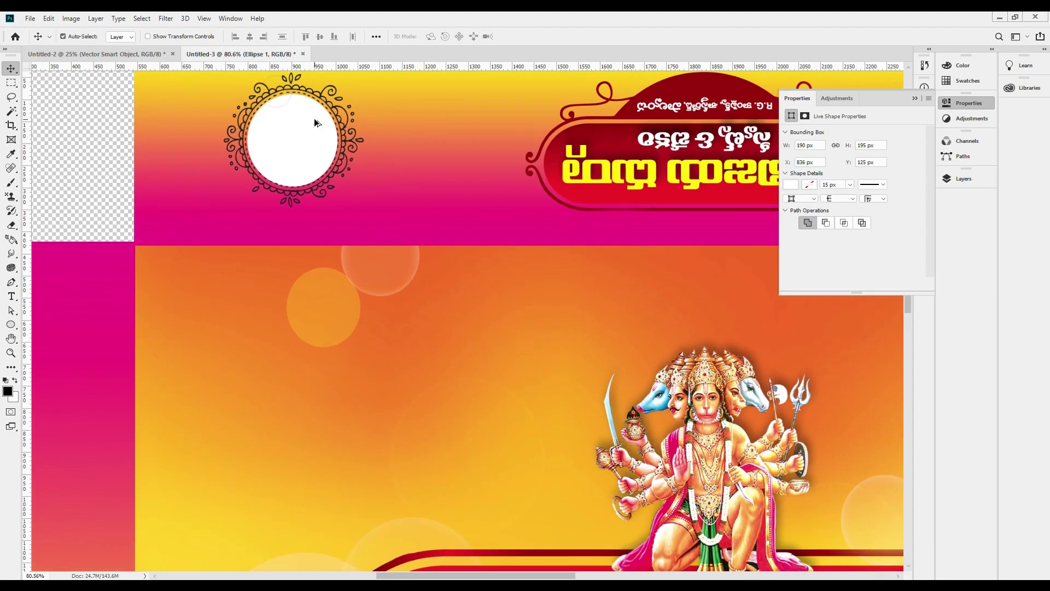
key("F7")
key("ctrl+v")
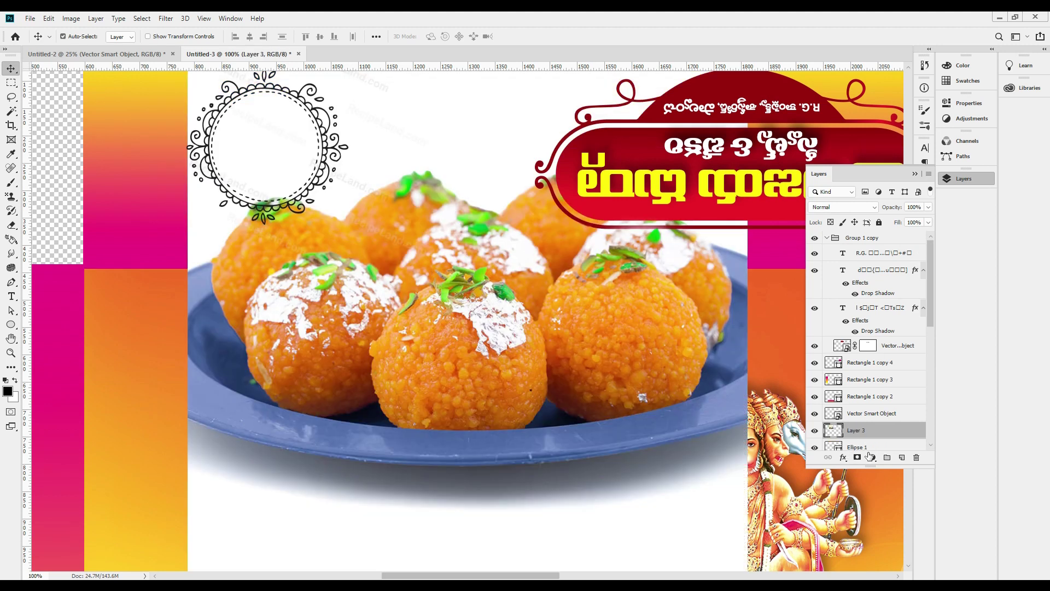
left_click(892, 436, "alt")
- Scale the laddoo photo to 20.31% and position it at X 936 px, Y 216 px inside the circular badge
key("ctrl+minus")
key("ctrl+minus")
key("ctrl+t")
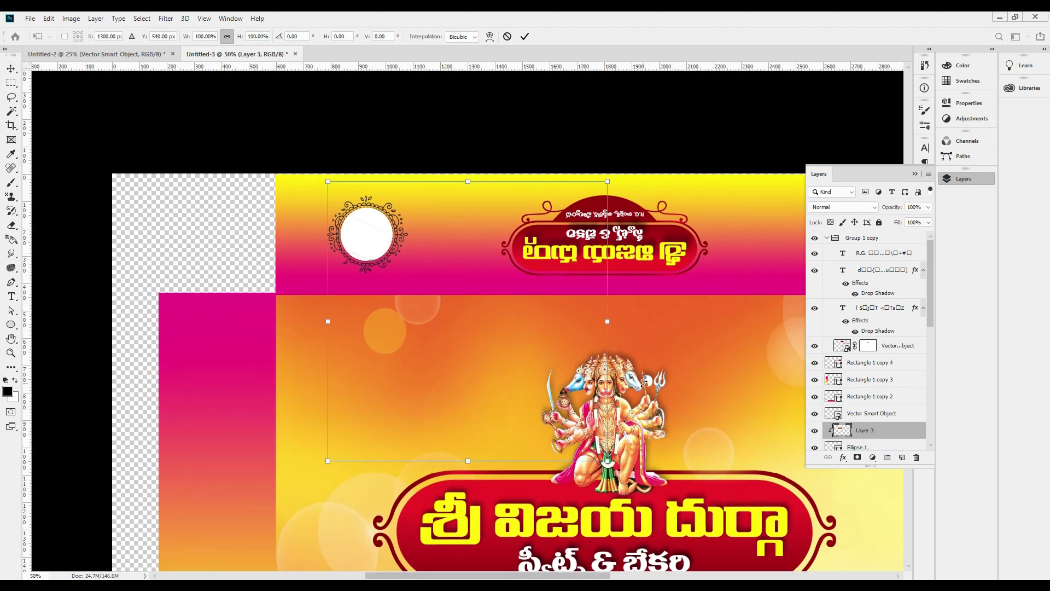
left_click_drag(608, 321, 379, 247)
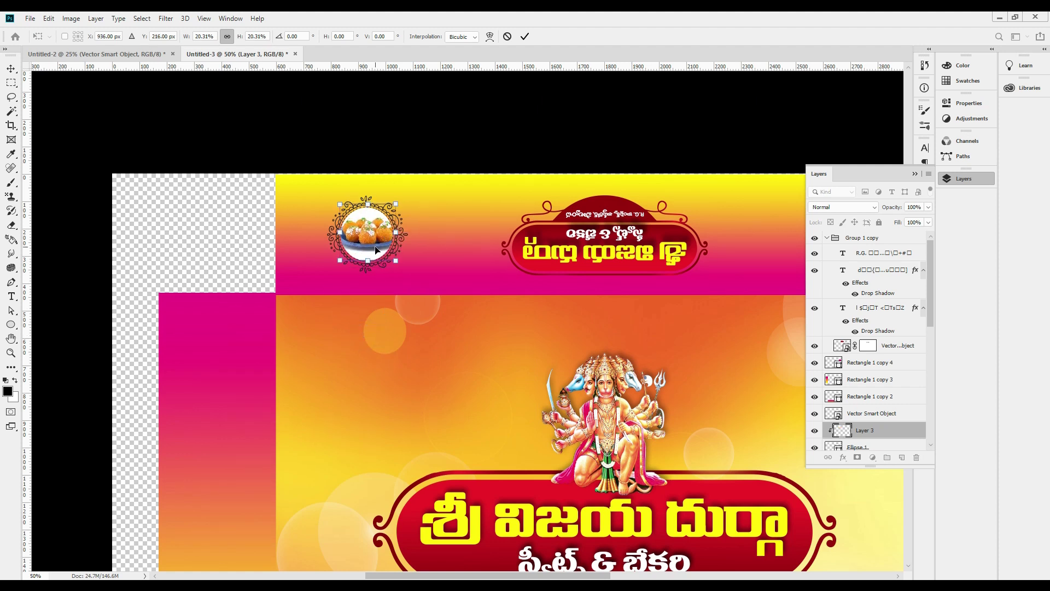
key("Return")
- Enlarge the laddoo photo slightly so the sweets and plate fill the white circle
key("ctrl+plus")
key("ctrl+plus")
key("ctrl+t")
left_click_drag(326, 147, 293, 160)
key("Return")
scroll(304, 143, "up", 3)
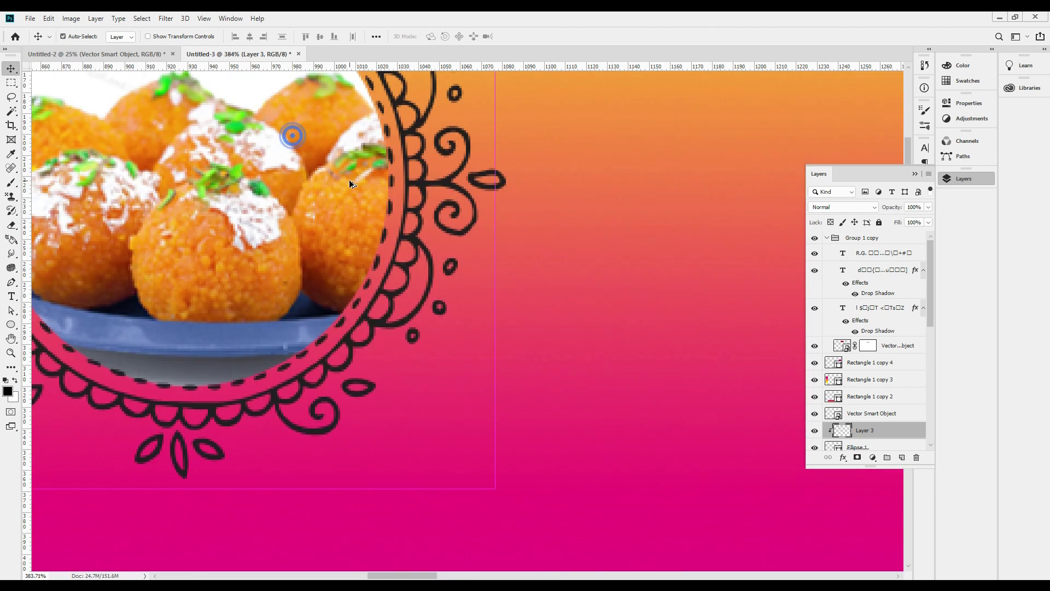
key("ctrl+1")
- Nudge the ornamental frame around the photo and apply a white Color Overlay to it
left_click_drag(395, 201, 396, 199)
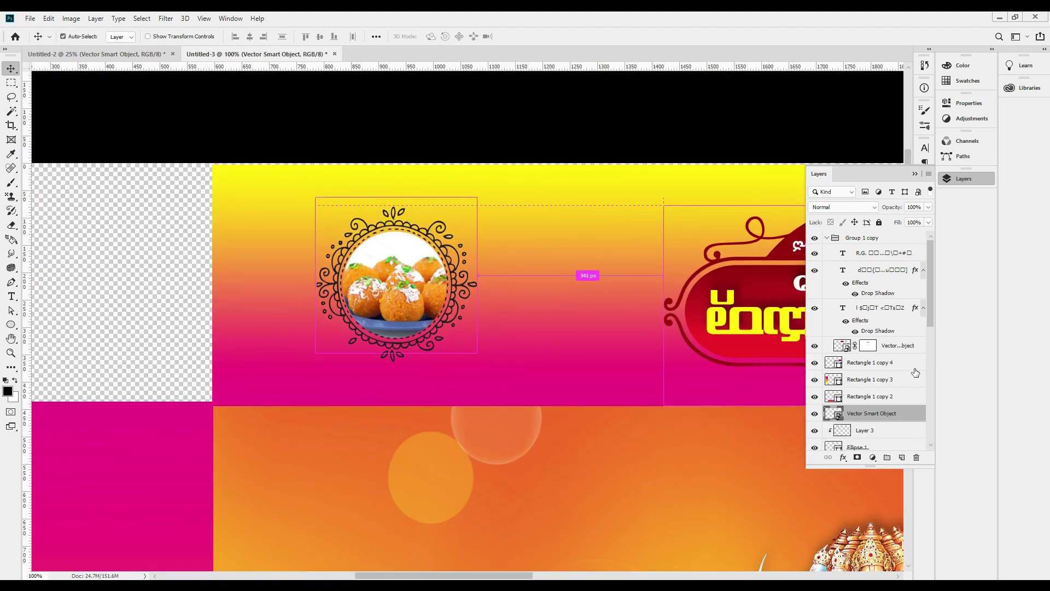
left_click(843, 457)
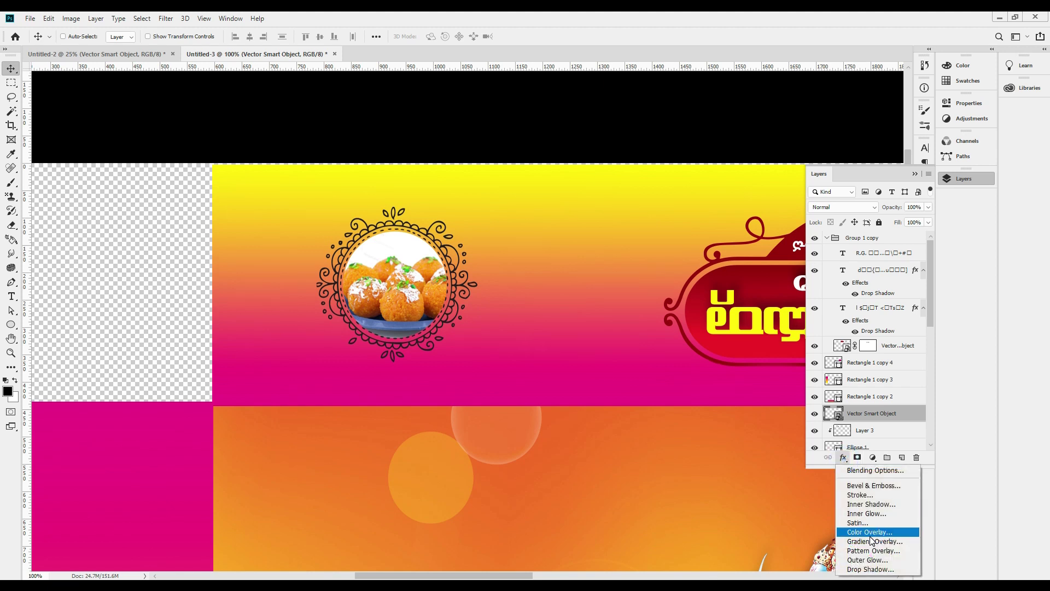
left_click(870, 533)
left_click(877, 154)
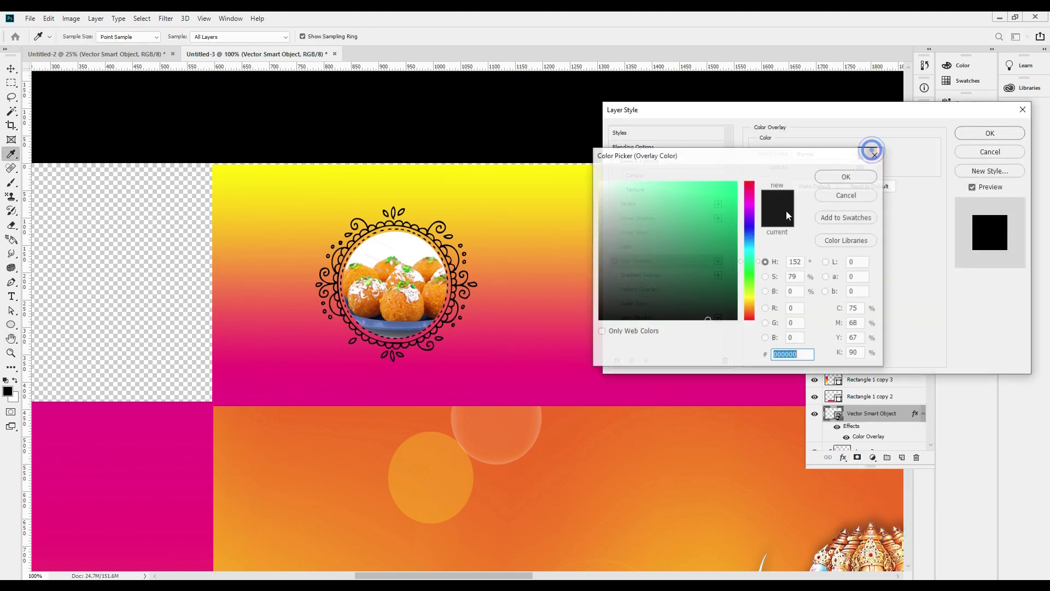
left_click(639, 232)
key("Return")
key("Return")
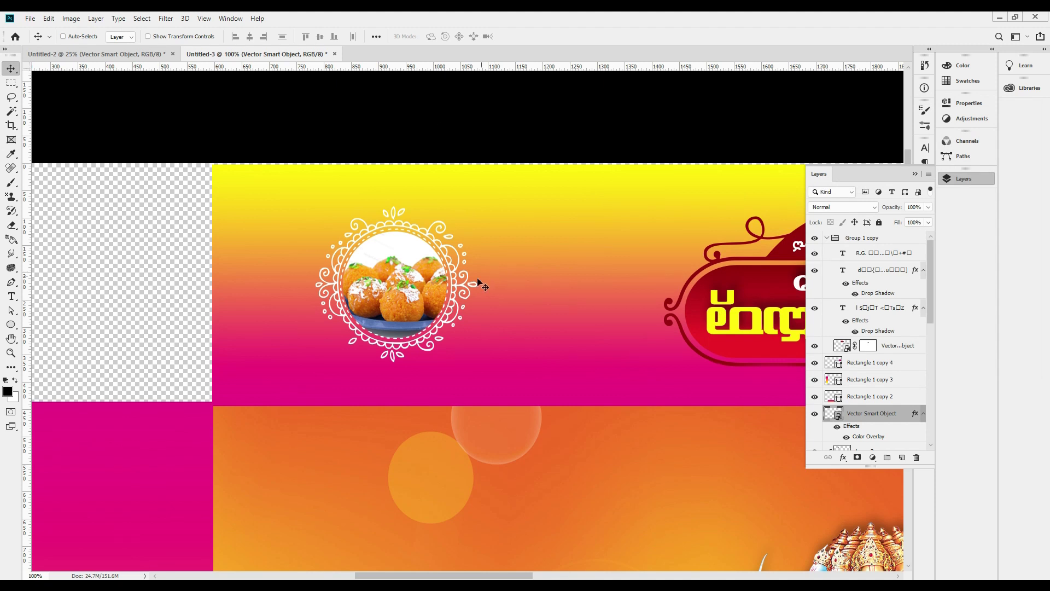
- Select the badge's white ellipse, laddoo photo and ornamental frame together and group them
right_click(400, 272)
left_click(416, 278)
left_click_drag(409, 248, 391, 235)
right_click(425, 266)
left_click(438, 281, "shift")
key("ctrl+z")
right_click(447, 226)
left_click(416, 252)
scroll(389, 216, "up", 4)
left_click_drag(409, 313, 453, 314)
key("ctrl+z")
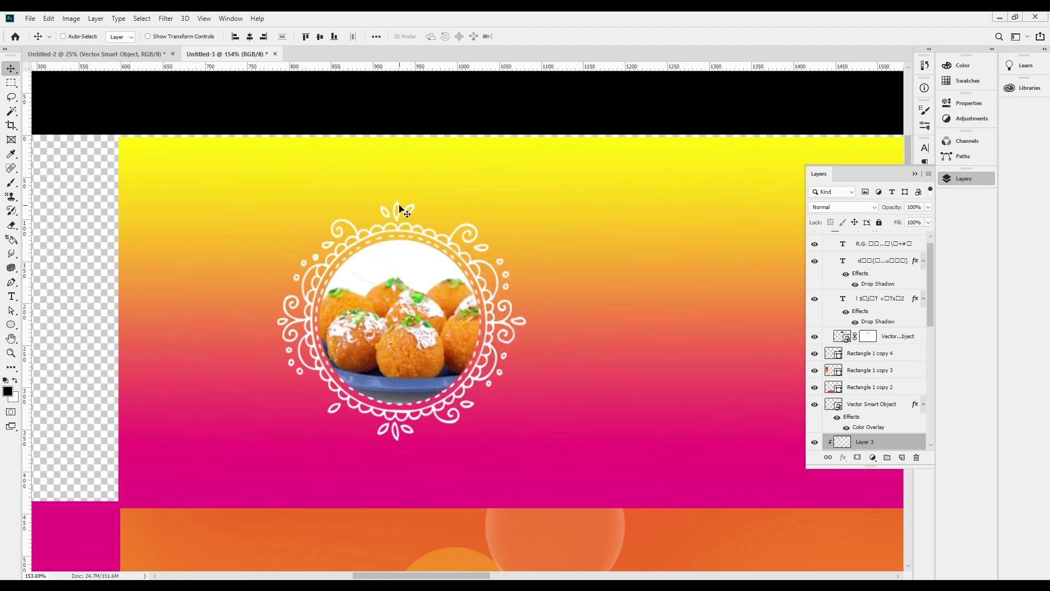
right_click(397, 203)
left_click(406, 209, "shift")
left_click_drag(405, 210, 429, 215)
key("ctrl+z")
key("ctrl+g")
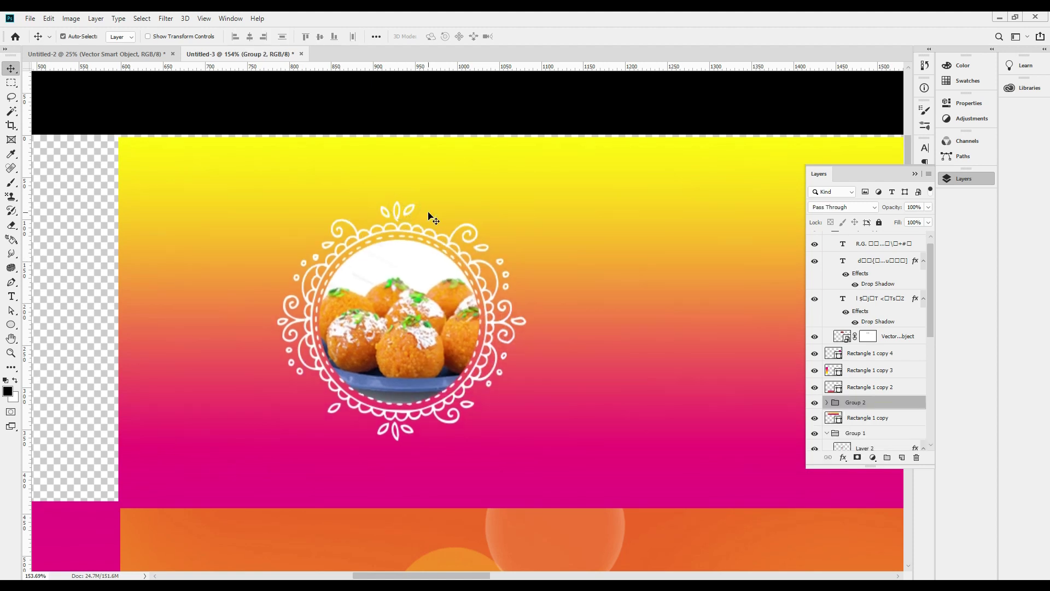
- Rotate the badge group on the top flap by 180°
key("ctrl+minus")
key("ctrl+minus")
key("ctrl+minus")
key("ctrl+minus")
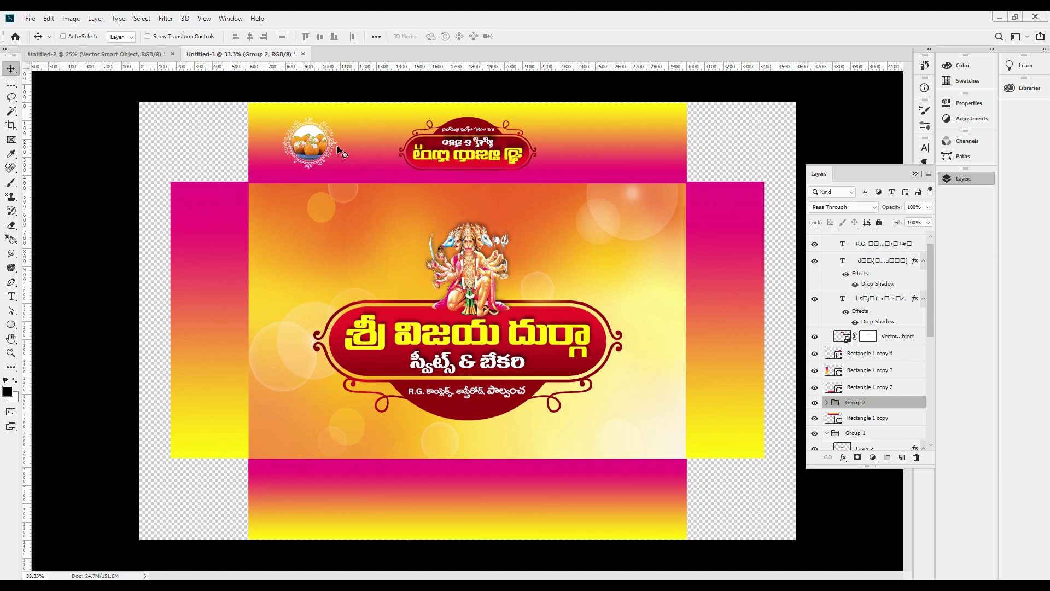
right_click(337, 146)
left_click(372, 150)
key("ctrl+t")
right_click(343, 147)
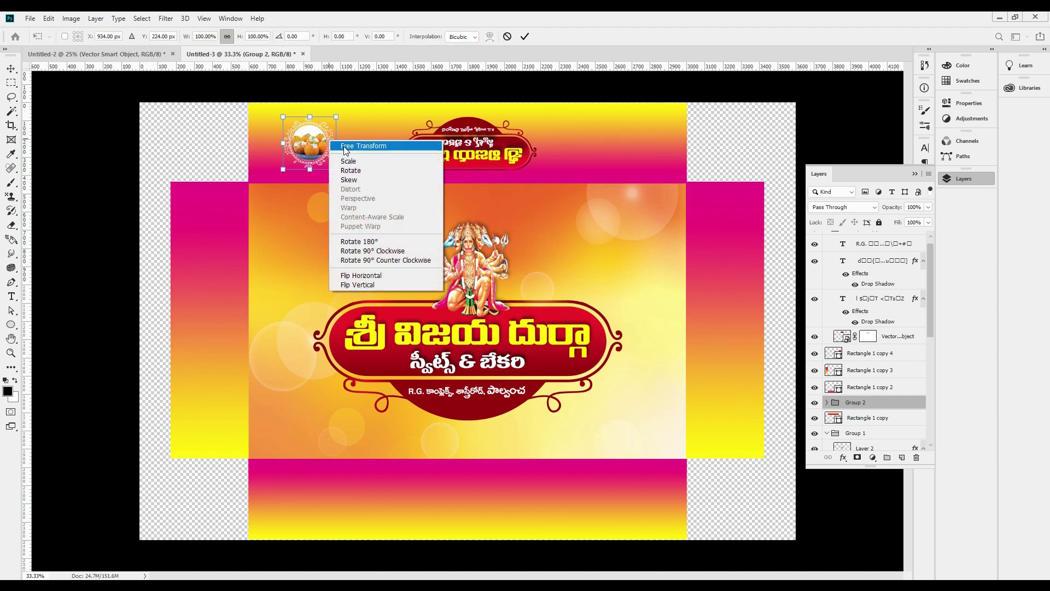
left_click(390, 241)
key("Return")
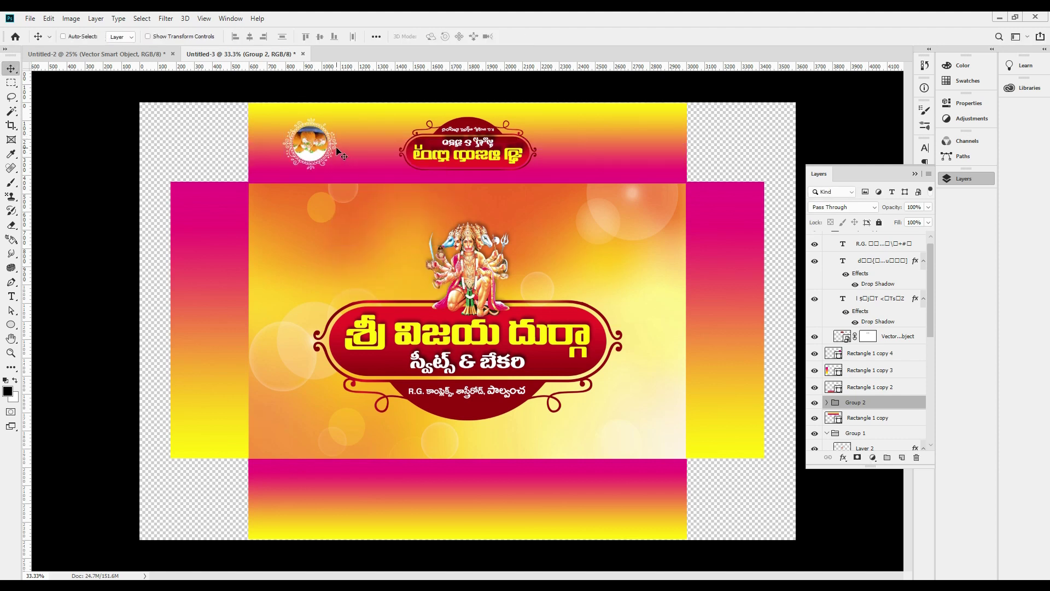
- Duplicate the rotated badge to the opposite end of the top flap and select the rotated title group
left_click_drag(323, 140, 638, 185)
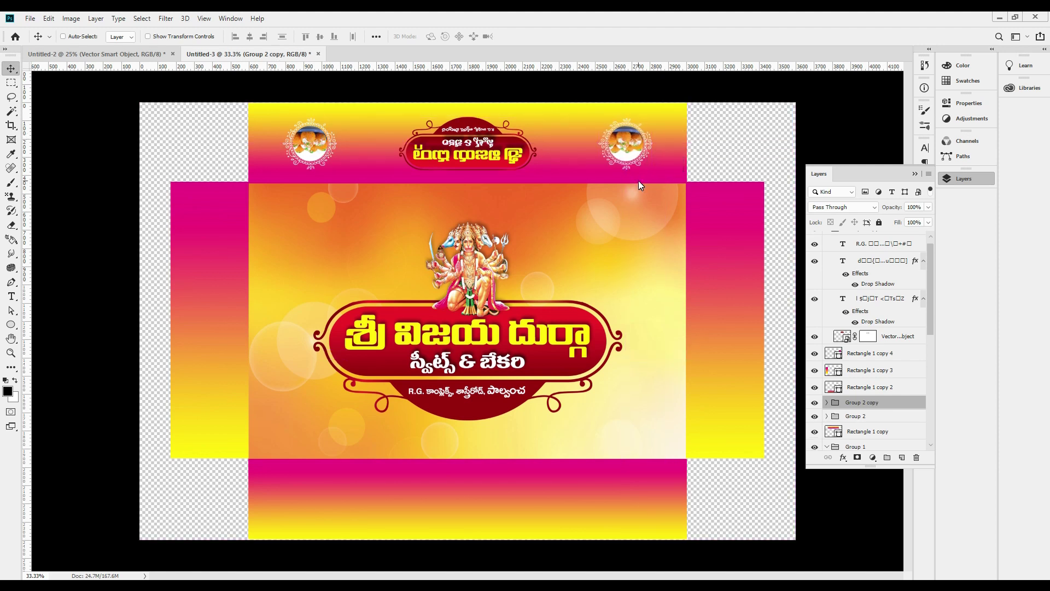
right_click(485, 153)
left_click(523, 157)
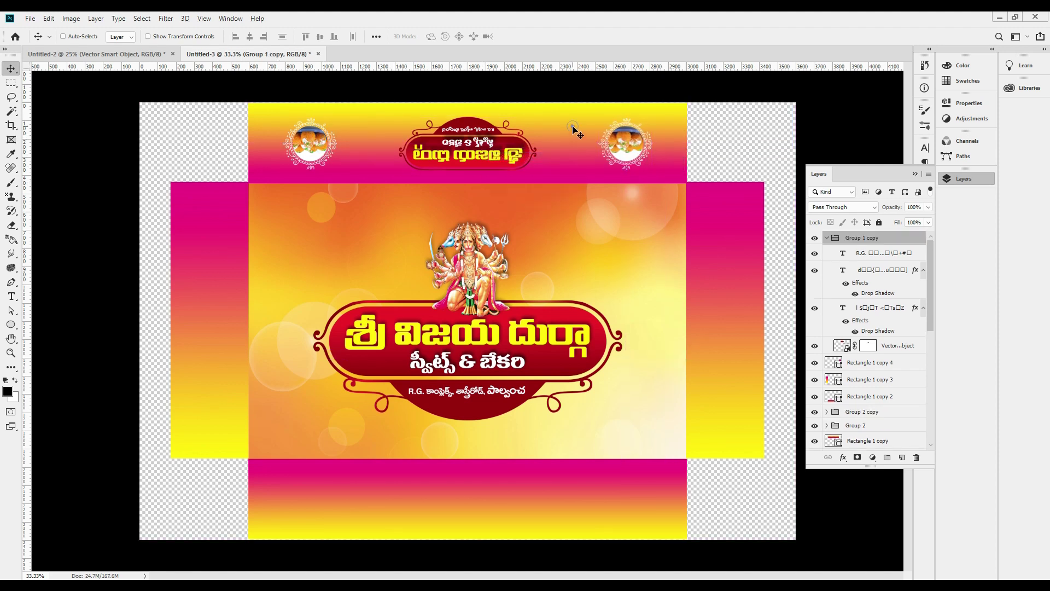
scroll(490, 126, "up", 1, "alt")
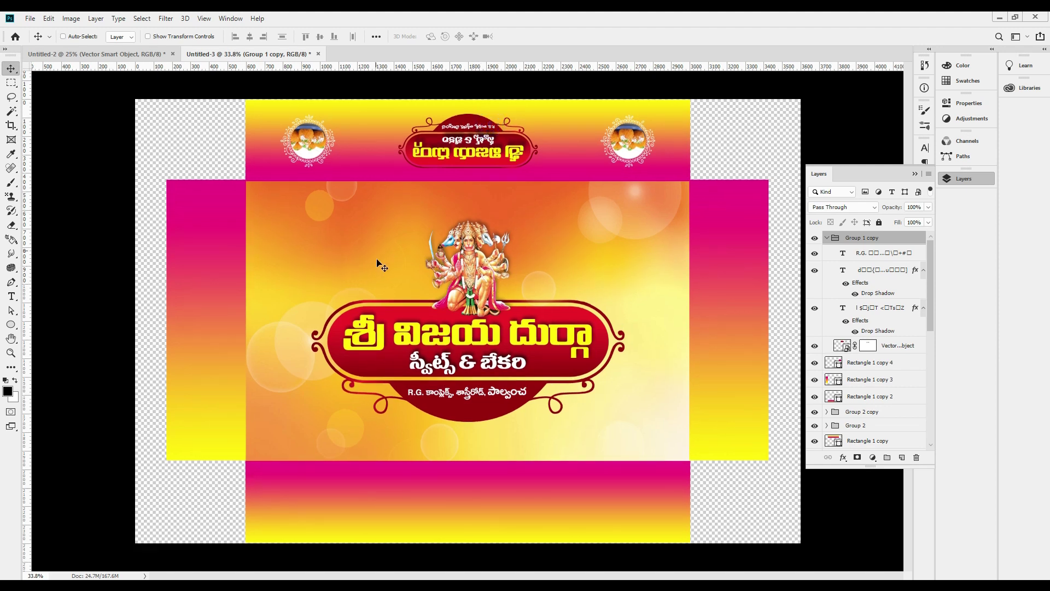
- Choose the spoked wheel from the preset shapes for the Custom Shape tool
left_click(11, 325)
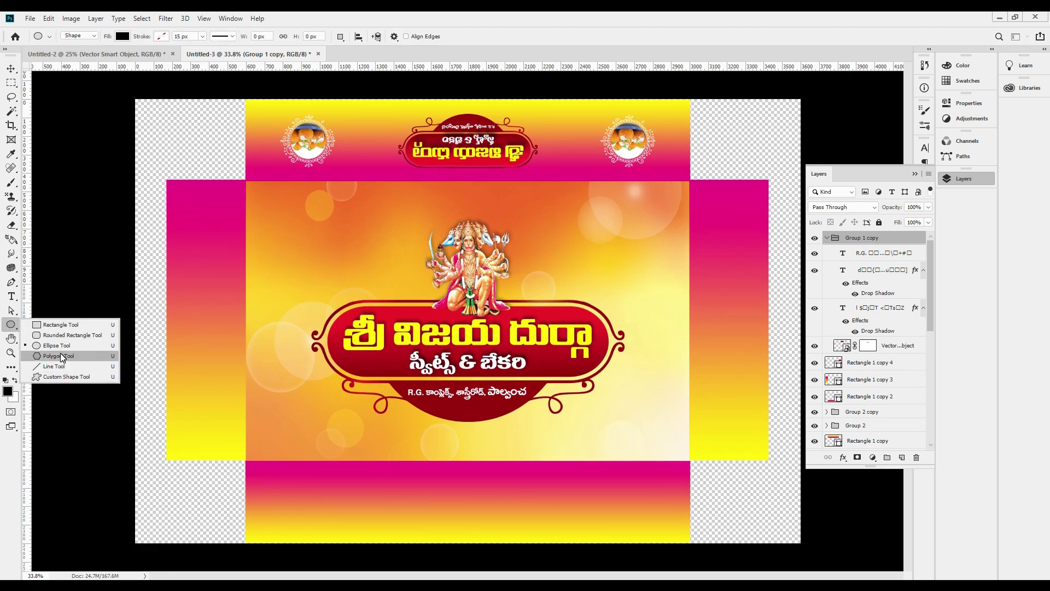
left_click(65, 376)
left_click(446, 37)
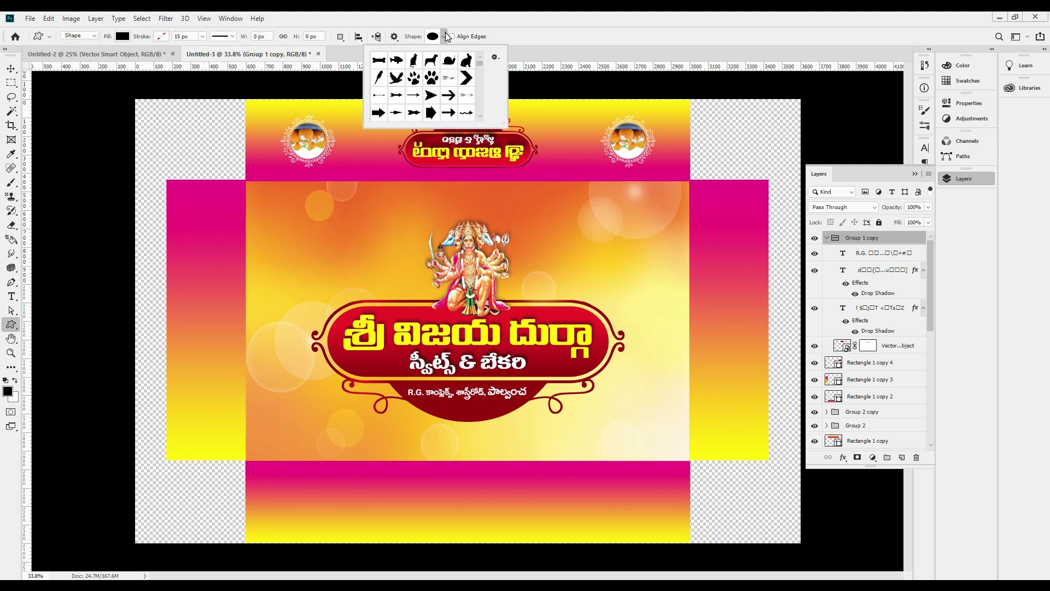
scroll(453, 93, "down", 5)
scroll(454, 94, "down", 6)
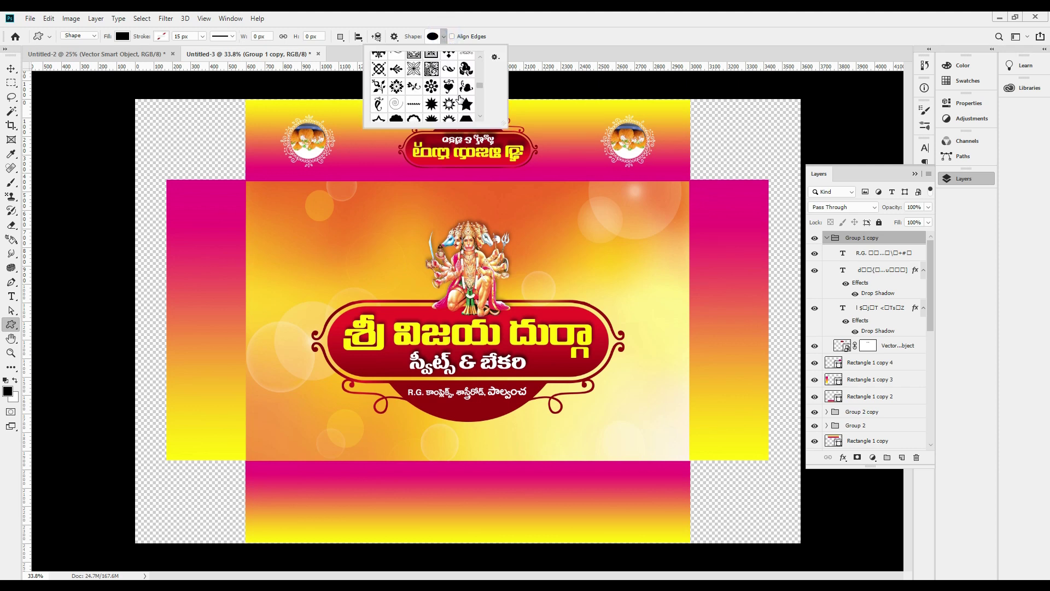
left_click(619, 250)
left_click(556, 238)
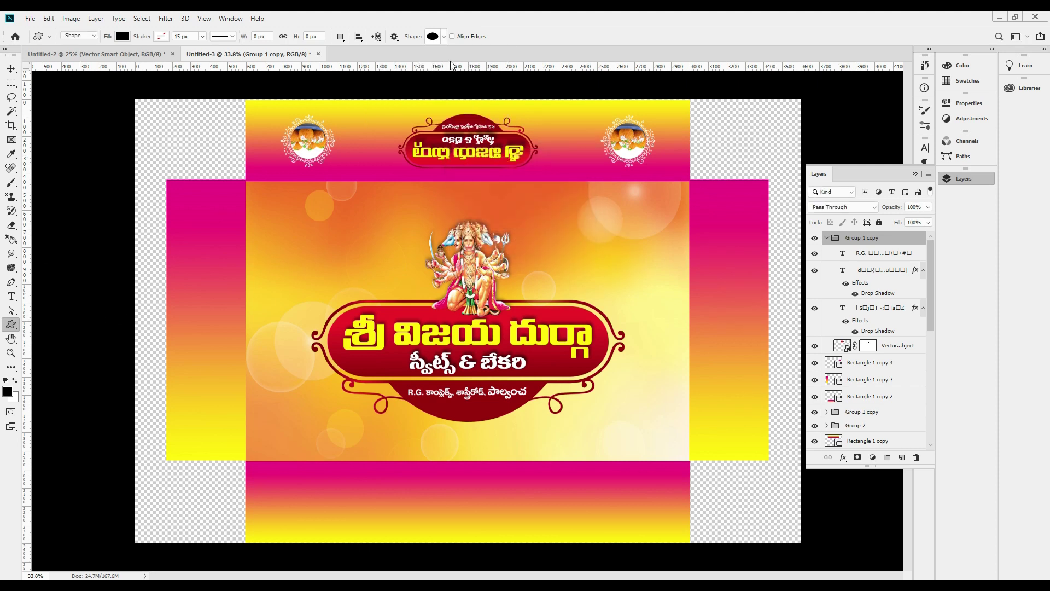
left_click(444, 38)
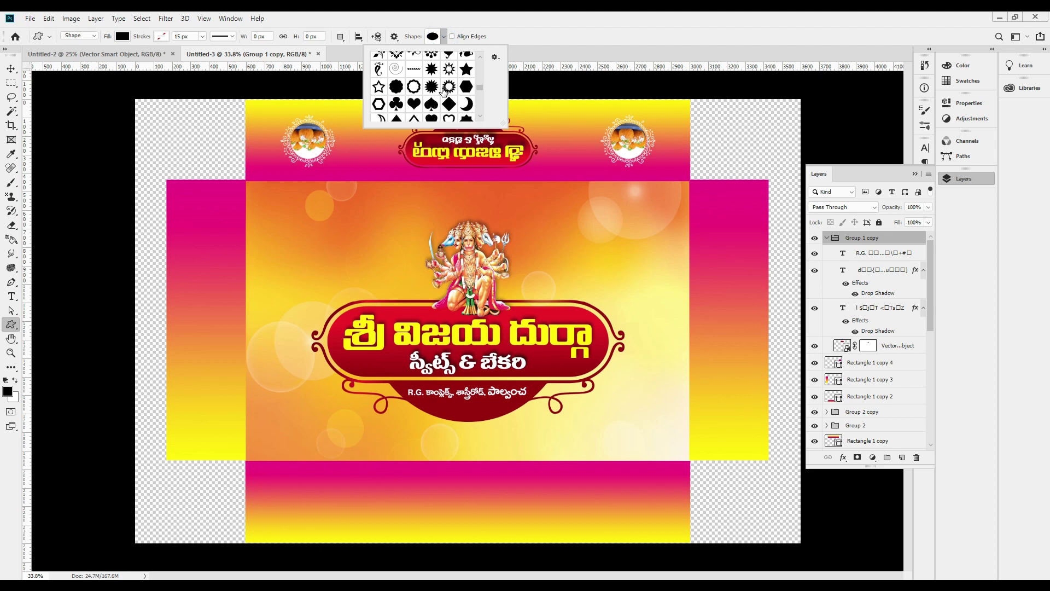
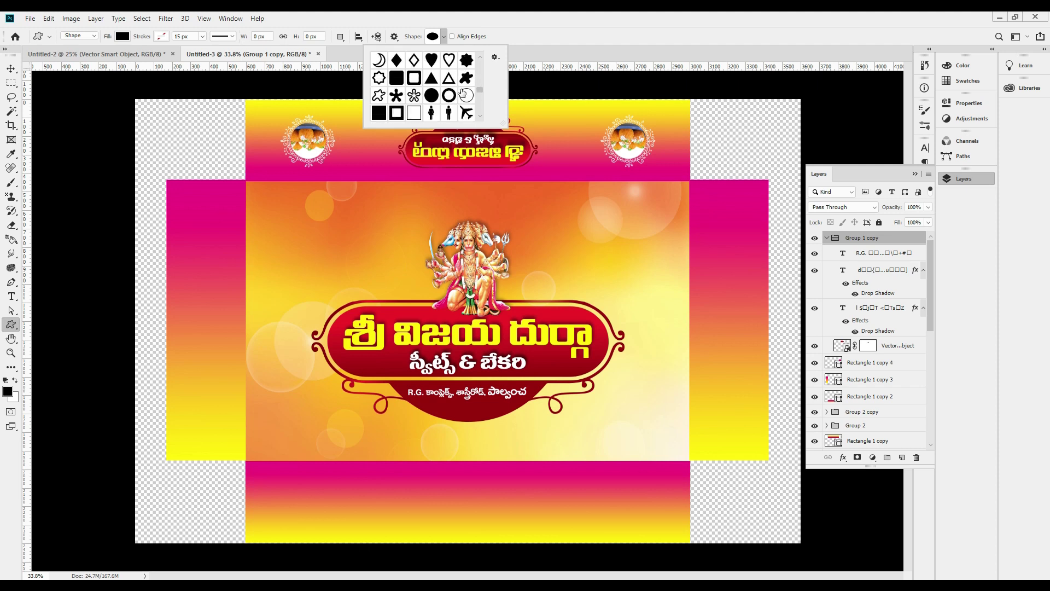
scroll(461, 91, "down", 5)
scroll(463, 91, "down", 8)
scroll(462, 93, "down", 10)
scroll(465, 92, "down", 8)
scroll(463, 93, "up", 8)
scroll(462, 93, "up", 1)
left_click(379, 87)
- Draw a black spoked wheel on the central panel and centre it horizontally over the deity image
left_click_drag(340, 236, 546, 393)
key("v")
left_click_drag(440, 307, 486, 266)
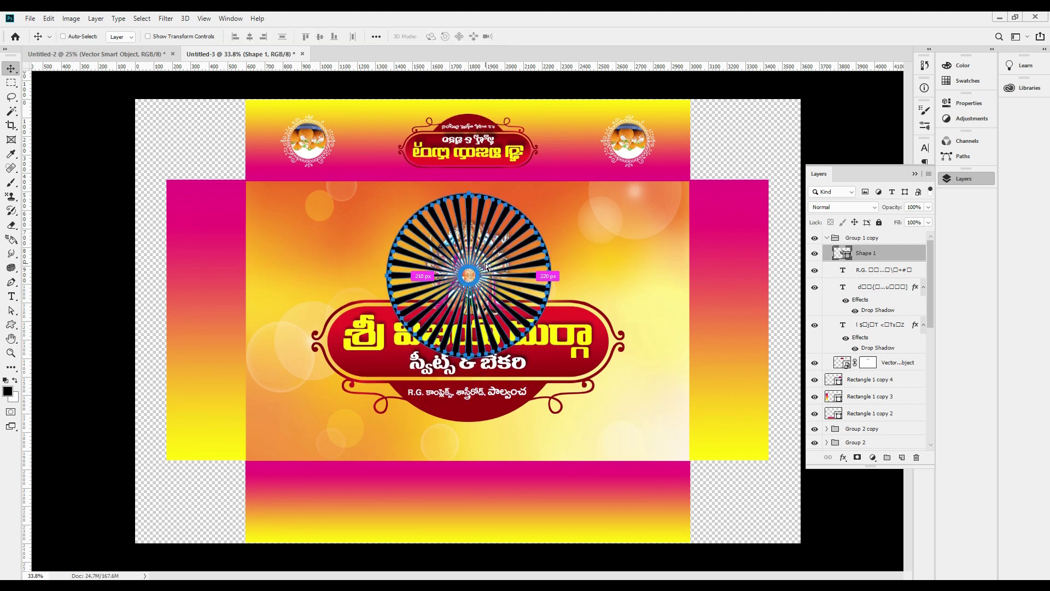
- Send the black wheel down the layer stack behind the deity and title, just over the central panel's bokeh background
key("ctrl+bracketleft")
key("ctrl+bracketleft")
key("ctrl+bracketleft")
key("ctrl+bracketleft")
key("ctrl+bracketleft")
key("ctrl+bracketleft")
key("ctrl+bracketleft")
key("ctrl+bracketleft")
key("ctrl+bracketleft")
key("ctrl+bracketright")
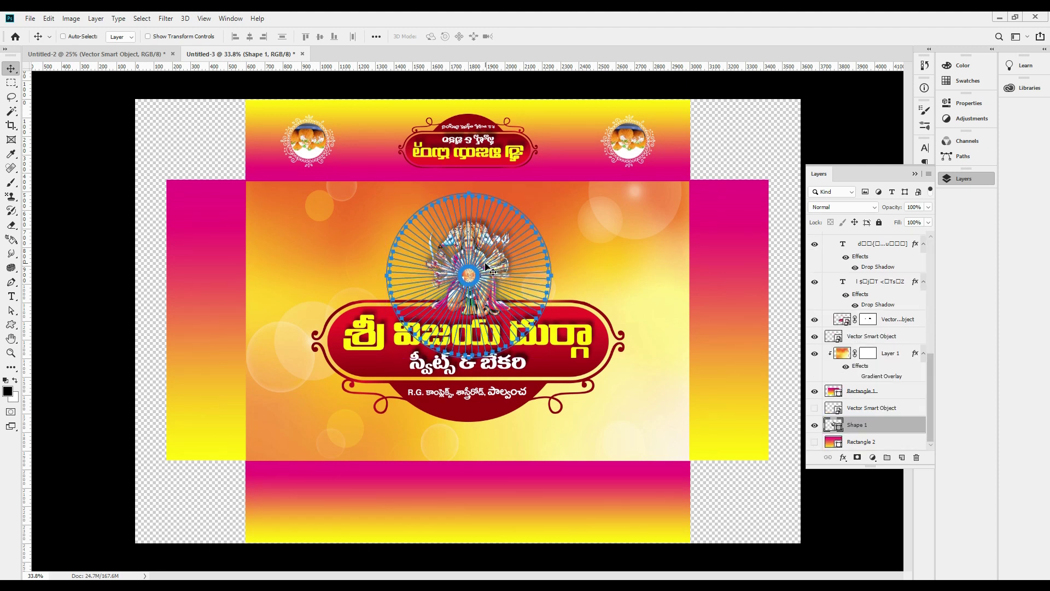
key("ctrl+bracketright")
key("ctrl+bracketright")
key("ctrl+bracketright")
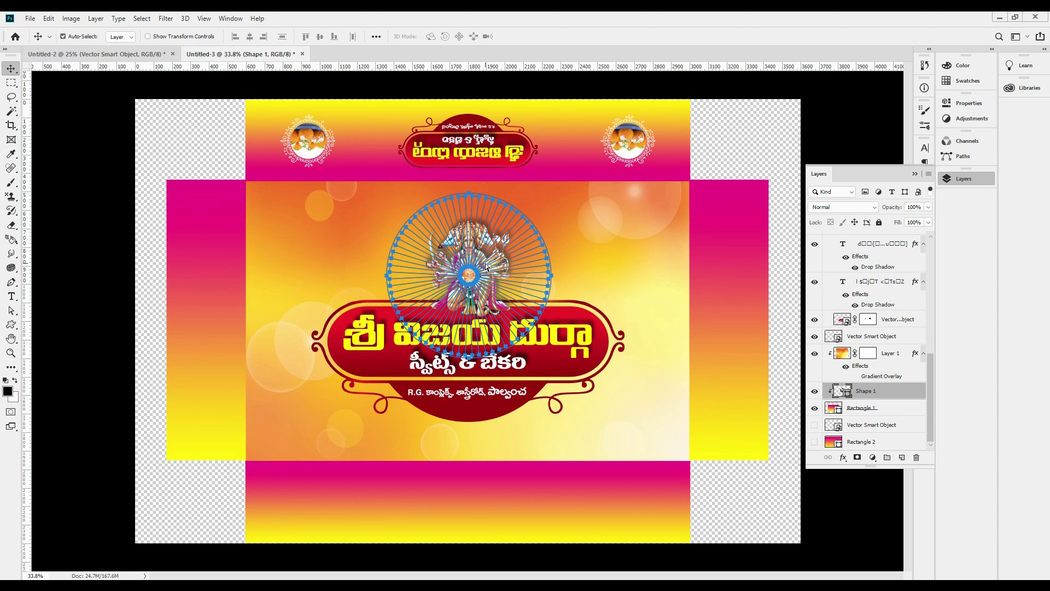
- Set the wheel's opacity to 20% and fill it with white
key("2")
key("ctrl+BackSpace")
key("alt+BackSpace")
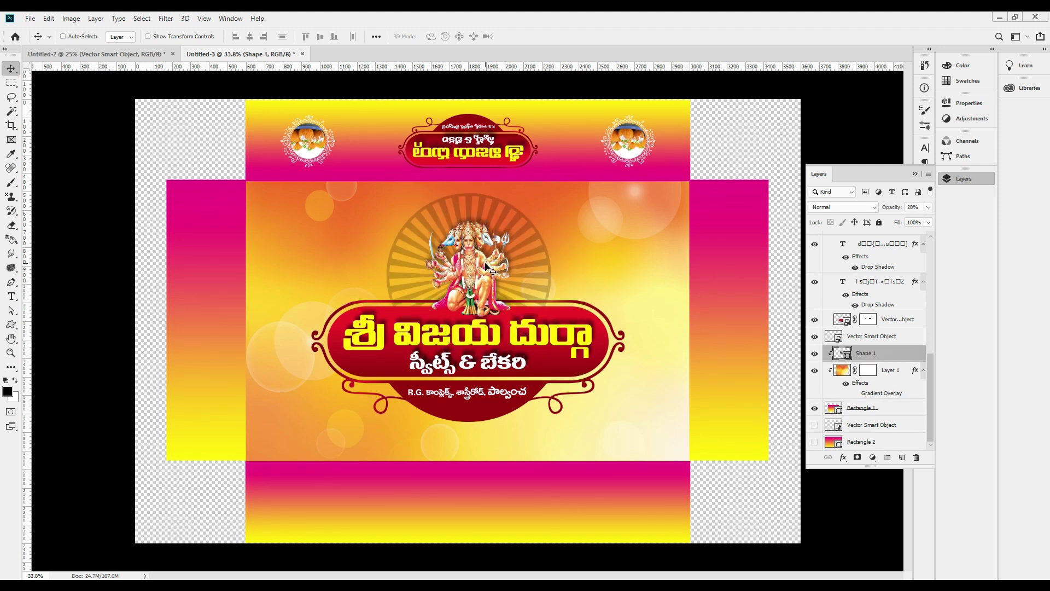
key("ctrl+BackSpace")
left_click(601, 238, "ctrl")
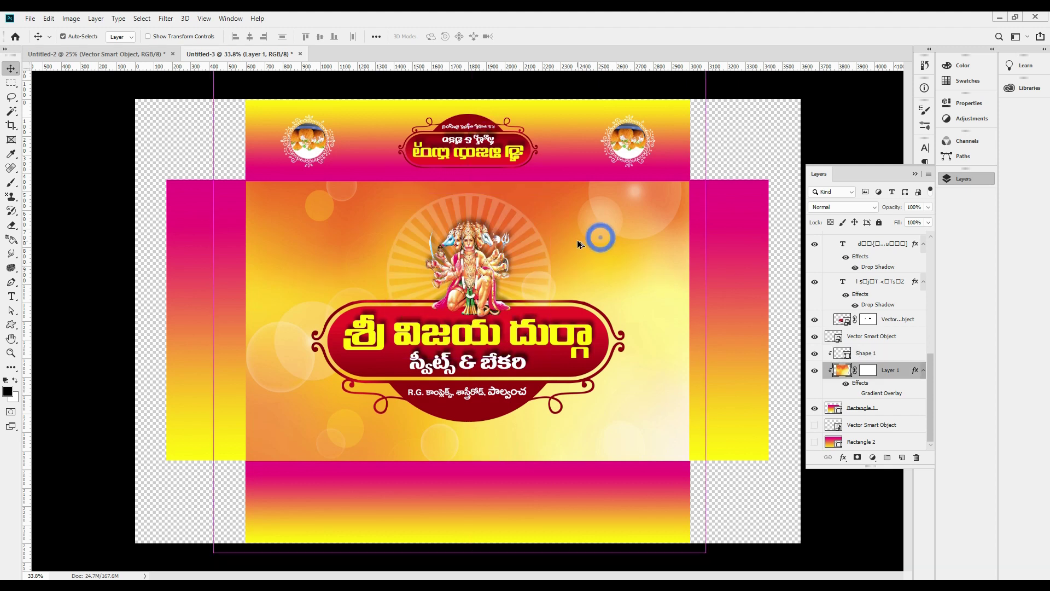
- Add a layer mask to the white wheel behind the deity
key("ctrl+1")
scroll(529, 304, "up", 2)
key("ctrl+minus")
key("ctrl+minus")
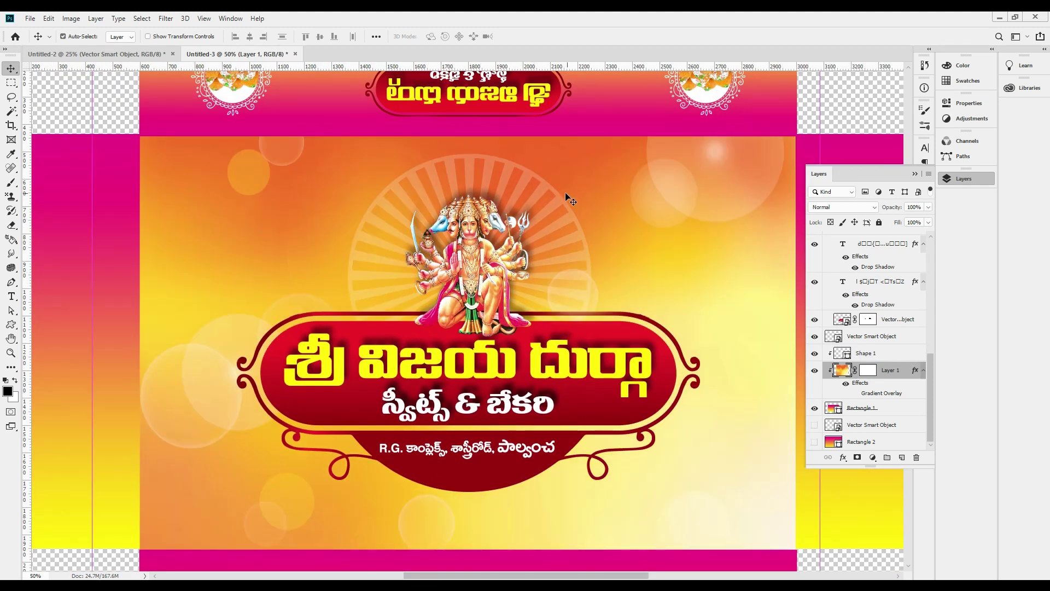
left_click_drag(565, 196, 599, 216)
key("ctrl+z")
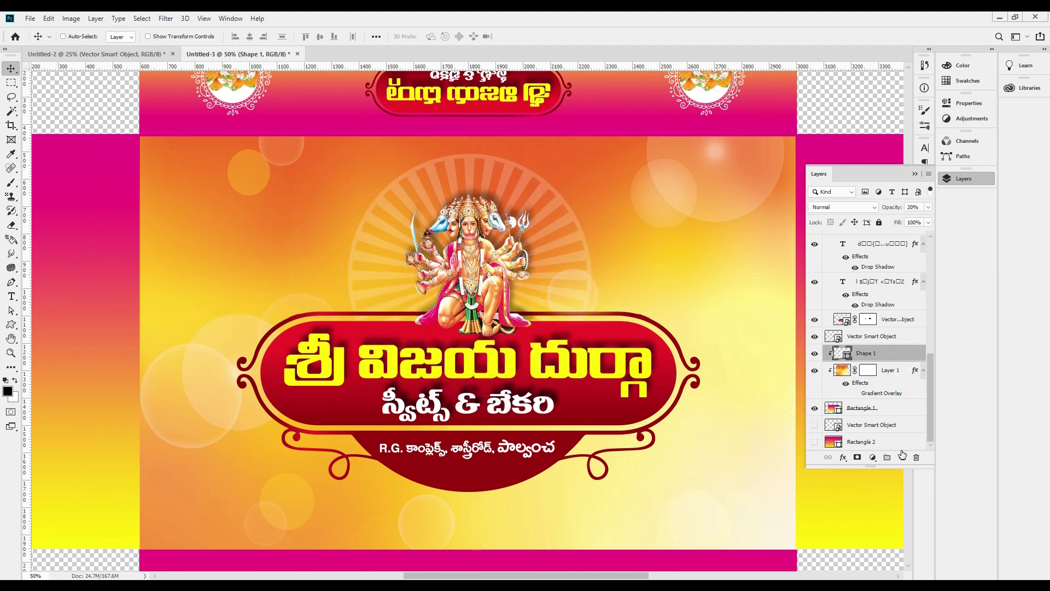
left_click(857, 458)
- Paint black on the wheel's mask around its rim with a soft 500 px brush to fade the rays outward
key("b")
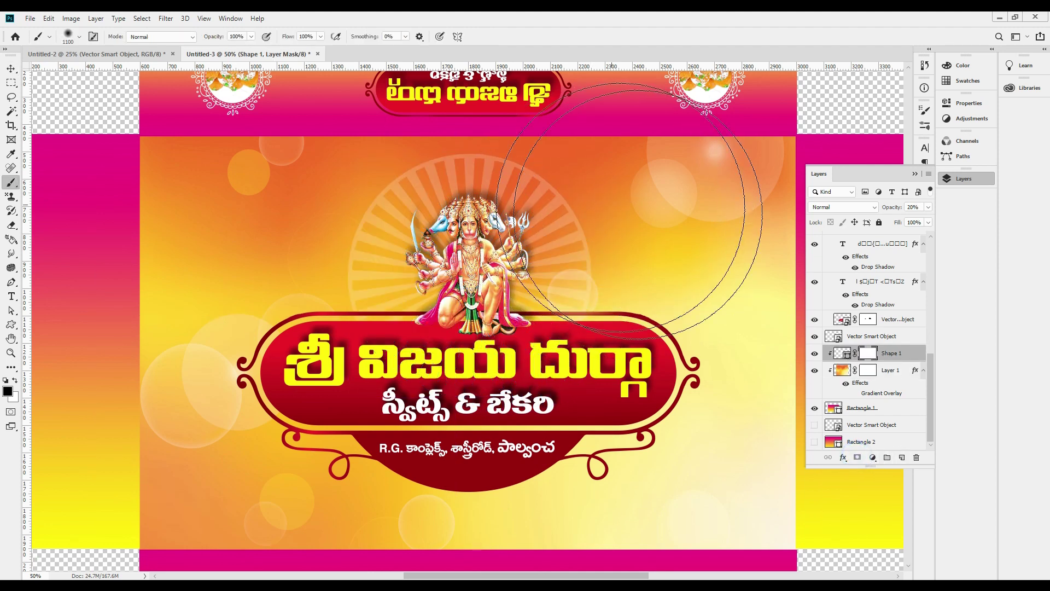
key("[")
key("[")
key("[")
key("[")
key("[")
left_click_drag(597, 177, 624, 337)
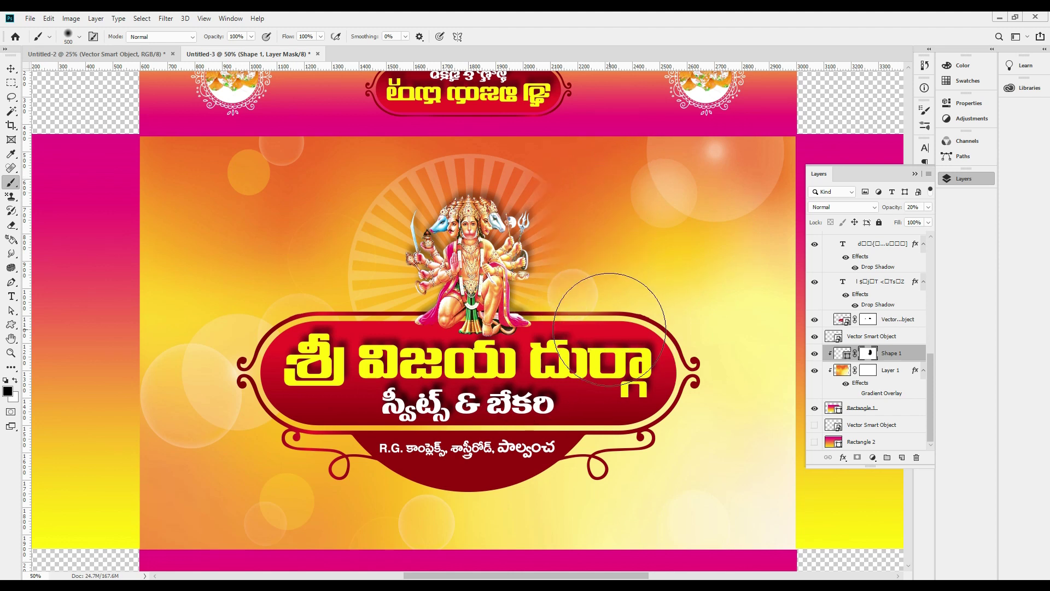
left_click_drag(403, 395, 305, 246)
left_click_drag(379, 387, 316, 255)
mouse_move(313, 187)
left_mouse_down()
mouse_move(443, 98)
mouse_move(321, 187)
mouse_move(410, 122)
mouse_move(468, 116)
mouse_move(523, 123)
mouse_move(609, 175)
left_mouse_up()
- Enlarge the faded wheel slightly and reposition it so its rays radiate from behind the deity
key("v")
key("ctrl+t")
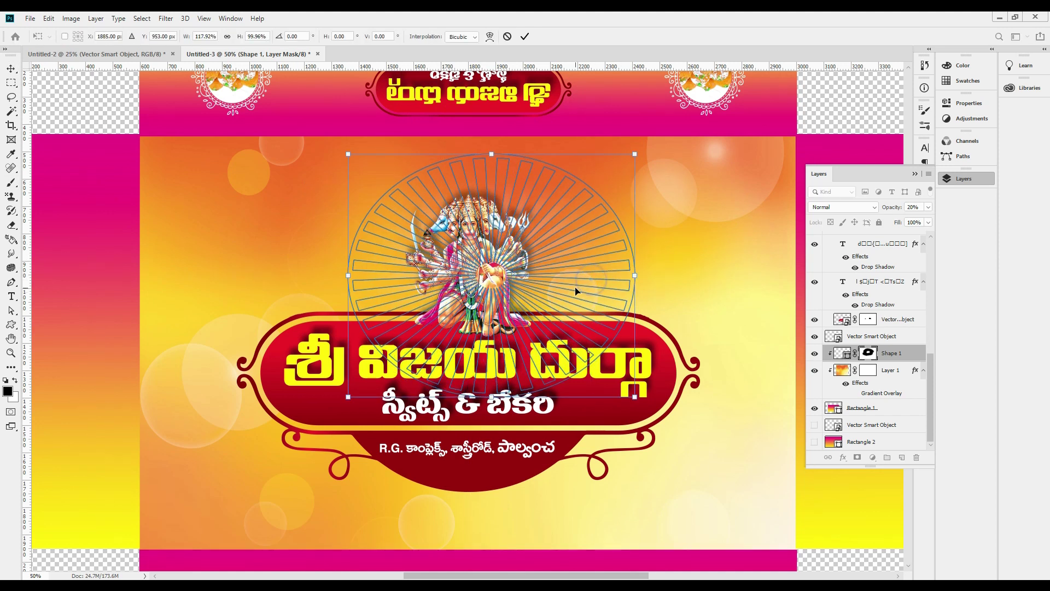
left_click_drag(592, 398, 629, 435)
left_click_drag(555, 328, 533, 292)
key("Return")
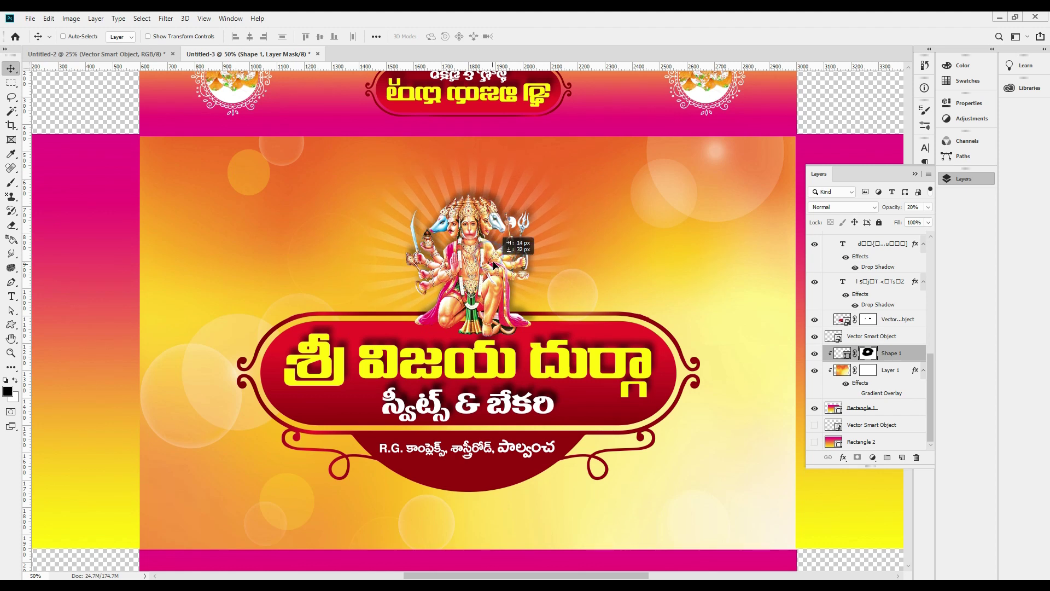
- Duplicate the faded wheel and move the copy up onto the top flap behind the rotated title
key("ctrl+0")
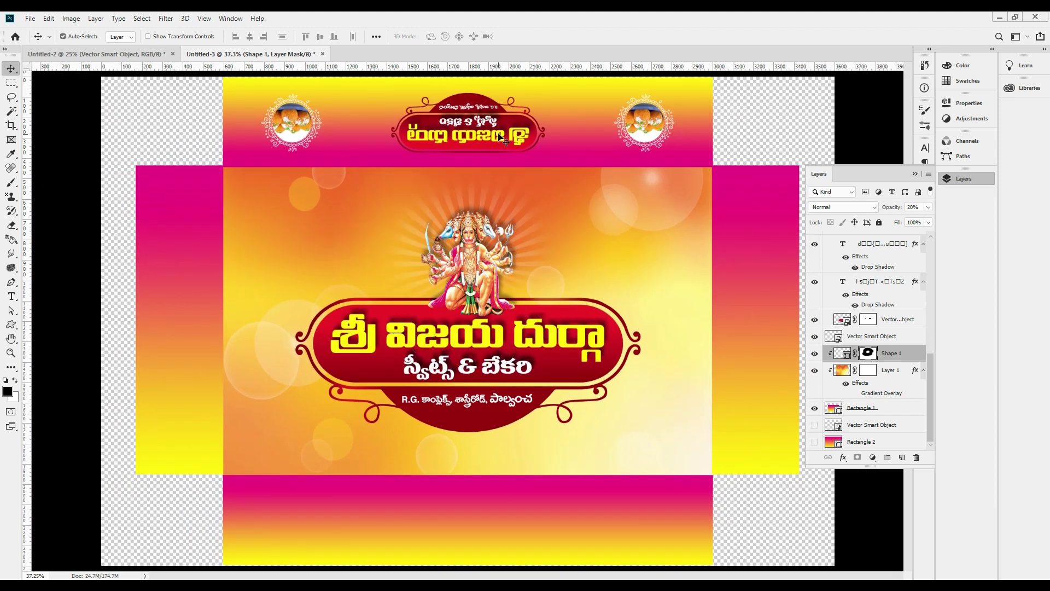
left_click(504, 140)
left_click(538, 255)
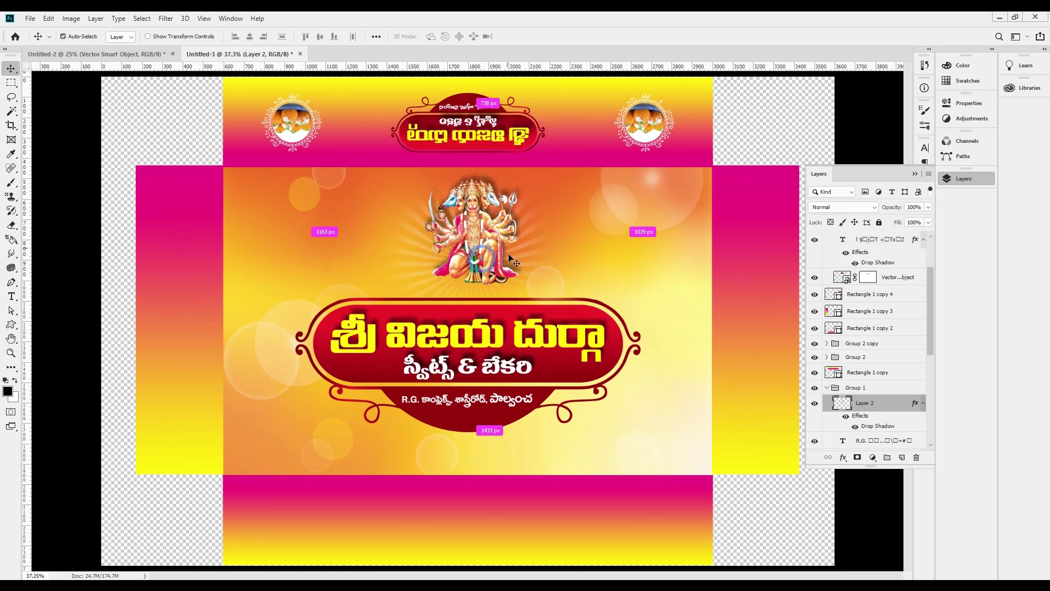
left_click(536, 233)
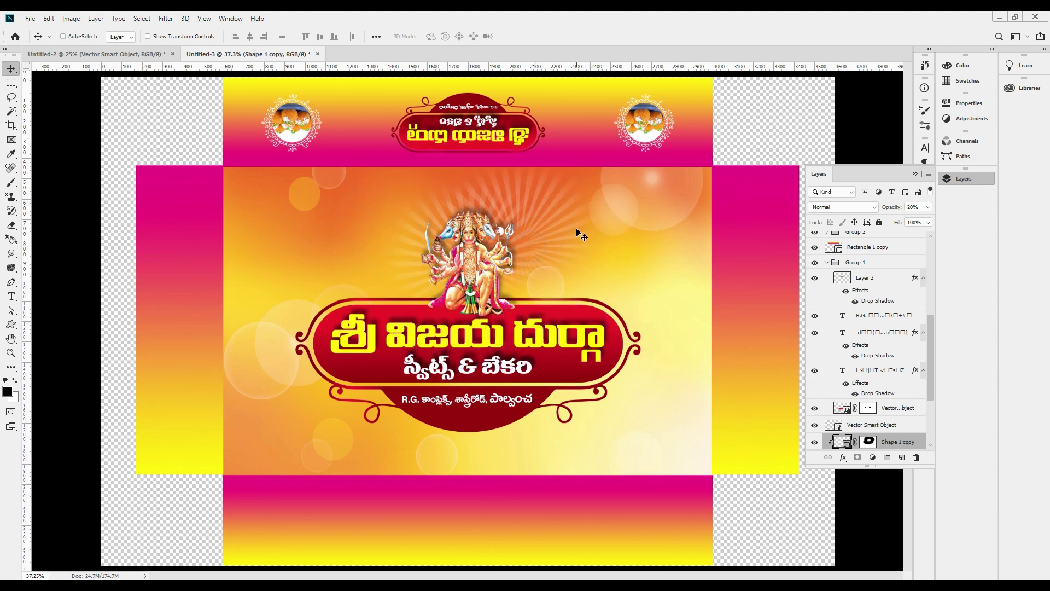
left_click_drag(567, 268, 546, 205)
- Move the wheel copy directly above the top flap's rectangle in the layer stack and clip it to that rectangle
key("ctrl+shift+[")
key("ctrl+]")
key("Return")
key("ctrl+]")
key("ctrl+]")
key("ctrl+]")
key("ctrl+]")
key("ctrl+]")
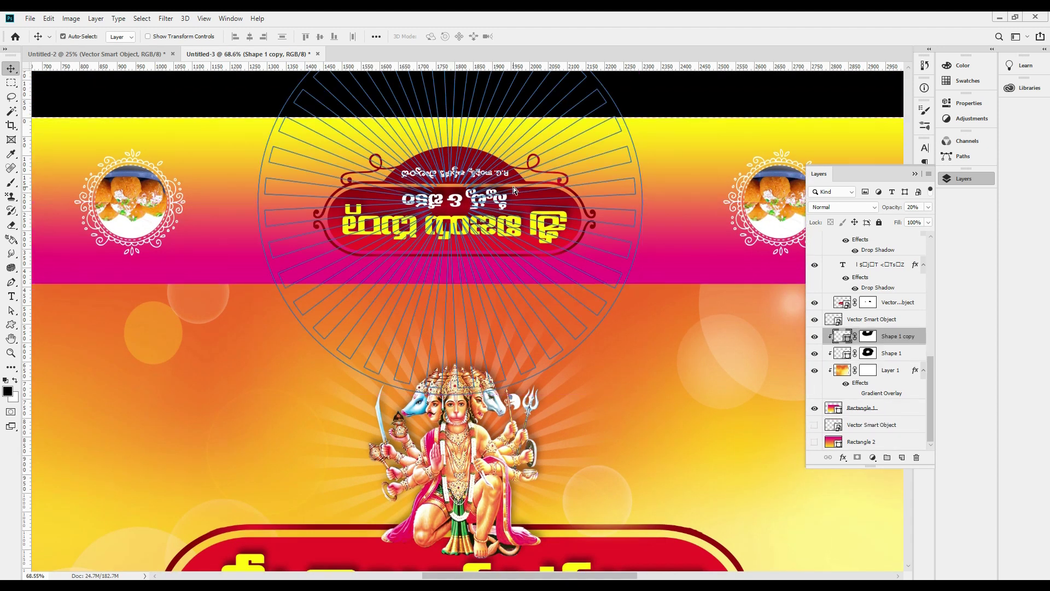
key("ctrl+]")
key("ctrl+]")
key("ctrl+]")
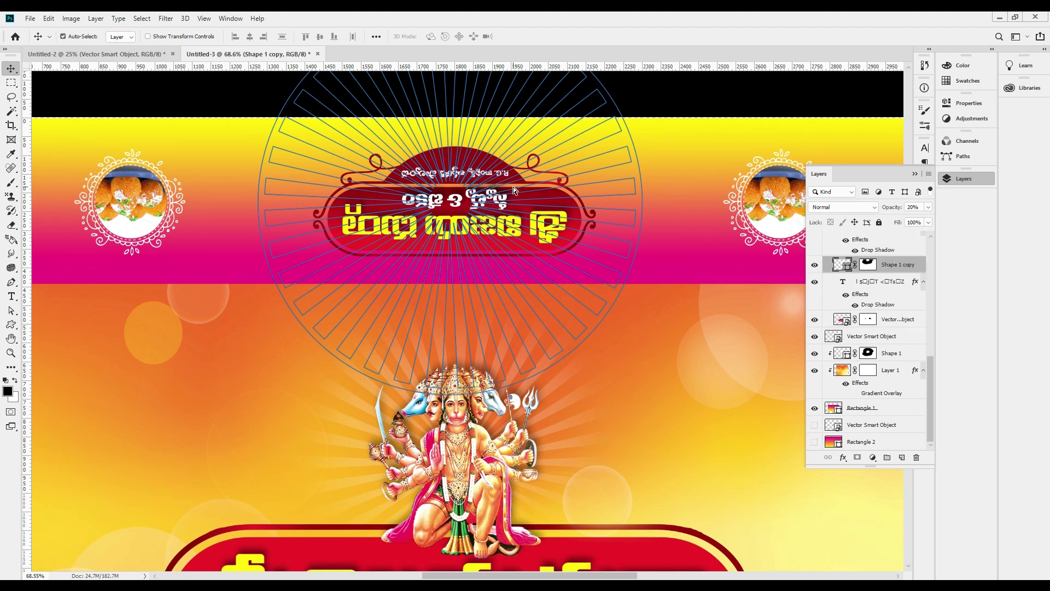
scroll(840, 342, "up", 3)
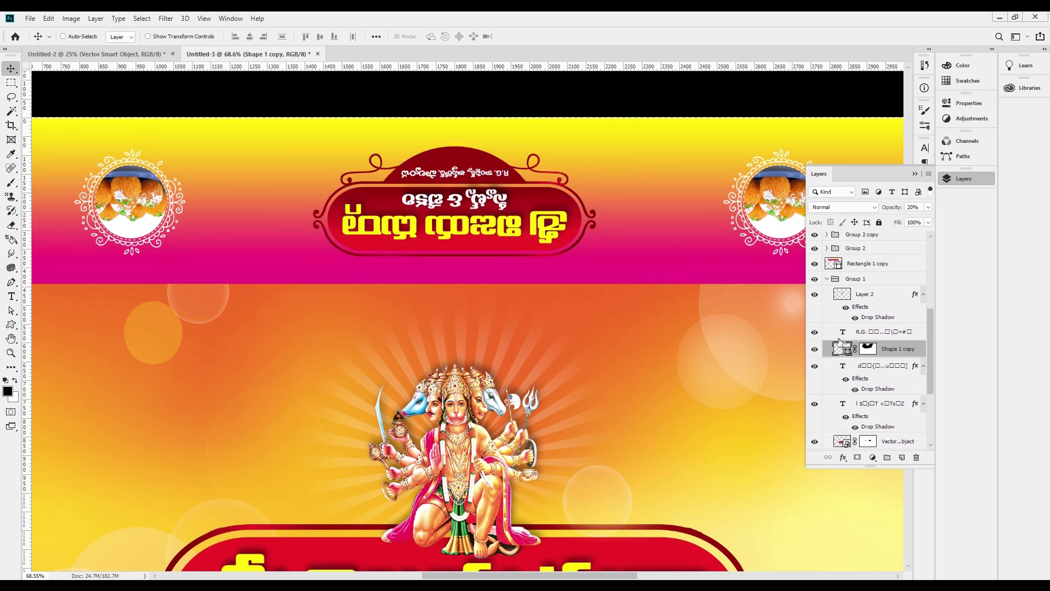
left_click(816, 264)
left_click(815, 264)
left_click_drag(881, 351, 880, 264)
left_click_drag(879, 260, 879, 261)
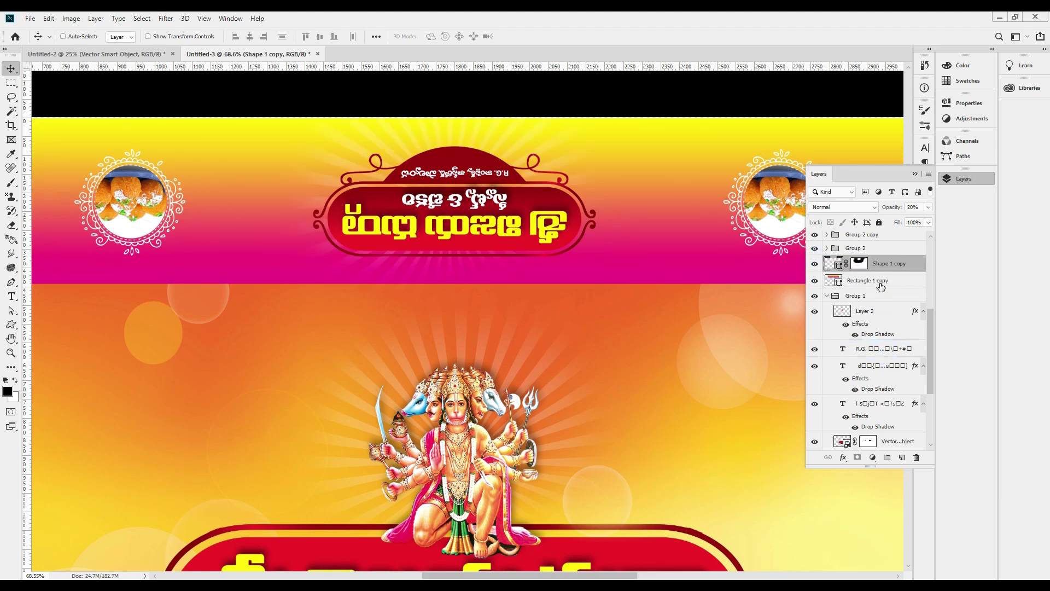
key("ctrl+alt+g")
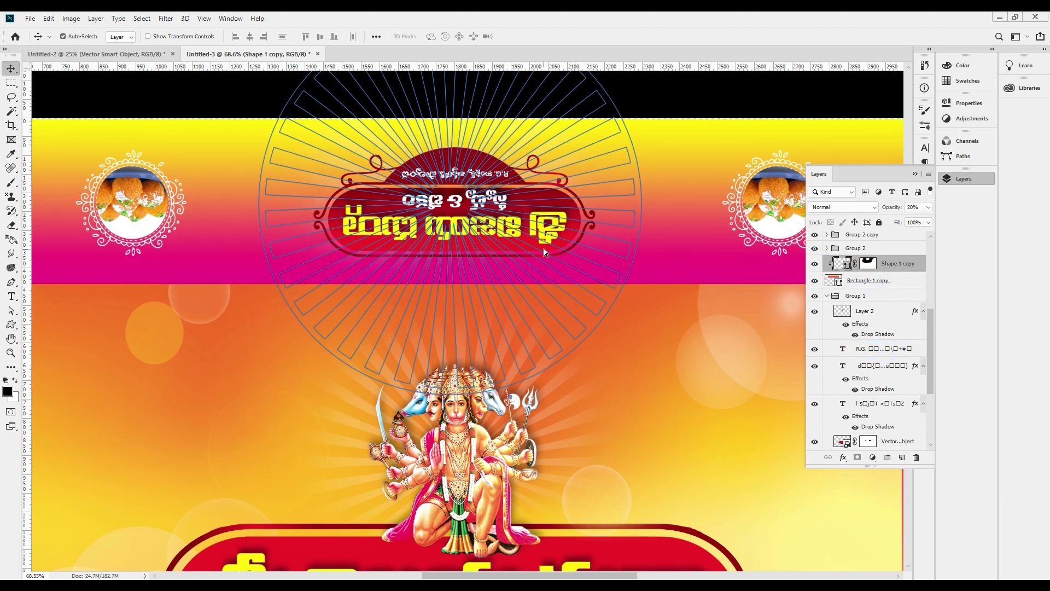
- Shift the wheel copy slightly so it sits centred behind the rotated title on the top flap
scroll(543, 249, "down", 1)
key("ctrl+t")
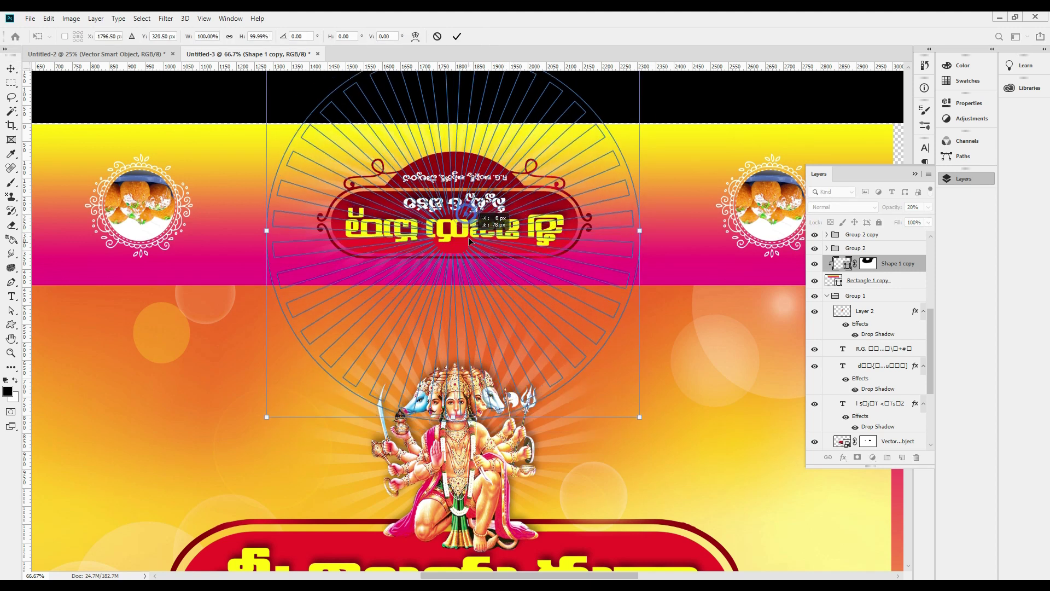
key("Return")
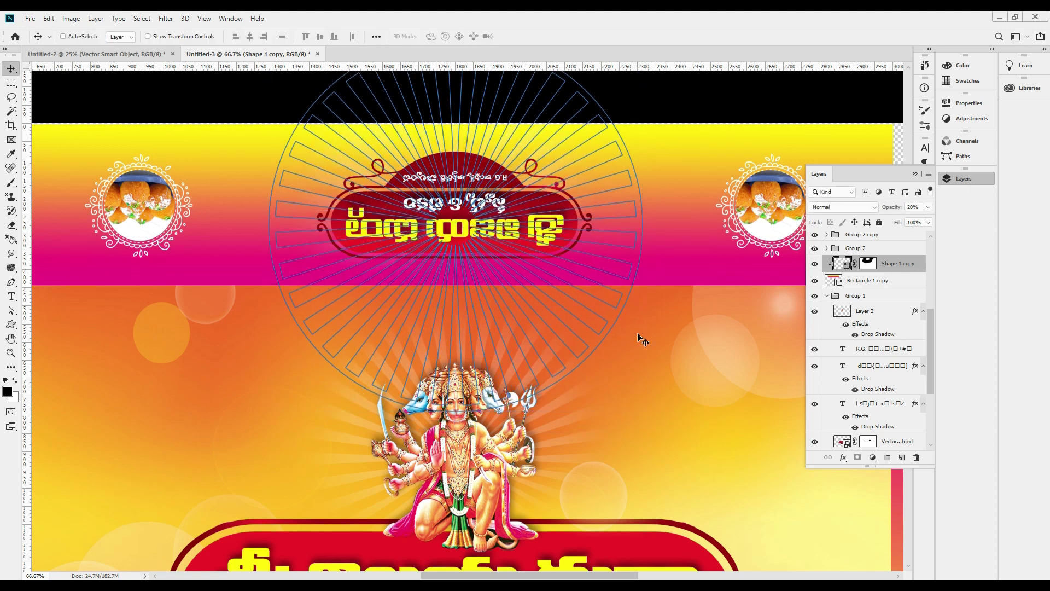
left_click(669, 315, "ctrl")
key("2")
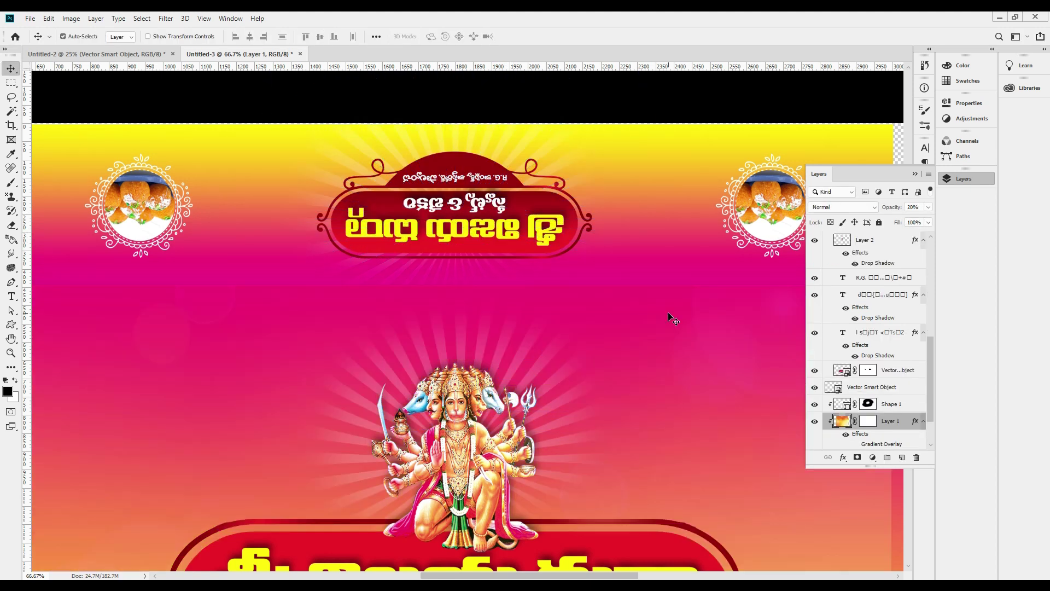
key("ctrl+z")
- Set the top-flap wheel's opacity to 50% and delete its layer mask
left_click(521, 151, "ctrl")
key("0")
key("3")
key("5")
left_click_drag(553, 162, 541, 136)
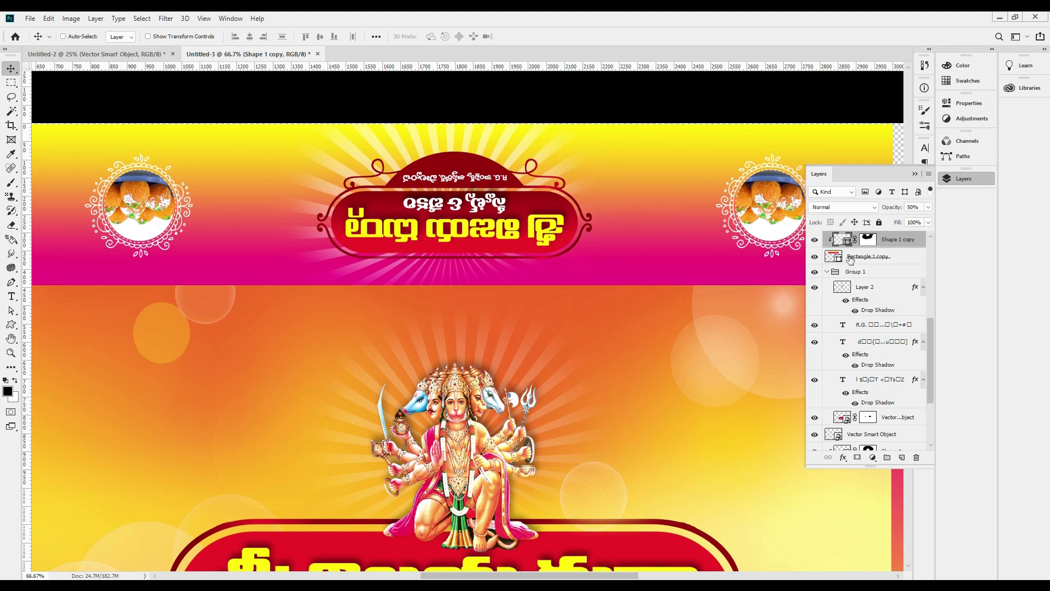
right_click(867, 244)
left_click(903, 264)
- Scale the top-flap wheel down to about 66% and place it behind the rotated title
key("ctrl+minus")
key("ctrl+minus")
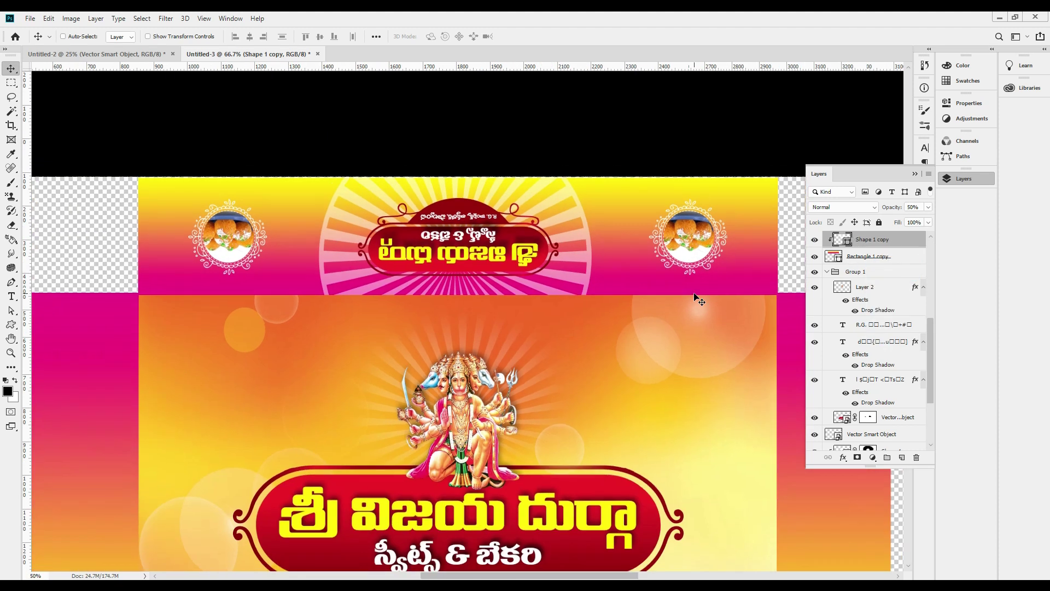
key("ctrl+t")
left_click_drag(557, 256, 494, 194)
left_click_drag(449, 130, 494, 159)
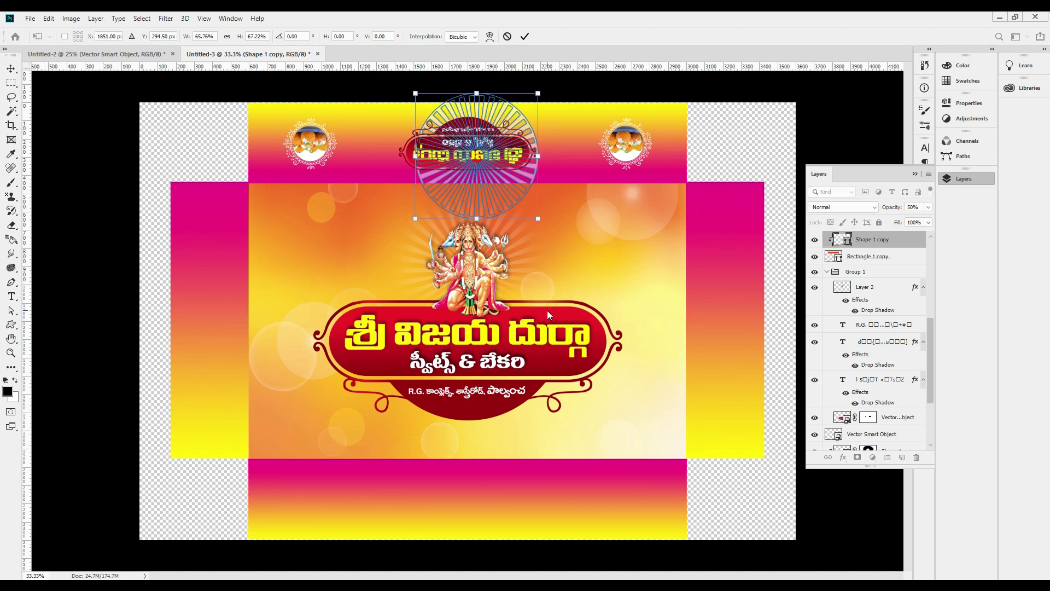
key("Return")
- Position the reduced wheel over the top flap and centre it horizontally on the canvas
scroll(558, 265, "up", 3)
left_click_drag(563, 272, 613, 493)
left_click_drag(525, 224, 527, 318)
left_click_drag(649, 384, 597, 358)
key("ctrl+a")
left_click(249, 35)
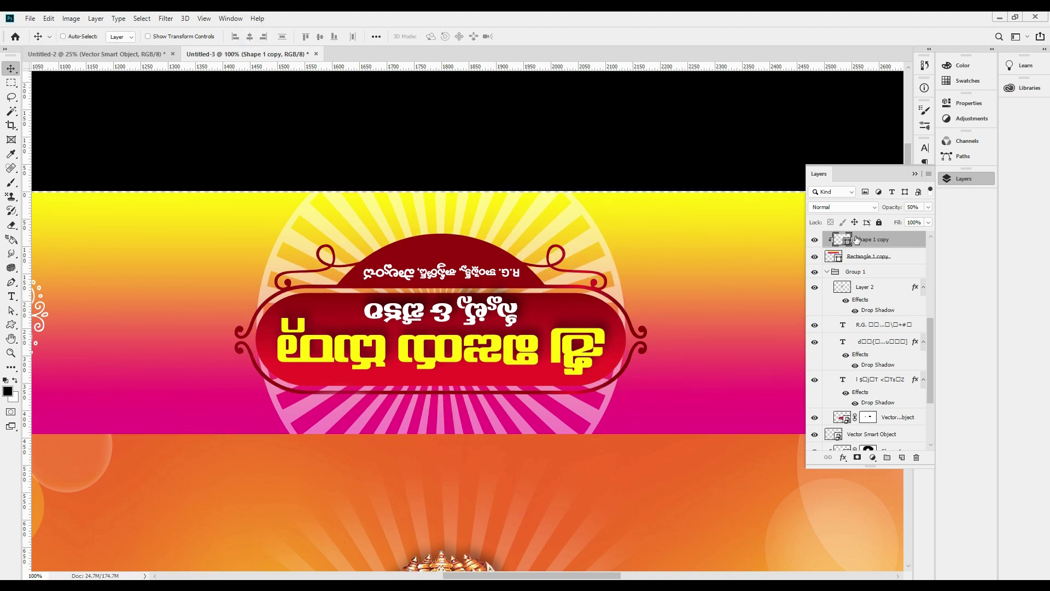
- Add a layer mask to the top-flap wheel and paint black around its rim with a smaller soft brush
left_click(858, 458)
key("b")
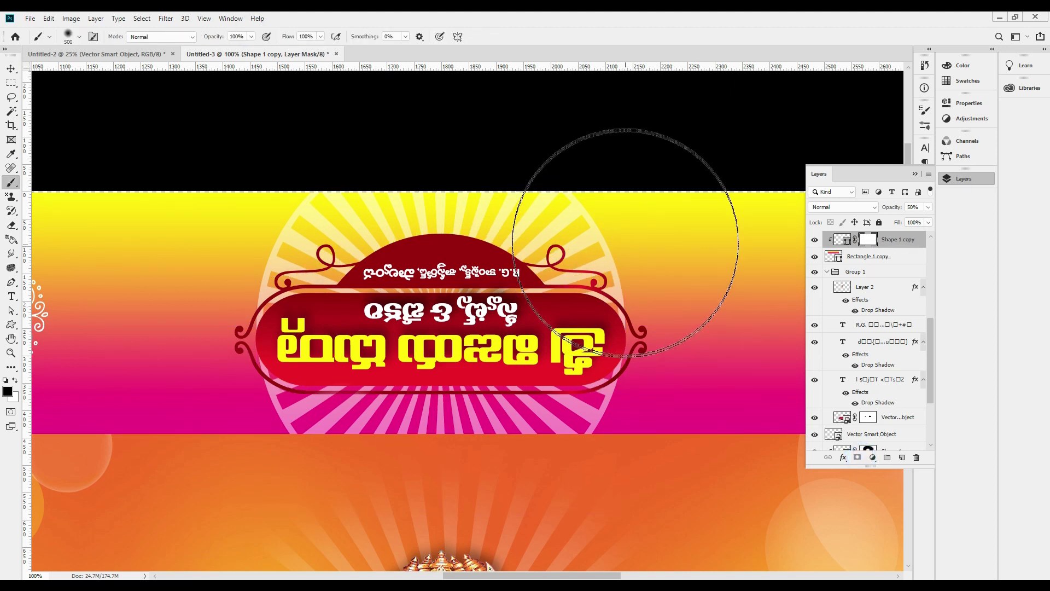
key("bracketleft")
key("bracketleft")
mouse_move(621, 219)
left_mouse_down()
mouse_move(598, 182)
mouse_move(598, 476)
mouse_move(668, 396)
mouse_move(192, 424)
mouse_move(230, 279)
mouse_move(356, 171)
mouse_move(603, 199)
left_mouse_up()
key("v")
key("ctrl+z")
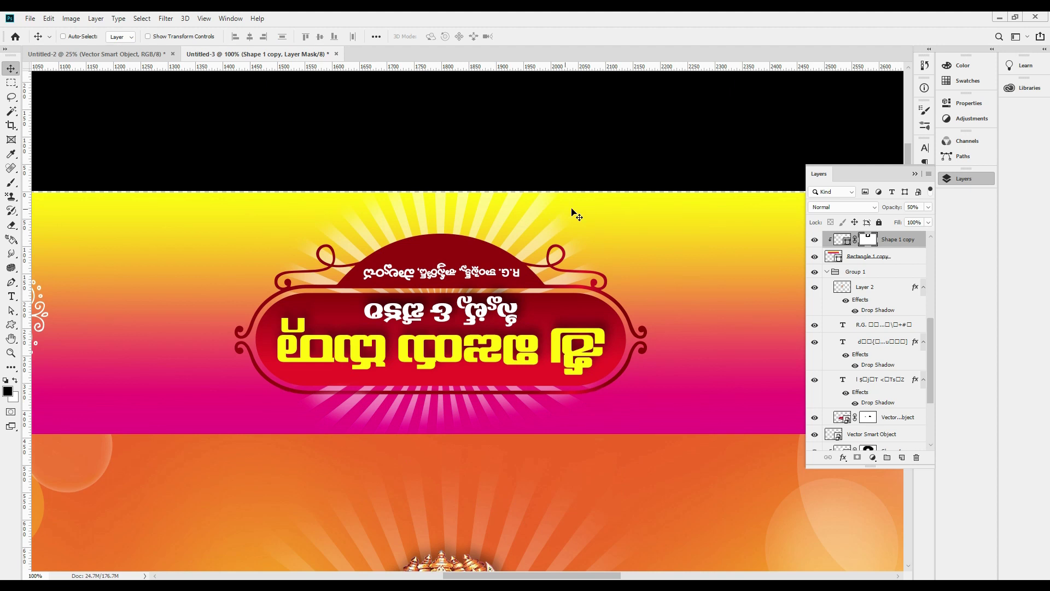
- Enlarge the masked top-flap wheel to about 114% and keep it centred behind the rotated title
key("ctrl+t")
left_click_drag(625, 515, 681, 559)
left_click_drag(575, 421, 556, 420)
key("Return")
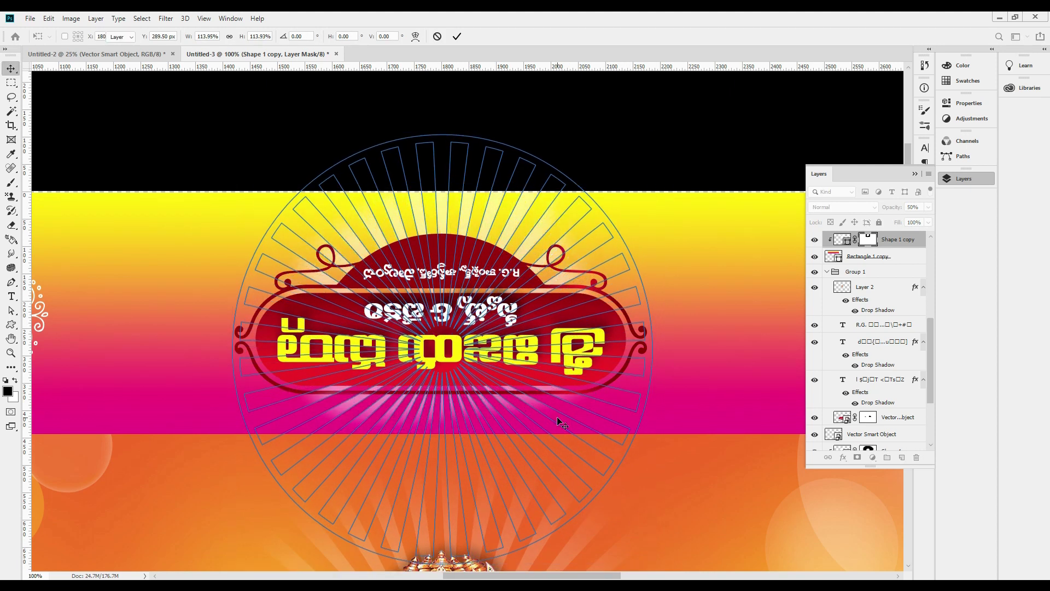
key("Return")
- Set the top-flap wheel's opacity to 30%
key("0")
key("0")
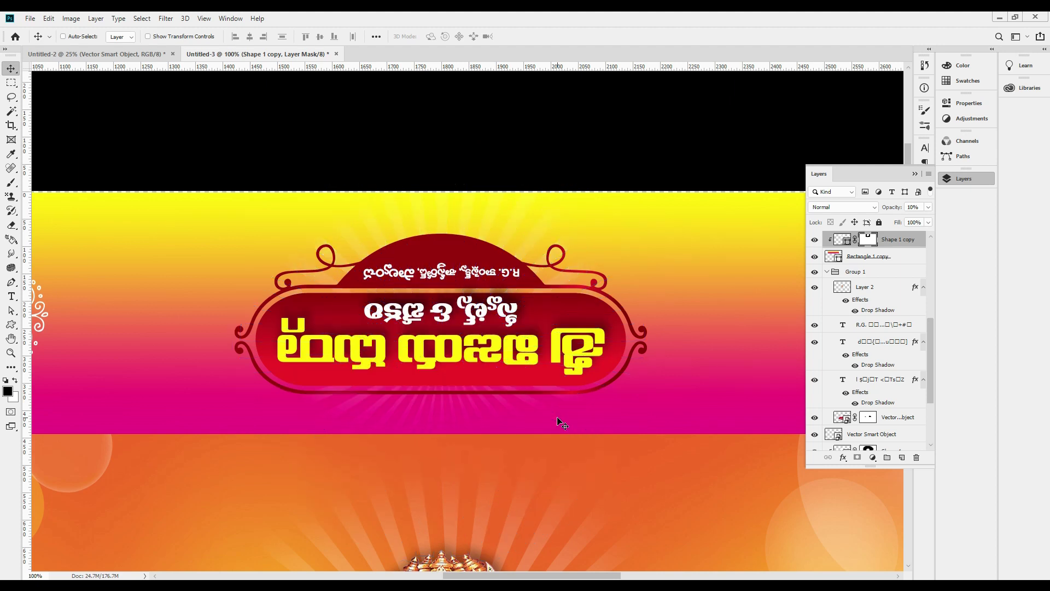
key("3")
key("3")
key("5")
key("3")
- Select the rotated title group, the faded wheel and the gradient rectangle of the top flap together
key("ctrl+minus")
key("ctrl+minus")
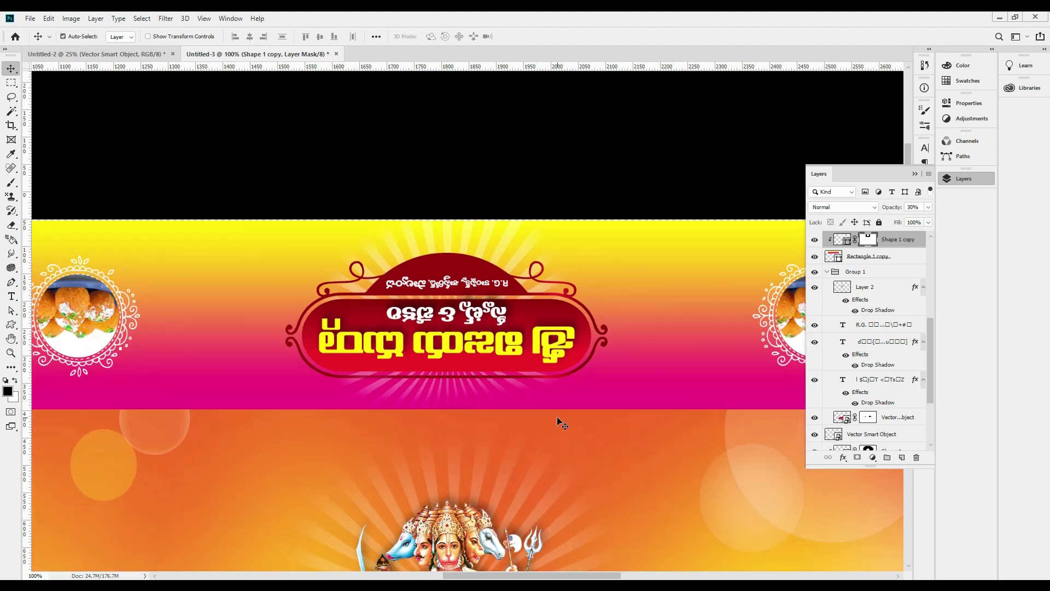
right_click(500, 323)
left_click(517, 327)
left_click_drag(492, 334, 504, 268)
key("ctrl+z")
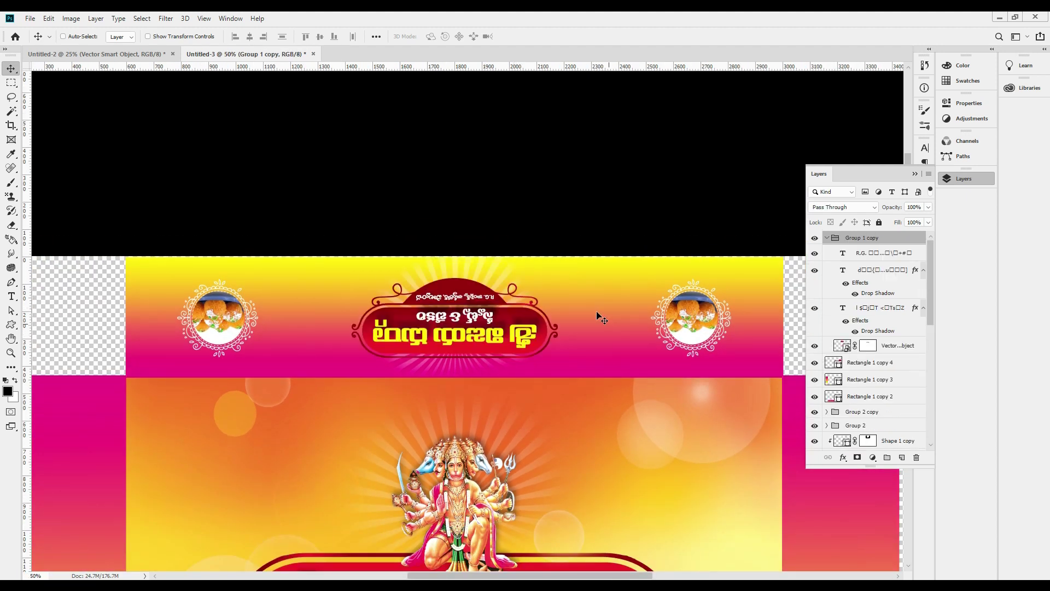
right_click(503, 281)
left_click(528, 286, "shift")
left_click_drag(517, 307, 514, 282)
key("ctrl+z")
right_click(582, 288)
left_click(602, 294, "shift")
left_click_drag(591, 277, 592, 246)
key("ctrl+z")
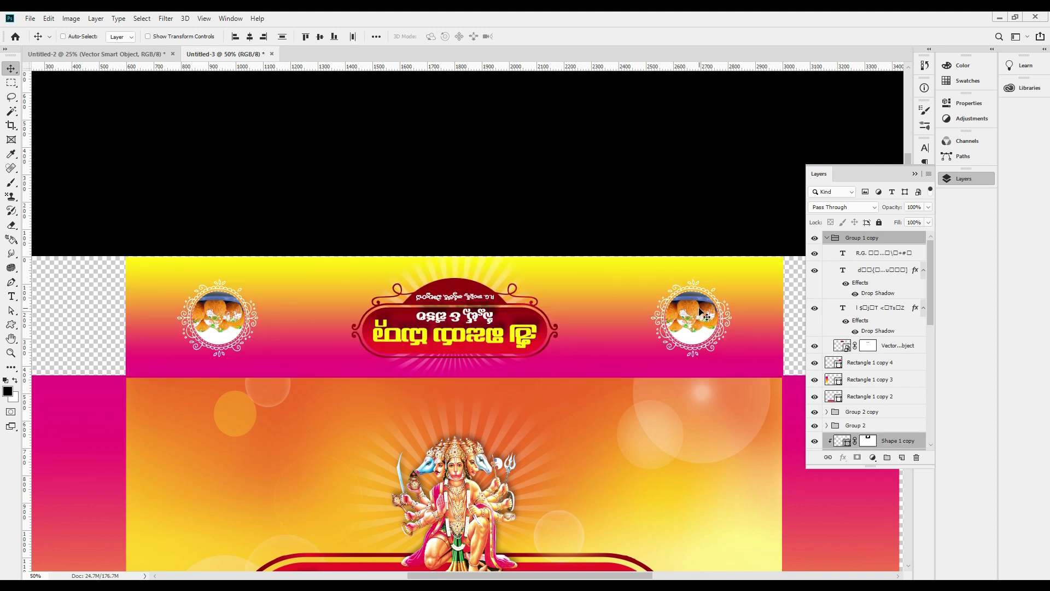
- Add both laddoo badge groups to the selection and group all the top-flap layers
right_click(699, 309)
left_click(712, 315, "shift")
left_click_drag(711, 316, 711, 291)
key("ctrl+z")
right_click(233, 312)
left_click(247, 319, "shift")
left_click_drag(235, 316, 239, 234)
key("ctrl+z")
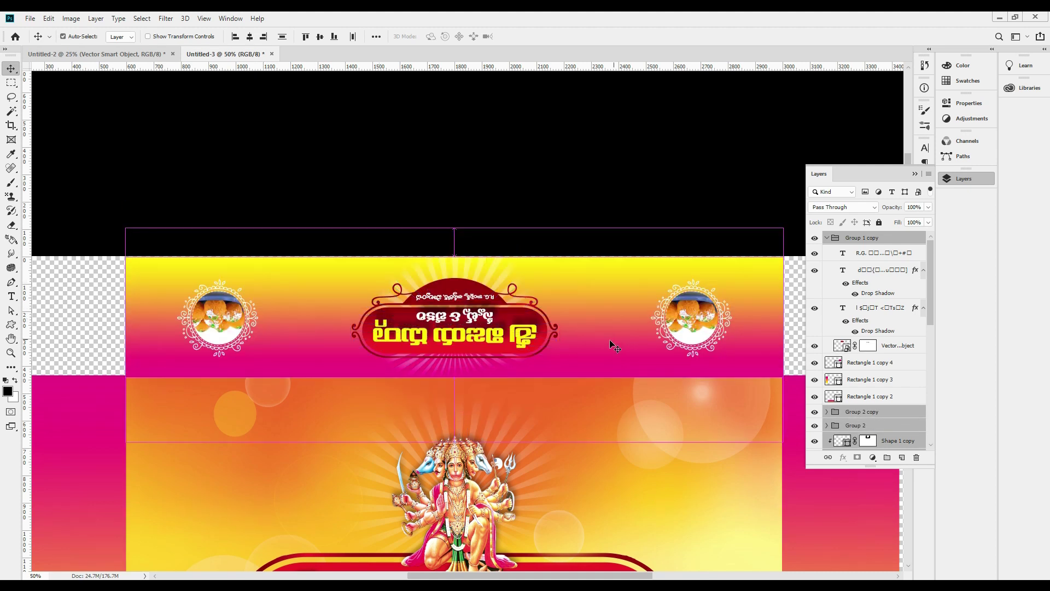
key("ctrl+g")
- Delete the plain gradient rectangle that forms the bottom flap
right_click(545, 359)
left_click(486, 424)
key("ctrl+minus")
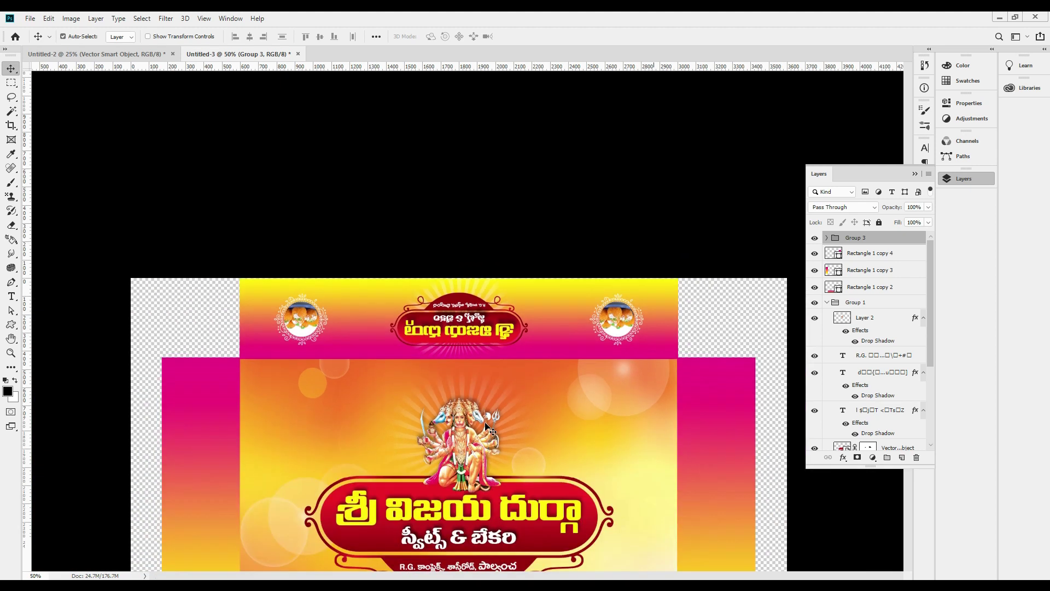
key("ctrl+0")
left_click_drag(550, 520, 568, 538)
key("ctrl+z")
key("Delete")
- Duplicate the top-flap group to the area below the central panel and rotate the copy 180°
right_click(605, 126)
left_click(637, 140)
right_click(611, 122)
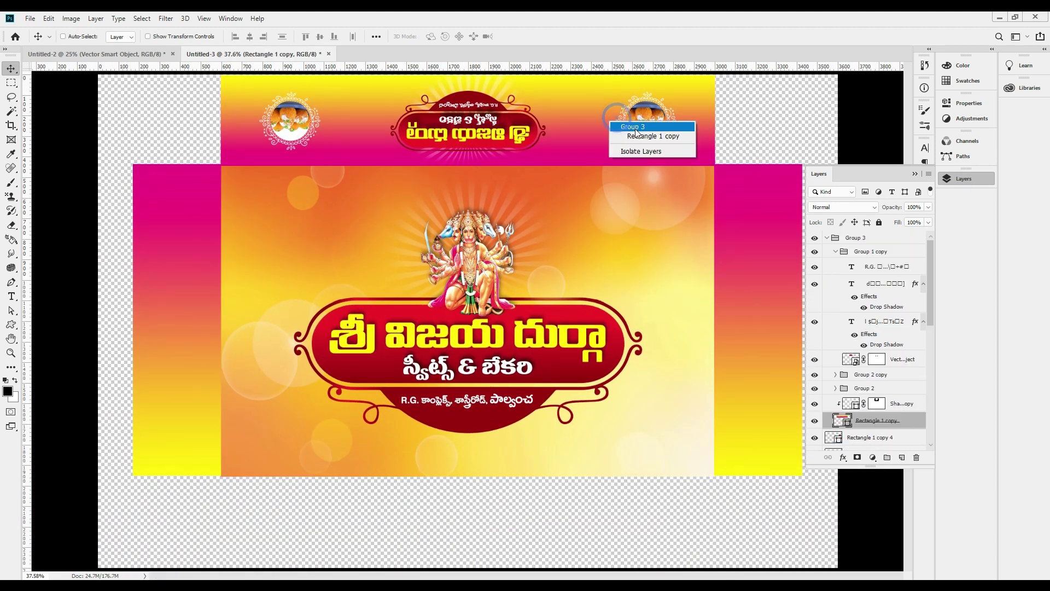
left_click(634, 128)
left_click_drag(629, 123, 701, 508)
key("ctrl+t")
right_click(531, 326)
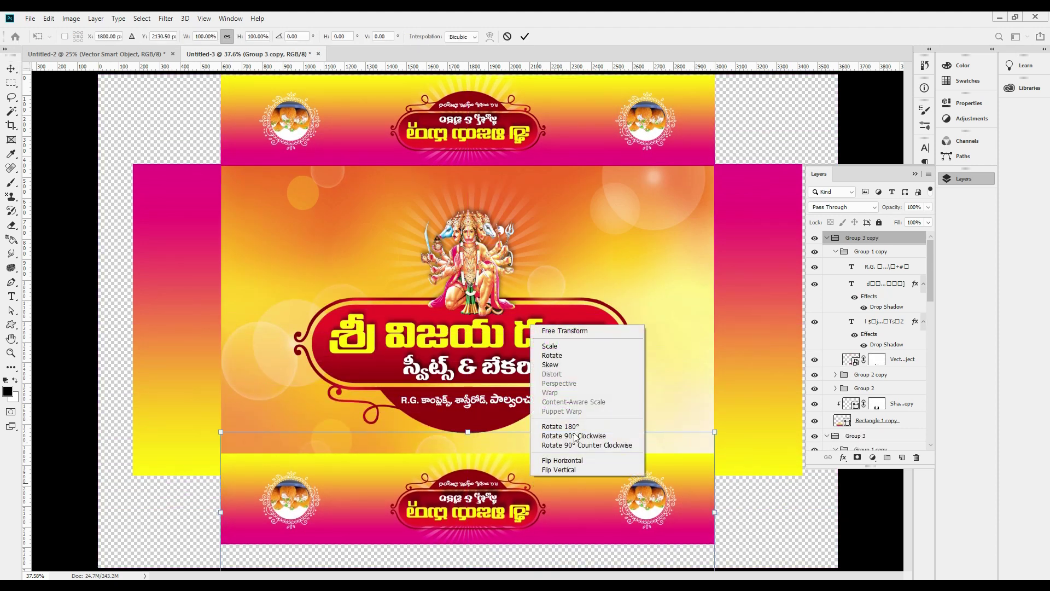
left_click(580, 426)
key("Return")
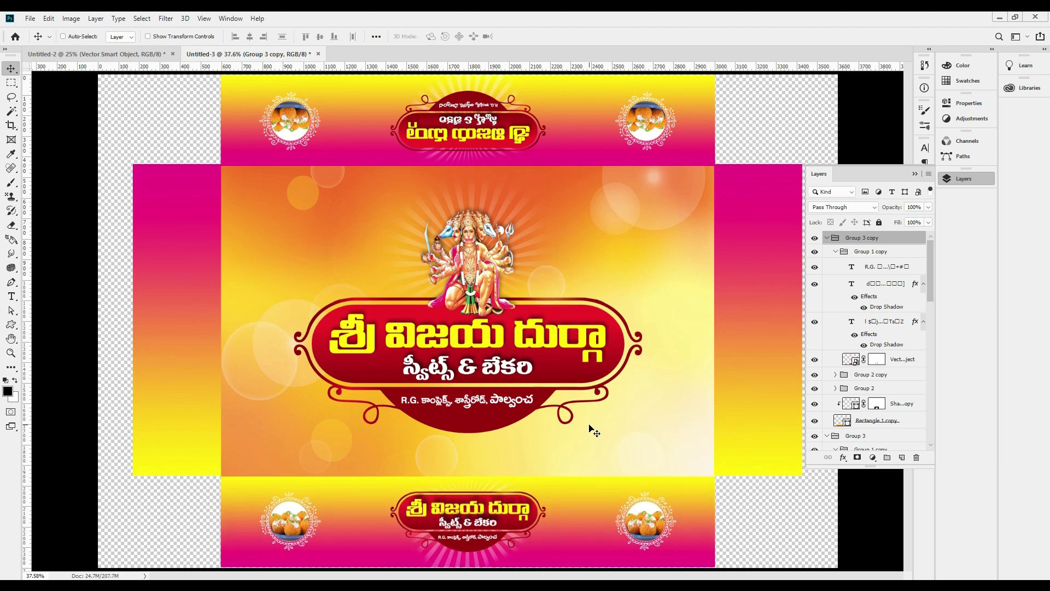
- Delete the plain gradient rectangles that form the right and left side flaps
right_click(737, 303)
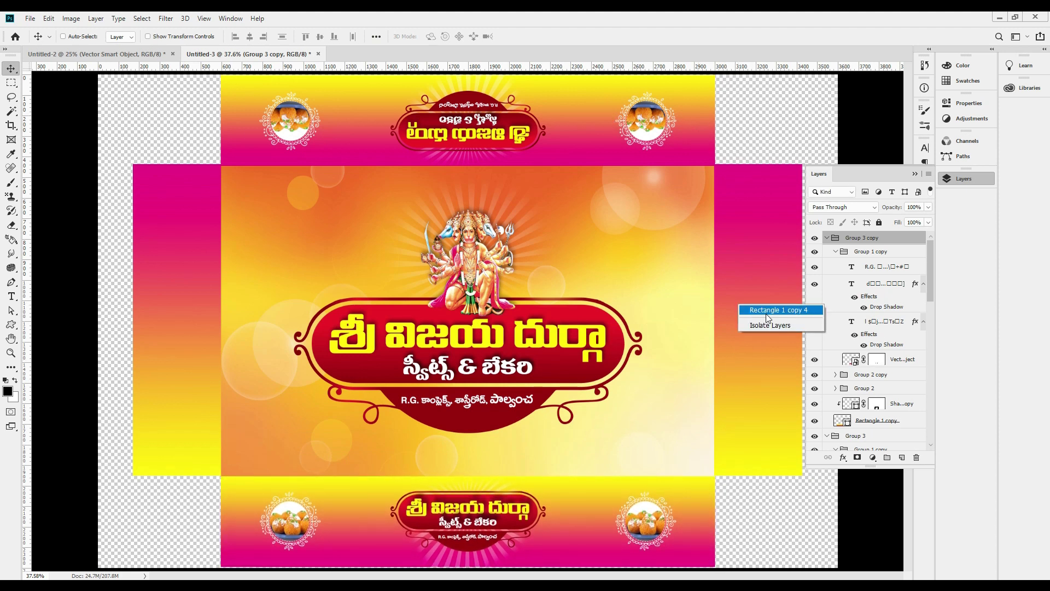
left_click(764, 307)
key("Delete")
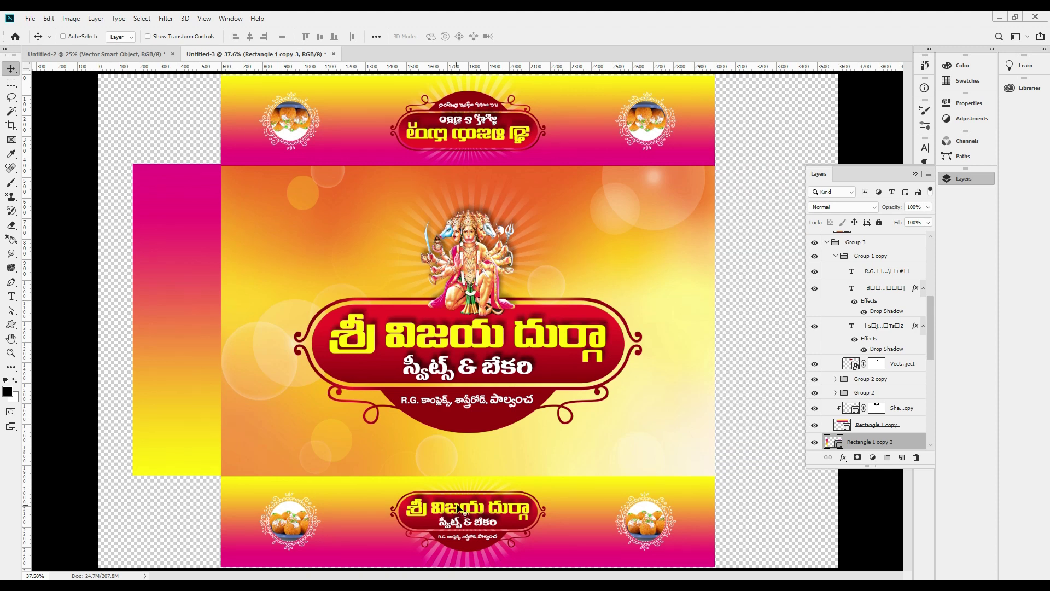
key("Delete")
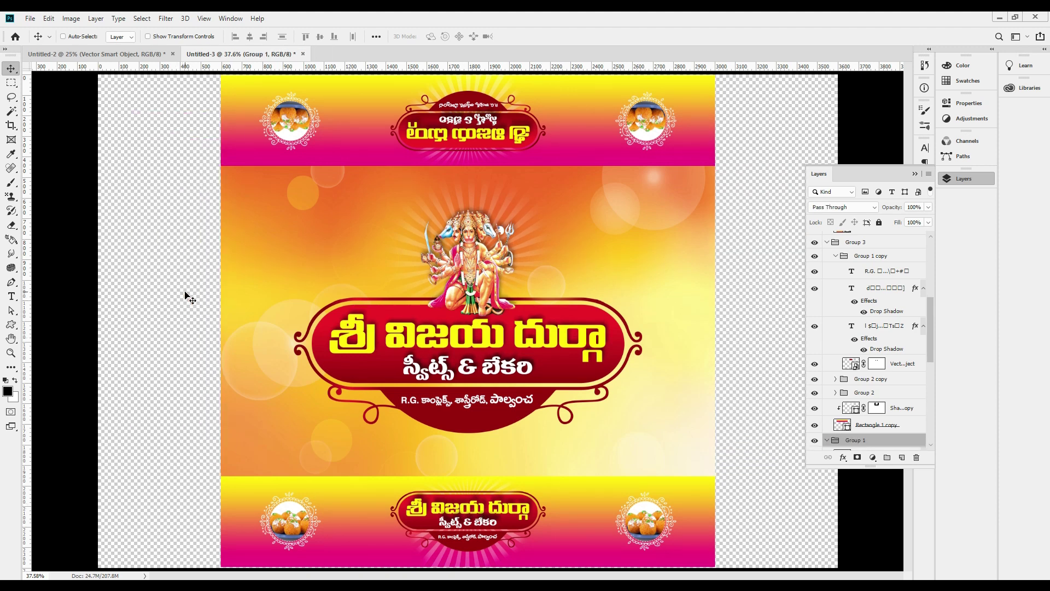
- Duplicate the bottom-flap group over the central panel and rotate the copy 90° clockwise
right_click(589, 508)
left_click(609, 513)
left_click_drag(571, 514, 572, 480)
key("ctrl+z")
left_click_drag(540, 523, 563, 354)
key("ctrl+t")
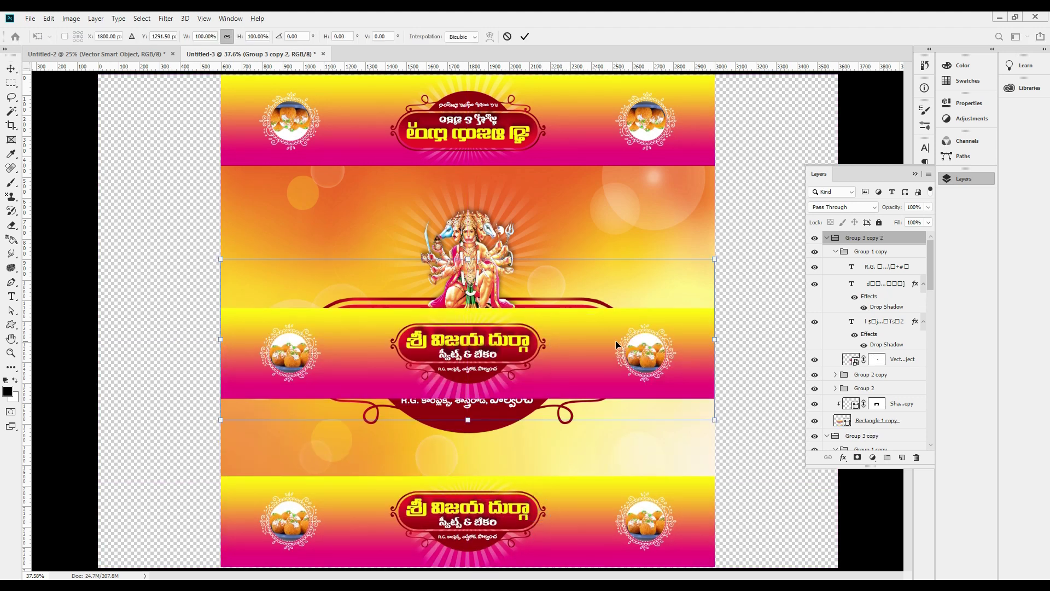
right_click(617, 346)
left_click(671, 453)
key("Return")
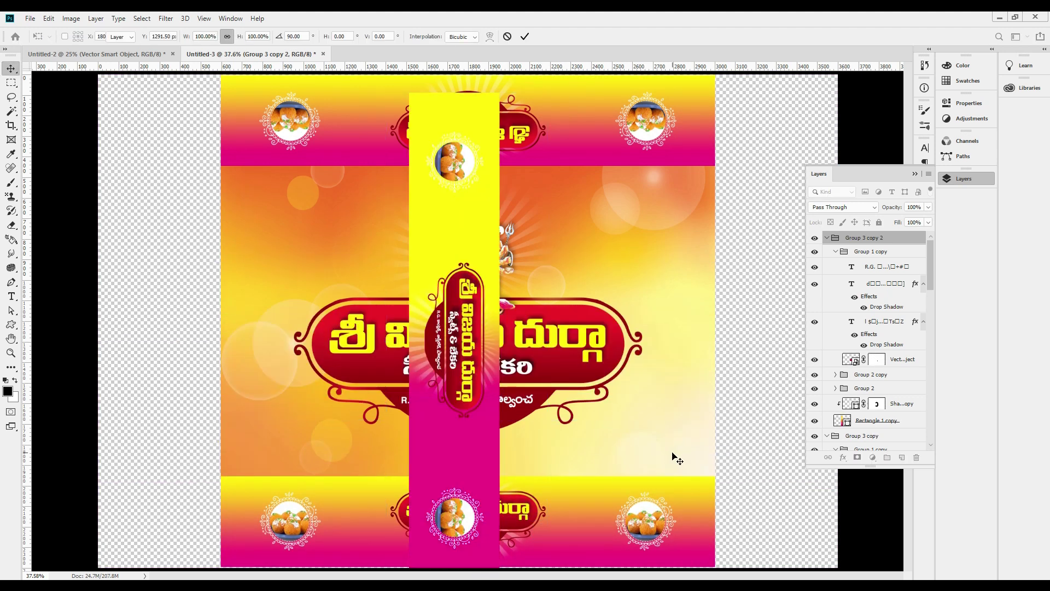
- Move the vertical flap copy against the central panel's left edge, with its upper end level with the panel
left_click_drag(454, 323, 181, 393)
key("Left")
key("Left")
key("Up")
key("ctrl+minus")
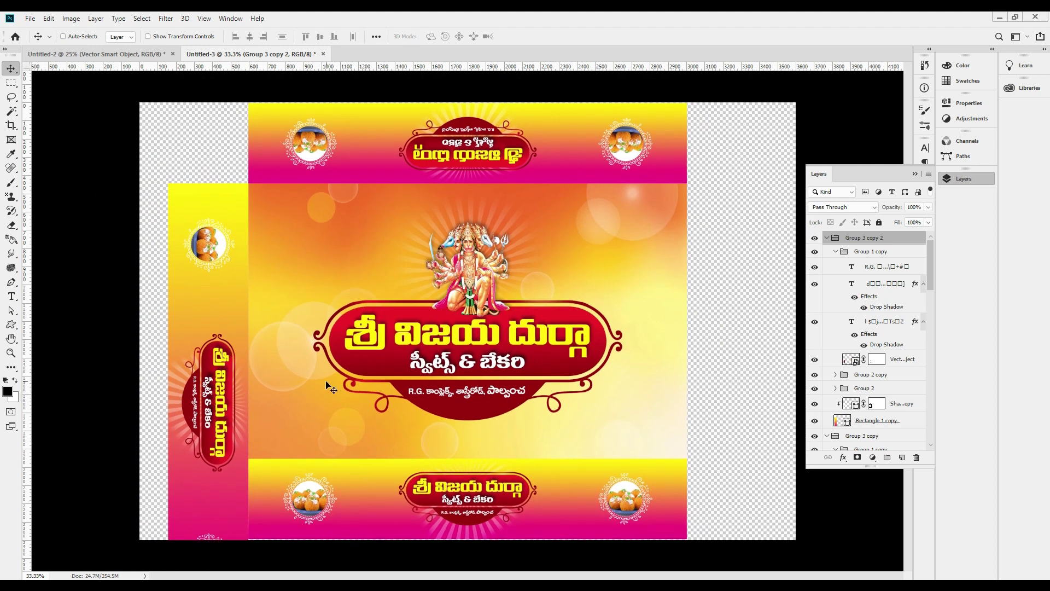
- Shorten the left flap's gradient rectangle so its lower edge lines up with the central panel's bottom
right_click(236, 483)
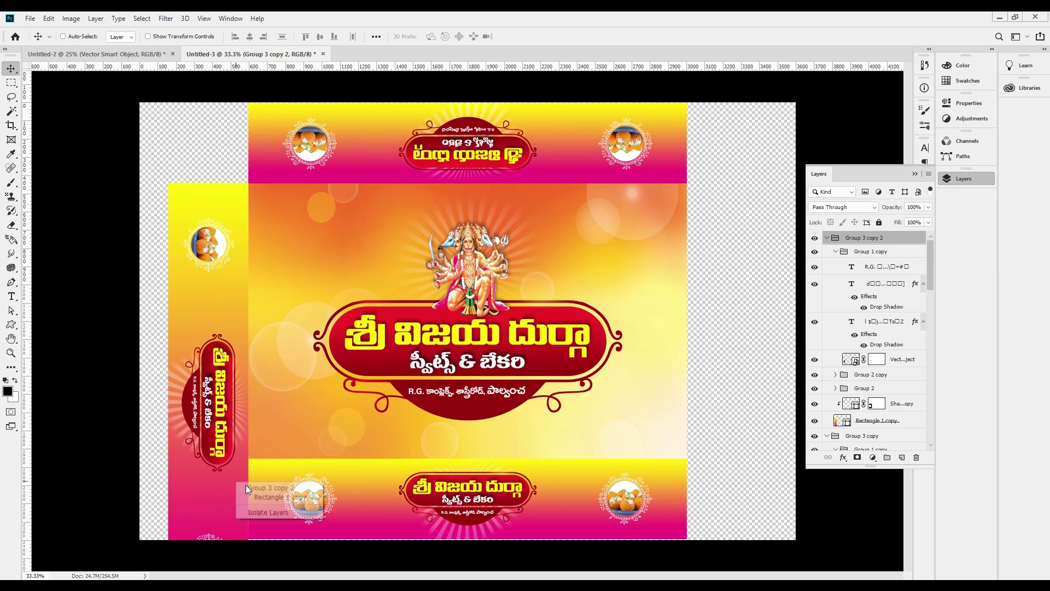
left_click(281, 497)
key("ctrl+t")
key("ctrl+minus")
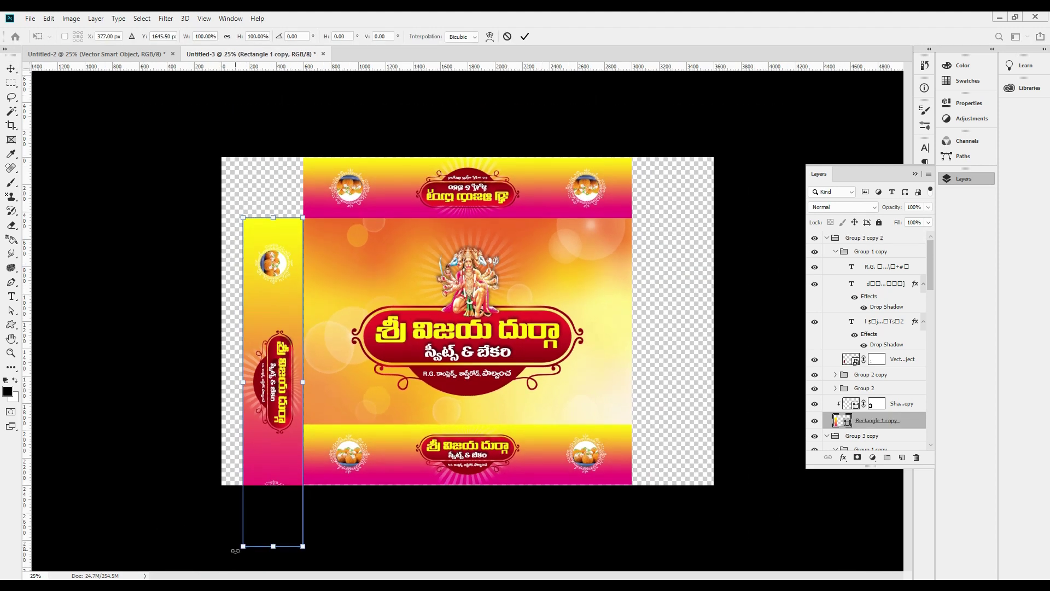
left_click_drag(272, 546, 386, 427)
left_click_drag(262, 438, 329, 434)
key("Return")
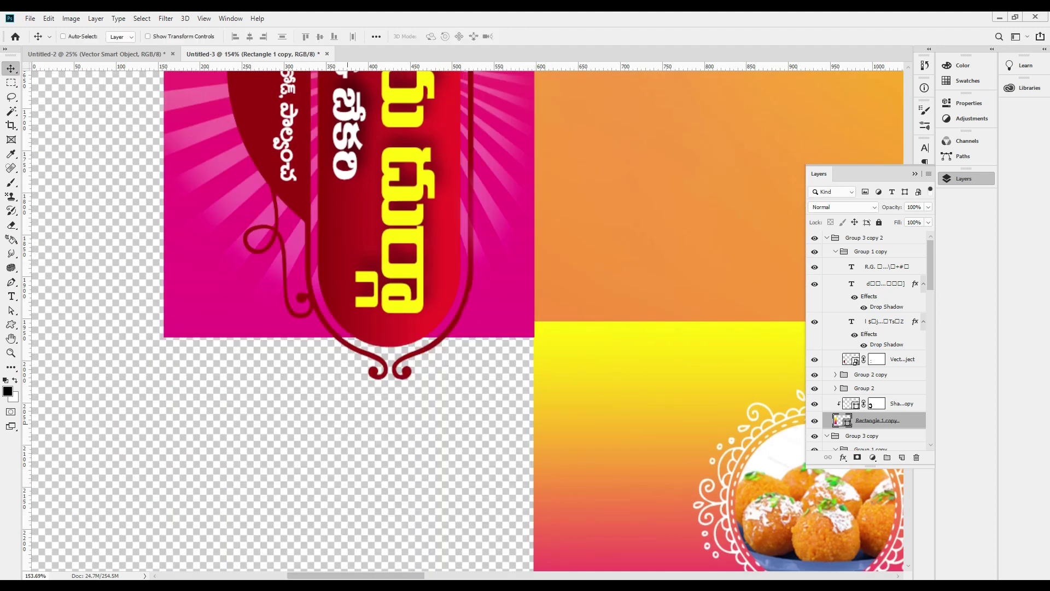
key("ctrl+t")
left_click_drag(346, 337, 379, 323)
key("Return")
- Move the left flap's lower laddoo badge group up onto the shortened gradient rectangle
key("ctrl+0")
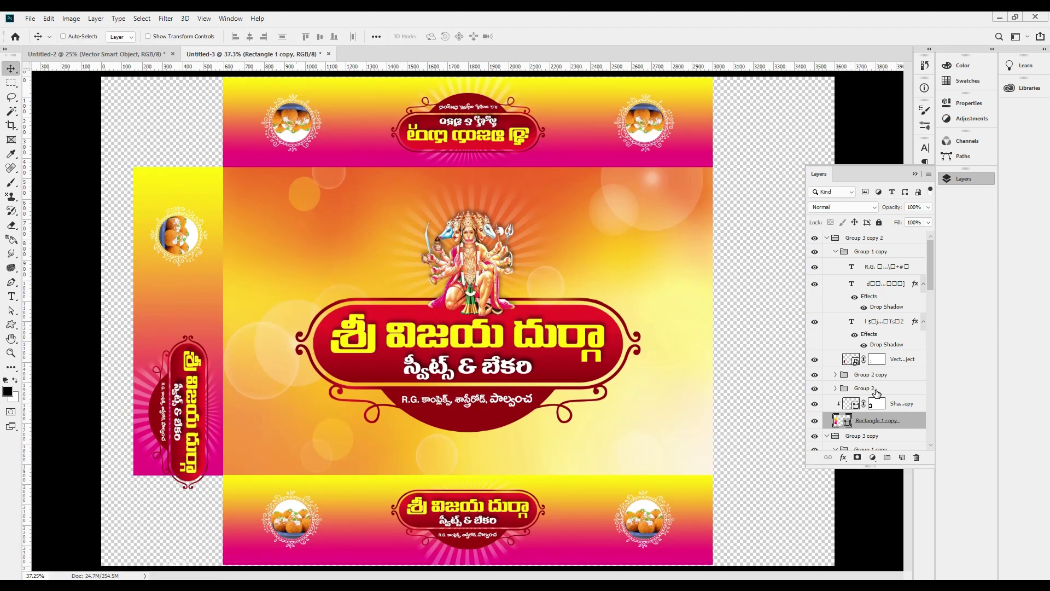
left_click(876, 389)
key("ctrl+t")
key("Escape")
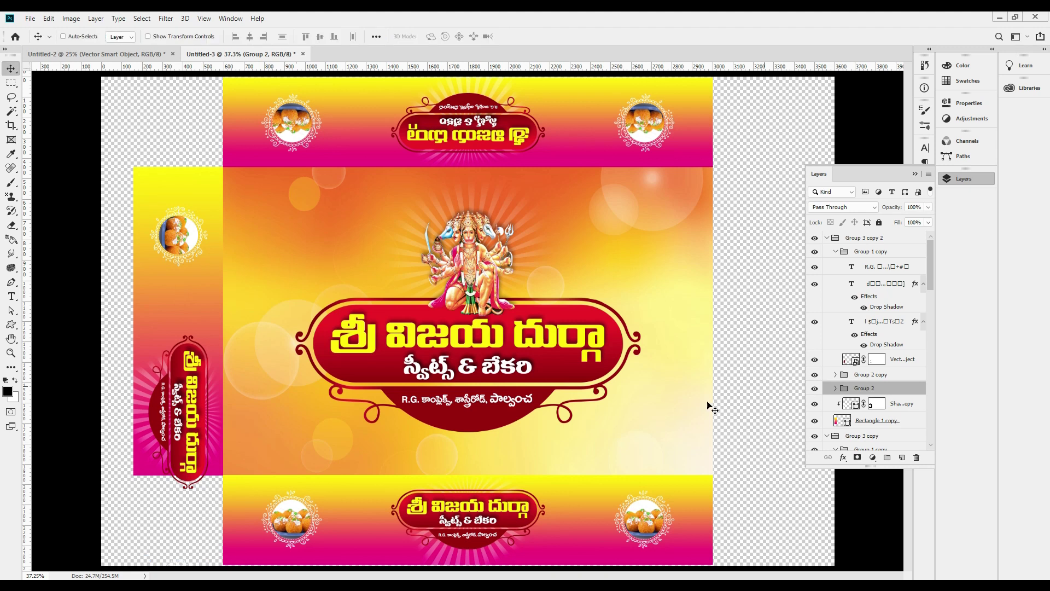
key("ctrl+t")
left_click_drag(189, 565, 190, 409)
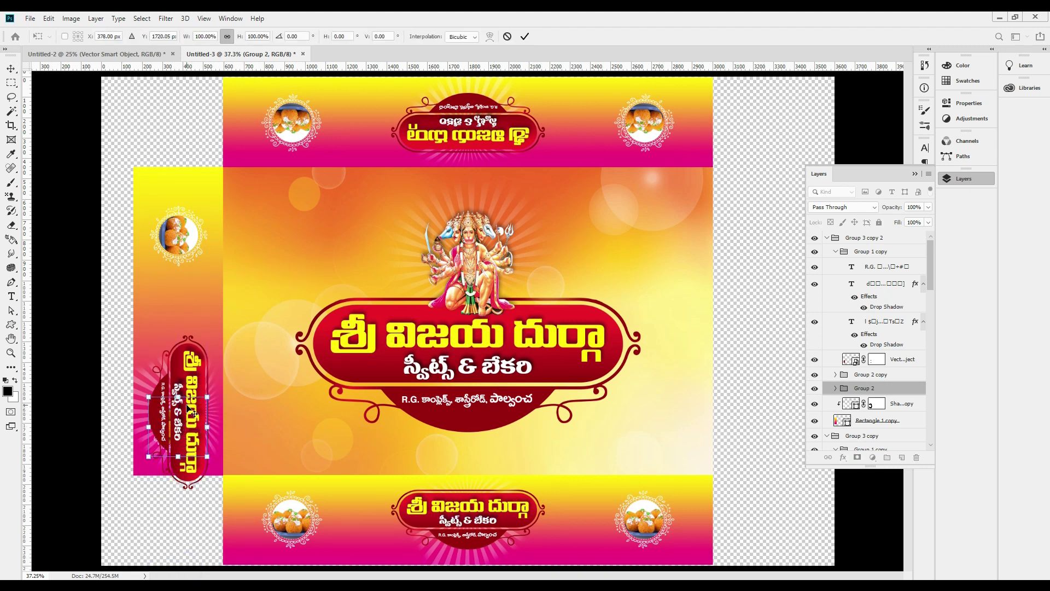
key("Return")
- Move the left flap's upper laddoo badge group up towards the flap's upper end
left_click(879, 372)
key("shift+Up")
key("shift+Up")
key("shift+Up")
key("shift+Up")
key("shift+Up")
key("shift+Up")
key("shift+Up")
key("shift+Up")
key("shift+Up")
key("shift+Up")
key("shift+Up")
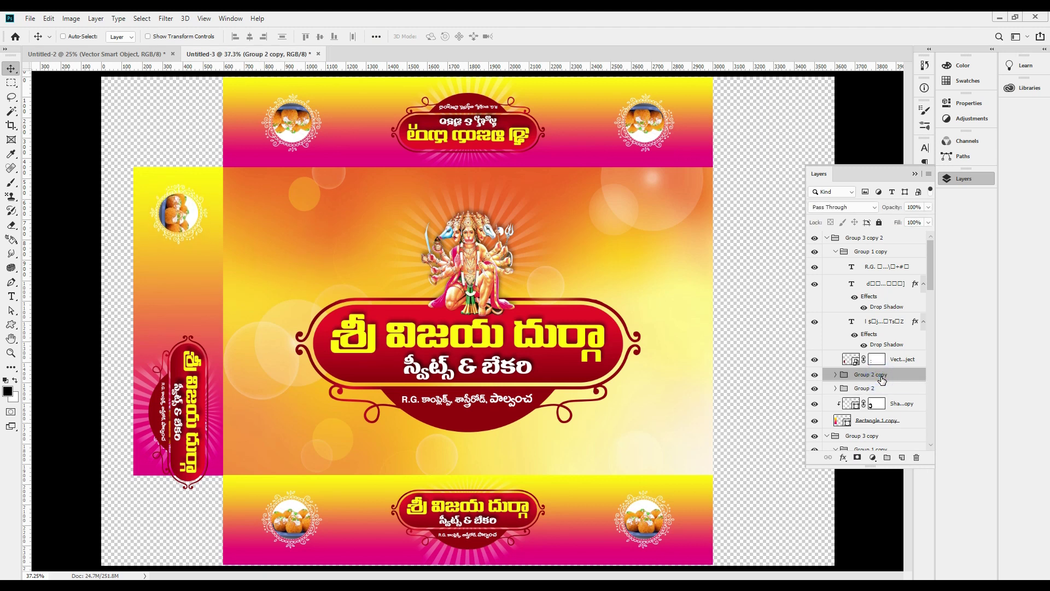
- Move the left flap's title group and faded wheel together up between the two laddoo badges
left_click_drag(172, 416, 187, 436)
scroll(187, 436, "up", 2)
right_click(262, 283)
left_click(318, 298)
left_click_drag(250, 271, 262, 194)
key("ctrl+z")
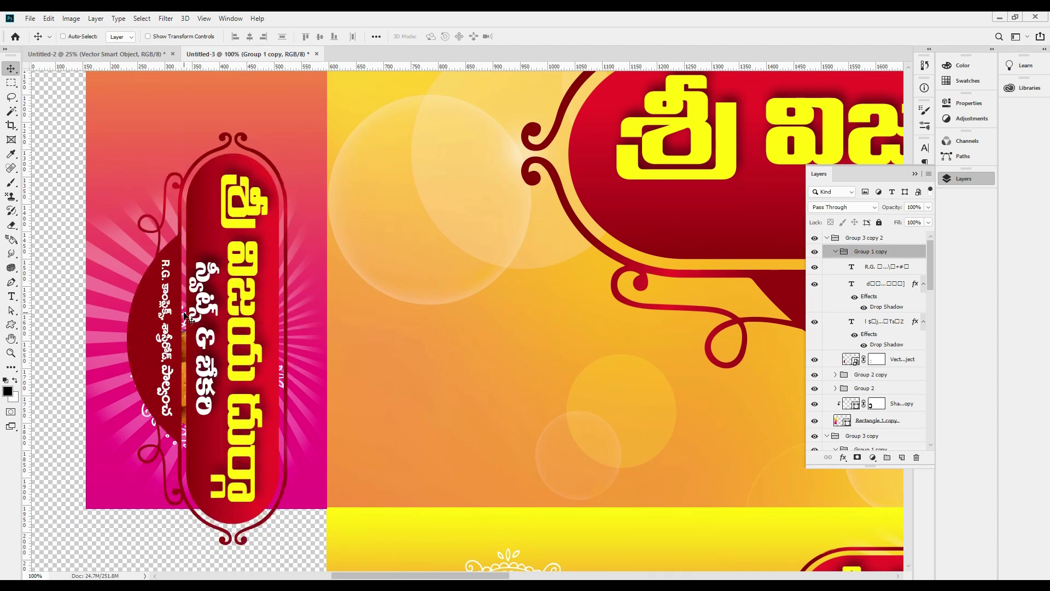
right_click(110, 294)
left_click(137, 299)
scroll(139, 307, "down", 5)
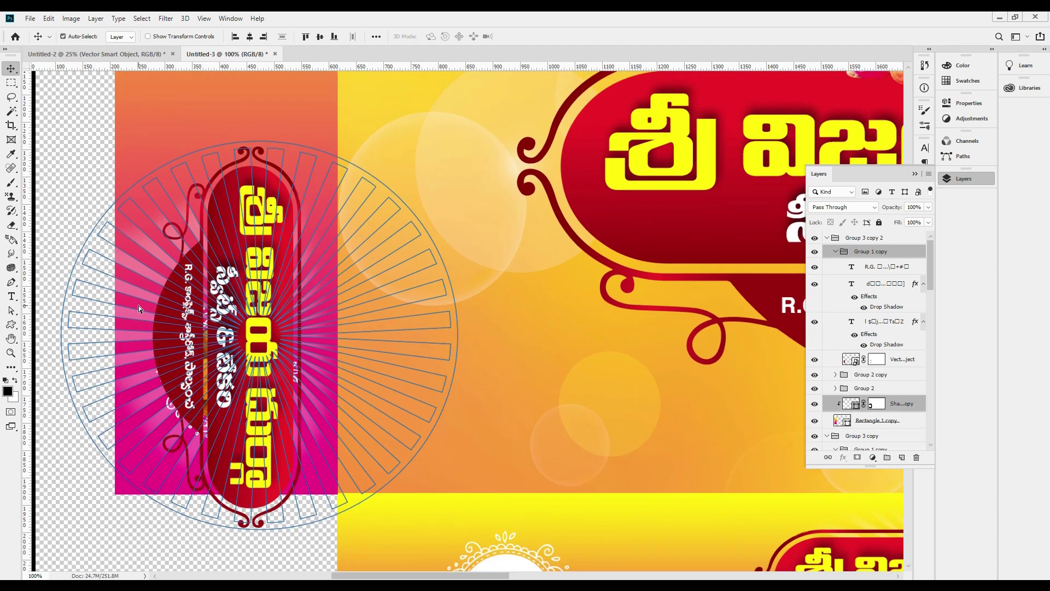
key("shift+Up")
key("shift+Up")
key("shift+Up")
key("shift+Up")
key("shift+Up")
key("shift+Up")
key("shift+Up")
key("shift+Up")
key("shift+Up")
key("shift+Up")
key("shift+Up")
key("shift+Up")
key("shift+Up")
key("shift+Up")
key("shift+Up")
key("shift+Up")
key("shift+Up")
key("shift+Up")
key("shift+Up")
key("shift+Up")
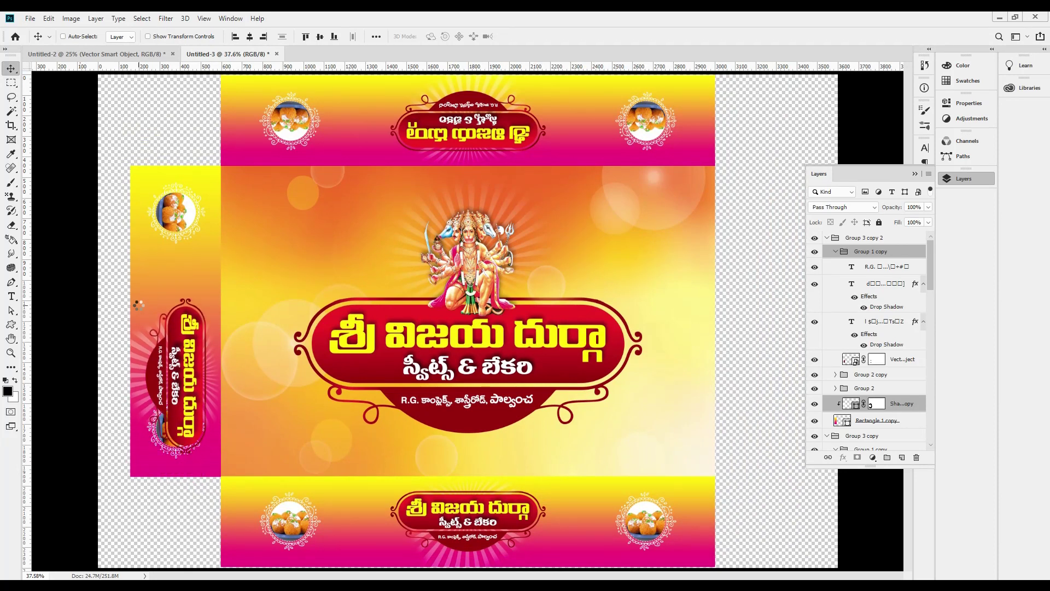
key("shift+Up")
key("shift+Up")
key("shift+Up")
key("shift+Up")
key("shift+Up")
key("shift+Up")
key("shift+Up")
key("shift+Up")
key("shift+Up")
key("shift+Up")
key("shift+Up")
key("shift+Up")
key("shift+Up")
key("shift+Up")
key("shift+Up")
key("shift+Up")
key("shift+Up")
key("shift+Up")
key("shift+Up")
key("shift+Up")
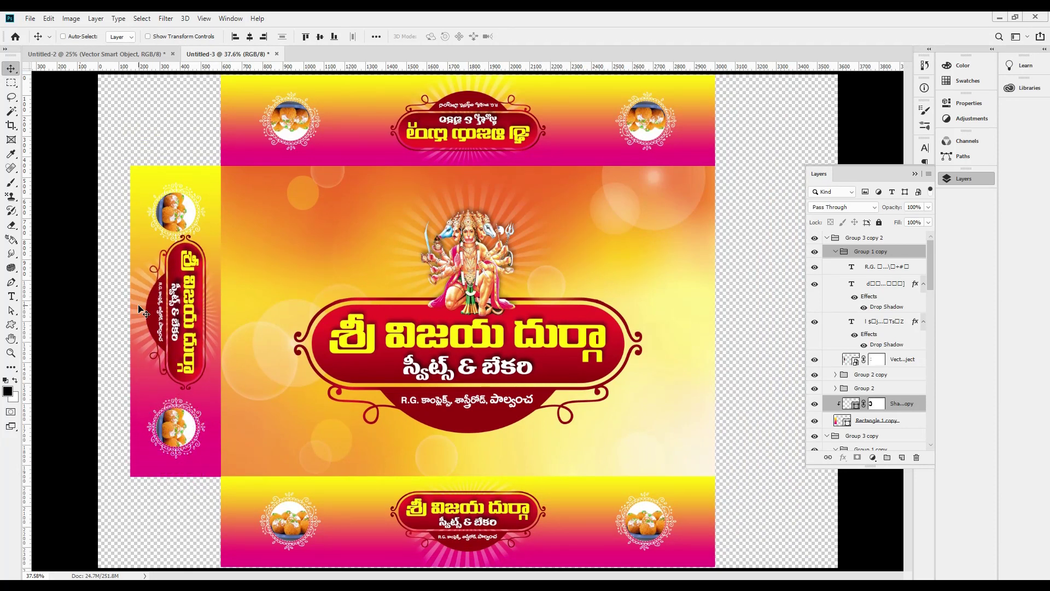
key("shift+Down")
key("shift+Down")
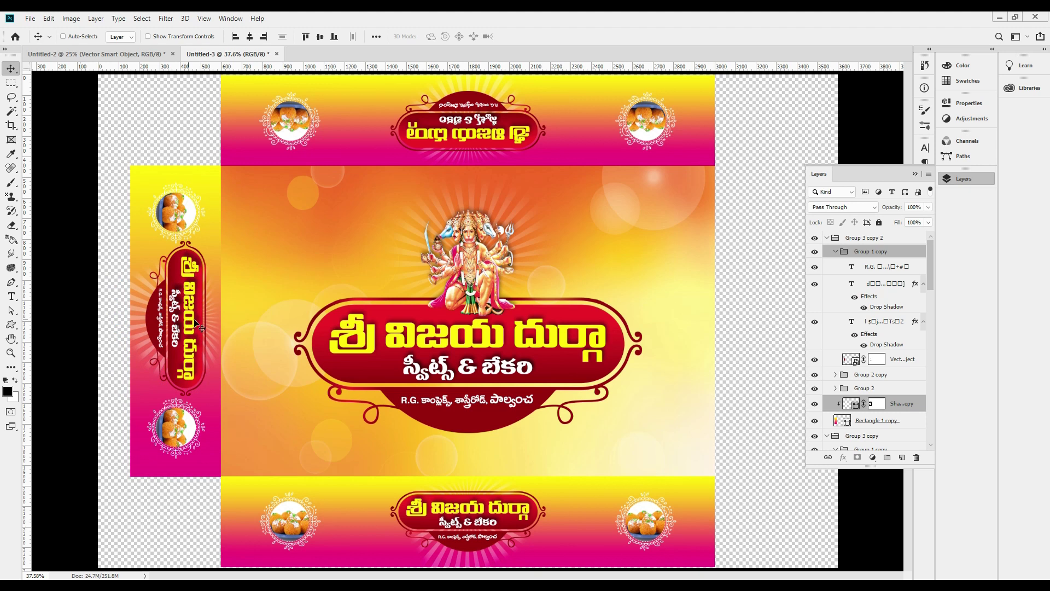
- Align the left flap's title group to the canvas's vertical centre and nudge it left
left_click(889, 255)
key("ctrl+a")
left_click(322, 37)
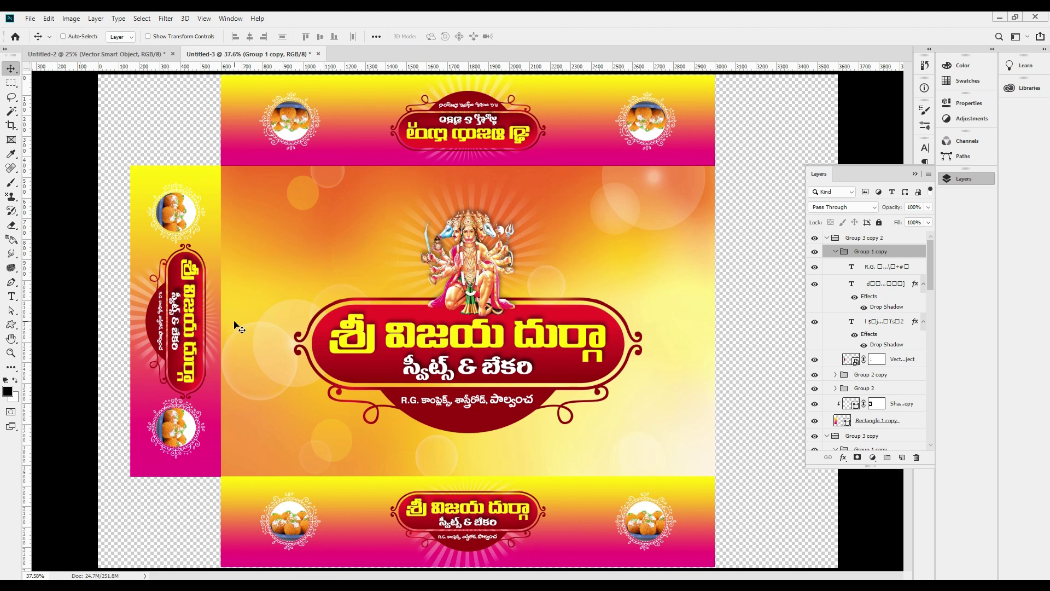
key("shift+Left")
right_click(193, 215)
left_click(200, 218)
key("shift+Up")
key("shift+Up")
key("shift+Up")
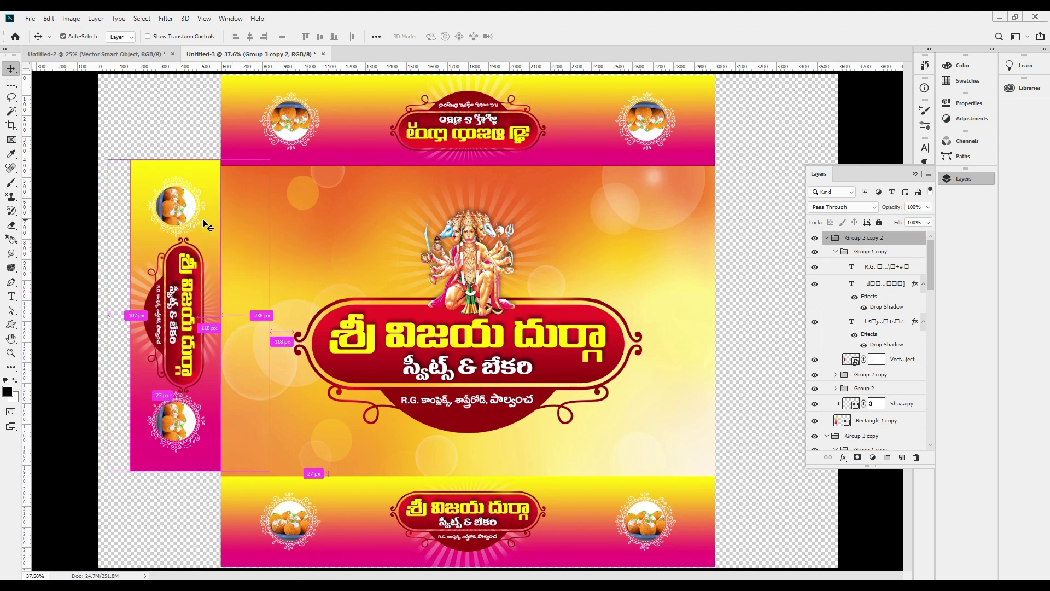
key("shift+Down")
key("shift+Down")
key("shift+Down")
- Nudge the left flap's upper laddoo badge group up, away from the title
right_click(174, 214)
left_click(218, 229)
key("shift+Up")
key("shift+Up")
key("shift+Up")
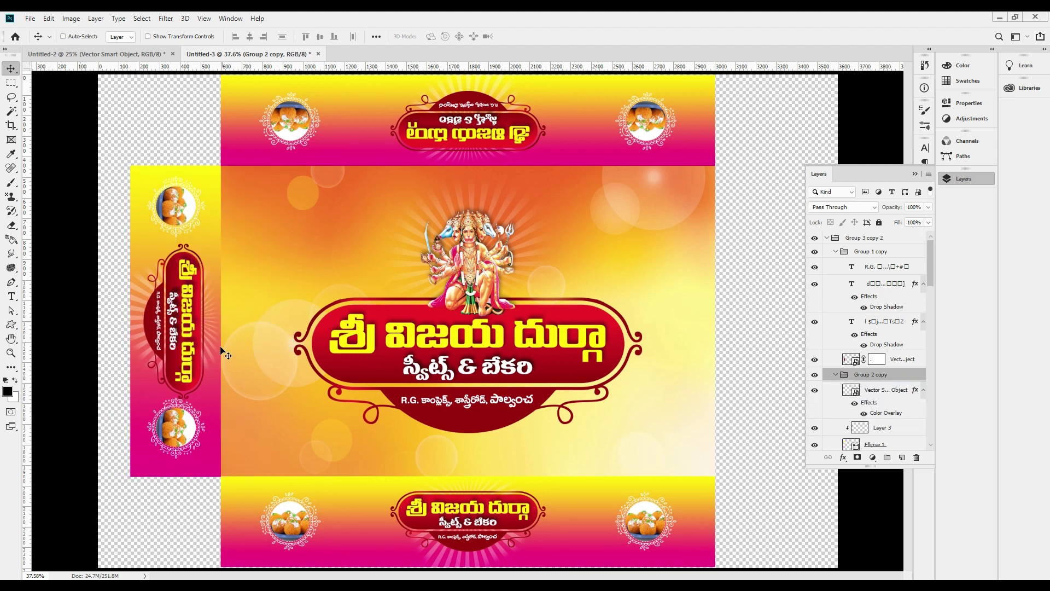
- Nudge the left flap's lower laddoo badge group down, away from the title
right_click(186, 430)
left_click(219, 441)
key("shift+Down")
key("shift+Down")
key("shift+Down")
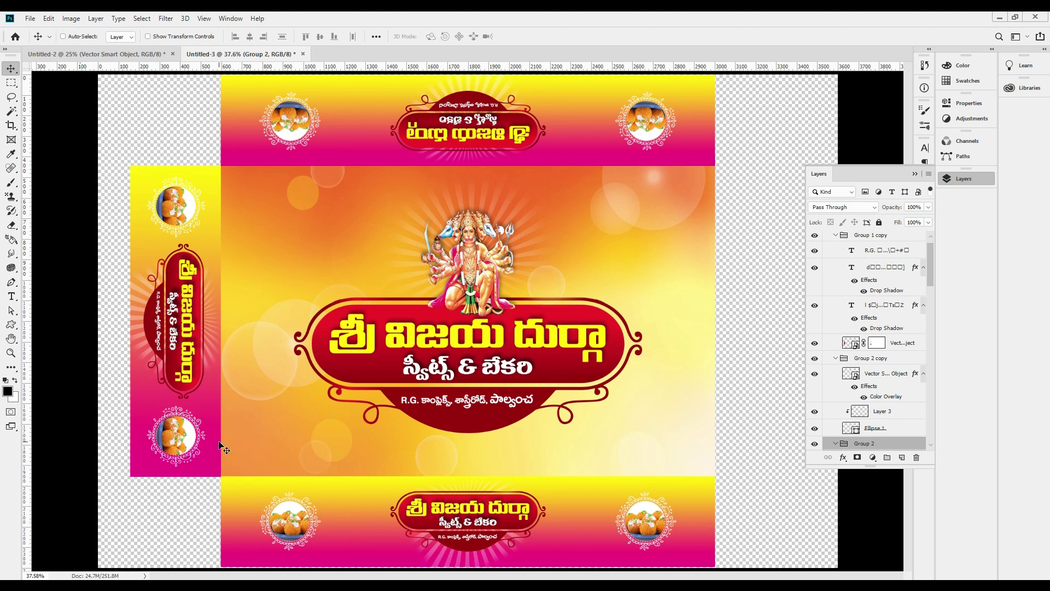
key("shift+Down")
key("shift+Down")
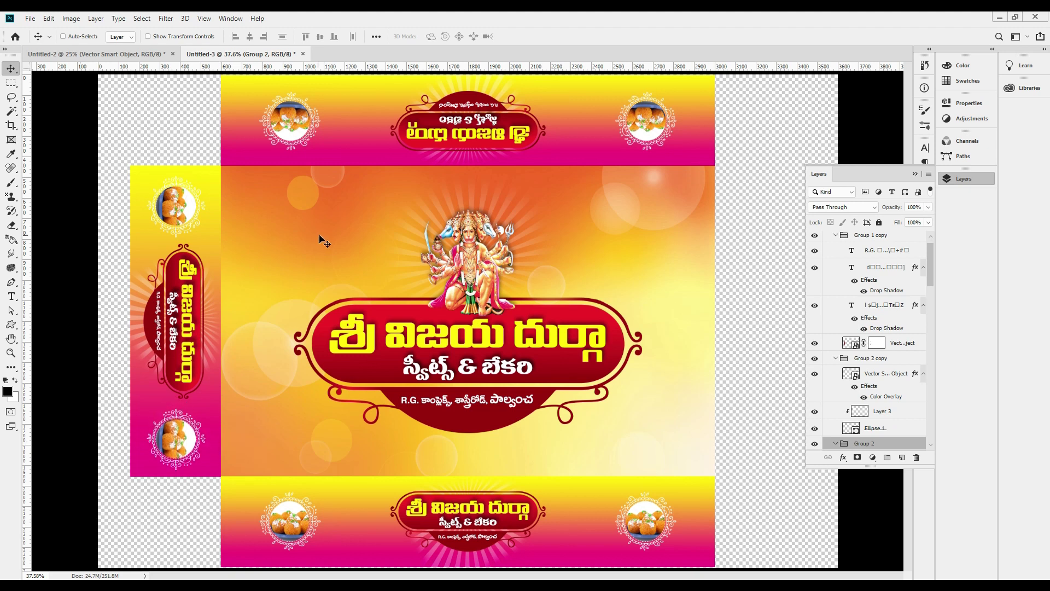
- Duplicate the left-flap group to the right part of the central panel and flip the copy horizontally and vertically
left_click_drag(192, 186, 718, 258)
key("ctrl+t")
right_click(676, 272)
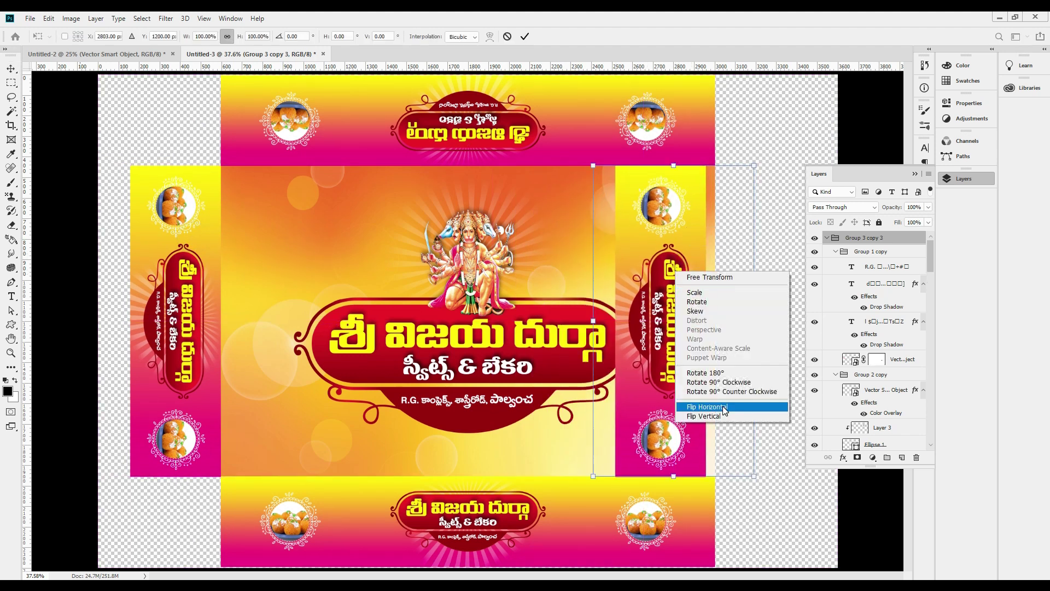
left_click(726, 383)
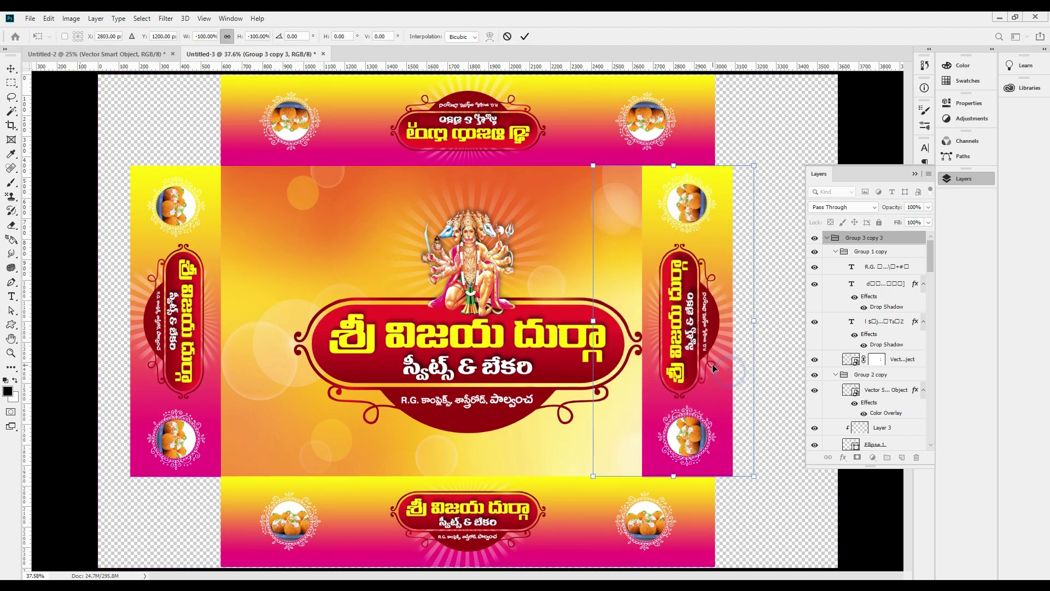
key("Return")
- Move the flipped flap copy right until it sits outside the central panel, flush against its right edge
left_click_drag(714, 370, 740, 371)
key("shift+Right")
key("shift+Right")
key("shift+Right")
key("shift+Right")
key("shift+Right")
key("shift+Right")
key("shift+Right")
key("shift+Right")
key("shift+Right")
key("shift+Right")
key("shift+Right")
key("shift+Right")
key("shift+Right")
key("shift+Right")
key("shift+Right")
key("shift+Right")
key("shift+Right")
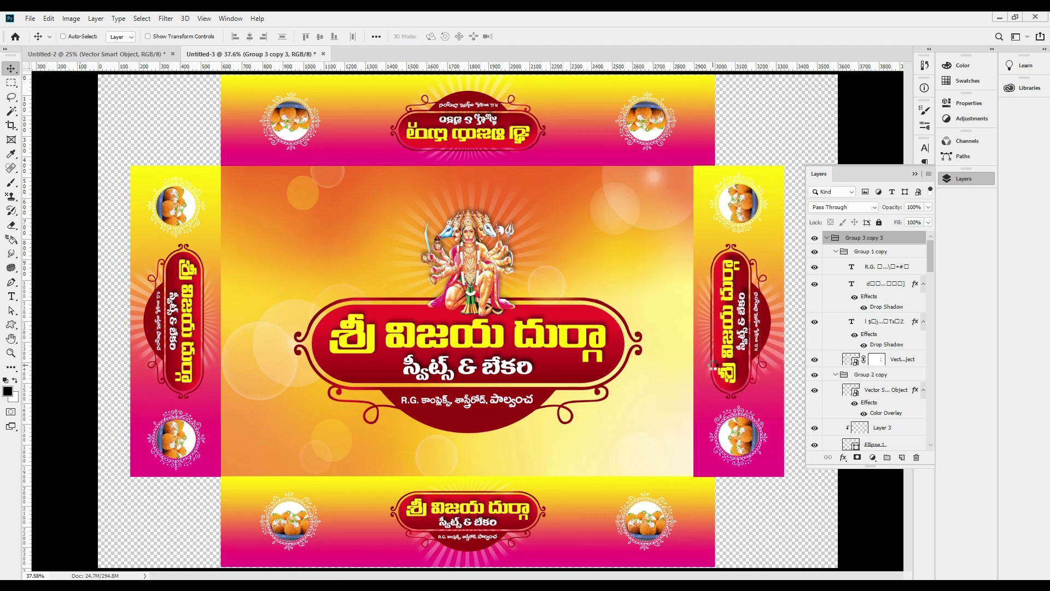
key("shift+Right")
key("shift+Right")
key("shift+Right")
key("shift+Right")
key("shift+Right")
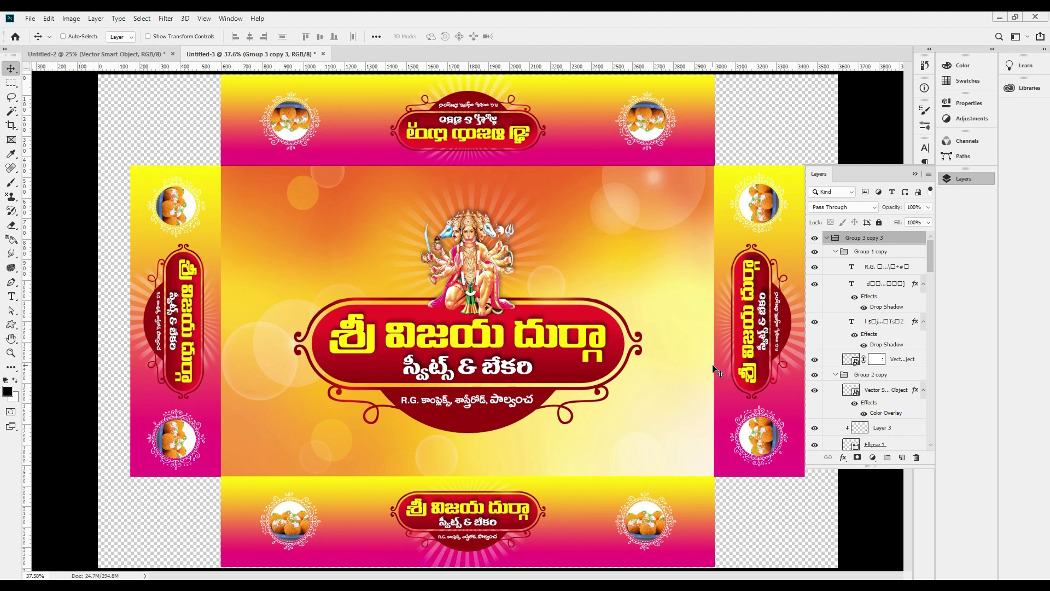
left_click(964, 178)
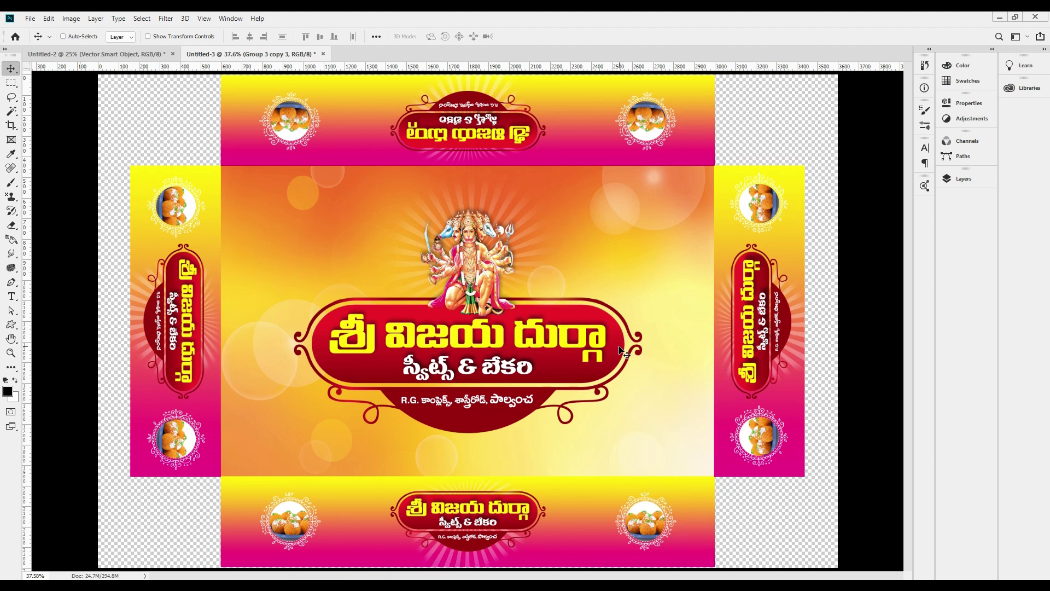
right_click(726, 298)
left_click(750, 302)
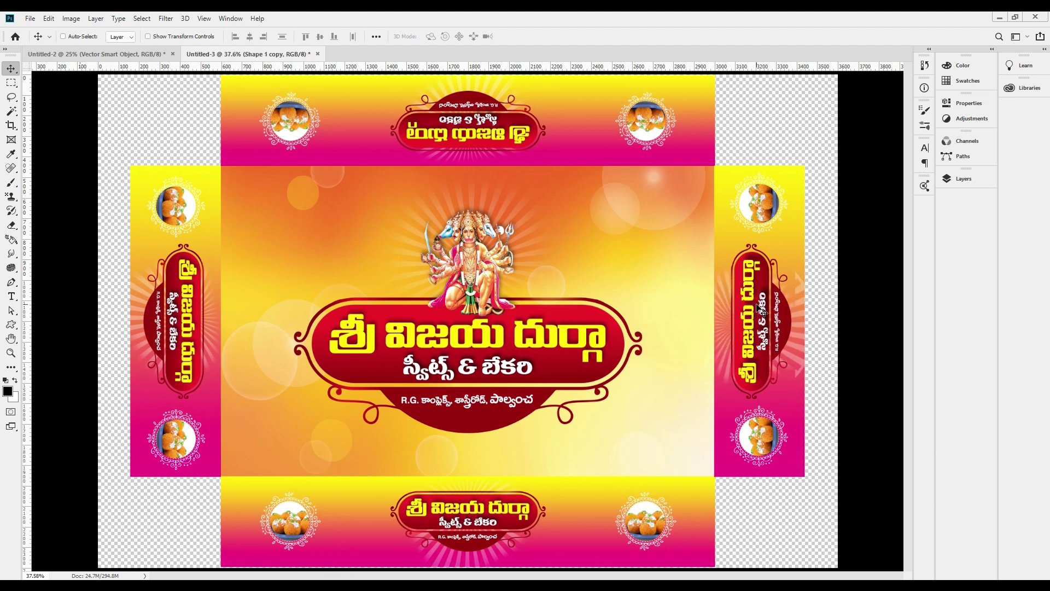
left_click(763, 310)
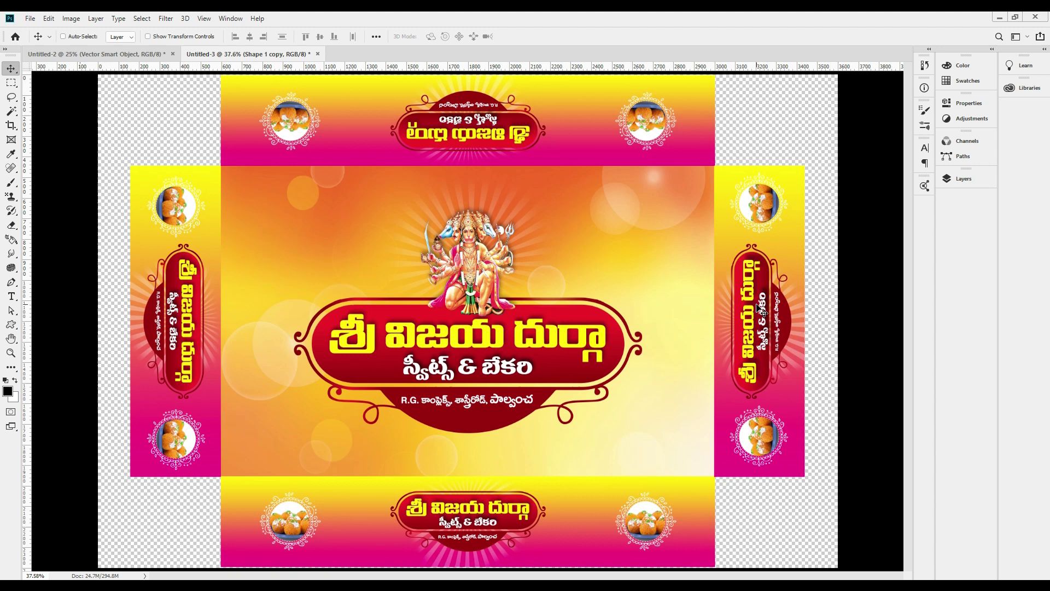
left_click_drag(623, 247, 618, 181)
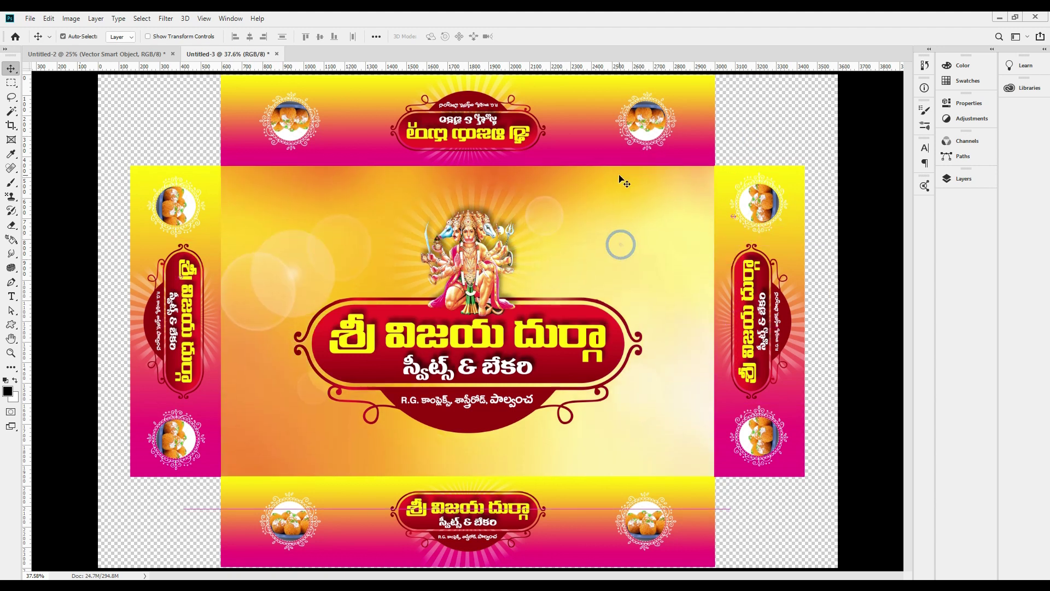
key("ctrl+z")
left_click_drag(616, 275, 619, 232)
key("ctrl+z")
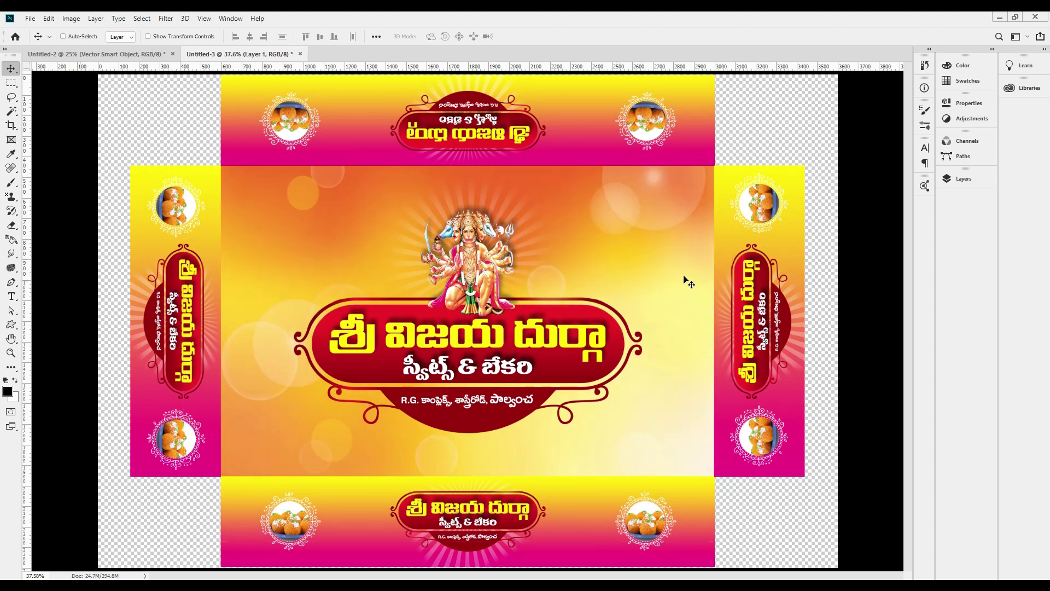
- Shift the central panel's bokeh background image slightly upward
key("F7")
left_click(928, 208)
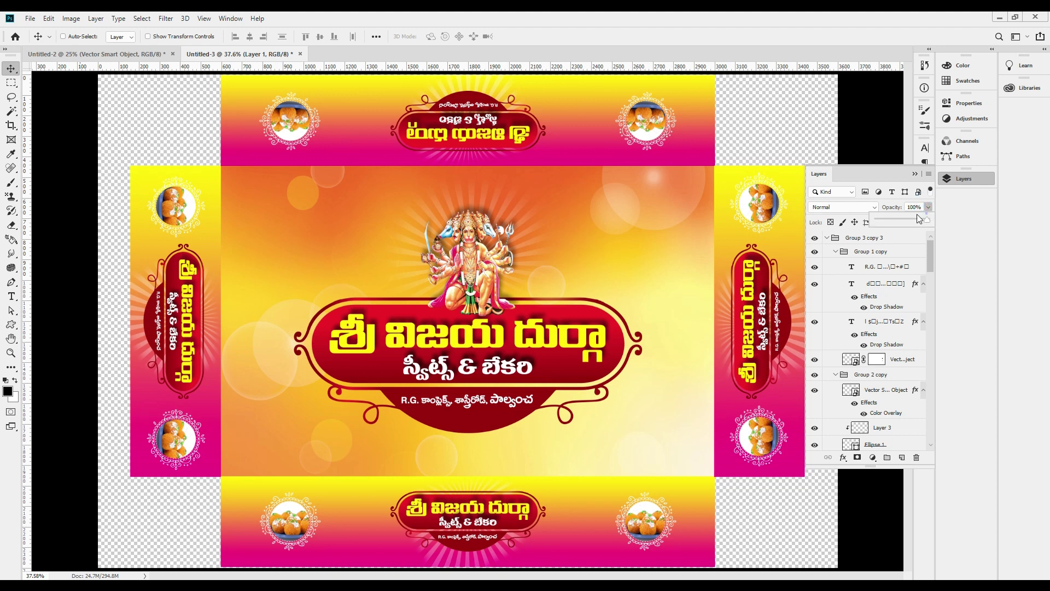
left_click_drag(897, 217, 921, 216)
left_click_drag(504, 313, 502, 277)
left_click(954, 181)
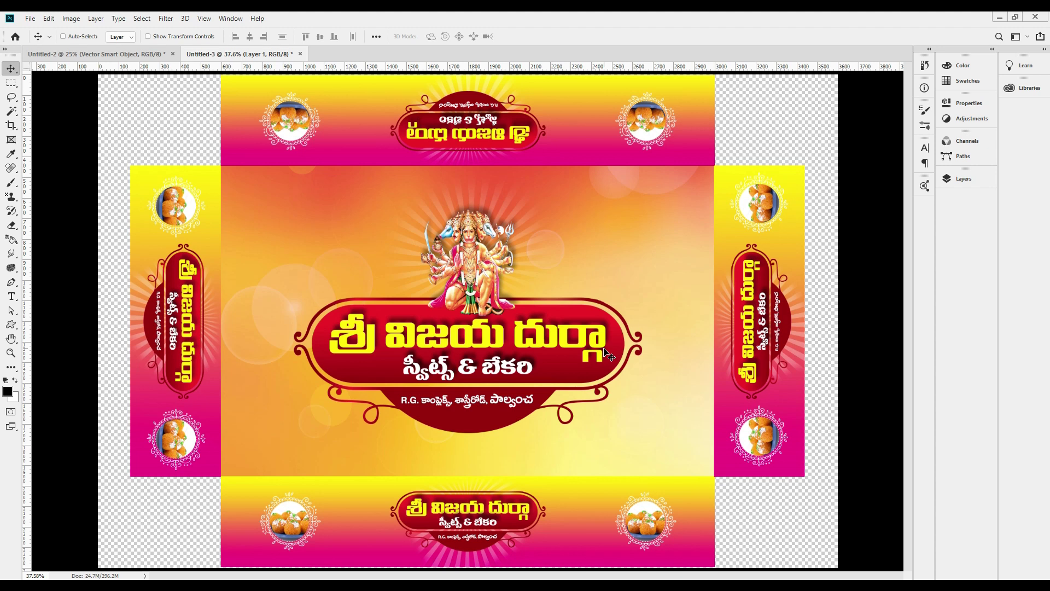
left_click(576, 338)
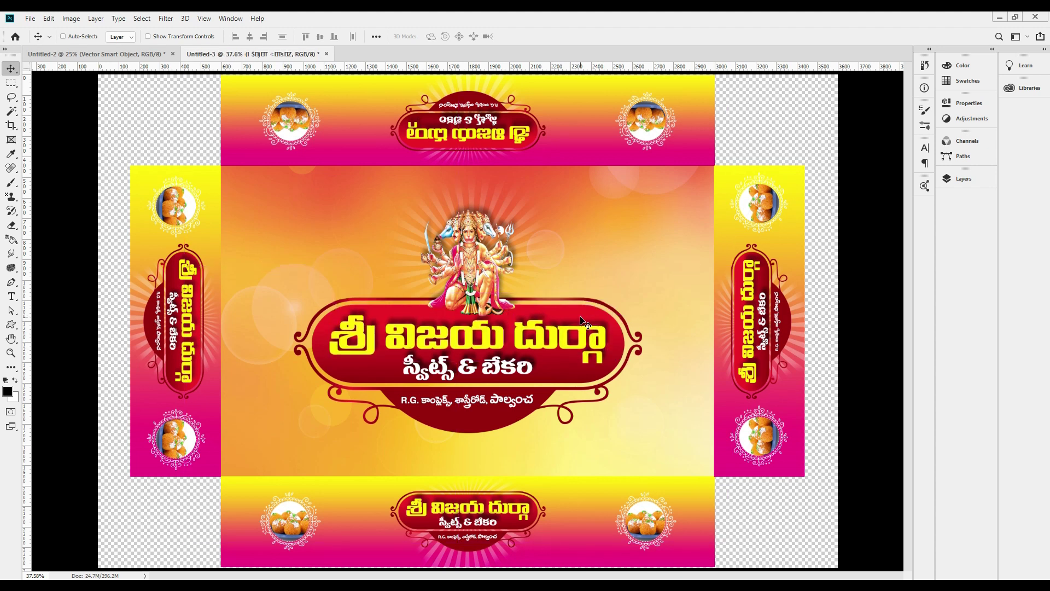
key("ctrl+plus")
key("ctrl+plus")
key("ctrl+plus")
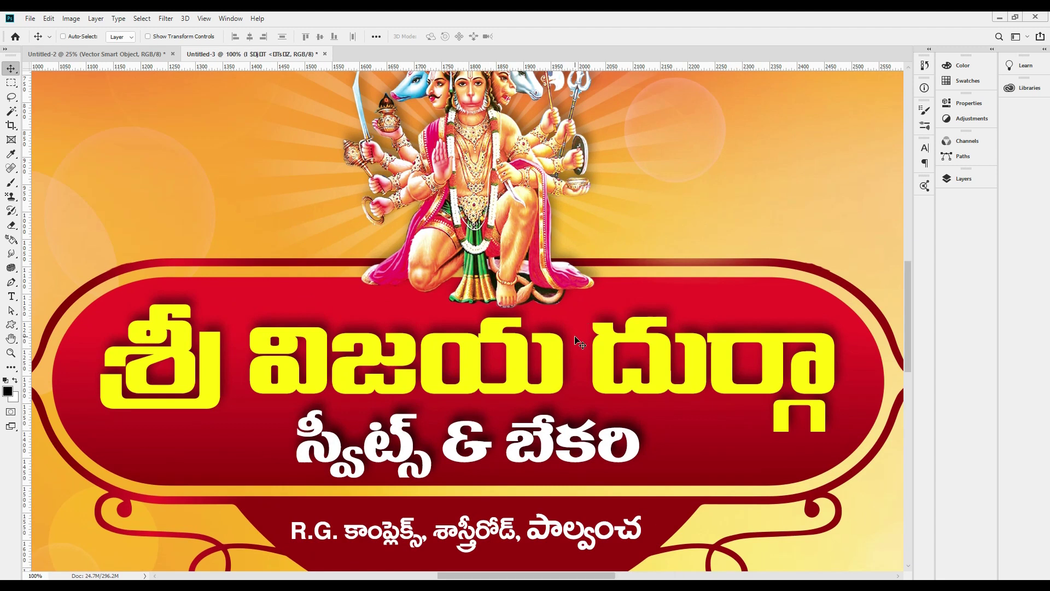
key("ctrl+0")
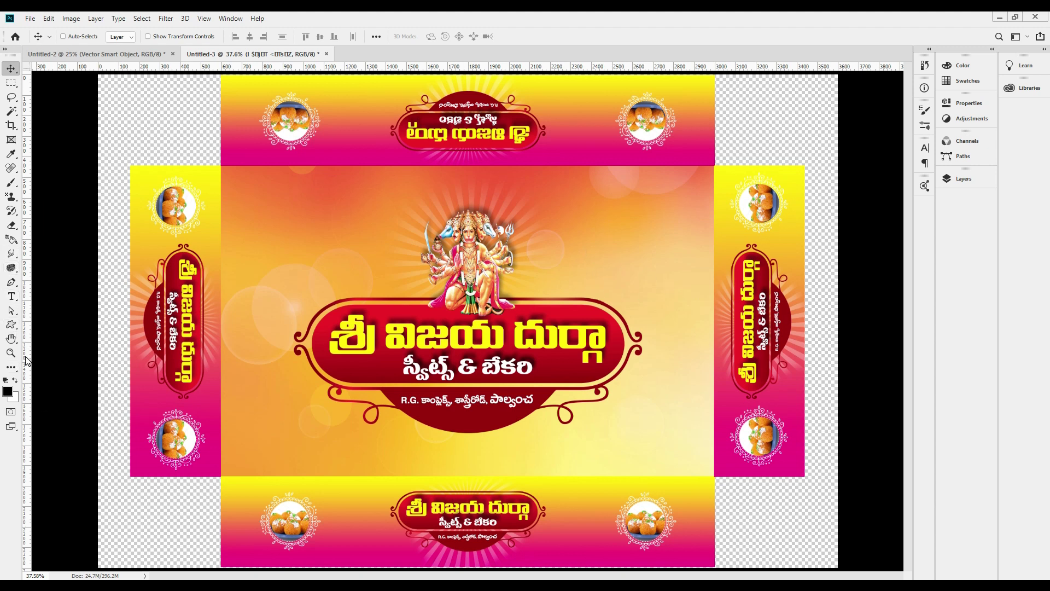
- Draw a square of about 157 px near the central panel's upper-right corner and fill it white
left_click(11, 325)
left_click(32, 328)
left_click_drag(653, 185, 686, 221)
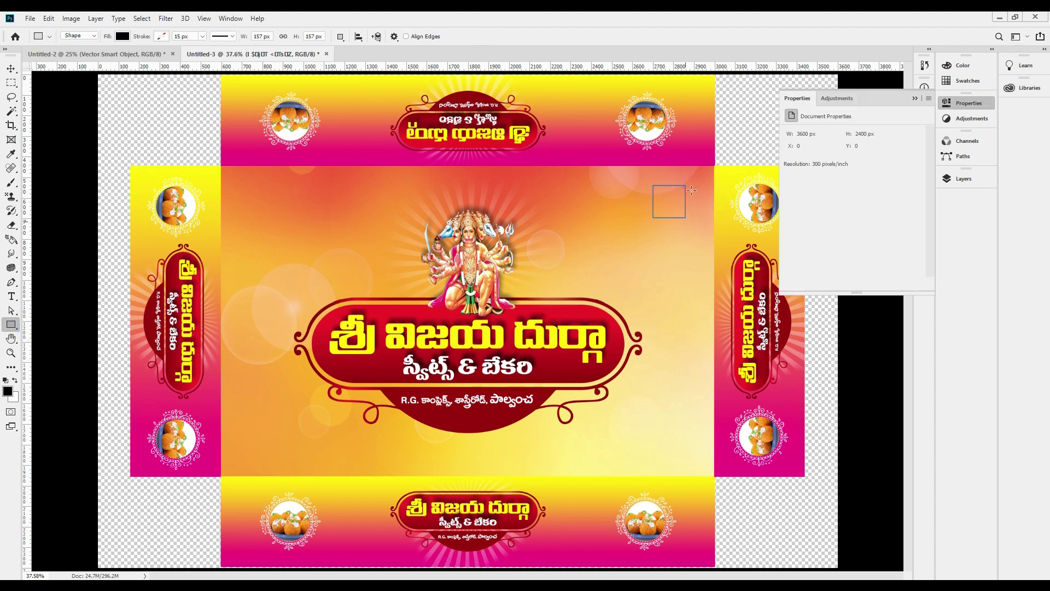
scroll(693, 185, "up", 3)
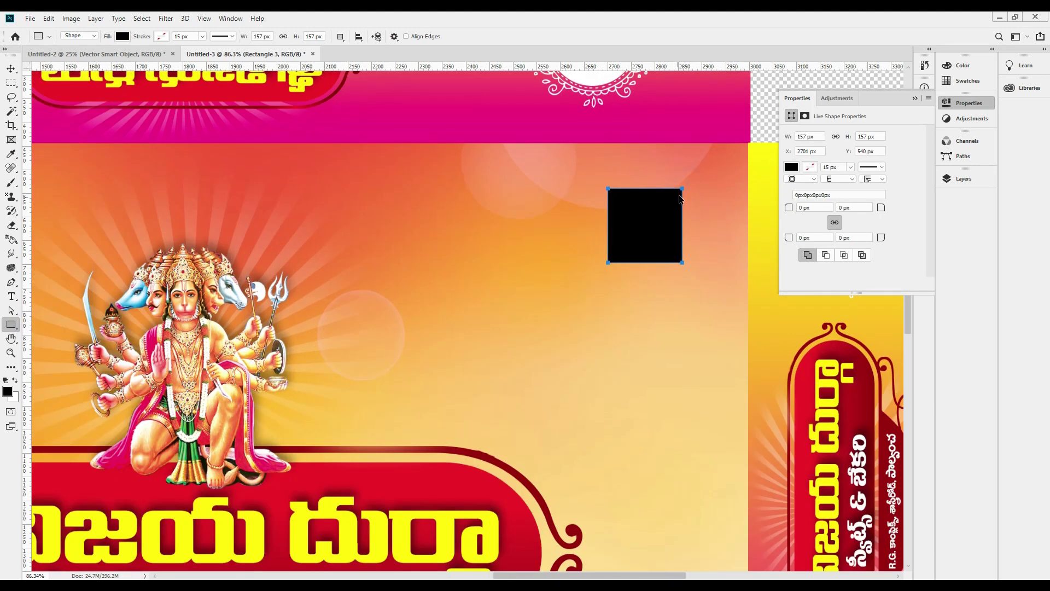
scroll(687, 180, "up", 2)
left_click(797, 169)
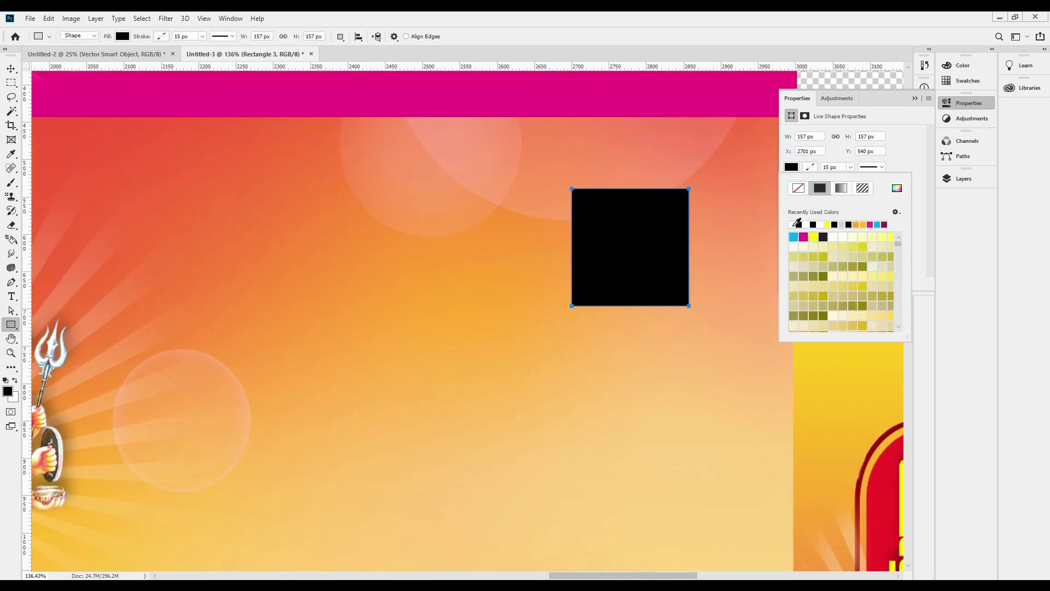
left_click(792, 224)
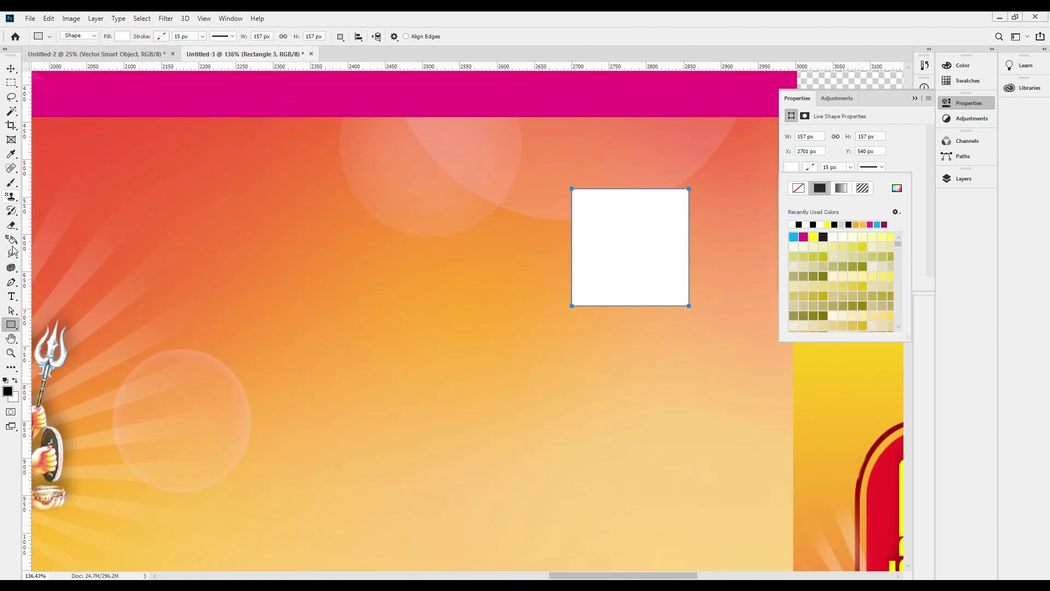
- Give the square a solid green stroke with C and Y at 100%
left_click(162, 36)
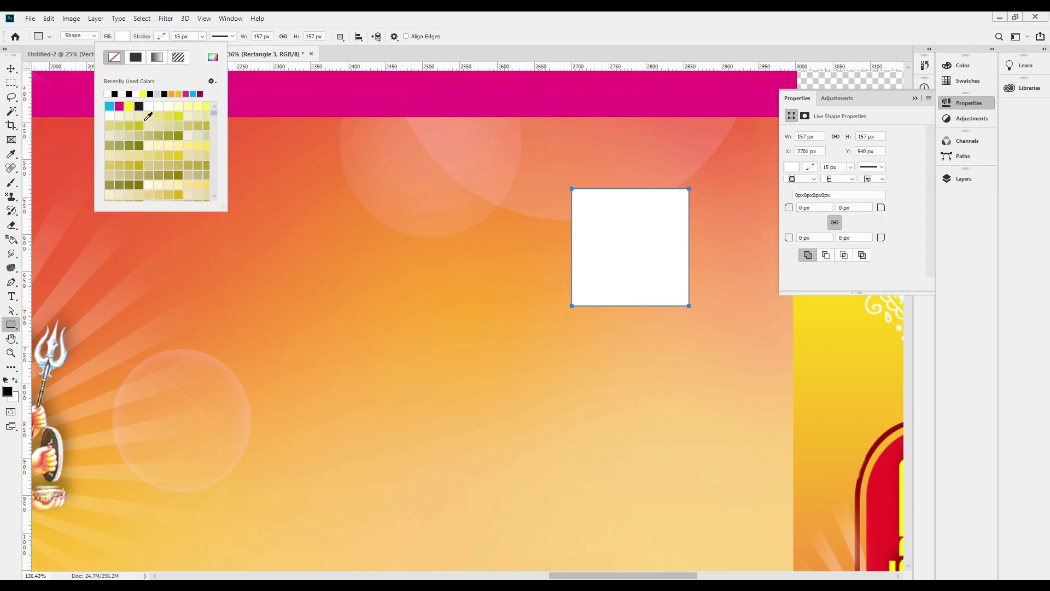
scroll(120, 102, "down", 5)
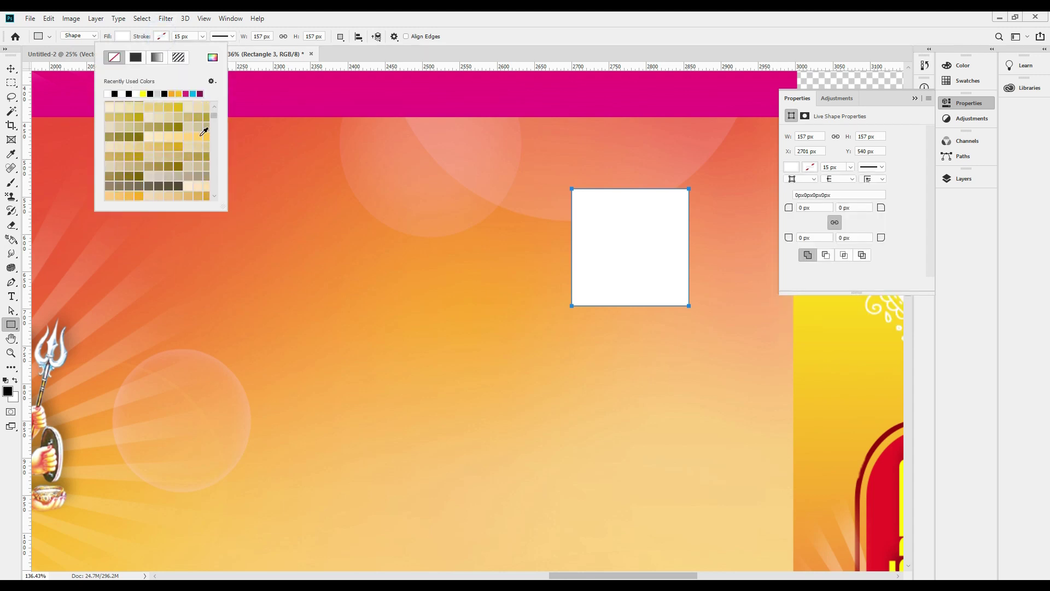
left_click(213, 57)
key("Tab")
key("Tab")
key("Tab")
key("Tab")
key("Tab")
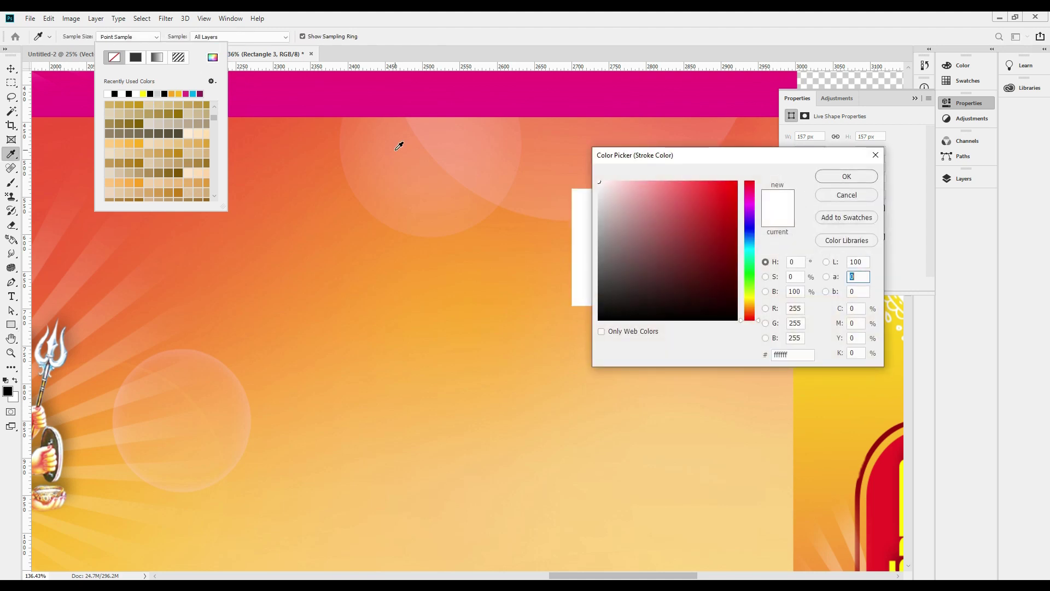
key("shift+Tab")
type("100")
key("Tab")
key("Tab")
key("Tab")
type("1")
key("shift+Tab")
type("100")
key("Tab")
key("Return")
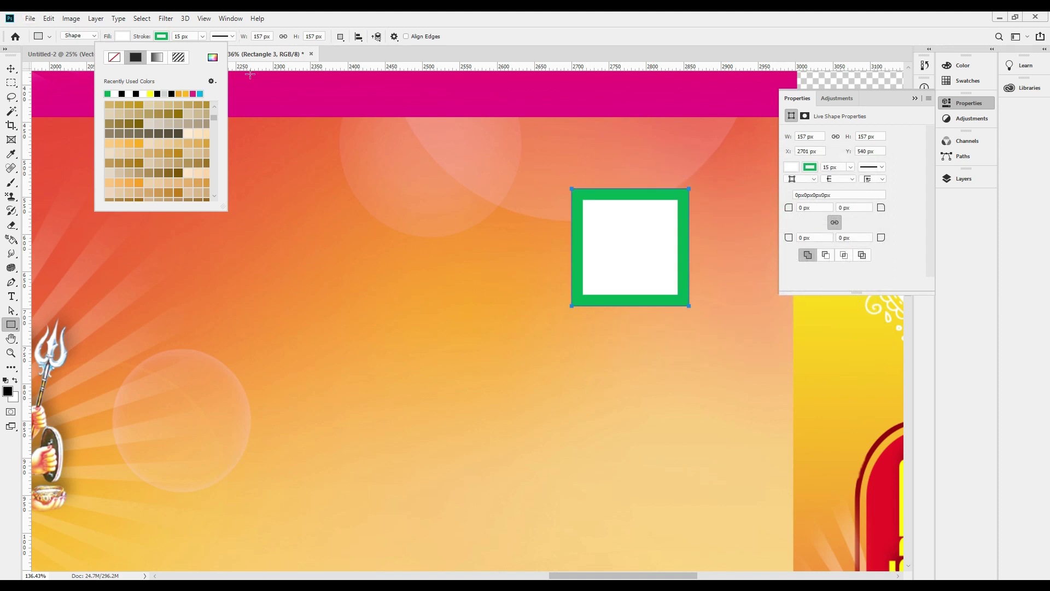
- Set the square's stroke width to 10 px
left_click(187, 36)
type("10")
key("Return")
left_click(11, 68)
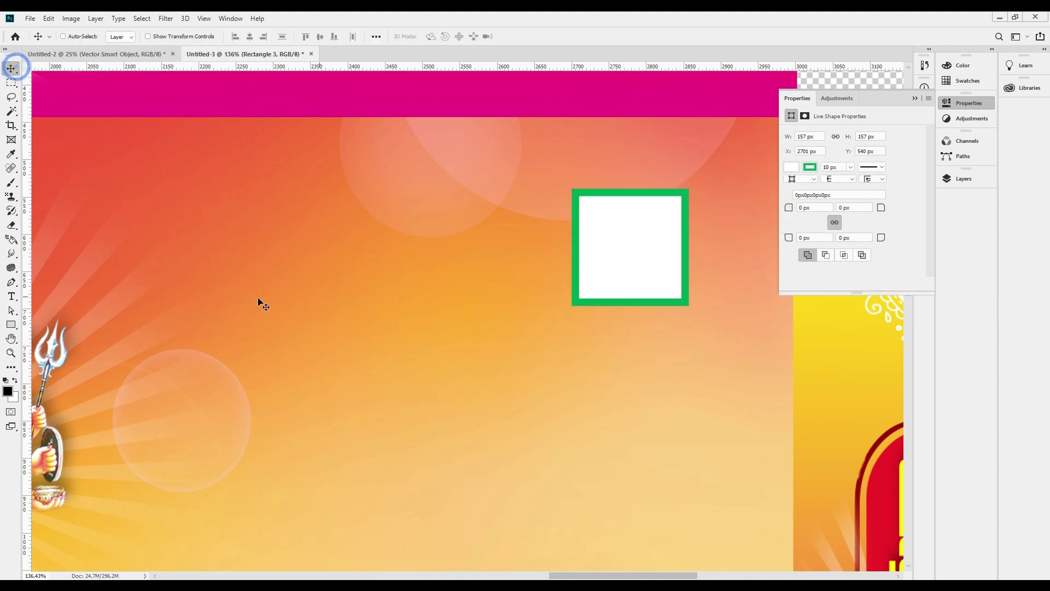
- Draw a circle of about 97 px beside the square, with no stroke and the same green as fill
right_click(11, 326)
left_click(48, 348)
left_click_drag(339, 209, 417, 282)
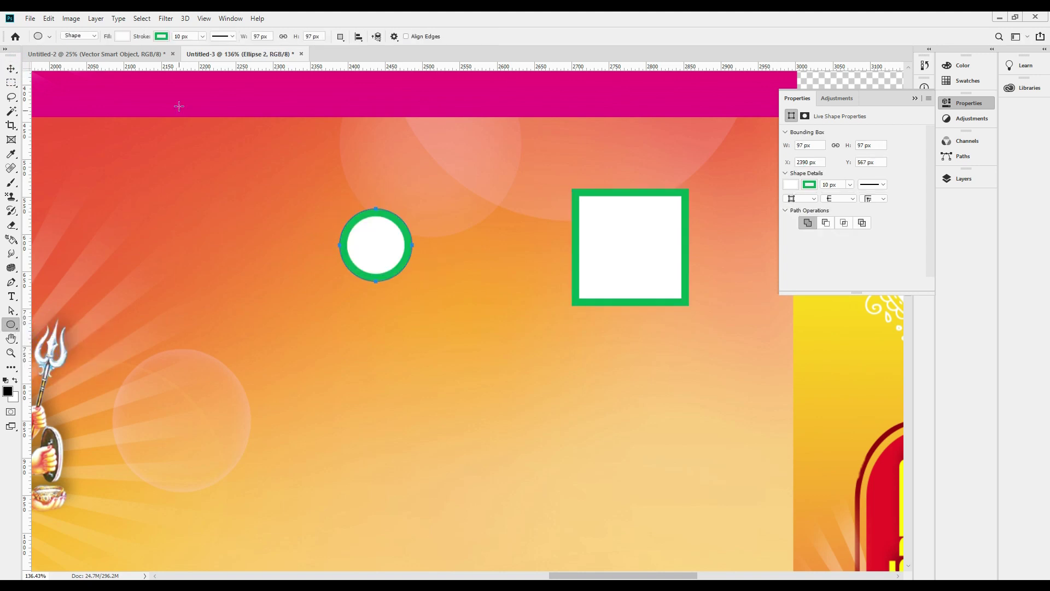
left_click(122, 36)
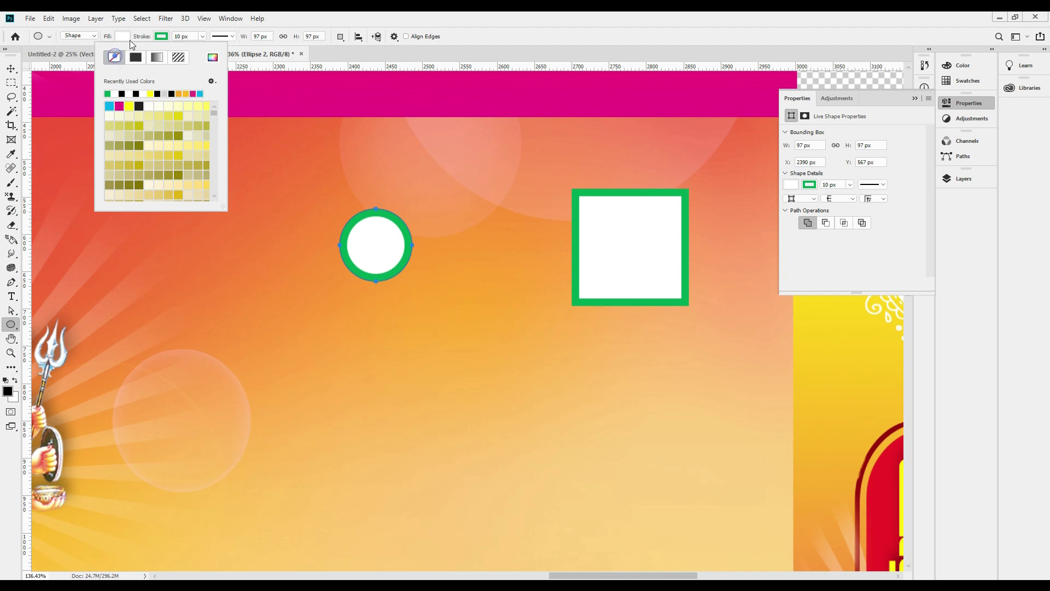
left_click(114, 57)
left_click(69, 93)
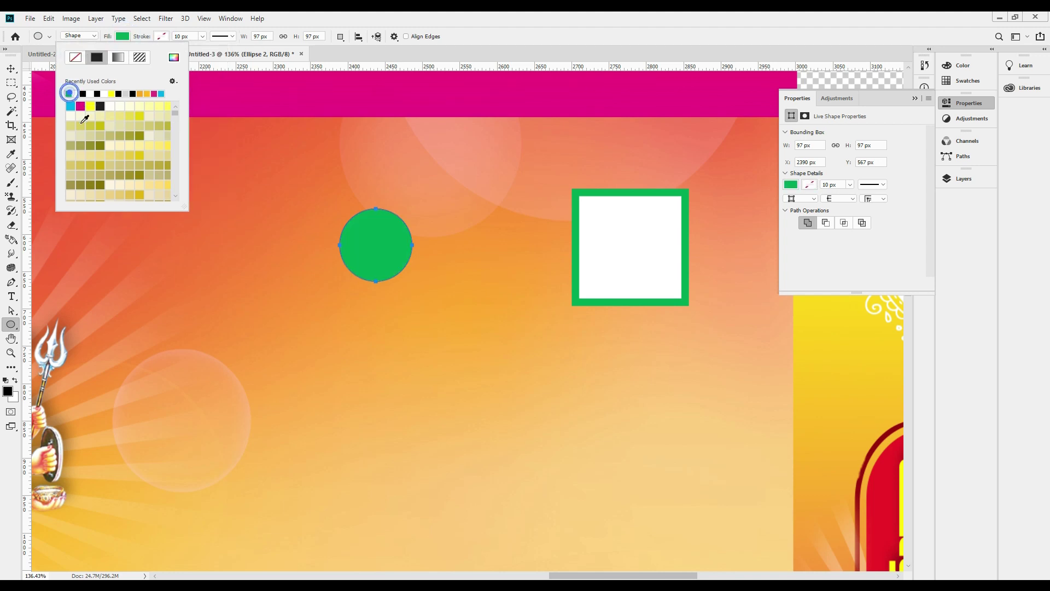
left_click(11, 68)
left_click(12, 83)
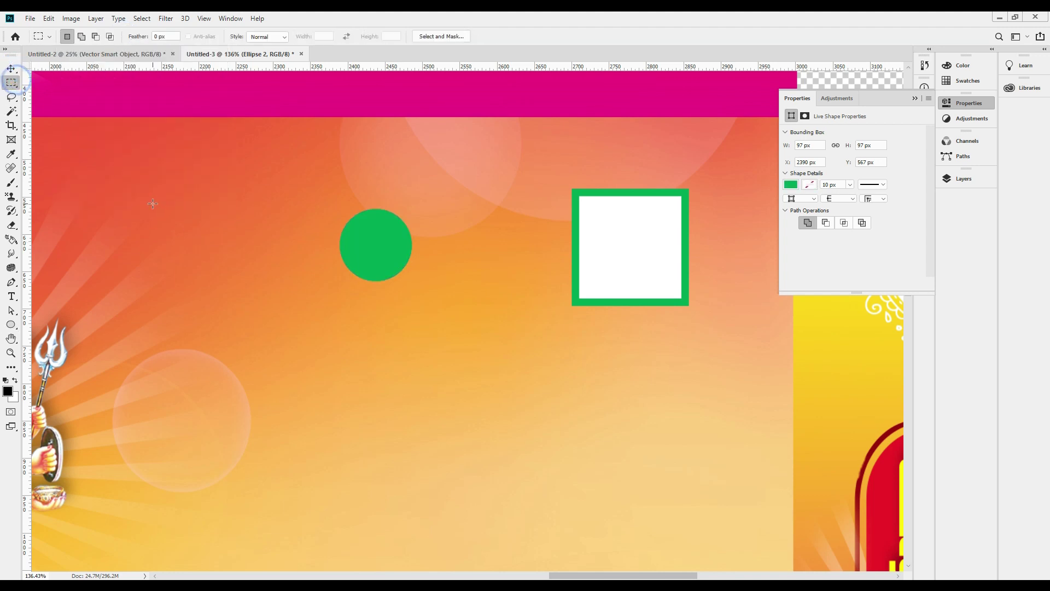
left_click_drag(151, 203, 286, 349)
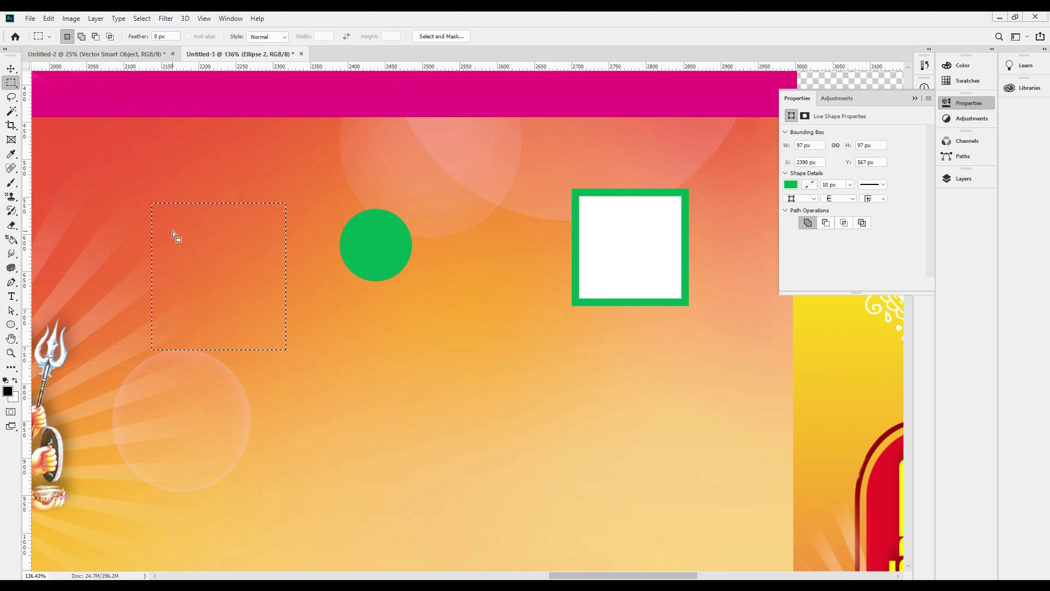
left_click(11, 68)
key("ctrl+d")
- Move the green circle into the centre of the white square and scale it down slightly
left_click_drag(382, 244, 635, 247)
key("ctrl+t")
left_click_drag(669, 284, 662, 277)
key("Return")
right_click(663, 242)
left_click(681, 216)
left_click_drag(642, 247, 662, 208)
key("ctrl+z")
- Group the green circle and the white square into one vegetarian mark
right_click(646, 245)
left_click(661, 258)
right_click(672, 224)
left_click(690, 239, "shift")
key("ctrl+z")
key("ctrl+g")
key("ctrl+minus")
key("ctrl+0")
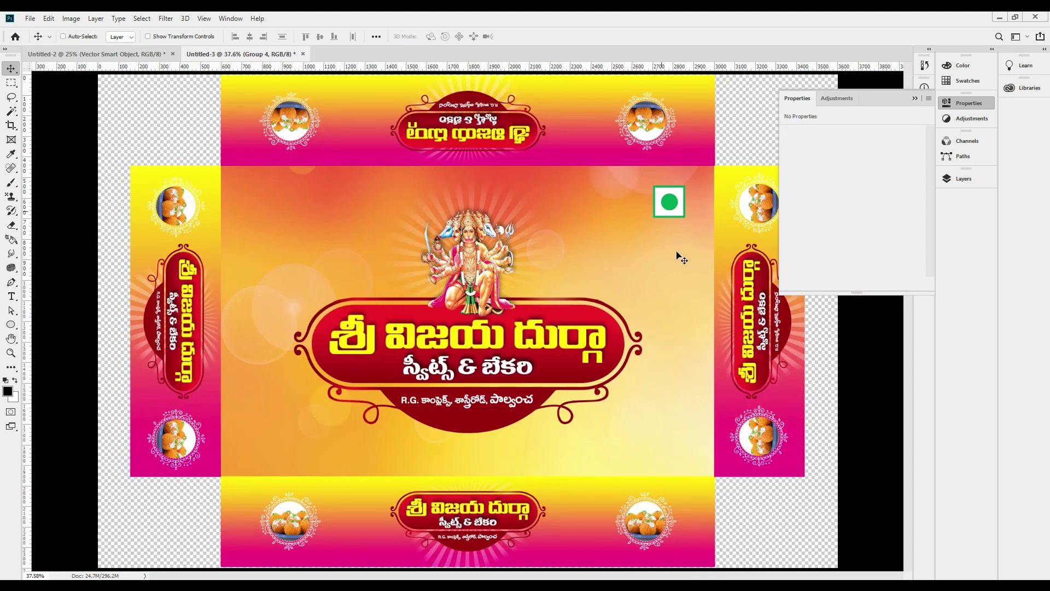
- Scale the vegetarian mark group down near the central panel's upper-right corner and preview the whole design without panels
key("ctrl+t")
mouse_move(685, 217)
left_mouse_down()
mouse_move(674, 206)
mouse_move(688, 209)
left_mouse_up()
key("Return")
key("Tab")
key("ctrl+0")
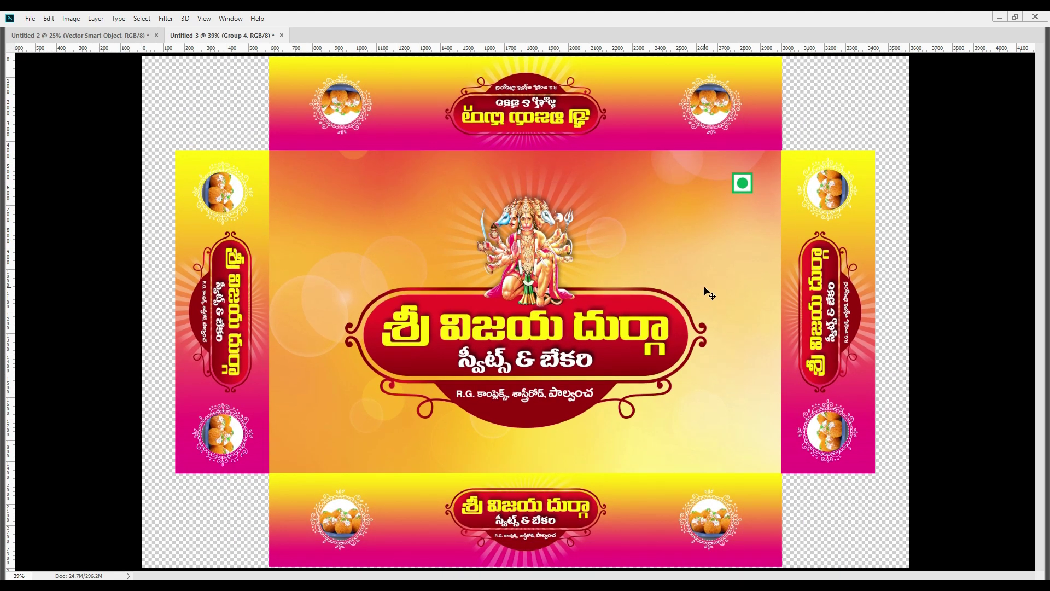
- Turn on the visibility of the Rectangle 2 layer behind the box layout
key("ctrl+minus")
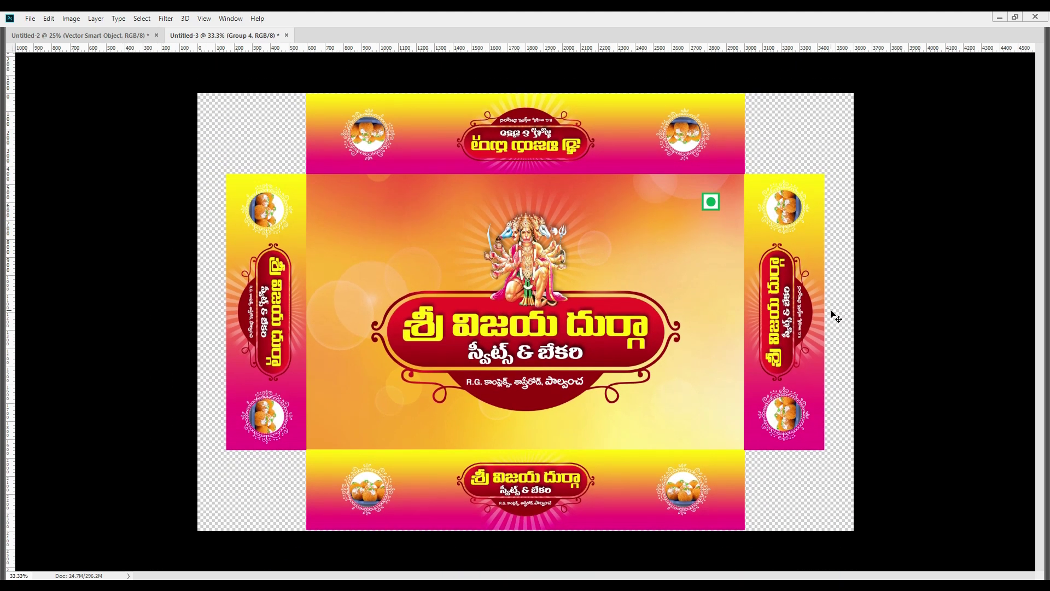
key("F7")
scroll(881, 312, "down", 2)
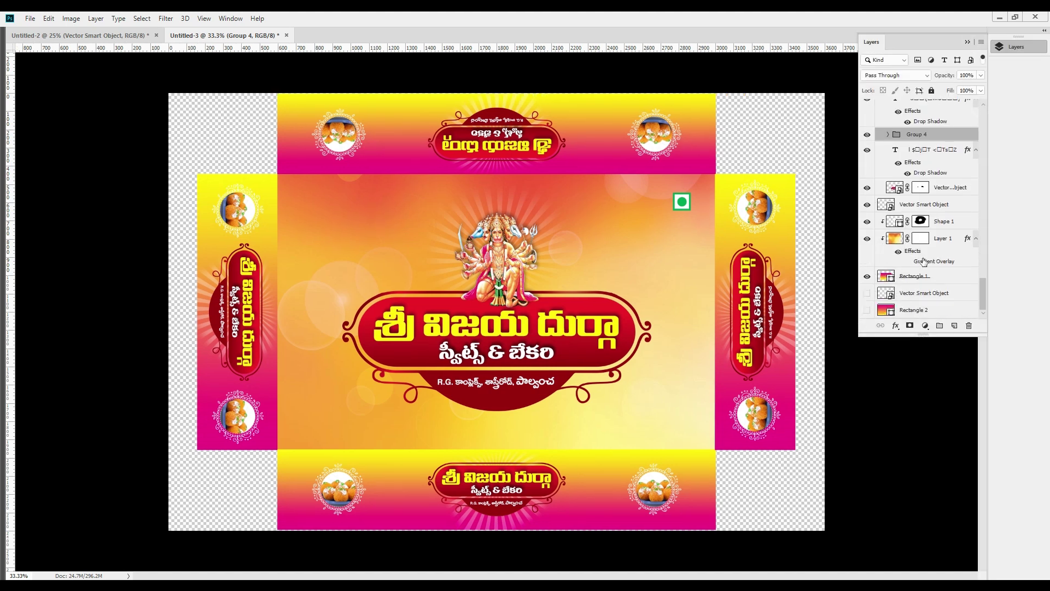
left_click(868, 310)
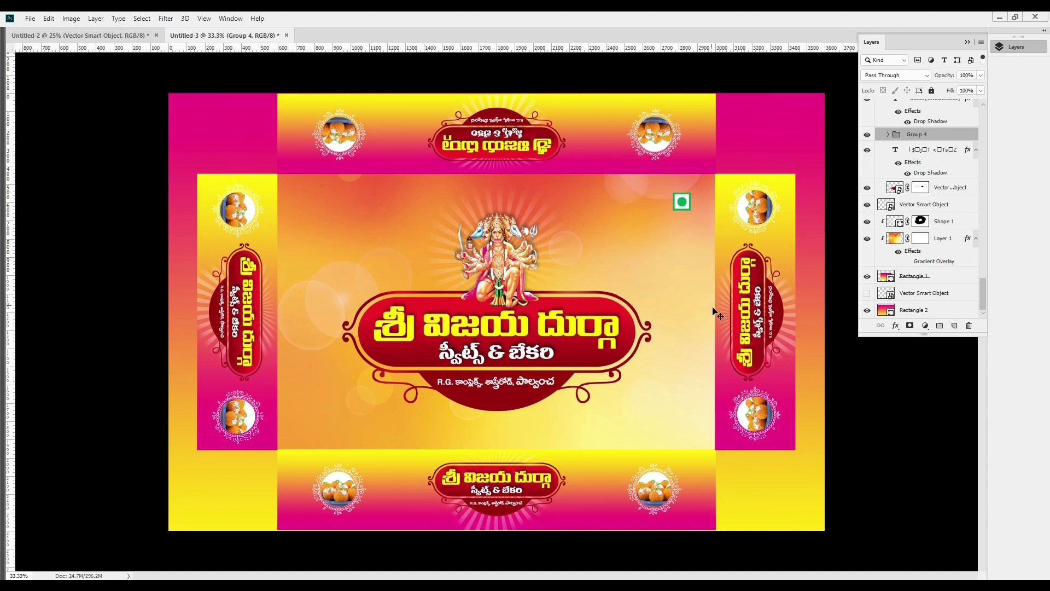
- Move the yellow stop of Rectangle 2's gradient fill to about the middle and add a new stop at the gradient's start
right_click(791, 152)
left_click(821, 156)
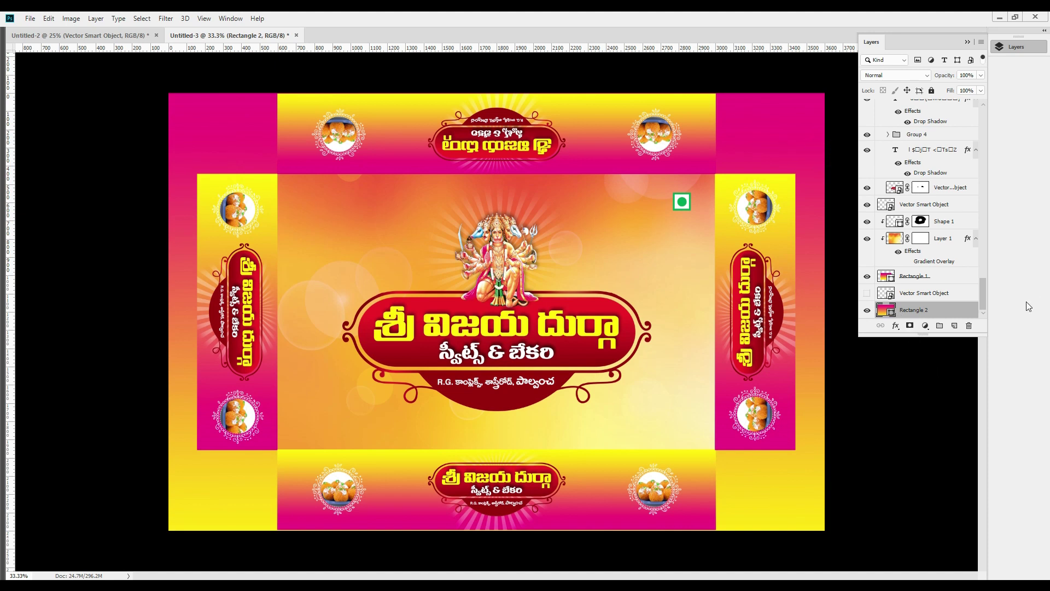
key("Tab")
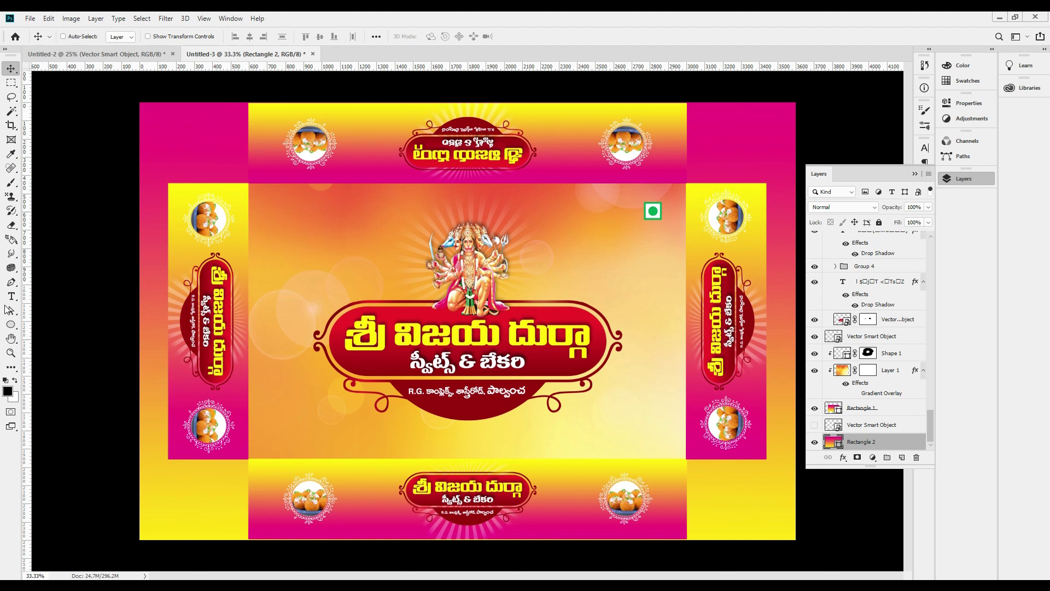
left_click(12, 326)
left_click(122, 37)
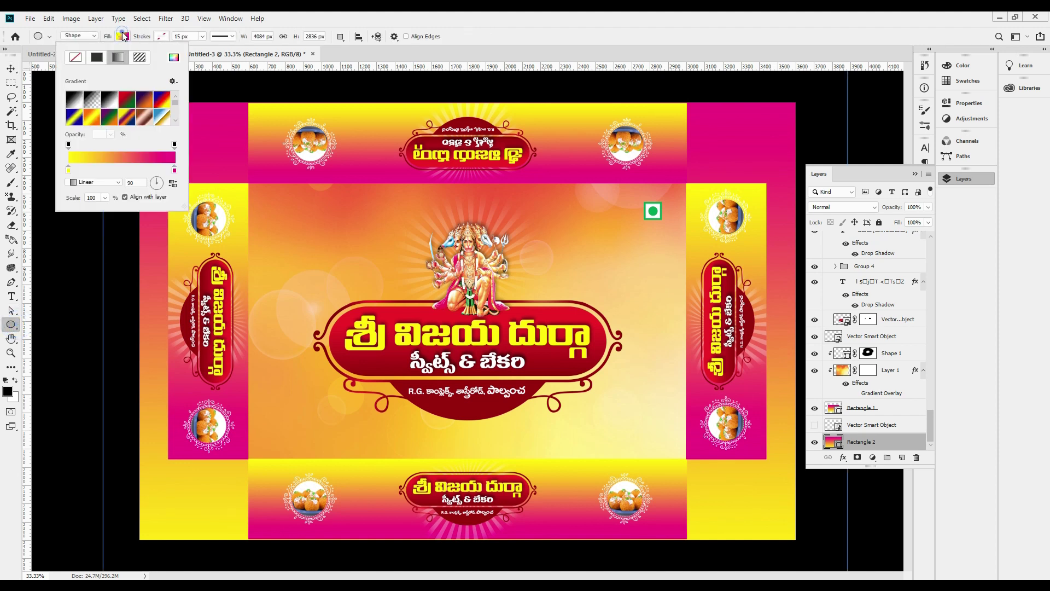
left_click(115, 160)
left_click(71, 171)
left_click_drag(68, 170, 125, 167)
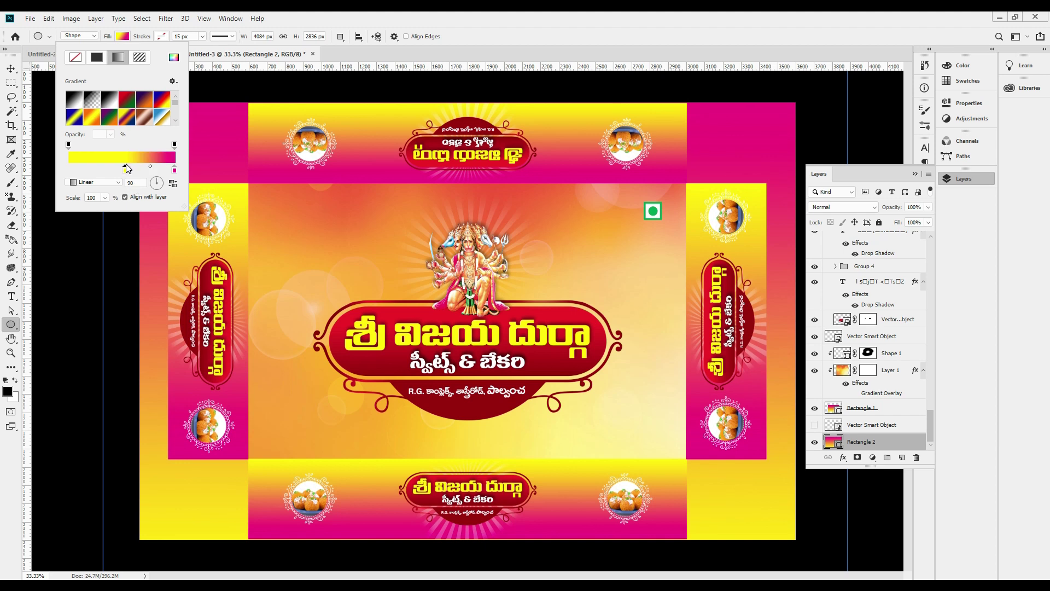
left_click(71, 168)
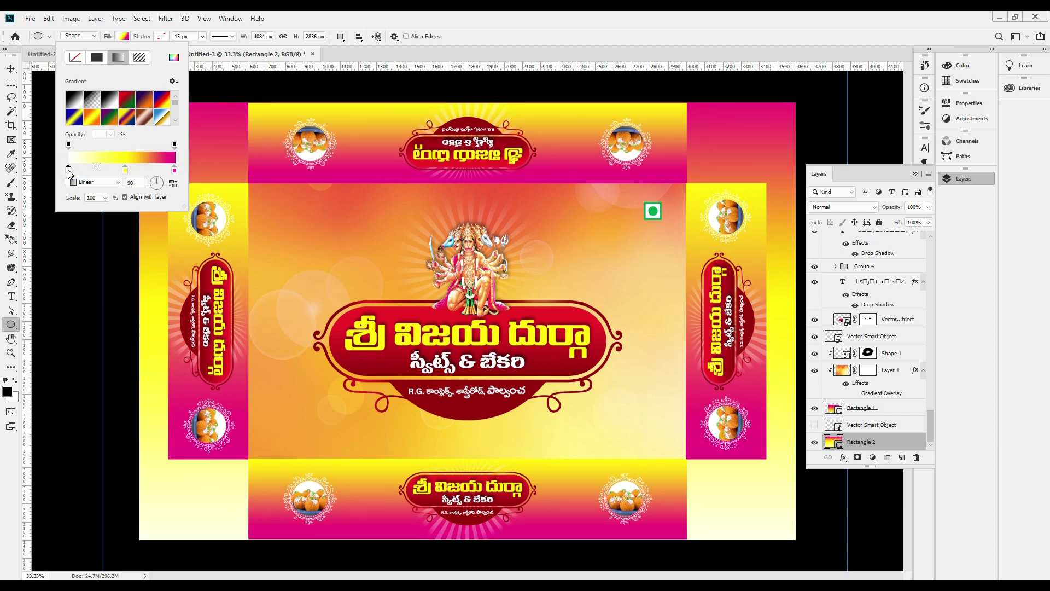
- Set the gradient's first stop to magenta with M at 100% and preview the design without panels
double_click(68, 172)
key("Tab")
key("Tab")
key("Tab")
key("Tab")
key("Tab")
type("100")
key("Tab")
key("Return")
key("Return")
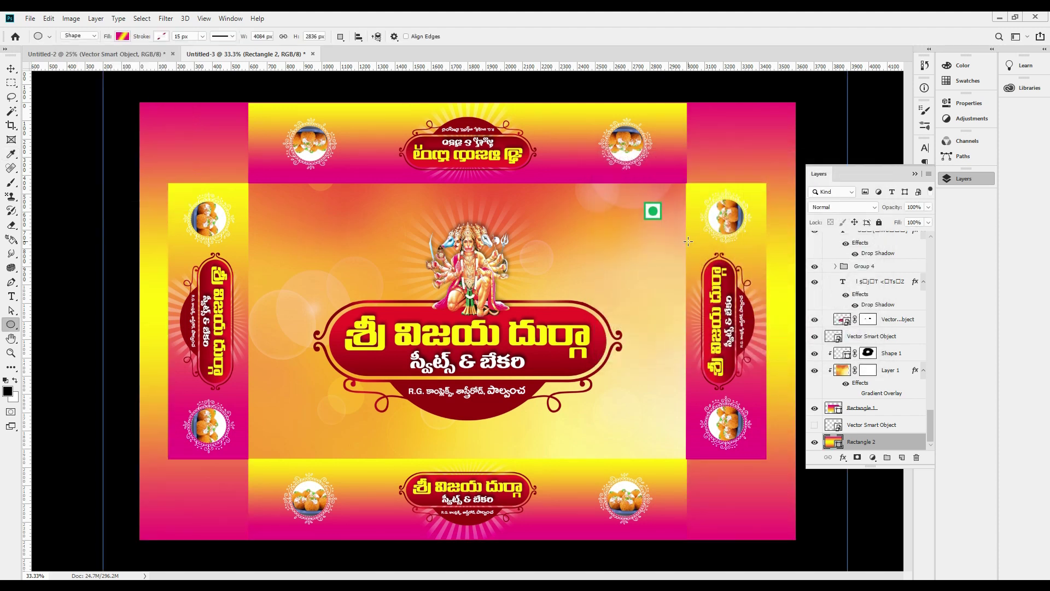
key("Tab")
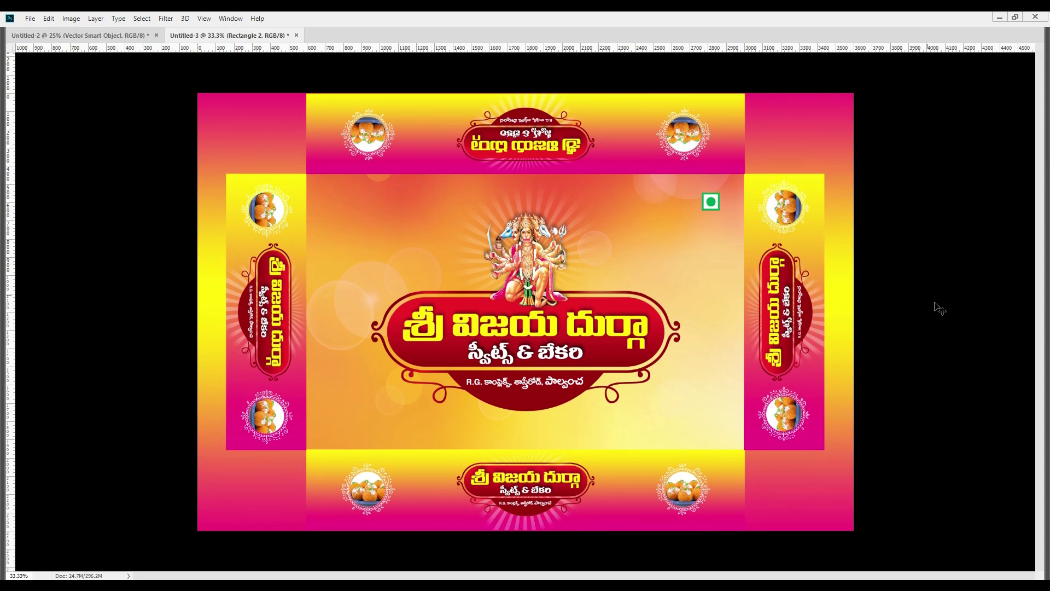